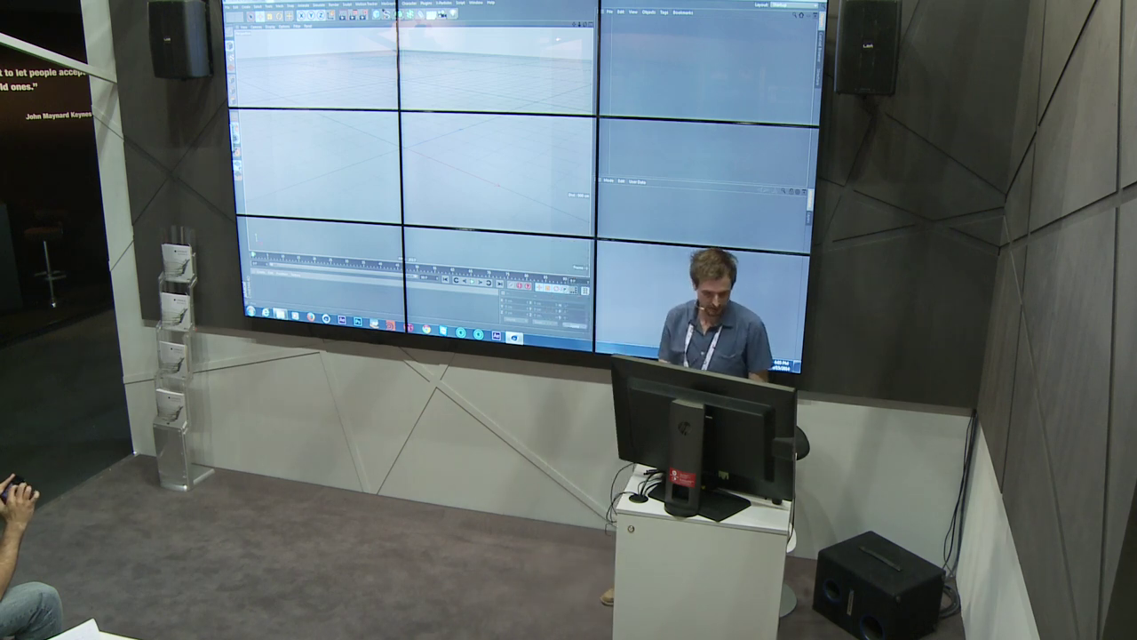
Dismiss the open-file dialog and close the video preview window
{"action": "key", "text": "ctrl+o"}
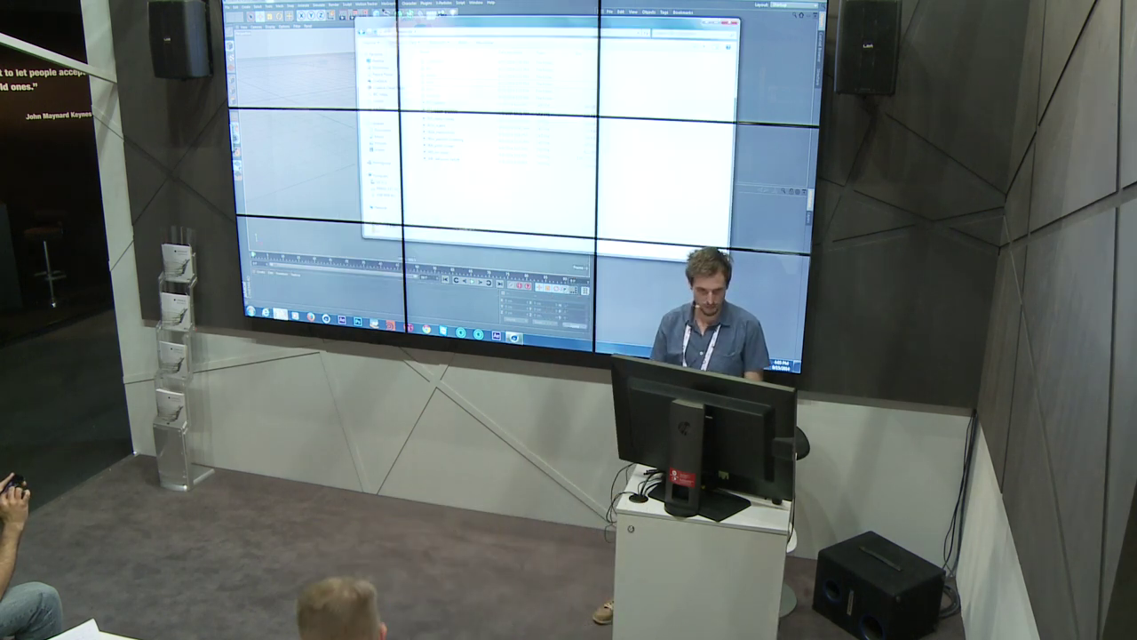
{"action": "left_click_drag", "start_coordinate": [545, 22], "coordinate": [597, 44]}
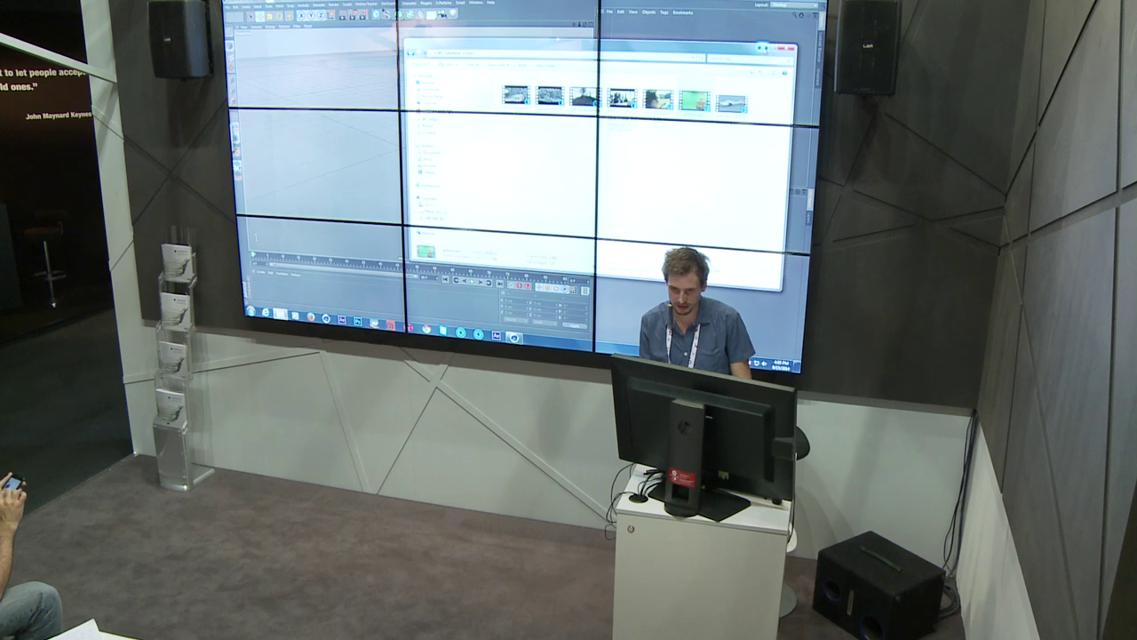
{"action": "left_click", "coordinate": [764, 49]}
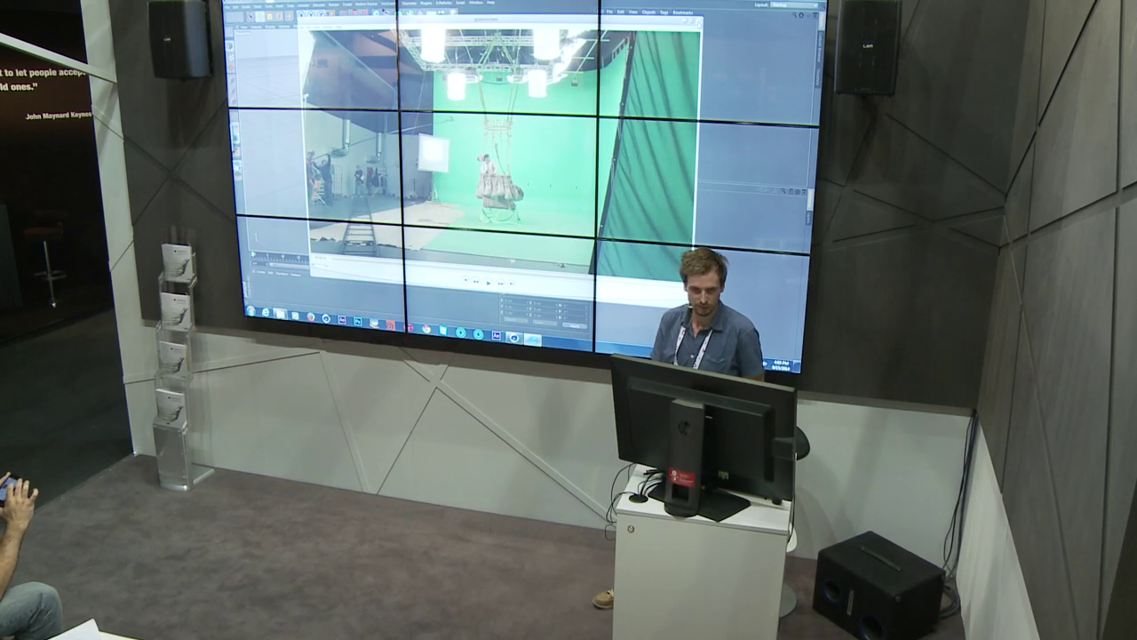
{"action": "key", "text": "alt+F4"}
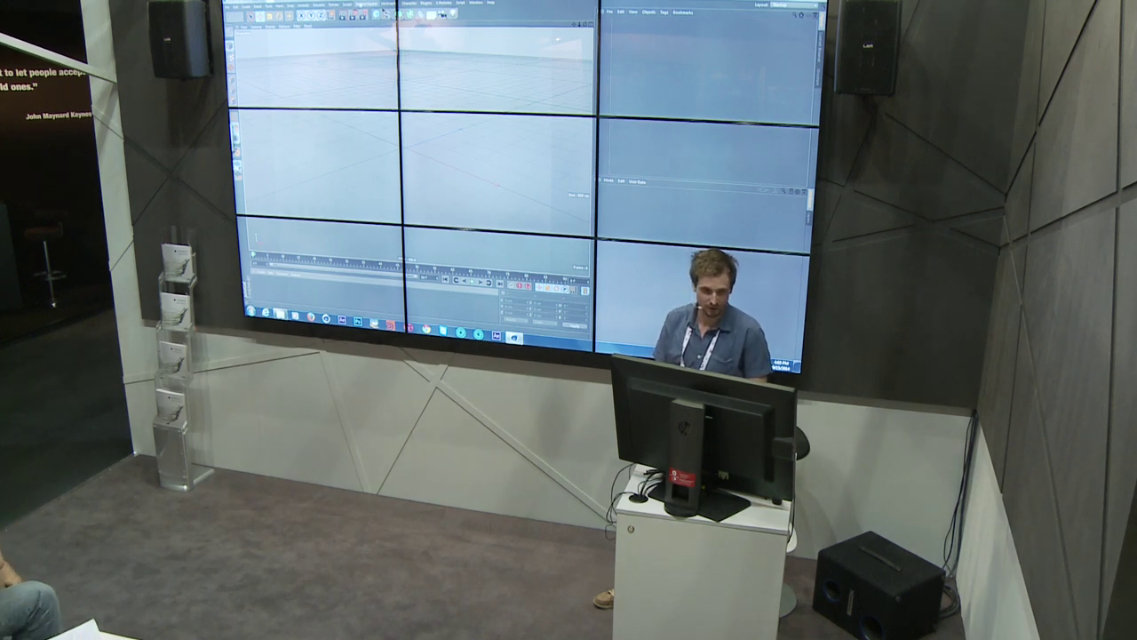
Load the greenscreen movie from Desktop > IBC Cybertime > mov as Motion Tracker footage
{"action": "left_click", "coordinate": [367, 4]}
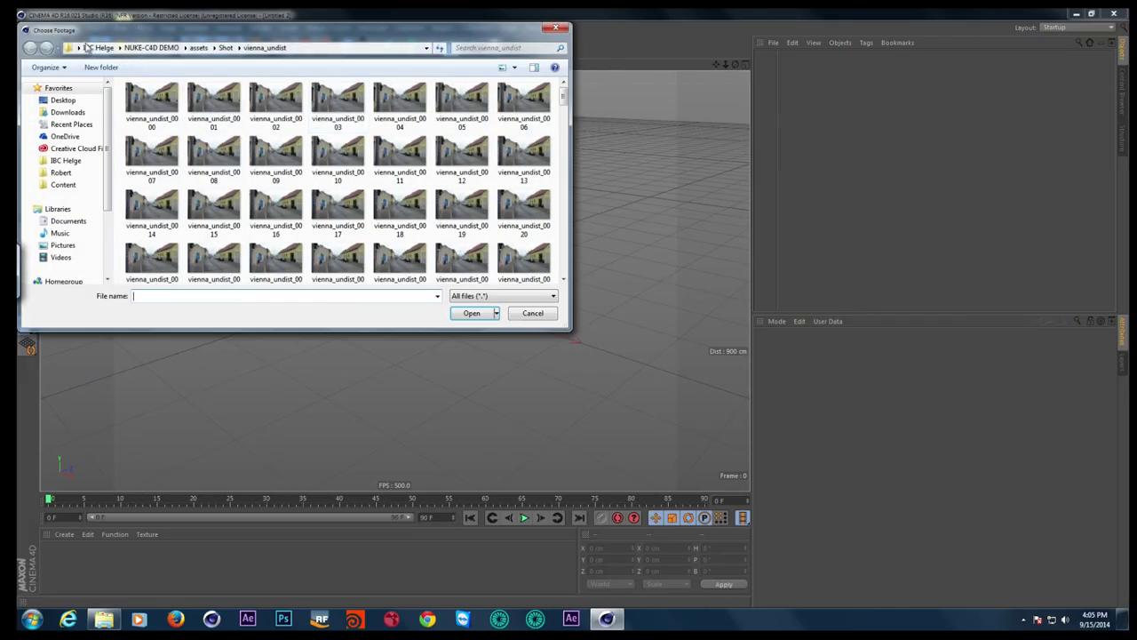
{"action": "left_click", "coordinate": [64, 100]}
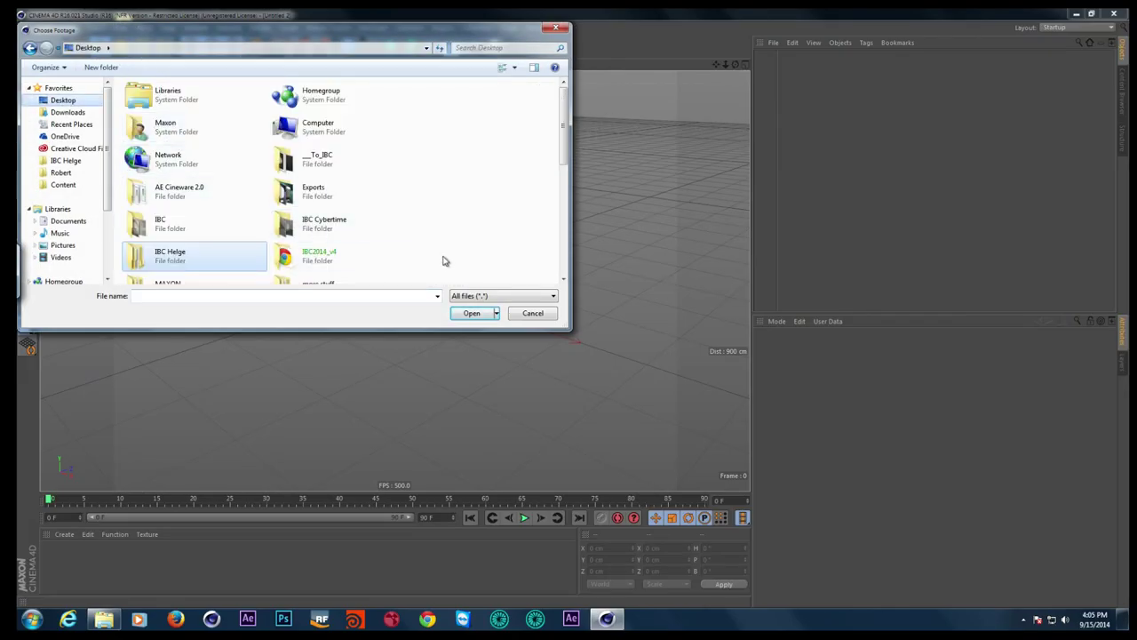
{"action": "double_click", "coordinate": [340, 227]}
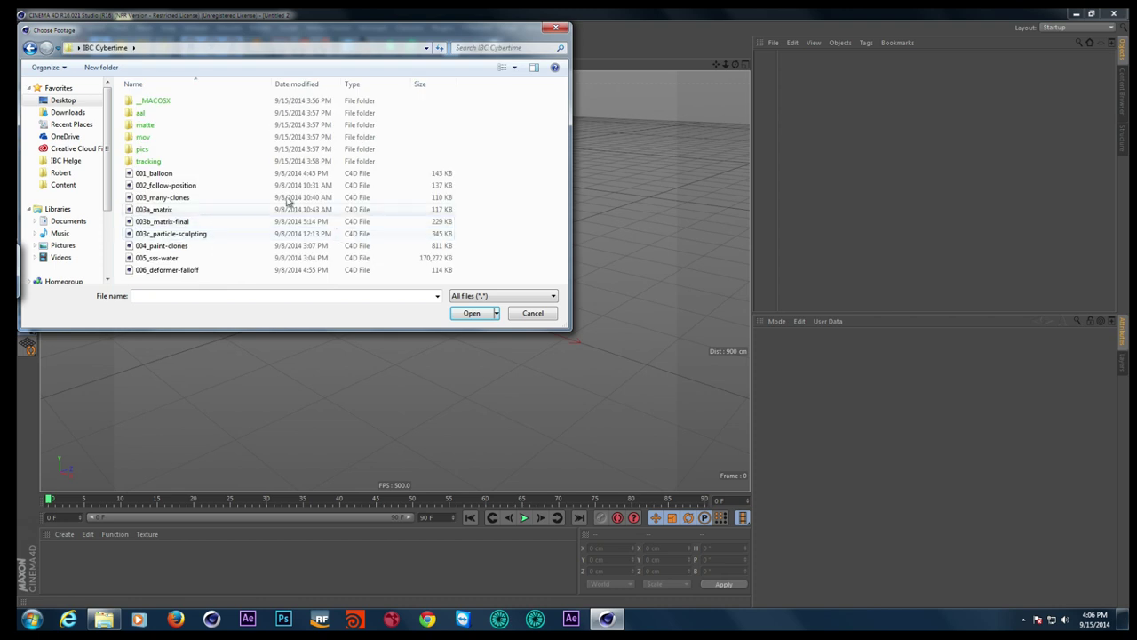
{"action": "double_click", "coordinate": [144, 138]}
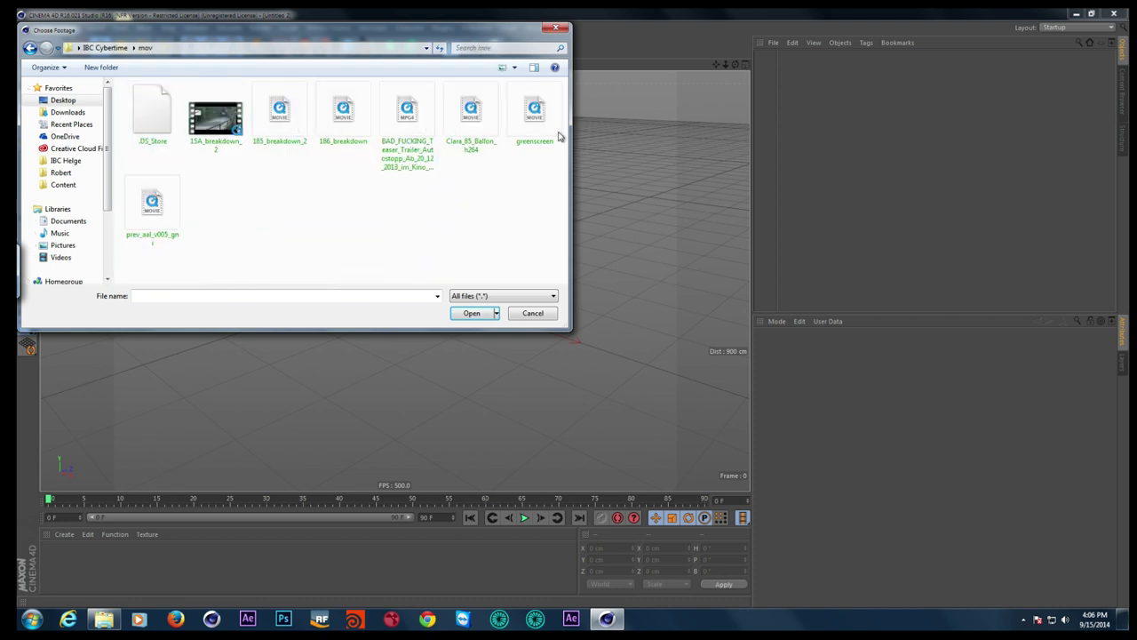
{"action": "left_click", "coordinate": [471, 129]}
{"action": "left_click", "coordinate": [522, 132]}
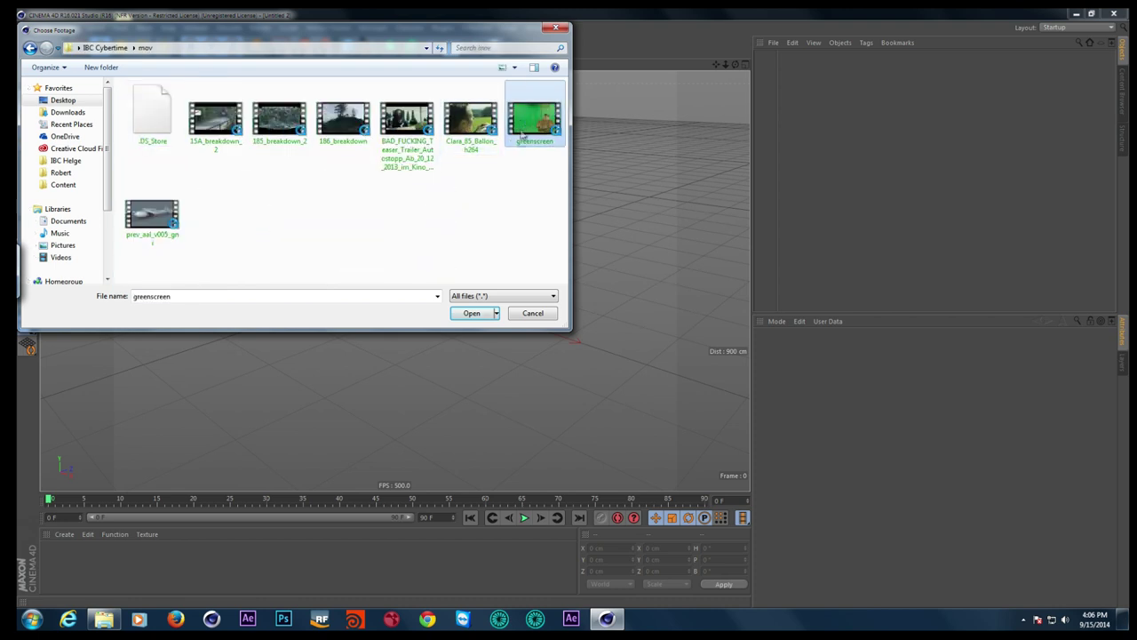
{"action": "left_click", "coordinate": [471, 313]}
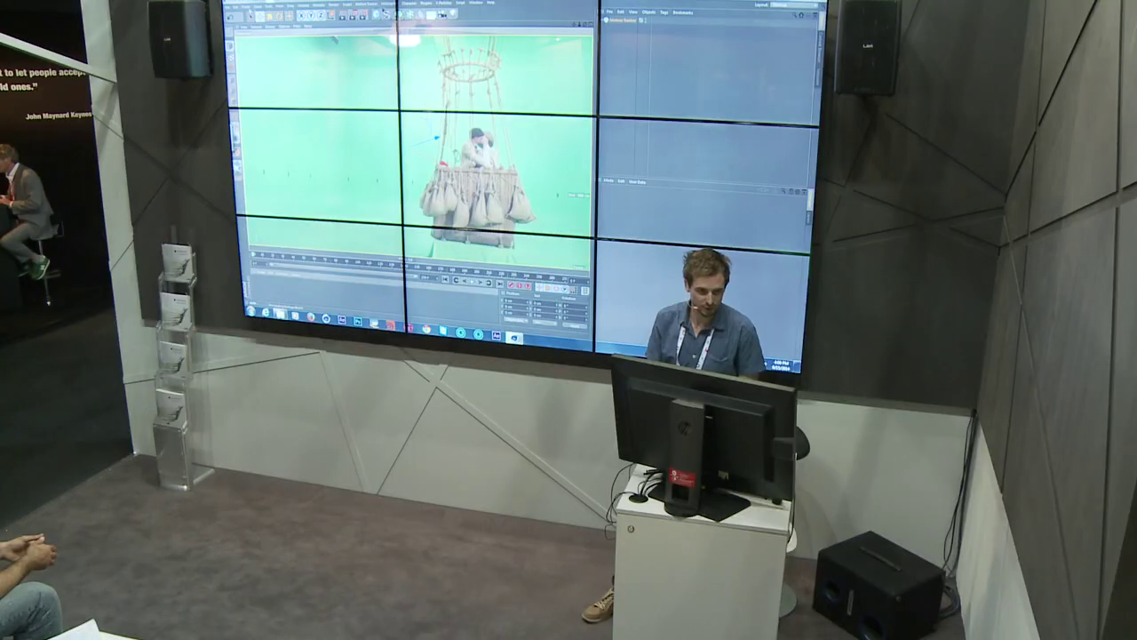
Start a new scene with a cube, orbit around it, then bring up the program window list
{"action": "key", "text": "ctrl+n"}
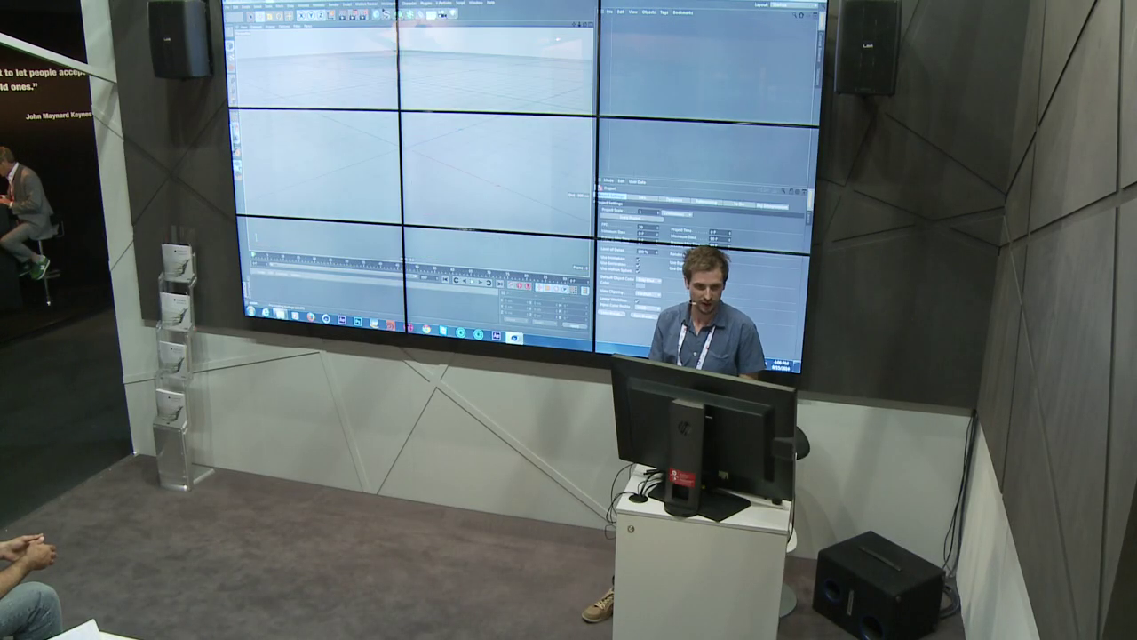
{"action": "left_click", "coordinate": [347, 46]}
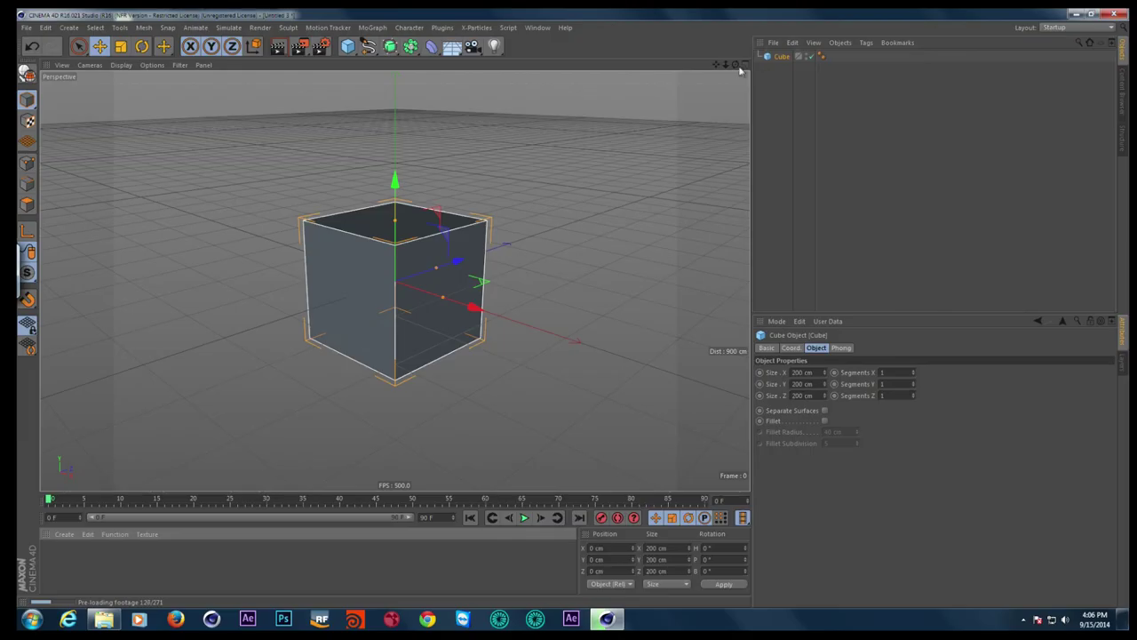
{"action": "mouse_move", "coordinate": [735, 64]}
{"action": "left_mouse_down"}
{"action": "mouse_move", "coordinate": [680, 62]}
{"action": "mouse_move", "coordinate": [551, 127]}
{"action": "left_mouse_up"}
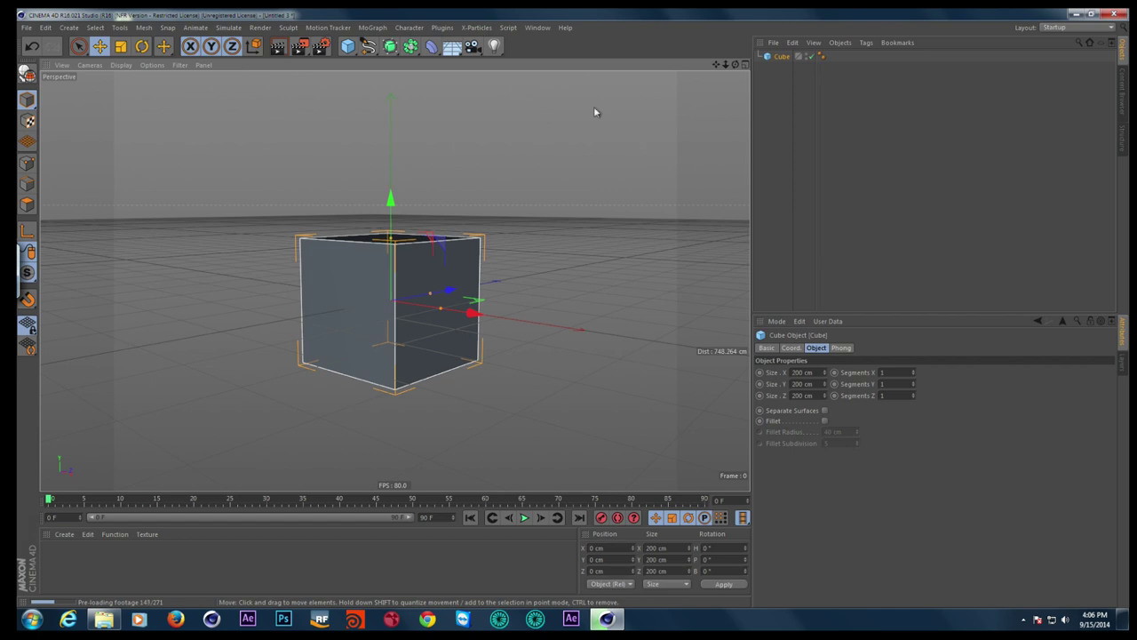
{"action": "left_click_drag", "start_coordinate": [735, 68], "coordinate": [749, 61]}
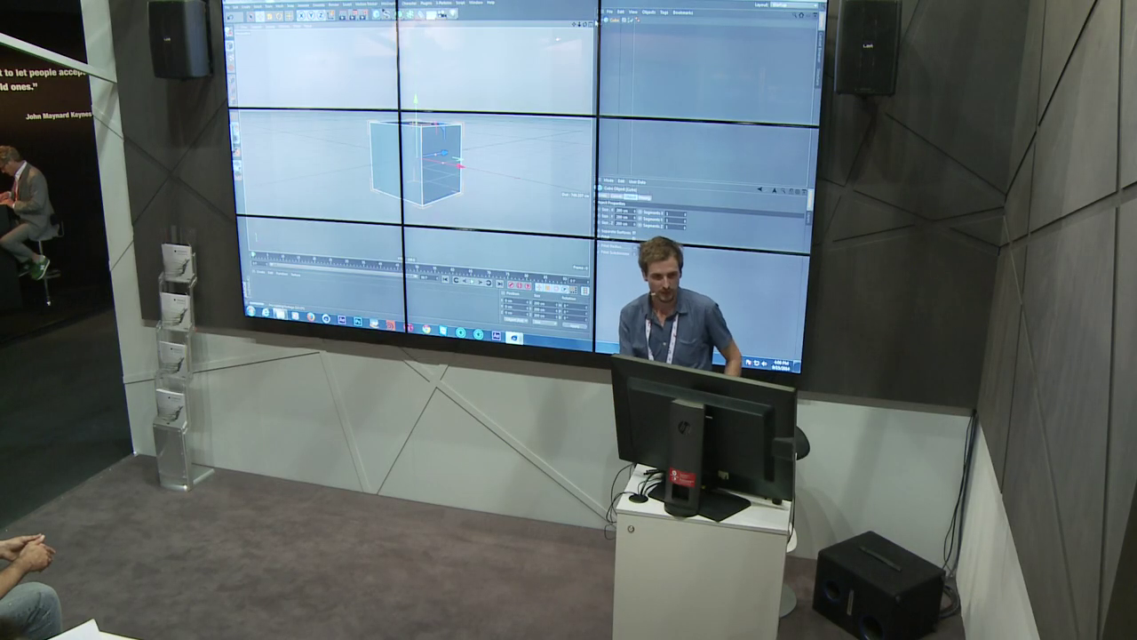
{"action": "left_click", "coordinate": [477, 3]}
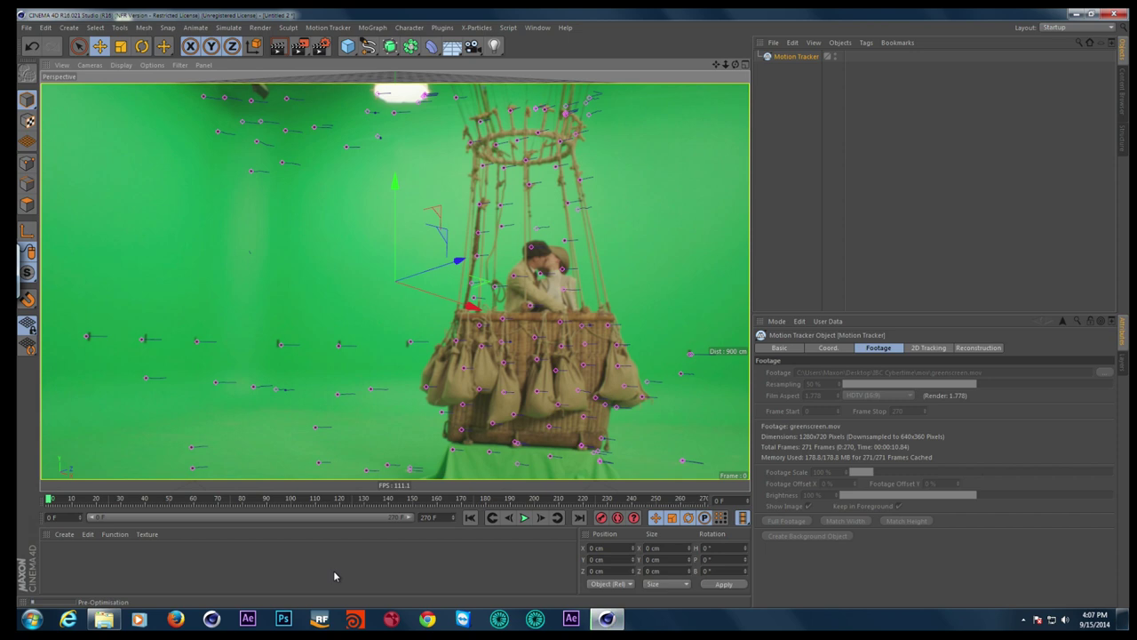
In the mov folder, open the Clara_85_Ballon_h264 clip in QuickTime Player
{"action": "left_click", "coordinate": [104, 619]}
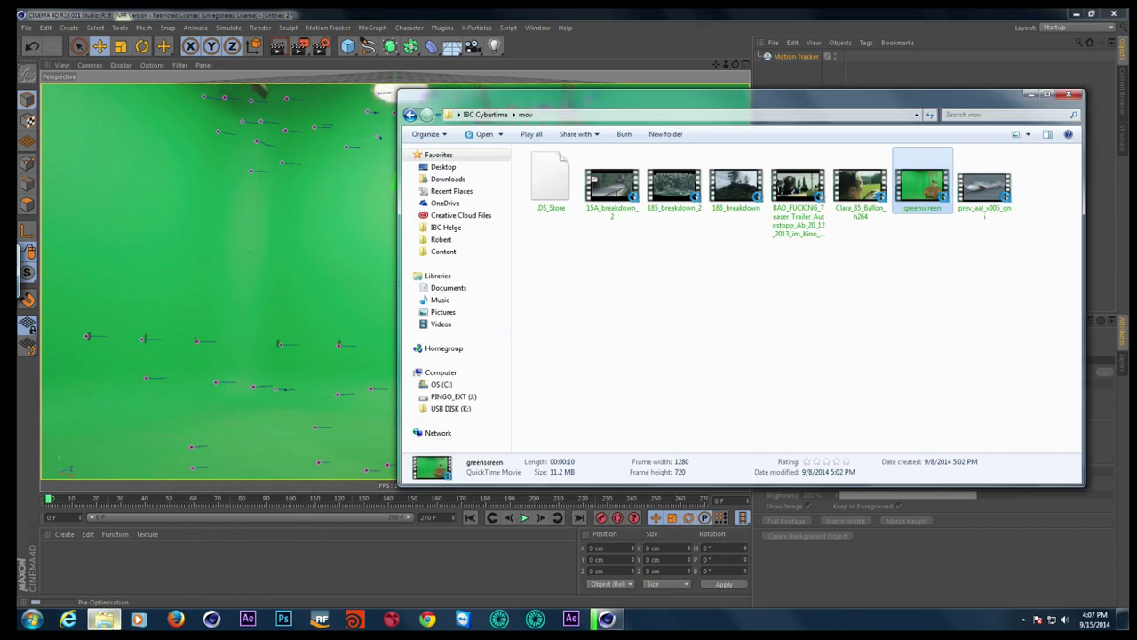
{"action": "left_click", "coordinate": [908, 248]}
{"action": "left_click", "coordinate": [844, 175]}
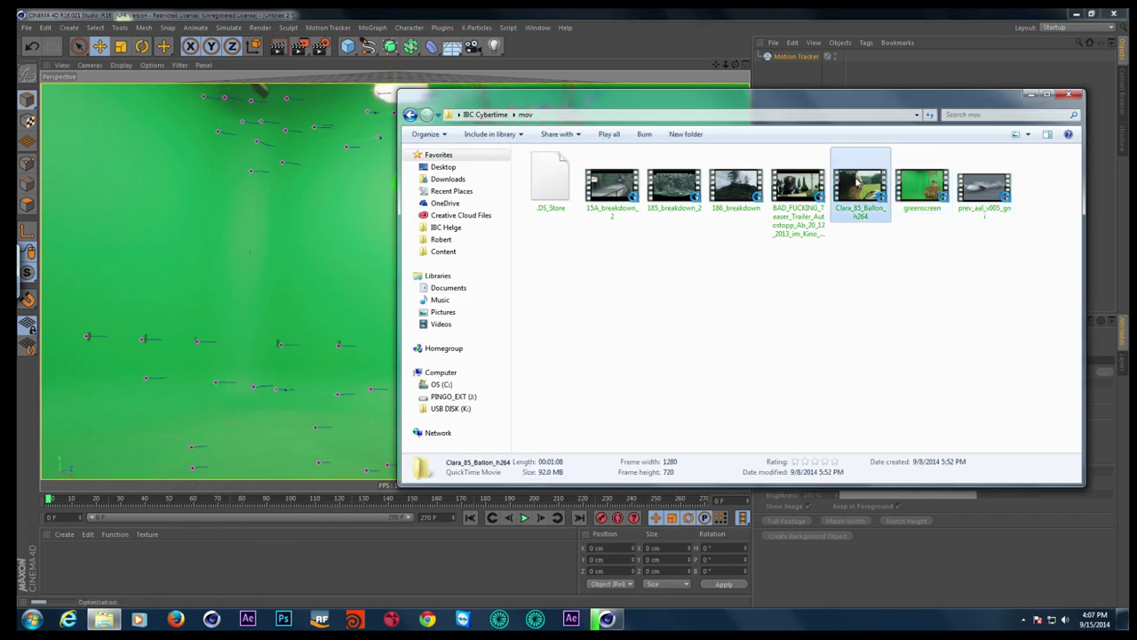
{"action": "double_click", "coordinate": [861, 193]}
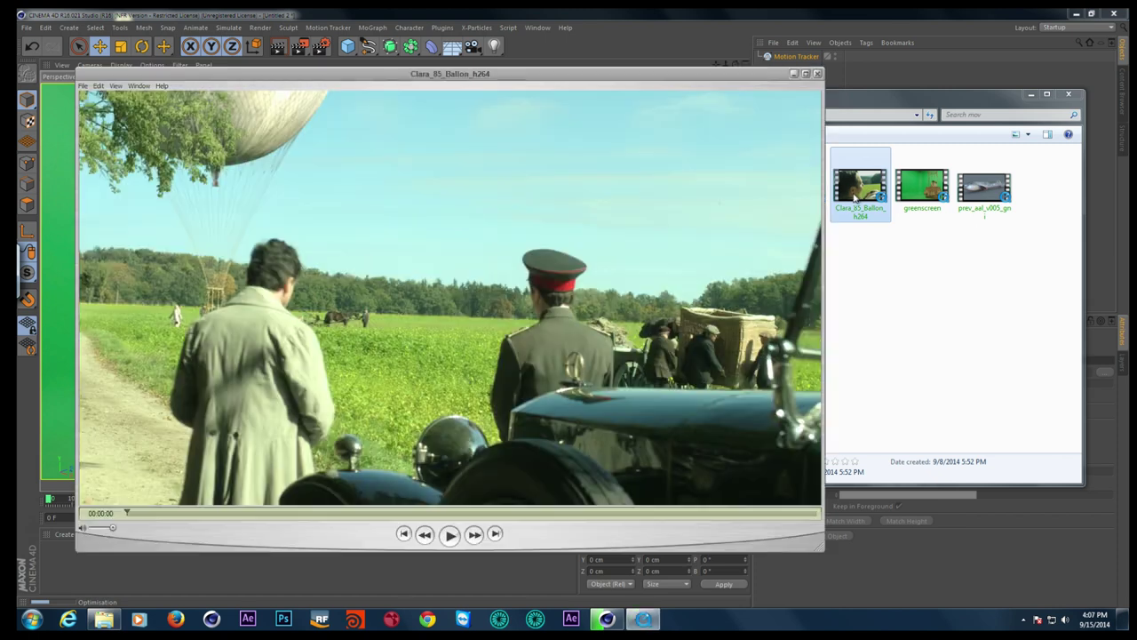
Play the clip enlarged, replay from the balloon shot at 00:00:31, then close the player
{"action": "left_click", "coordinate": [451, 536]}
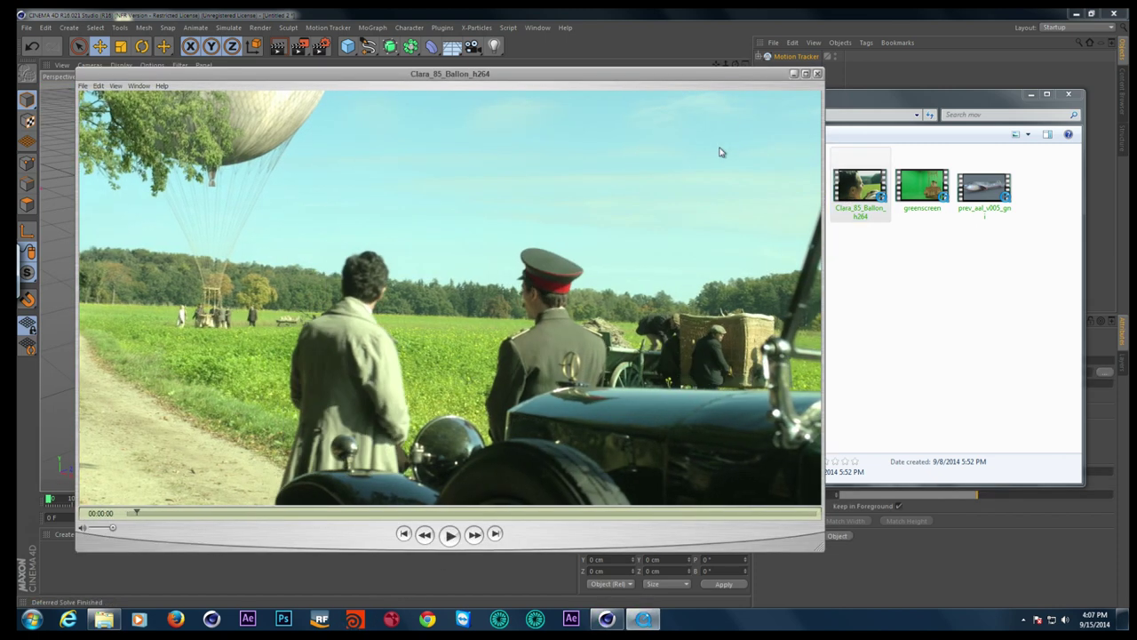
{"action": "left_click", "coordinate": [806, 73]}
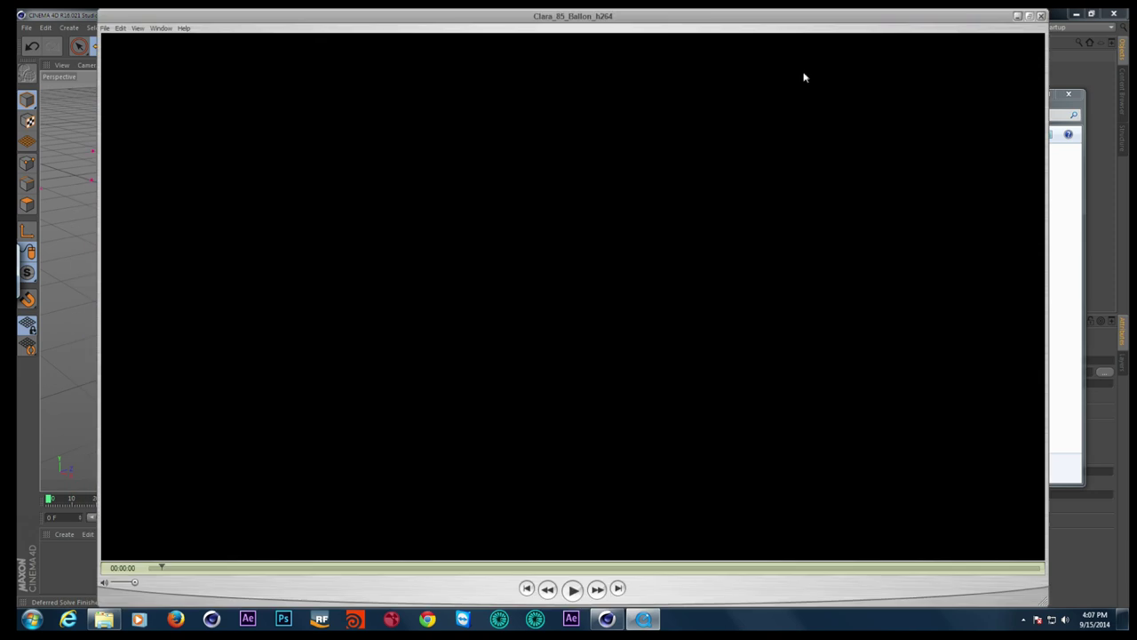
{"action": "left_click", "coordinate": [573, 590]}
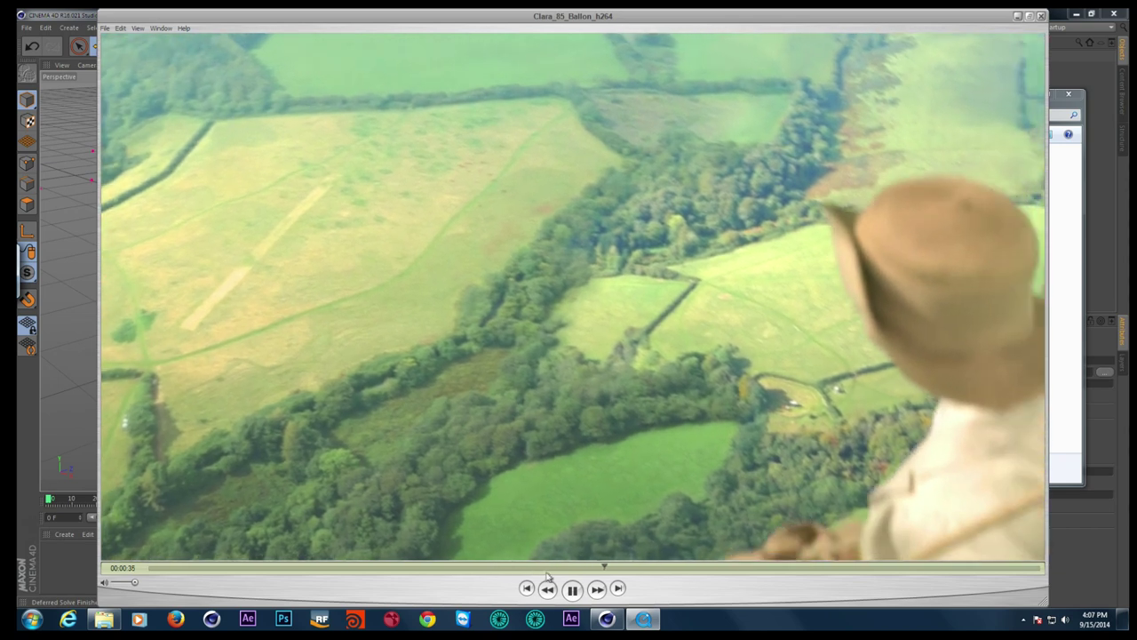
{"action": "left_click", "coordinate": [572, 588]}
{"action": "left_click_drag", "start_coordinate": [607, 569], "coordinate": [553, 570]}
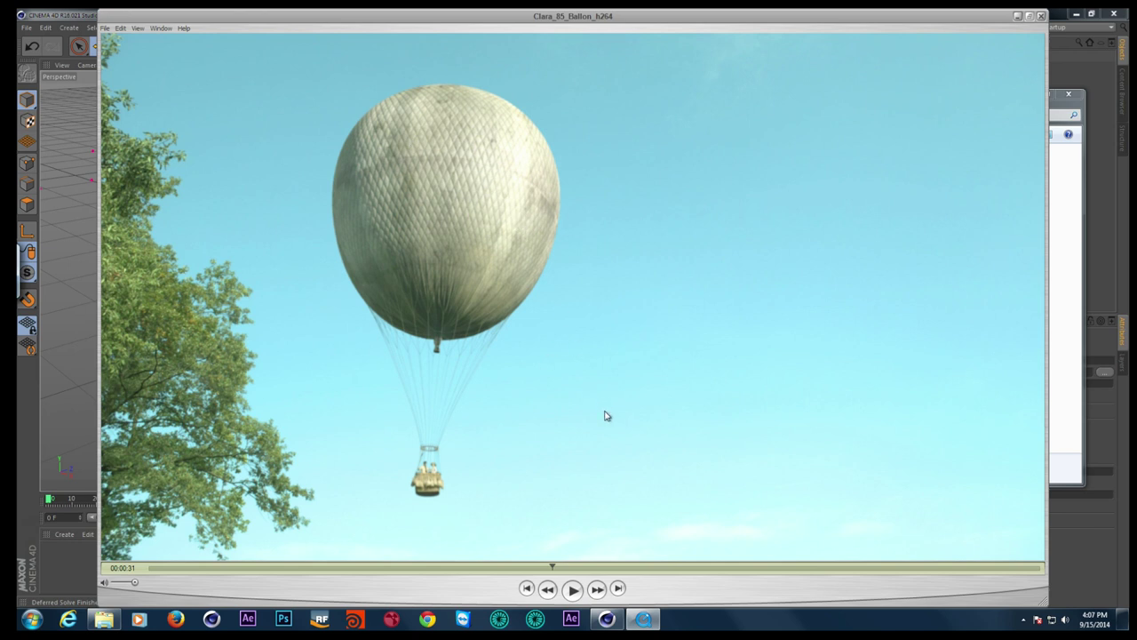
{"action": "left_click", "coordinate": [573, 590]}
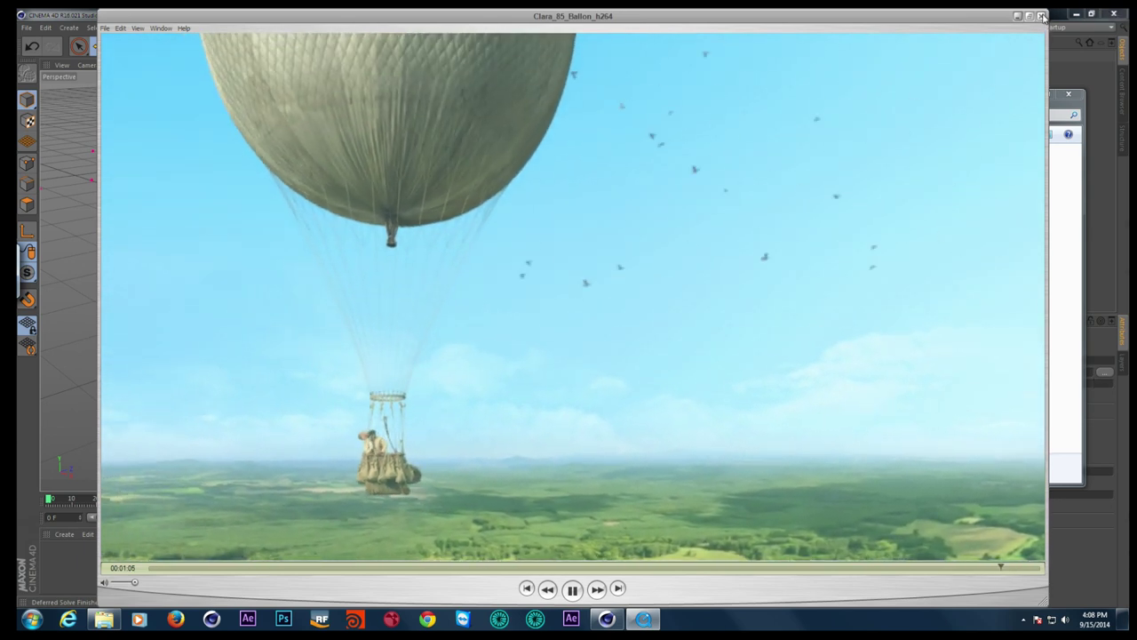
{"action": "left_click", "coordinate": [1043, 16]}
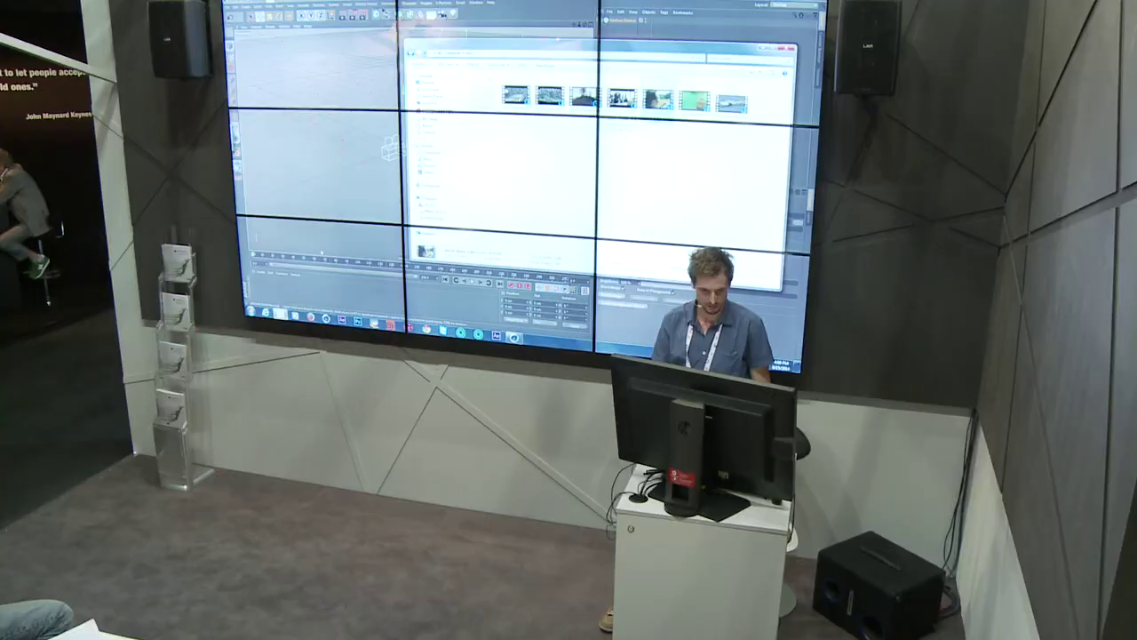
Close the folder window, run a Full Solve, and view through the Solved Camera at frame 270
{"action": "key", "text": "alt+F4"}
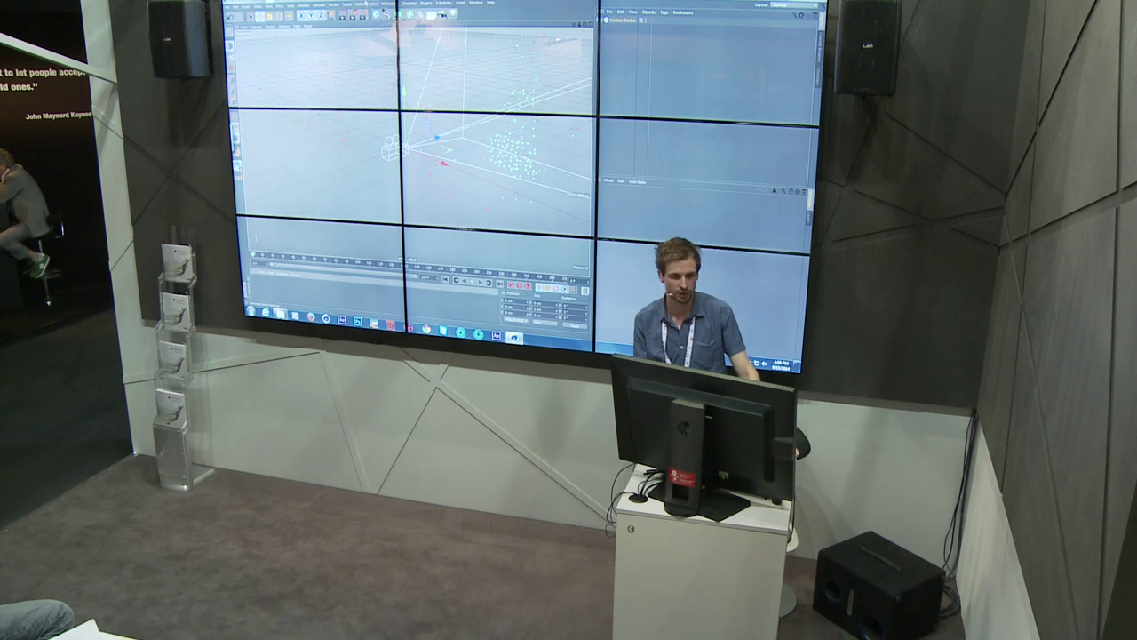
{"action": "left_click", "coordinate": [364, 4]}
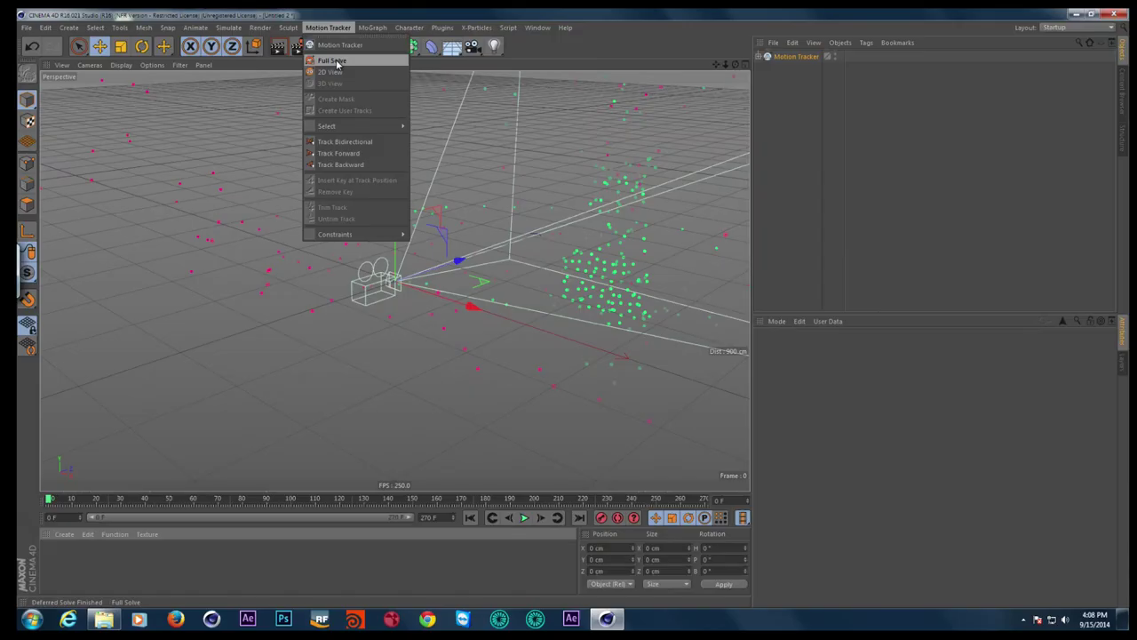
{"action": "left_click", "coordinate": [710, 46]}
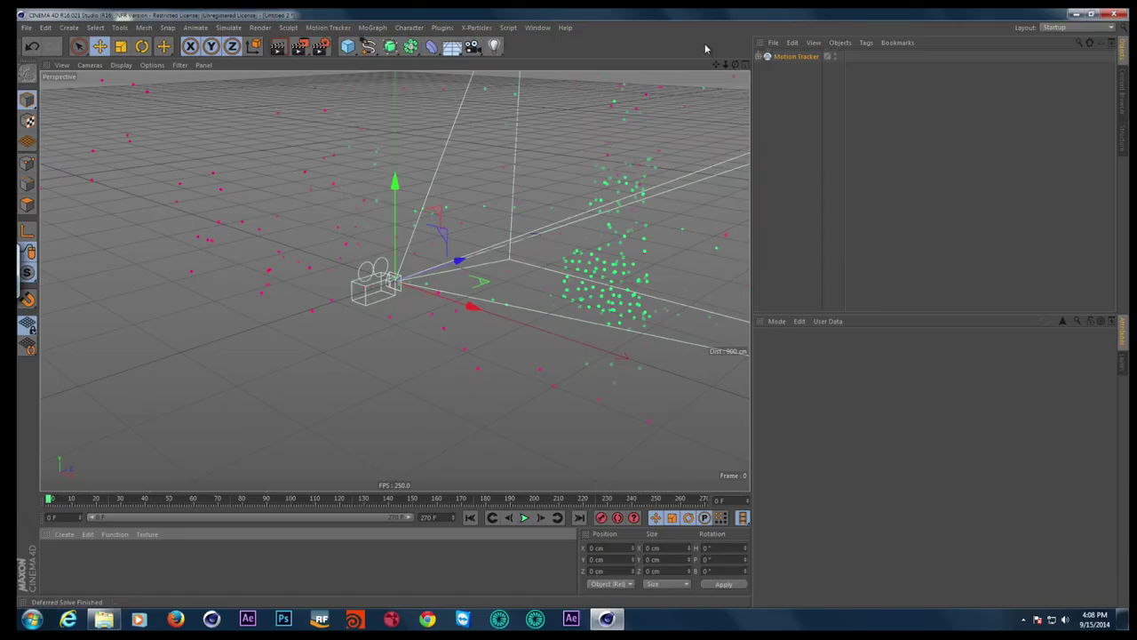
{"action": "left_click", "coordinate": [760, 57]}
{"action": "left_click", "coordinate": [842, 68]}
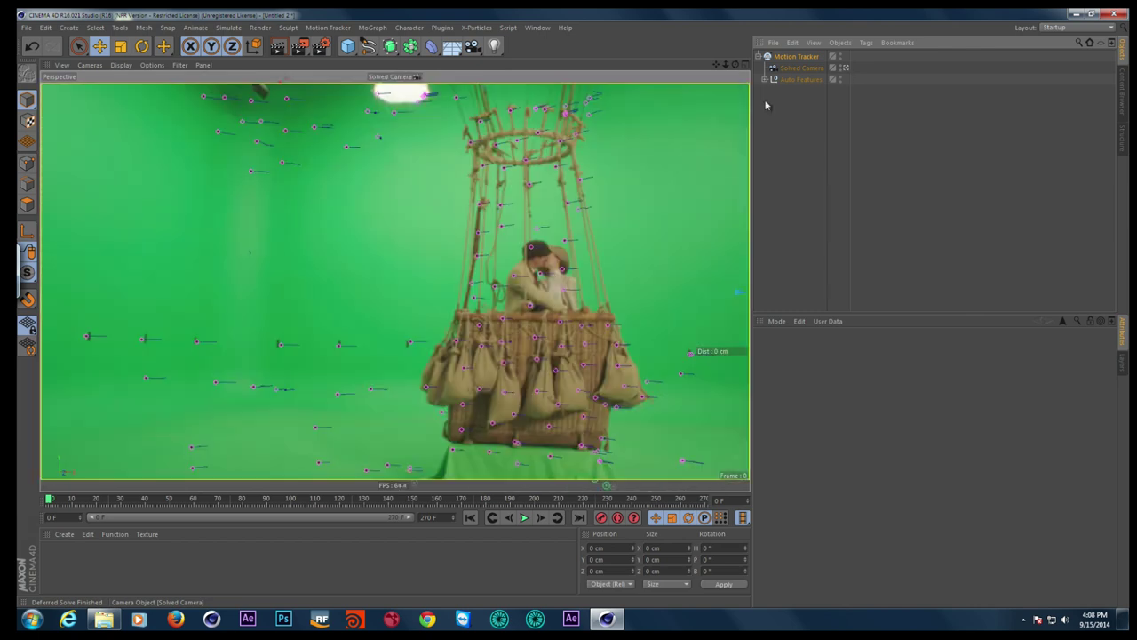
{"action": "mouse_move", "coordinate": [48, 502]}
{"action": "left_mouse_down"}
{"action": "mouse_move", "coordinate": [706, 500]}
{"action": "mouse_move", "coordinate": [436, 500]}
{"action": "mouse_move", "coordinate": [706, 498]}
{"action": "mouse_move", "coordinate": [601, 499]}
{"action": "mouse_move", "coordinate": [691, 505]}
{"action": "left_mouse_up"}
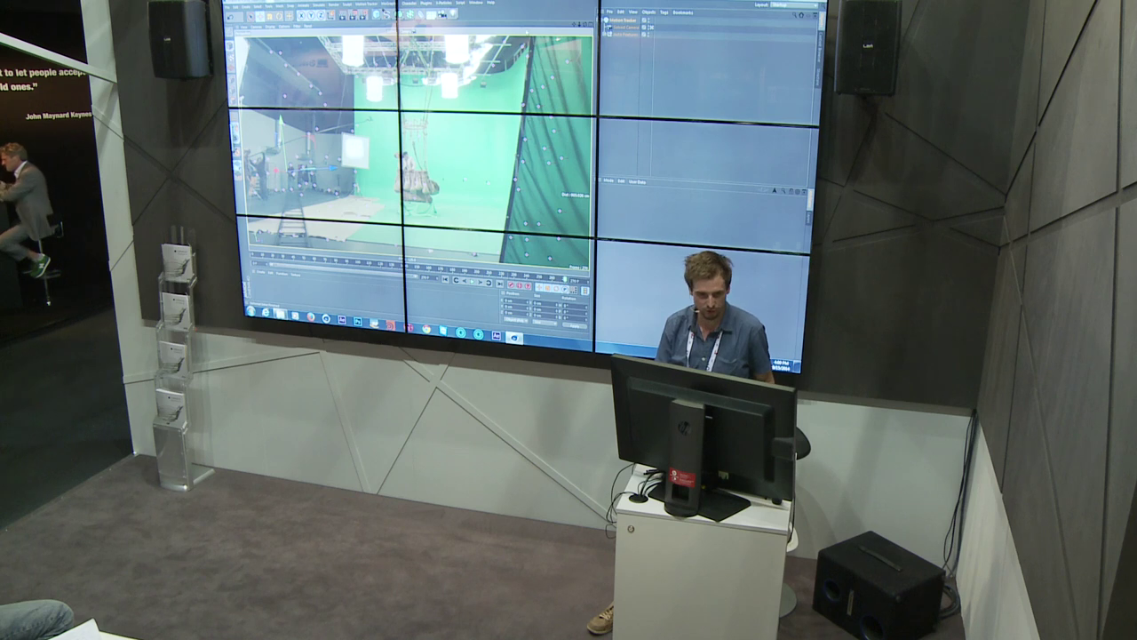
Select the Solved Camera (28.838 mm focal length) and orbit around the Auto Features point cloud
{"action": "key", "text": "F5"}
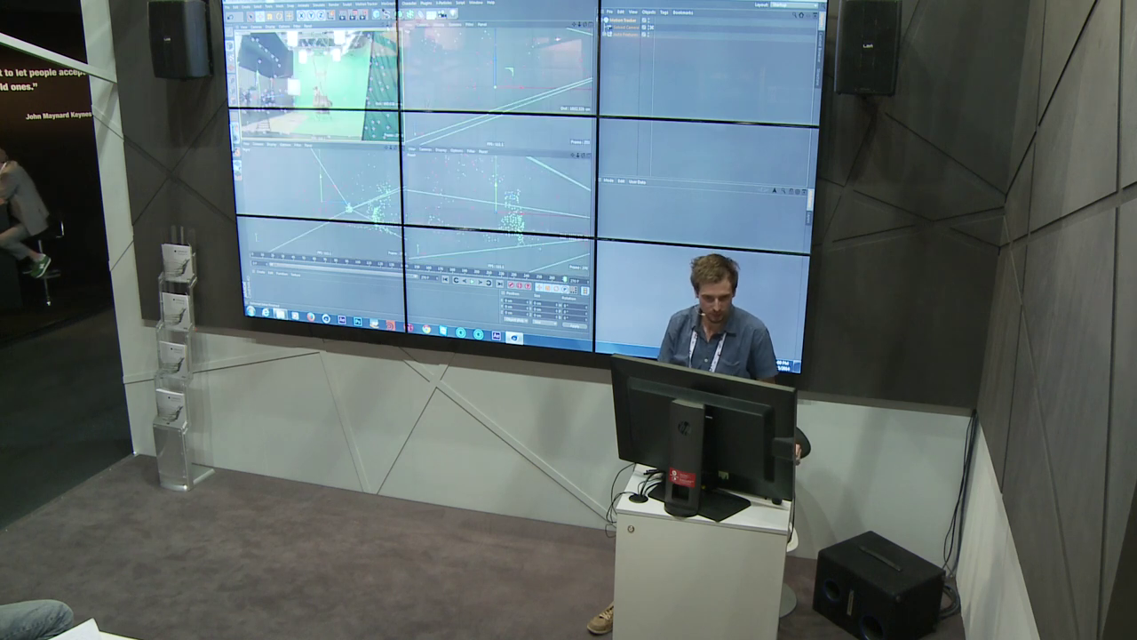
{"action": "key", "text": "F1"}
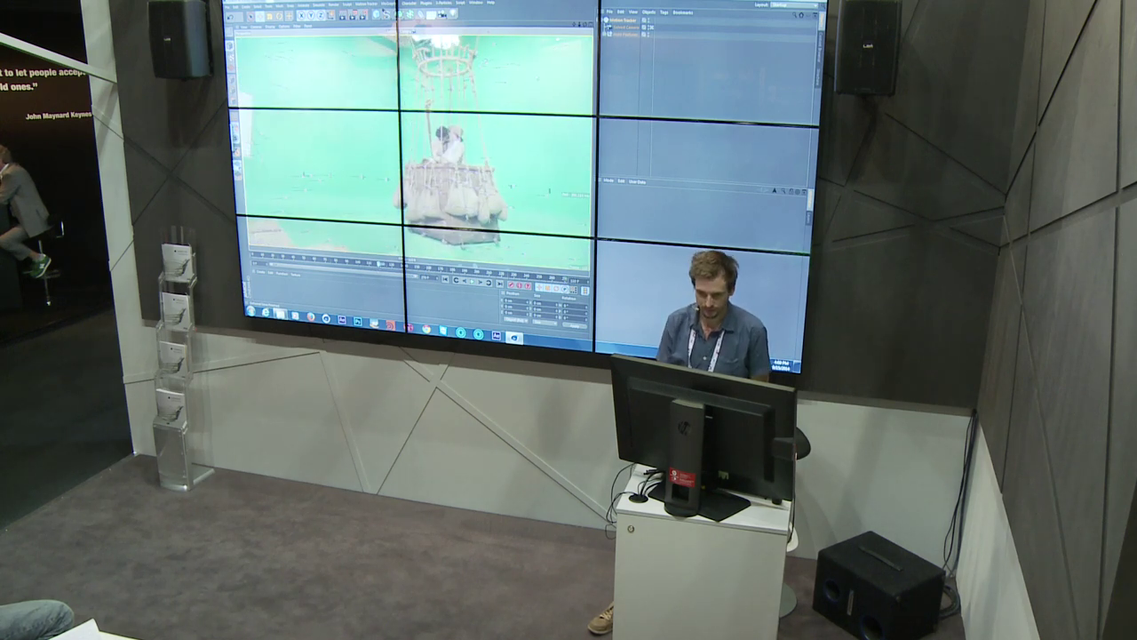
{"action": "left_click", "coordinate": [633, 28]}
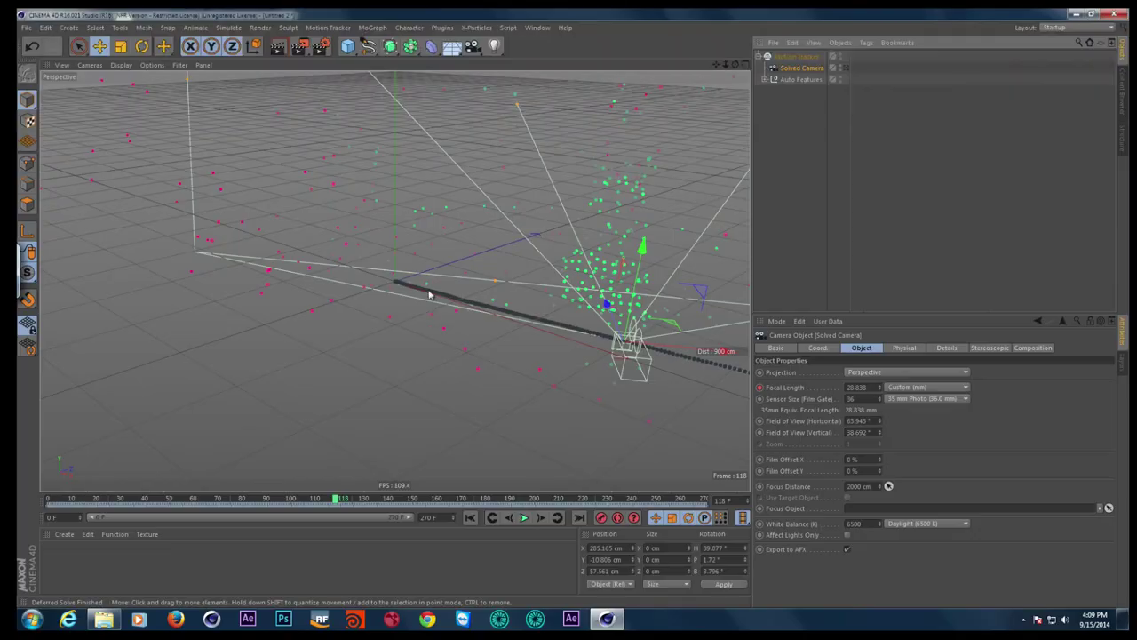
{"action": "mouse_move", "coordinate": [430, 277]}
{"action": "left_mouse_down", "text": "alt"}
{"action": "mouse_move", "coordinate": [620, 282]}
{"action": "mouse_move", "coordinate": [579, 300]}
{"action": "mouse_move", "coordinate": [500, 172]}
{"action": "mouse_move", "coordinate": [449, 281]}
{"action": "left_mouse_up", "text": "alt"}
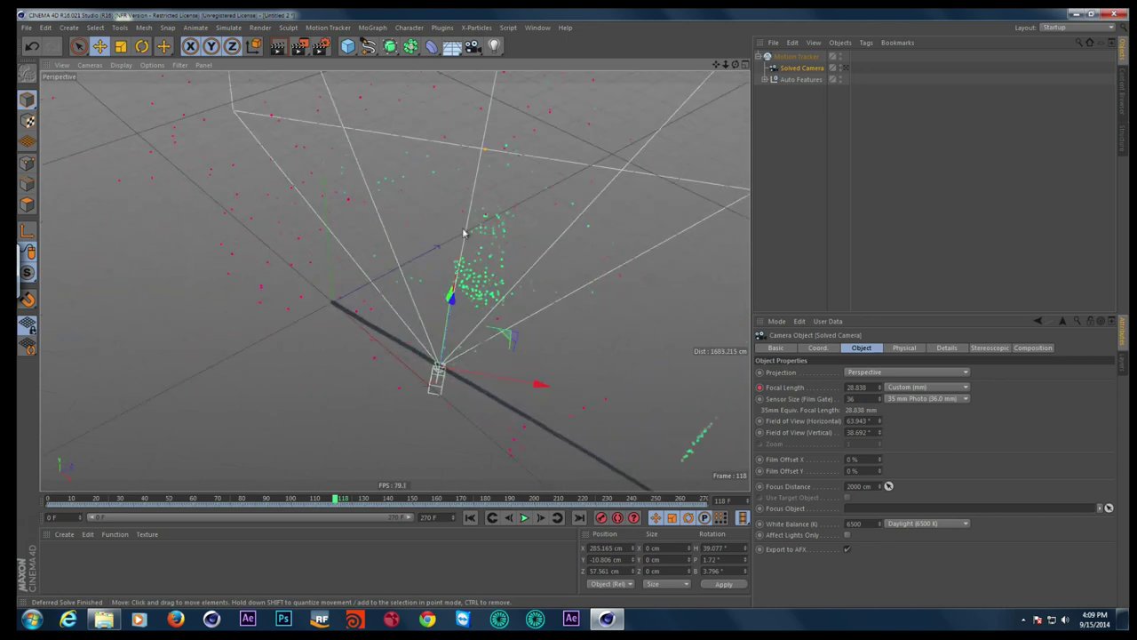
{"action": "mouse_move", "coordinate": [447, 282]}
{"action": "left_mouse_down", "text": "alt"}
{"action": "mouse_move", "coordinate": [474, 249]}
{"action": "mouse_move", "coordinate": [483, 308]}
{"action": "mouse_move", "coordinate": [445, 330]}
{"action": "mouse_move", "coordinate": [364, 265]}
{"action": "left_mouse_up", "text": "alt"}
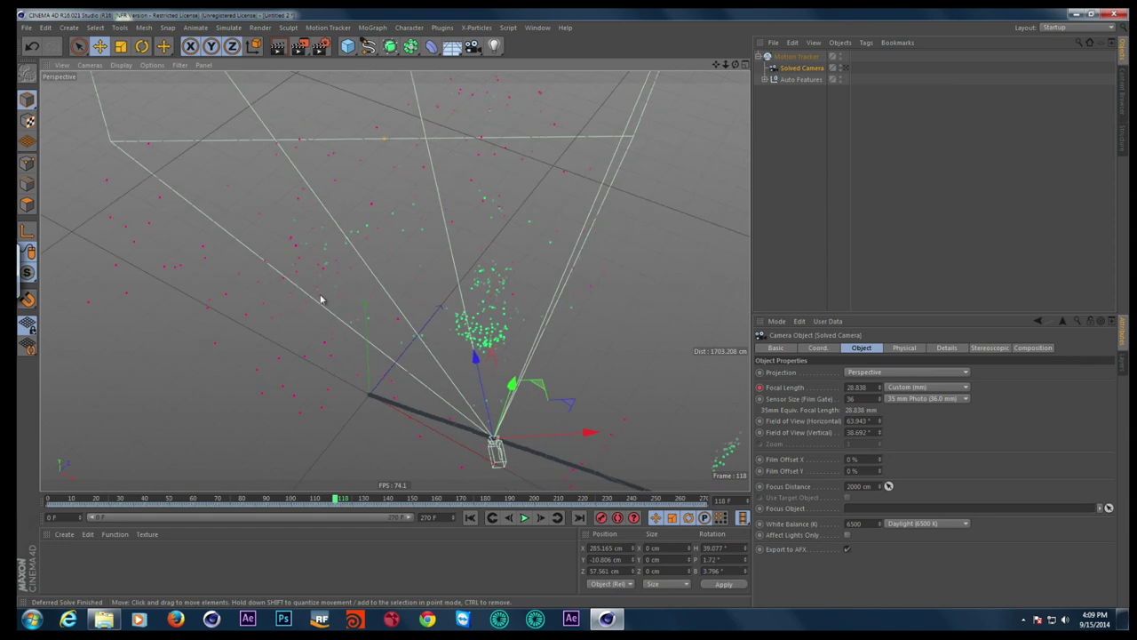
Add a cube, move it toward the point cloud, and frame it in the four-view layout
{"action": "left_click", "coordinate": [352, 48]}
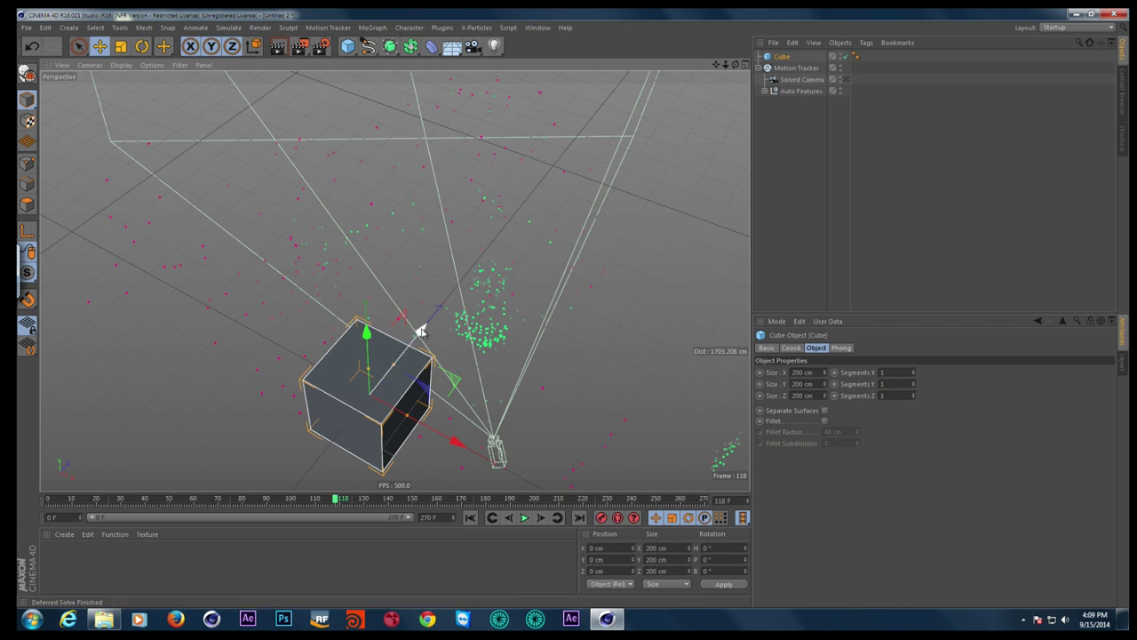
{"action": "left_click_drag", "start_coordinate": [421, 331], "coordinate": [485, 253]}
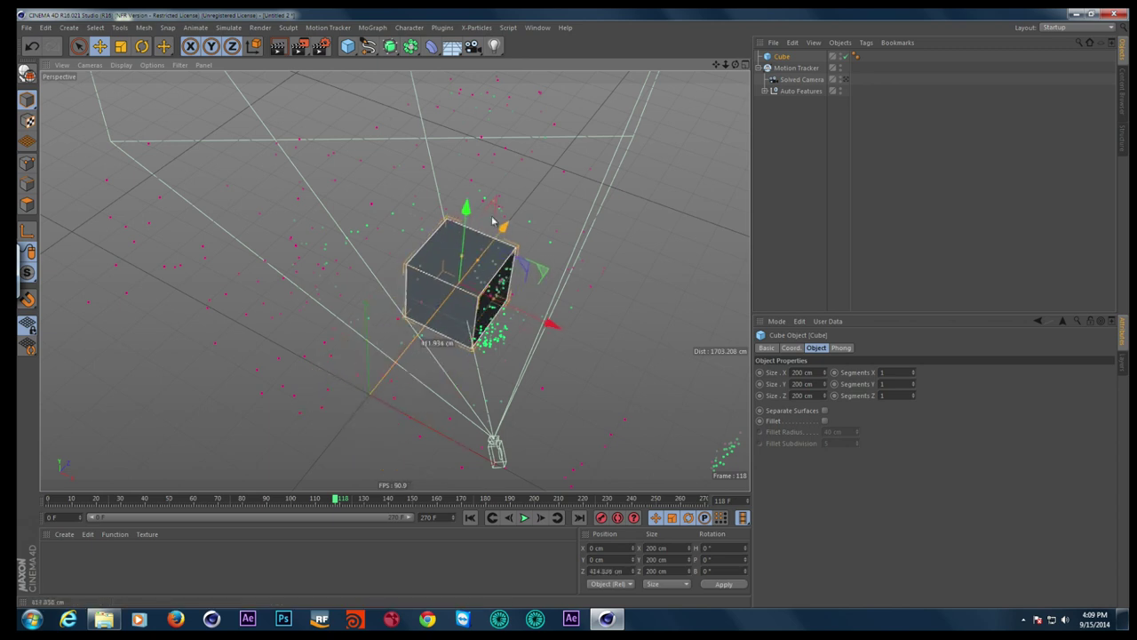
{"action": "left_click", "coordinate": [746, 66]}
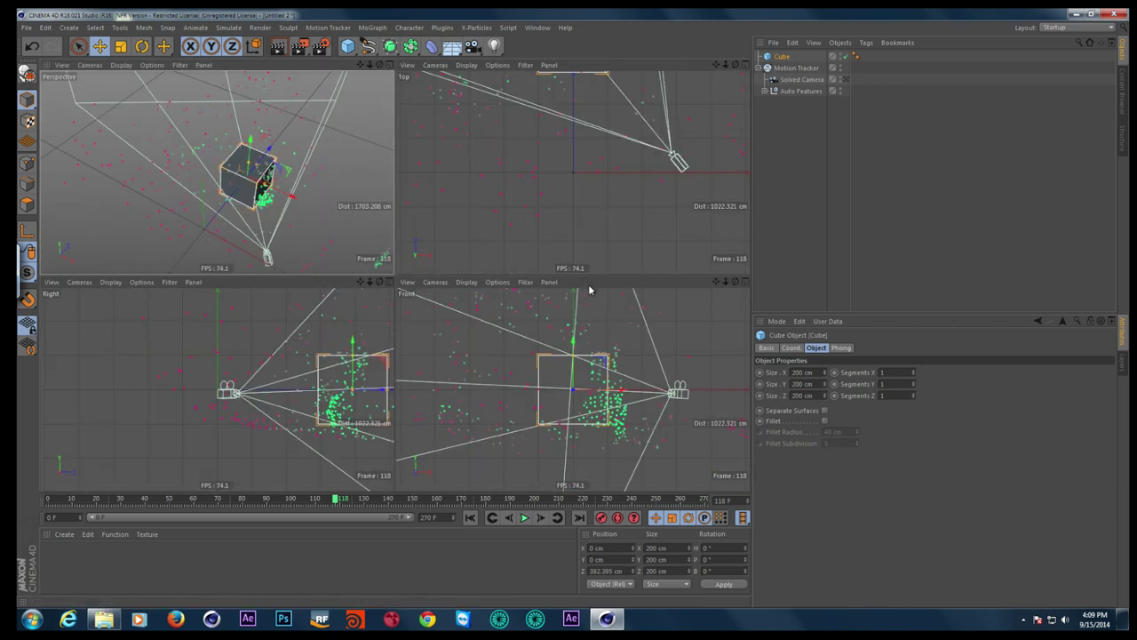
{"action": "scroll", "coordinate": [600, 142], "scroll_direction": "down", "scroll_amount": 3}
{"action": "mouse_move", "coordinate": [589, 145]}
{"action": "middle_mouse_down", "text": "alt"}
{"action": "mouse_move", "coordinate": [589, 201]}
{"action": "mouse_move", "coordinate": [606, 161]}
{"action": "middle_mouse_up", "text": "alt"}
{"action": "scroll", "coordinate": [589, 202], "scroll_direction": "up", "scroll_amount": 3}
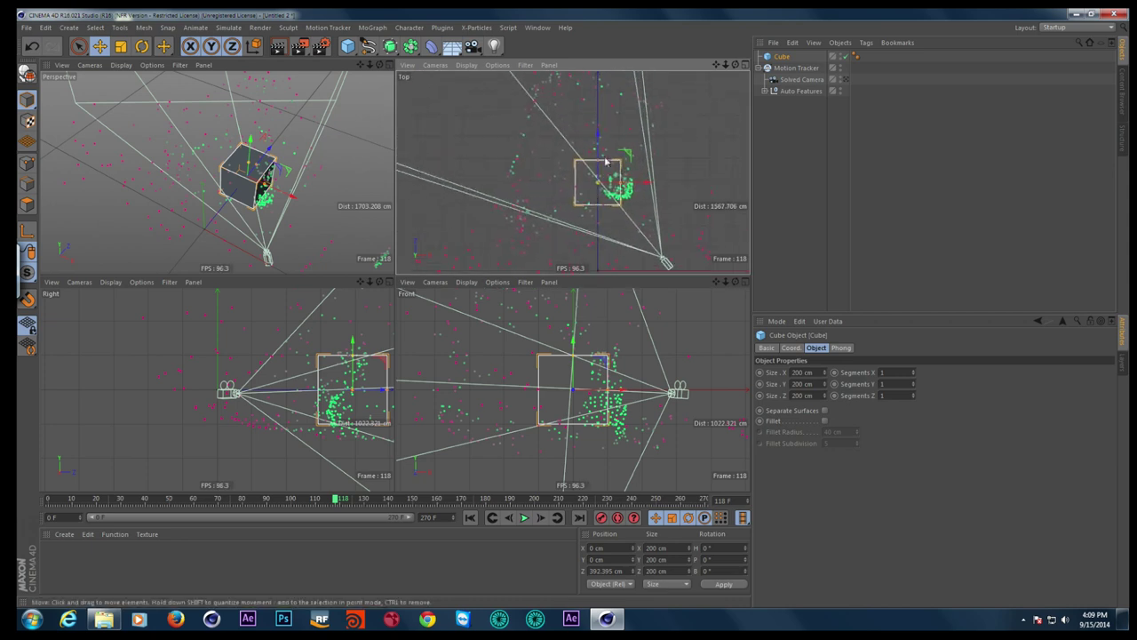
Resize the cube to 758.343 × 518.715 × 497.25 cm and raise it to Y 124.223 cm
{"action": "left_click_drag", "start_coordinate": [599, 161], "coordinate": [599, 124]}
{"action": "left_click_drag", "start_coordinate": [623, 183], "coordinate": [687, 183]}
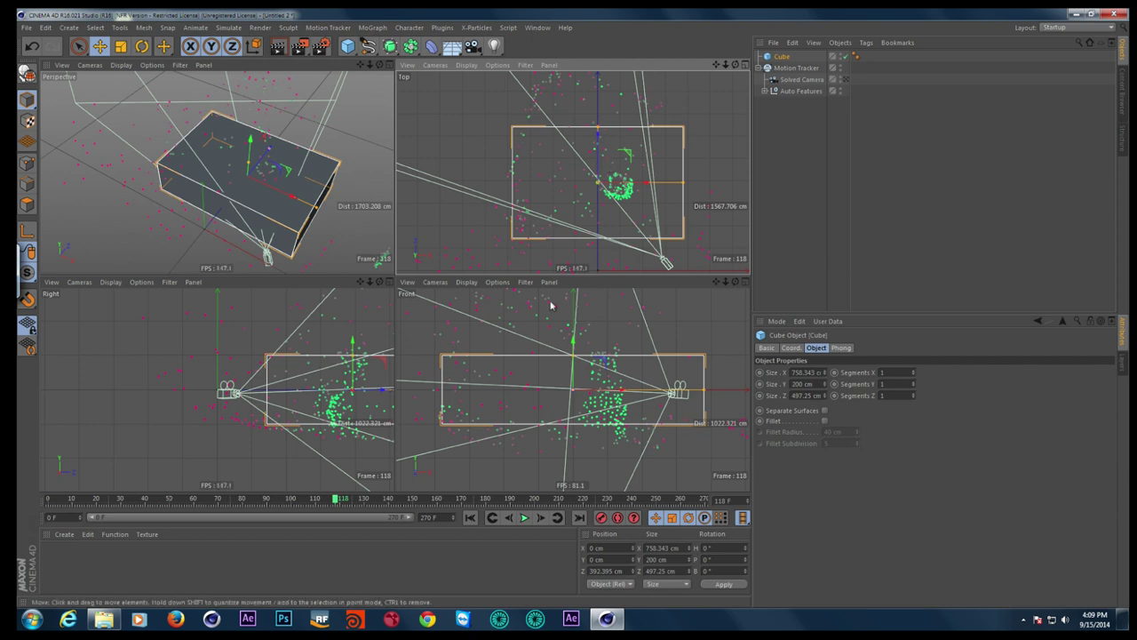
{"action": "left_click_drag", "start_coordinate": [580, 356], "coordinate": [576, 295]}
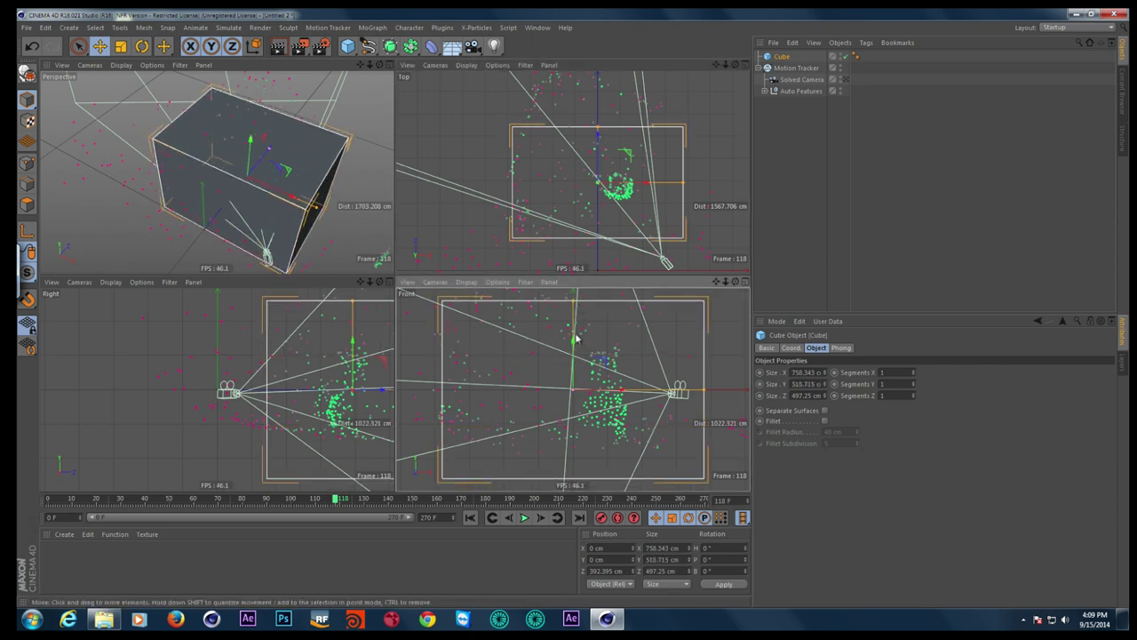
{"action": "left_click_drag", "start_coordinate": [575, 334], "coordinate": [576, 321]}
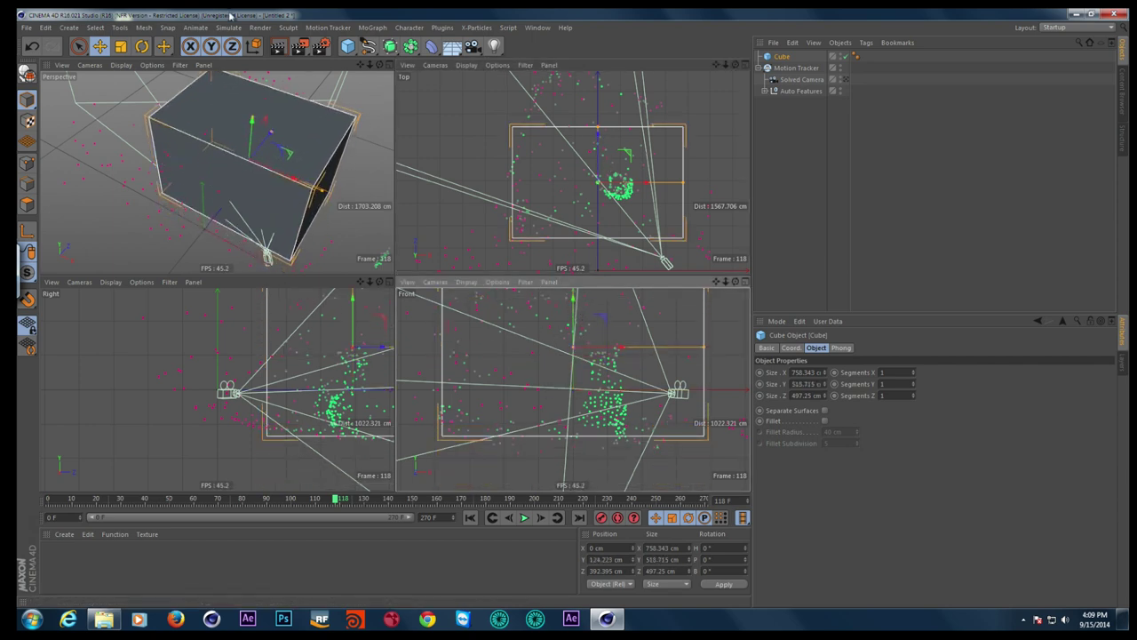
Make the cube editable and delete its top, right and front polygons, leaving an open room shell
{"action": "key", "text": "F1"}
{"action": "key", "text": "c"}
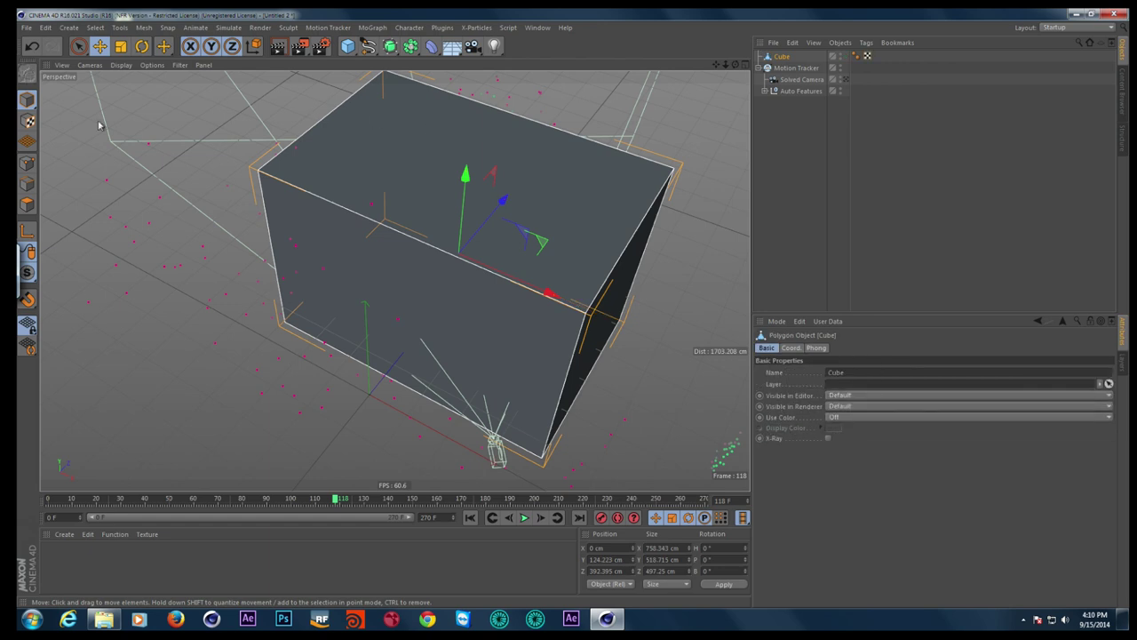
{"action": "left_click", "coordinate": [79, 46]}
{"action": "left_click", "coordinate": [28, 203]}
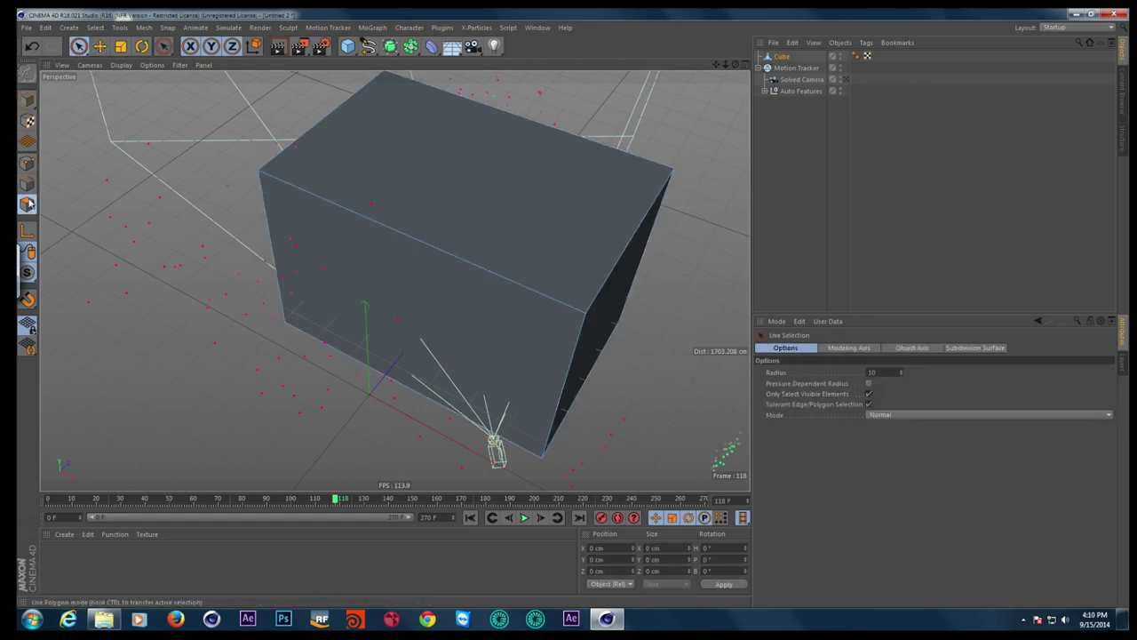
{"action": "left_click", "coordinate": [588, 310]}
{"action": "left_click", "coordinate": [587, 311], "text": "shift"}
{"action": "key", "text": "Delete"}
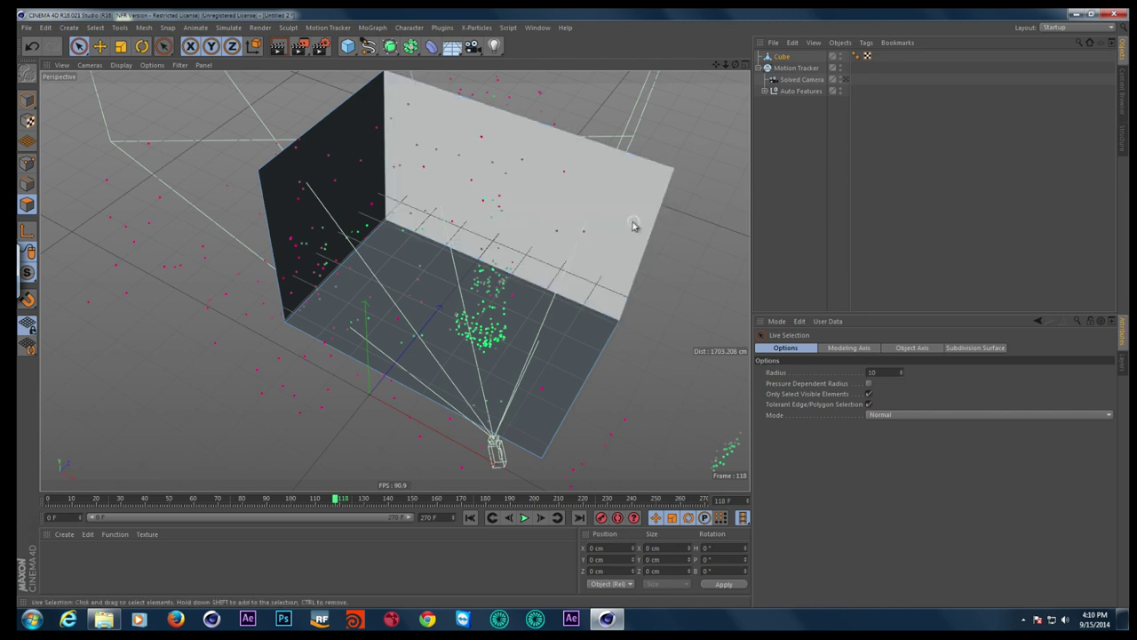
{"action": "mouse_move", "coordinate": [560, 266]}
{"action": "left_mouse_down", "text": "alt"}
{"action": "mouse_move", "coordinate": [542, 218]}
{"action": "mouse_move", "coordinate": [526, 228]}
{"action": "left_mouse_up", "text": "alt"}
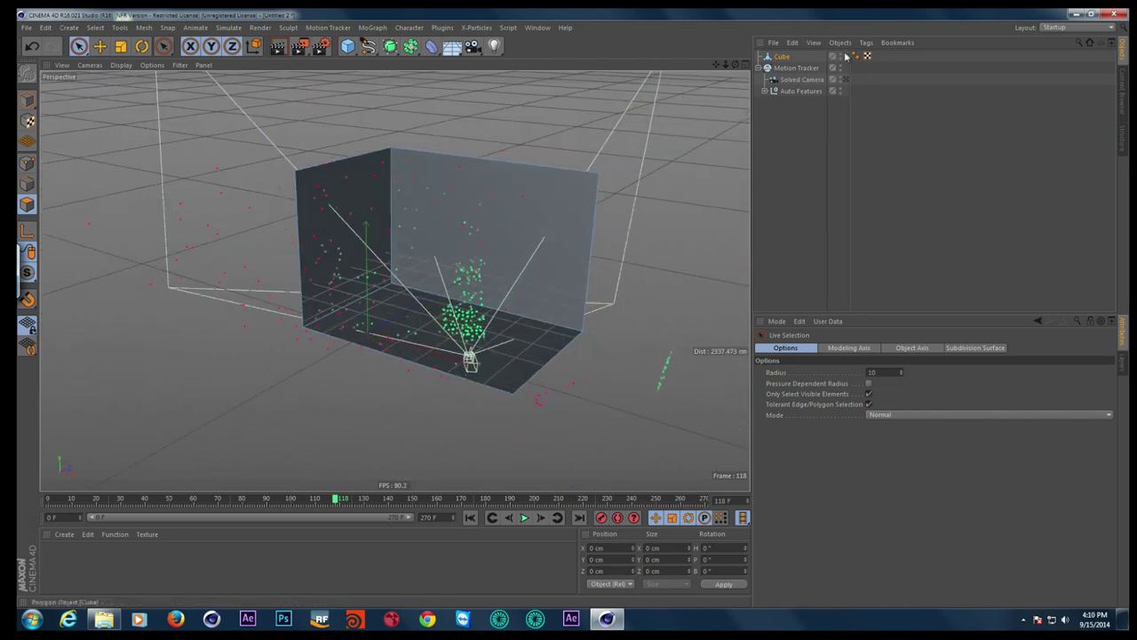
{"action": "left_click", "coordinate": [802, 80]}
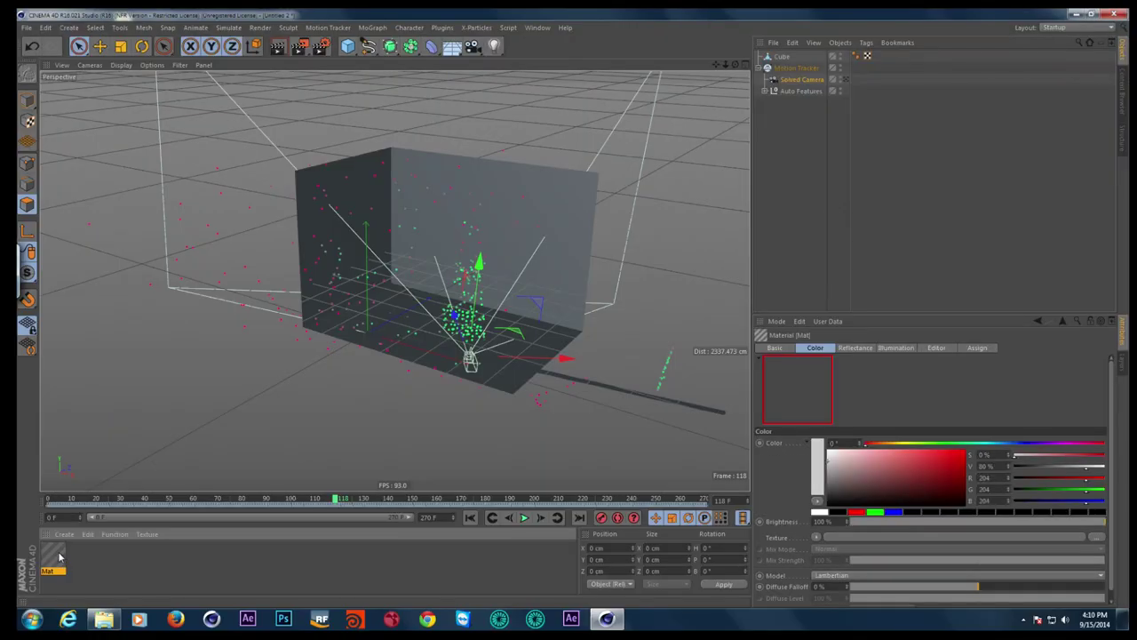
Create a new material with Color and Reflectance off and Luminance on
{"action": "double_click", "coordinate": [62, 558]}
{"action": "double_click", "coordinate": [54, 555]}
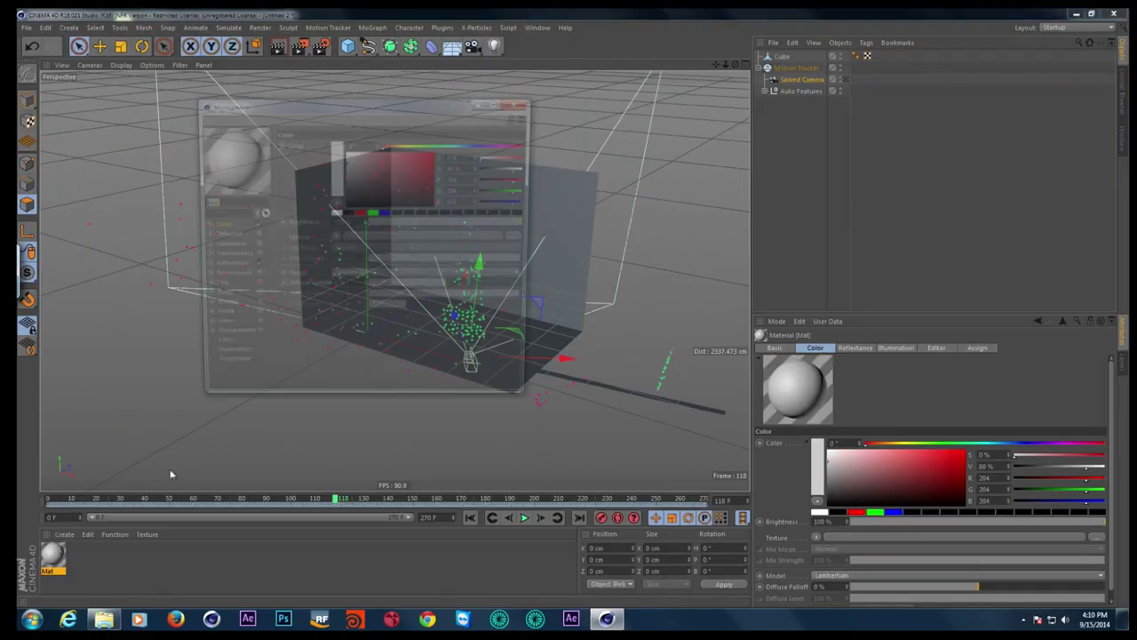
{"action": "mouse_move", "coordinate": [450, 106]}
{"action": "left_mouse_down"}
{"action": "mouse_move", "coordinate": [1096, 216]}
{"action": "mouse_move", "coordinate": [939, 150]}
{"action": "left_mouse_up"}
{"action": "left_click", "coordinate": [746, 267]}
{"action": "left_click", "coordinate": [745, 307]}
{"action": "left_click", "coordinate": [746, 287]}
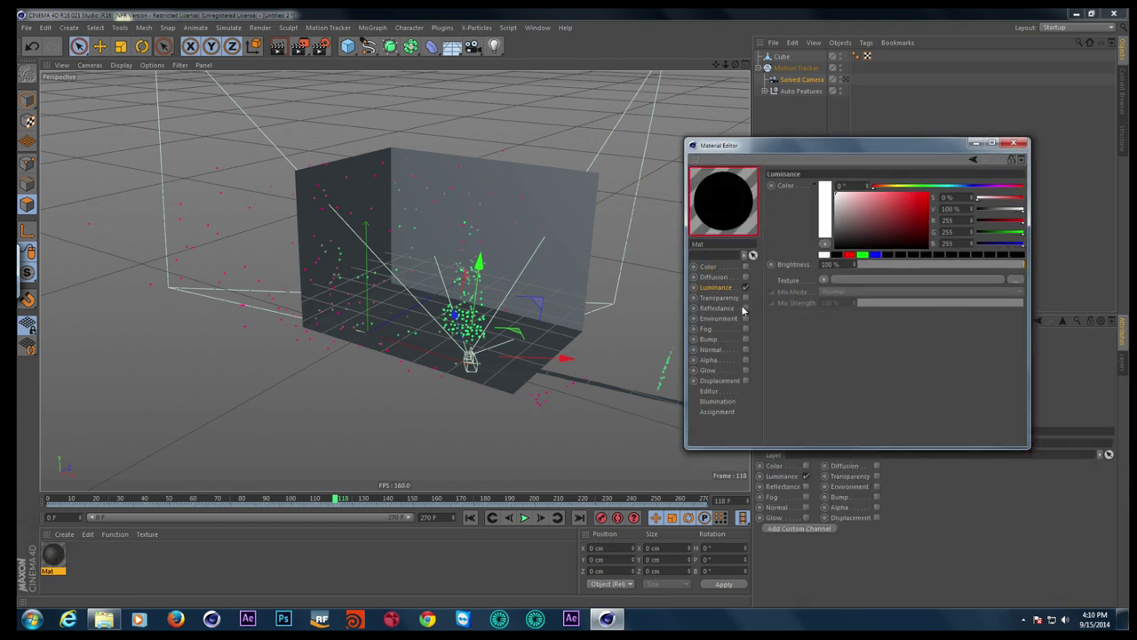
Load the greenscreen movie as the Luminance texture, copying it into the project location
{"action": "left_click", "coordinate": [863, 281]}
{"action": "left_click", "coordinate": [1027, 251]}
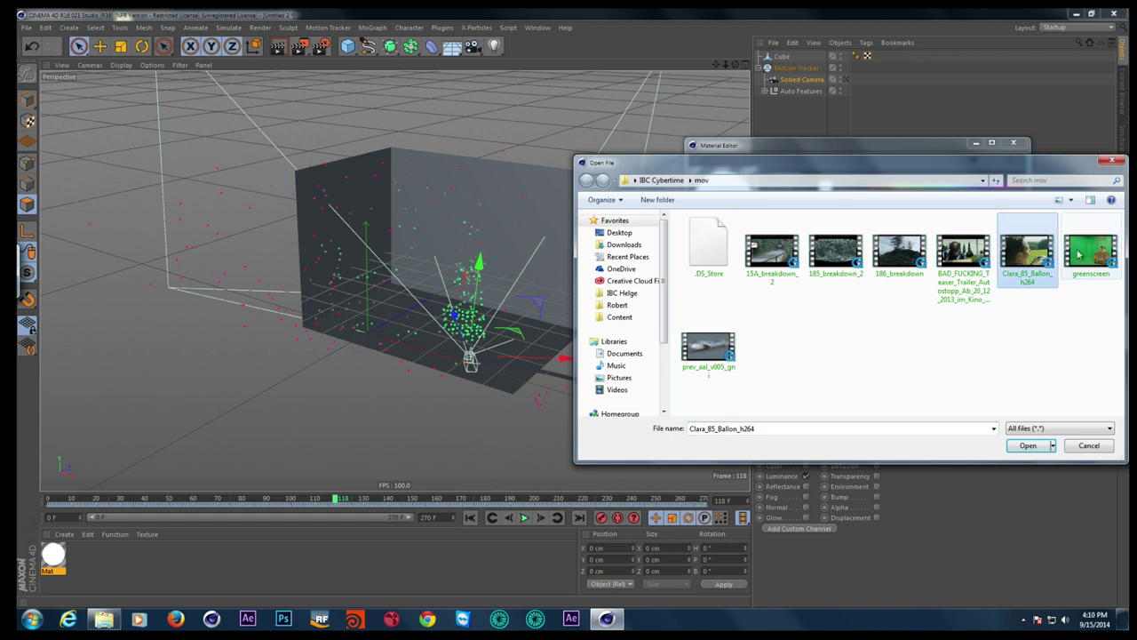
{"action": "left_click", "coordinate": [1080, 255]}
{"action": "left_click", "coordinate": [1029, 446]}
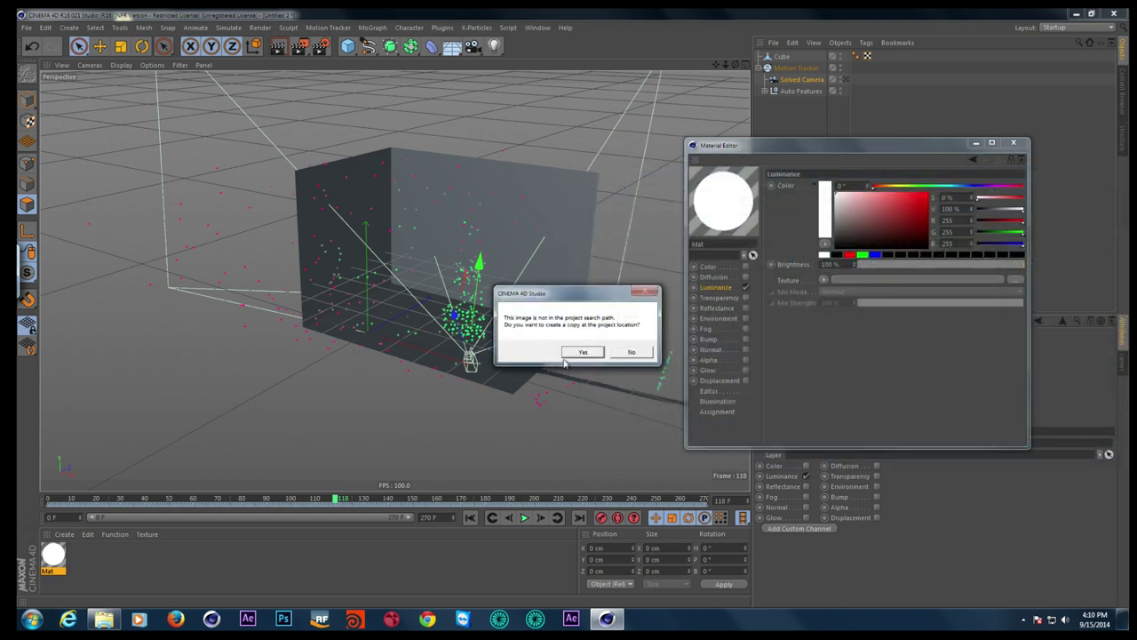
{"action": "left_click", "coordinate": [629, 352]}
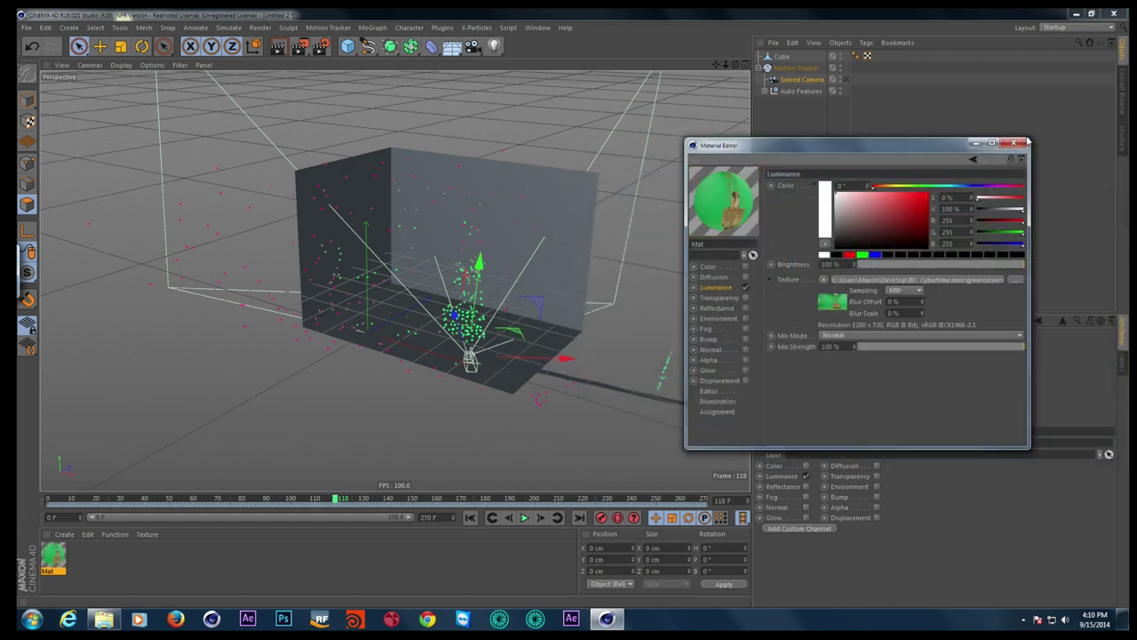
Apply the Mat material to the Cube and orbit to check the textured box
{"action": "left_click", "coordinate": [1018, 144]}
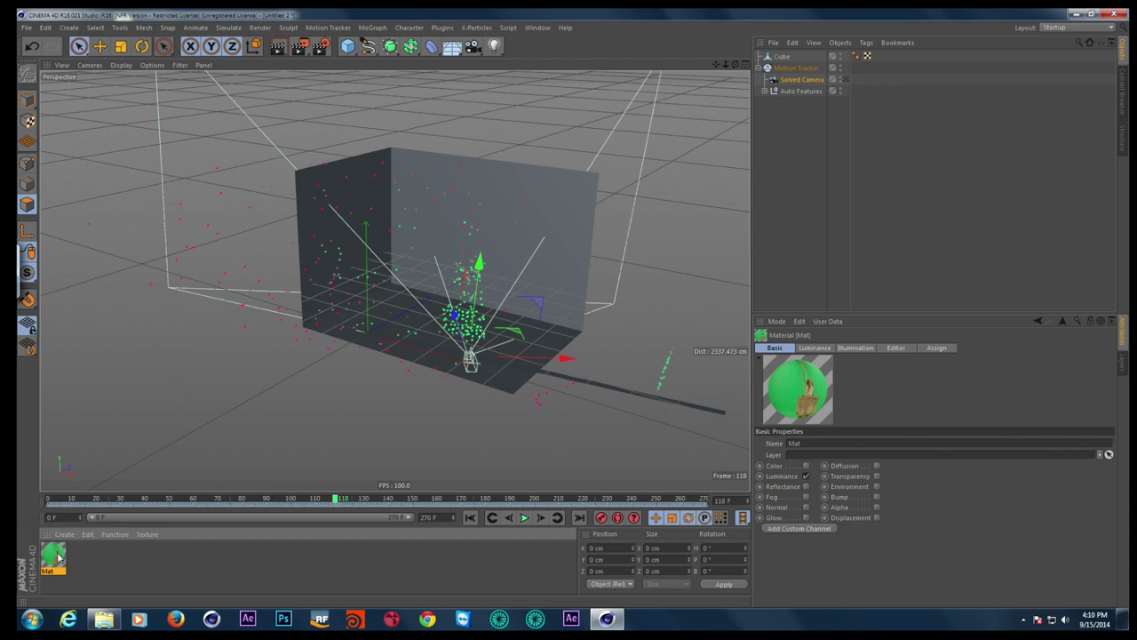
{"action": "left_click_drag", "start_coordinate": [783, 59], "coordinate": [784, 58]}
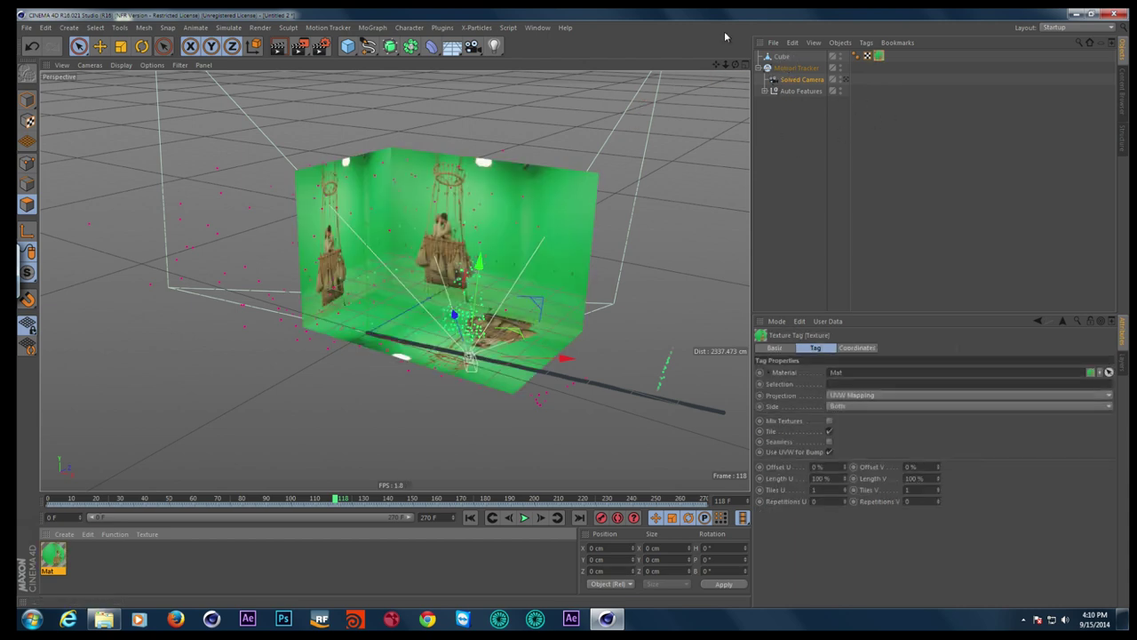
{"action": "left_click_drag", "start_coordinate": [735, 65], "coordinate": [796, 53]}
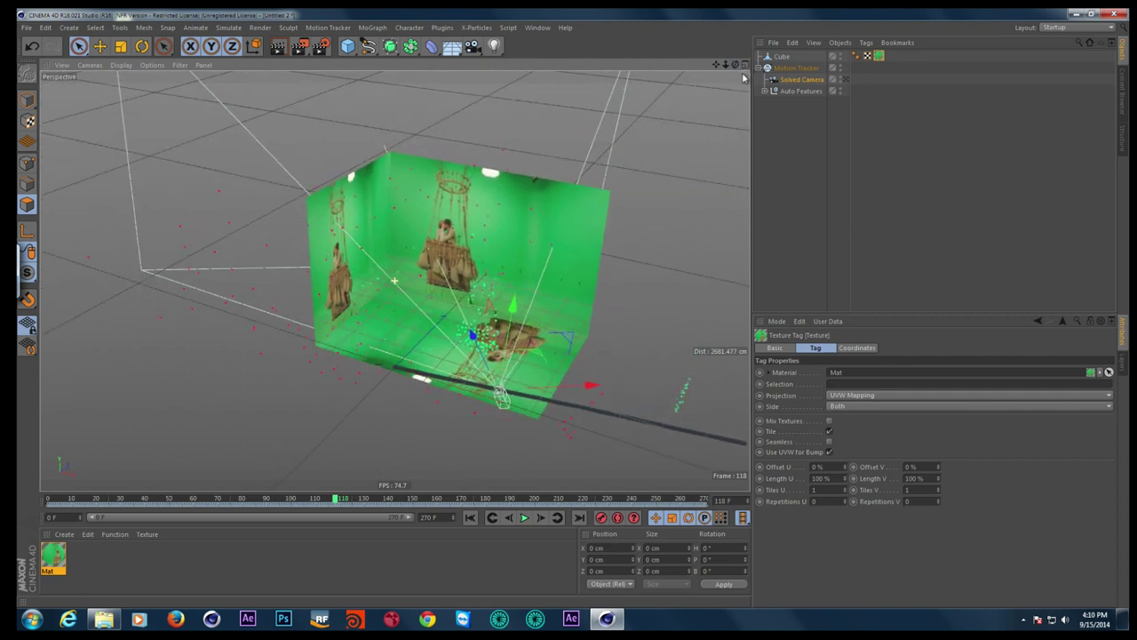
{"action": "left_click", "coordinate": [785, 59]}
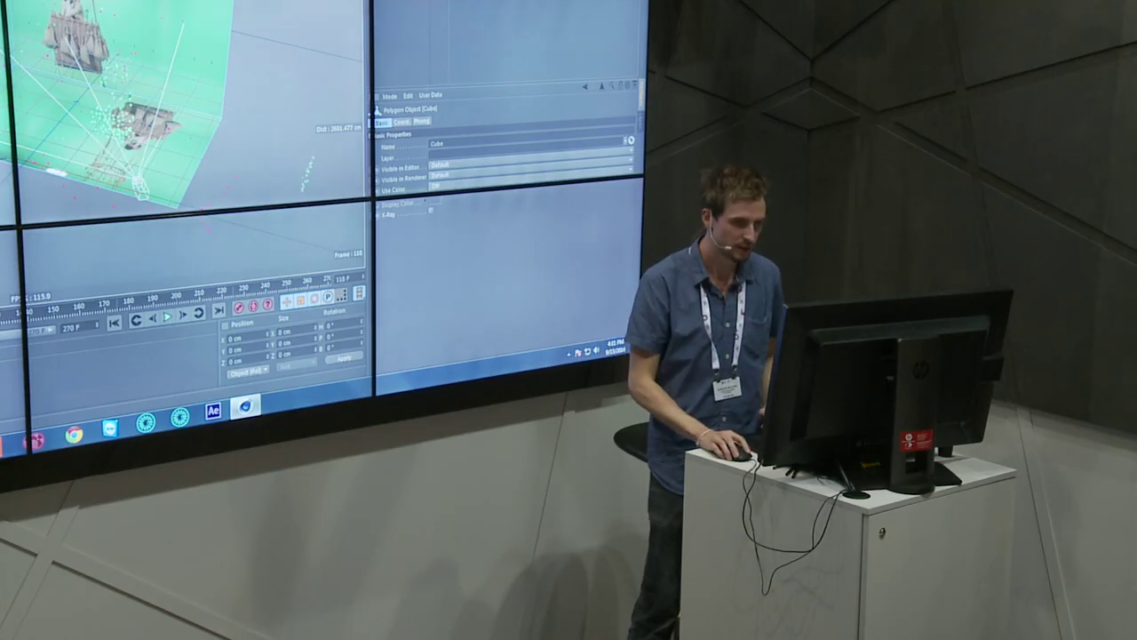
Camera-map the Cube's texture from the Solved Camera at 1.778 HDTV (16:9), viewing through that camera
{"action": "left_click", "coordinate": [533, 53]}
{"action": "left_click", "coordinate": [480, 165]}
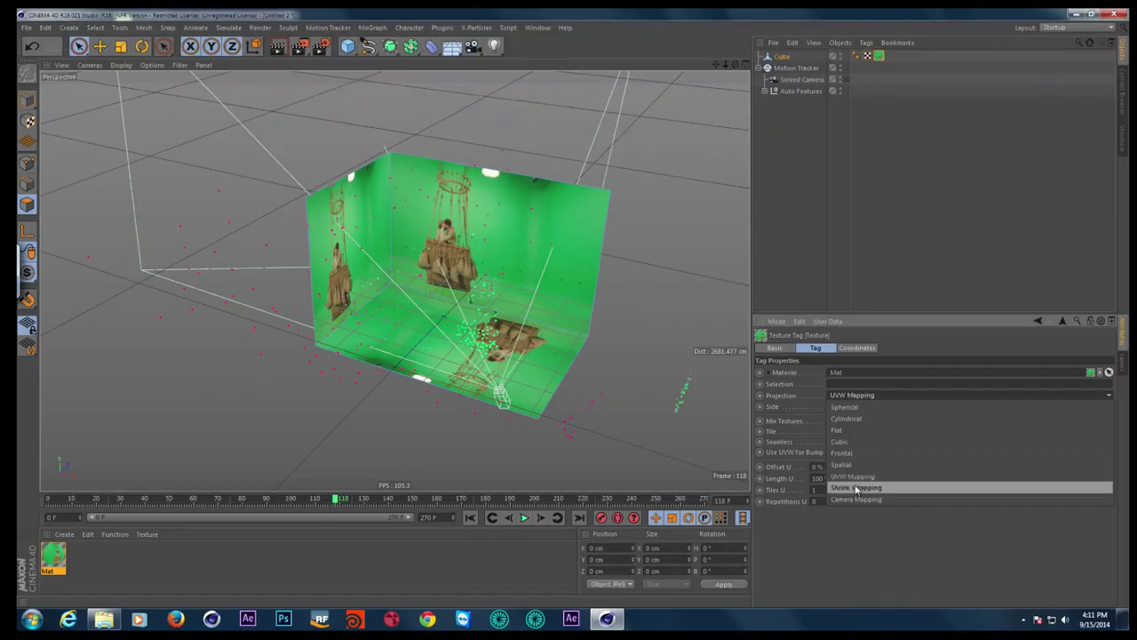
{"action": "left_click", "coordinate": [851, 498]}
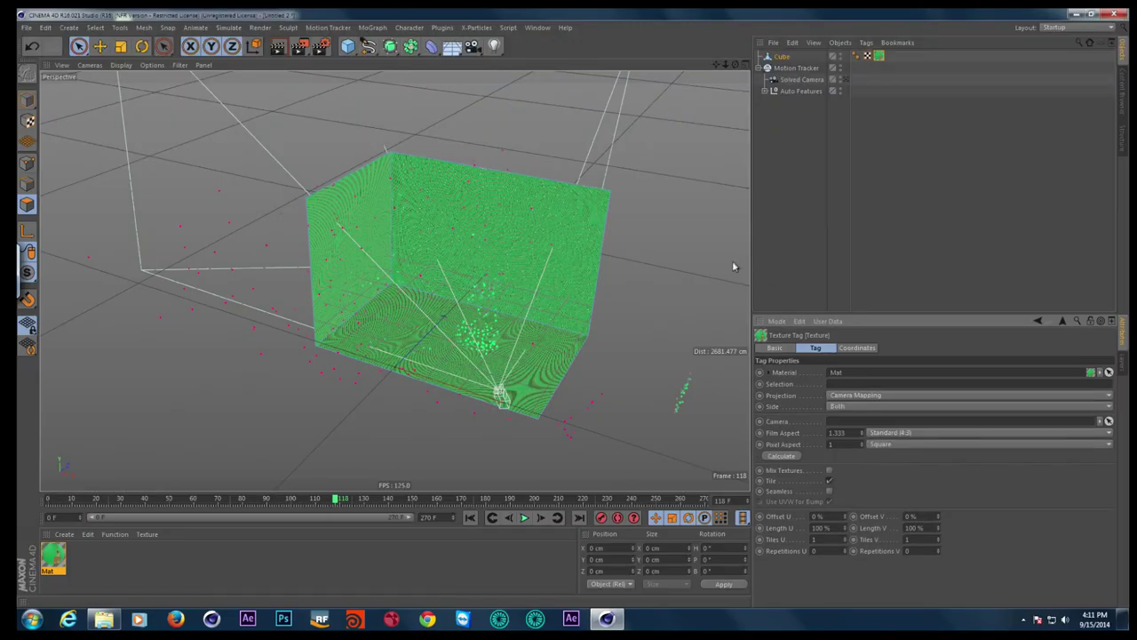
{"action": "left_click_drag", "start_coordinate": [735, 64], "coordinate": [739, 50]}
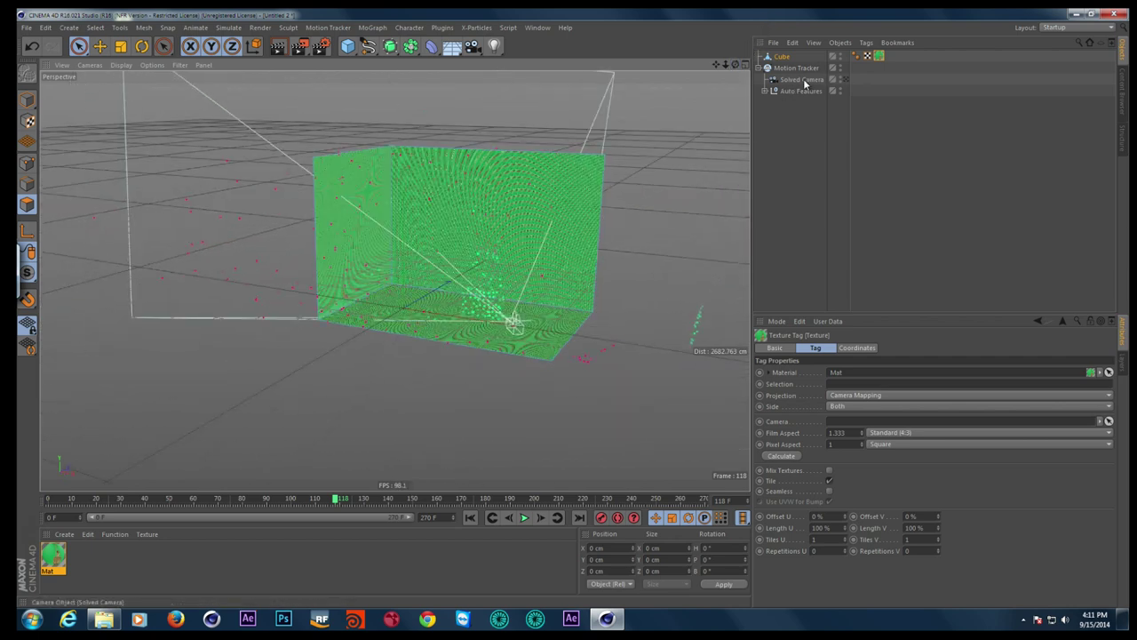
{"action": "left_click_drag", "start_coordinate": [802, 82], "coordinate": [877, 422]}
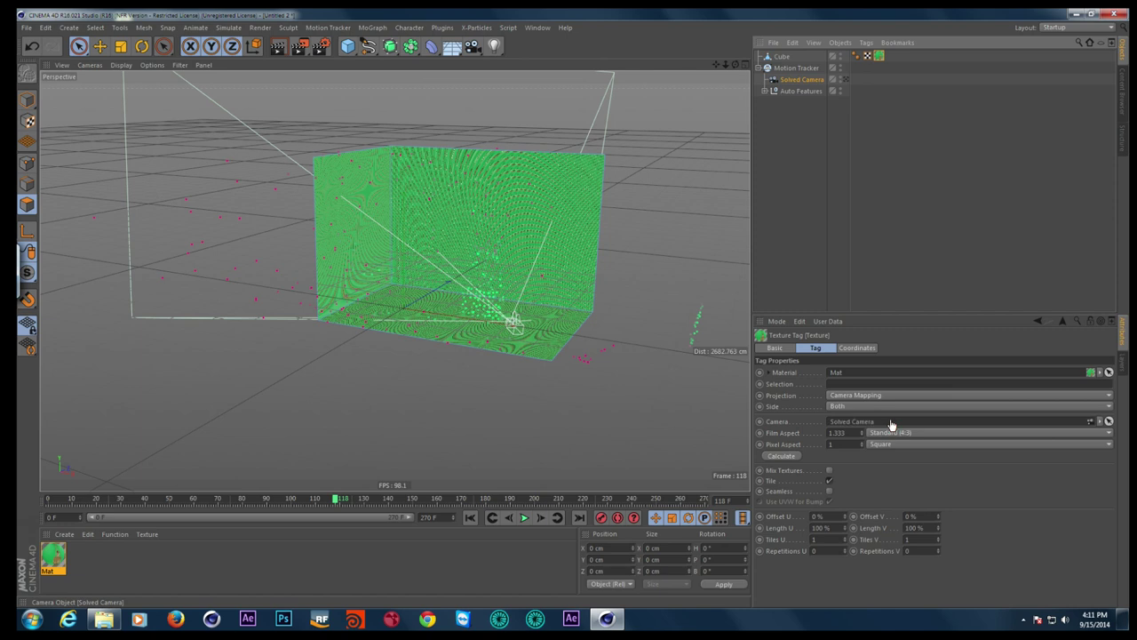
{"action": "left_click", "coordinate": [774, 457]}
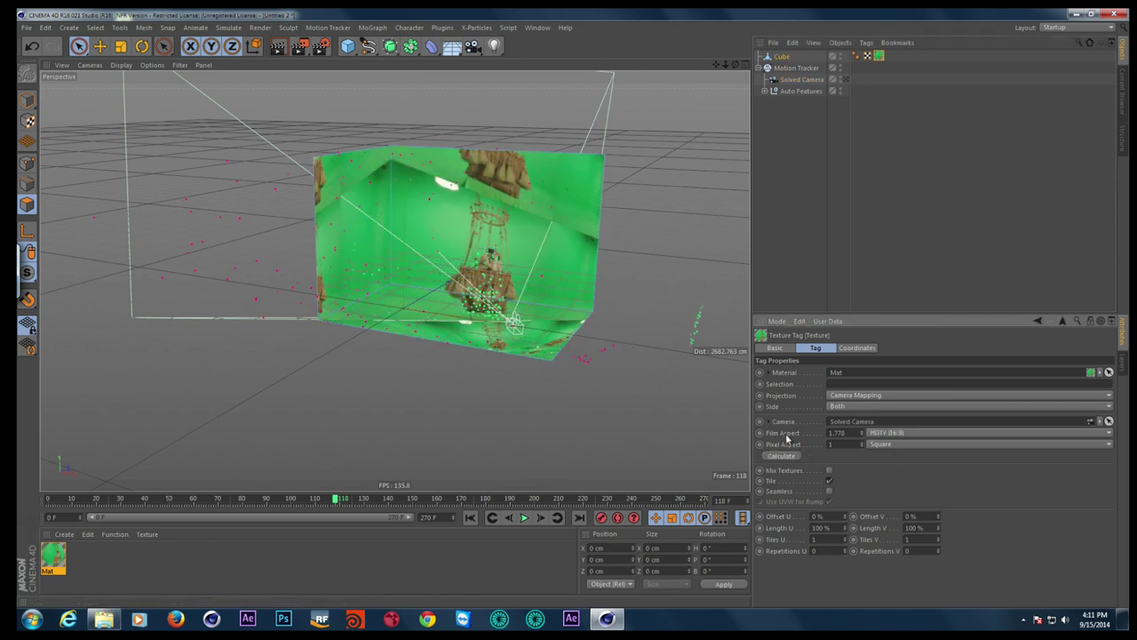
{"action": "left_click", "coordinate": [845, 80]}
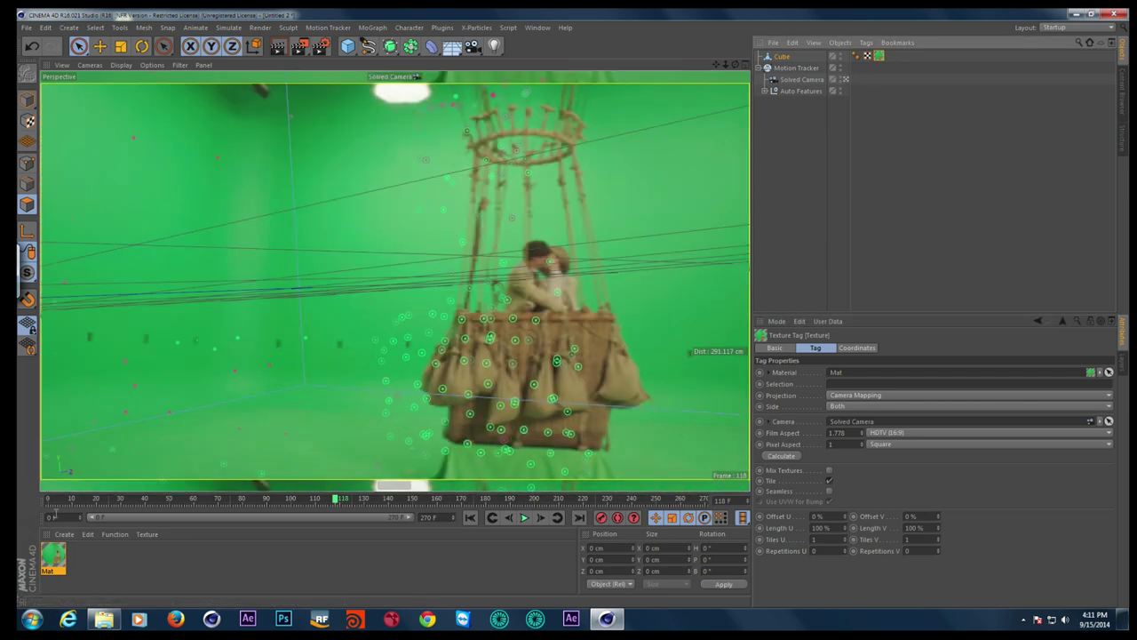
Scrub to frame 41 and enable Animate Preview on the Mat material's Editor page
{"action": "left_click_drag", "start_coordinate": [52, 503], "coordinate": [150, 500]}
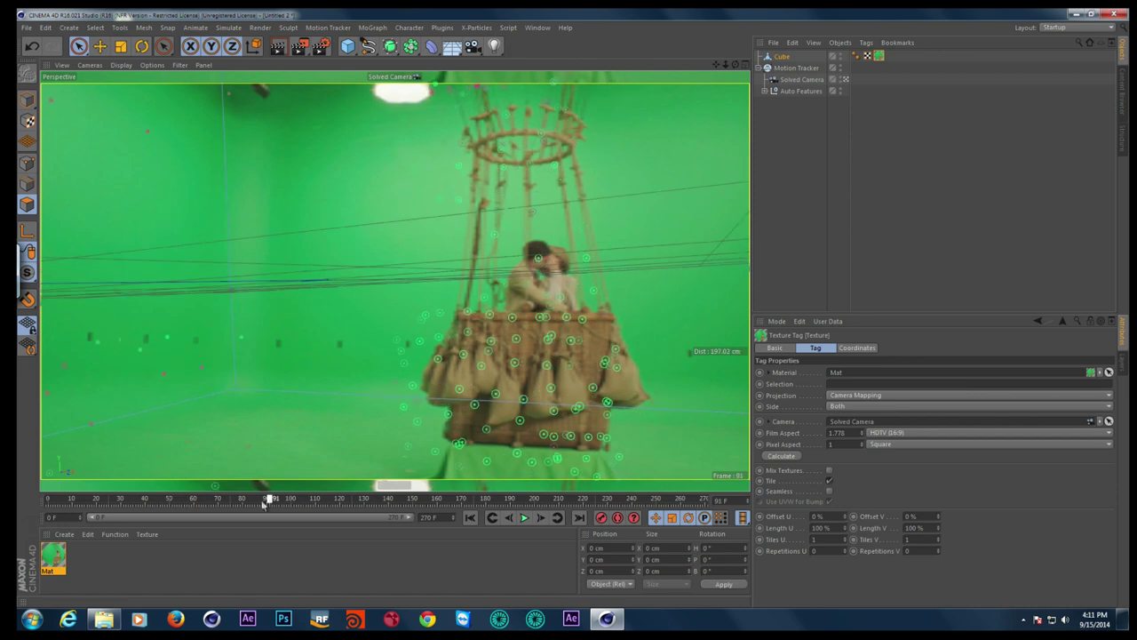
{"action": "double_click", "coordinate": [46, 558]}
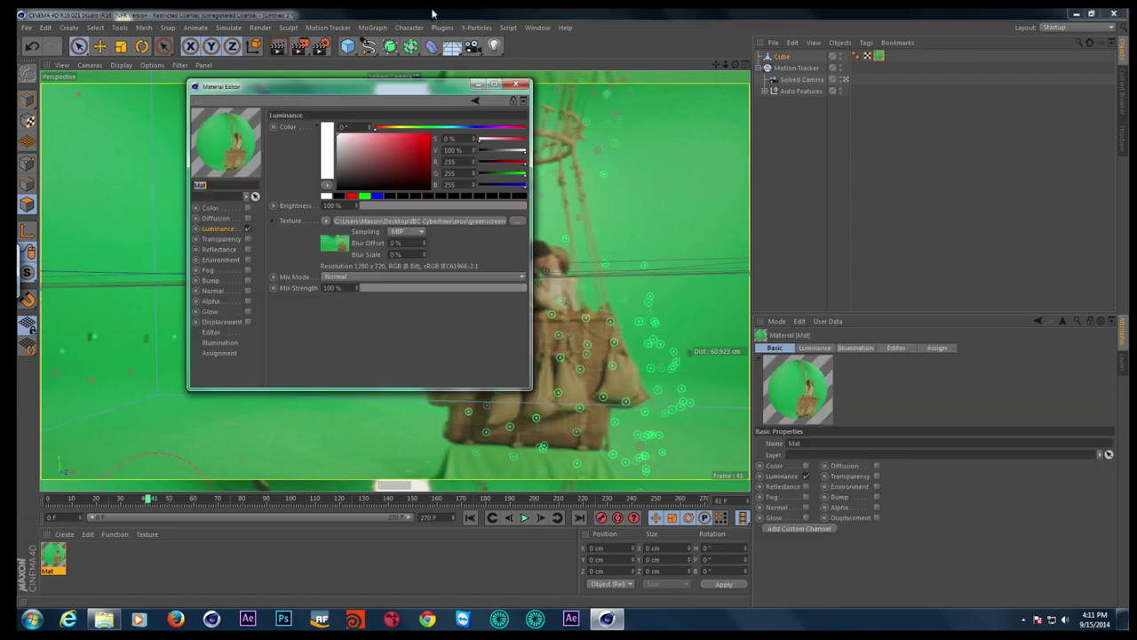
{"action": "left_click_drag", "start_coordinate": [387, 92], "coordinate": [929, 104]}
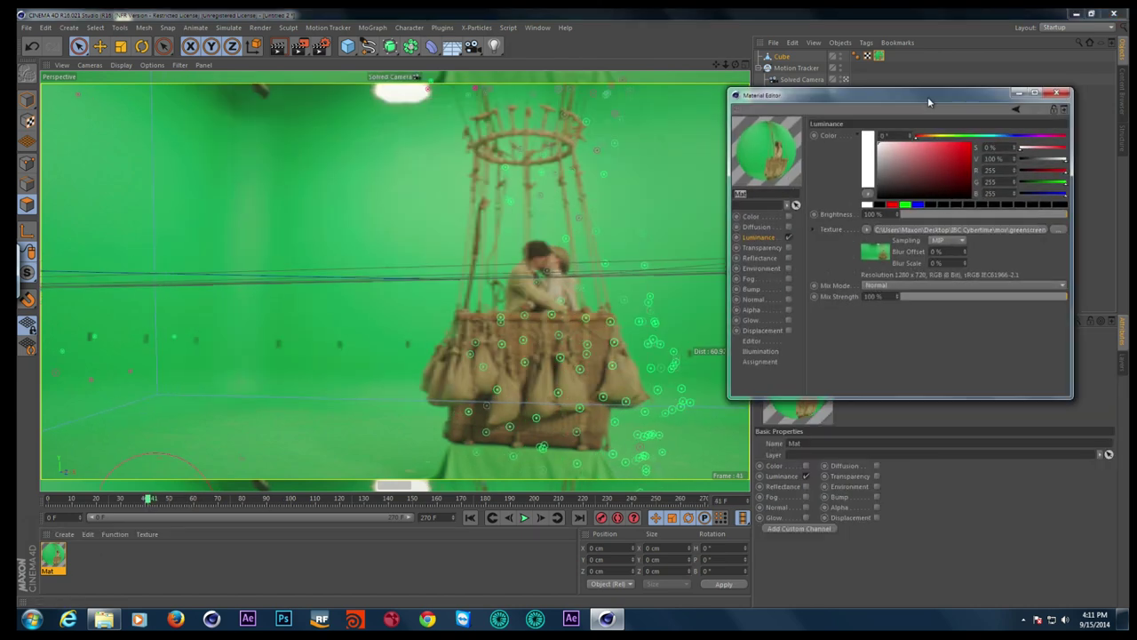
{"action": "left_click", "coordinate": [757, 355]}
{"action": "left_click", "coordinate": [753, 345]}
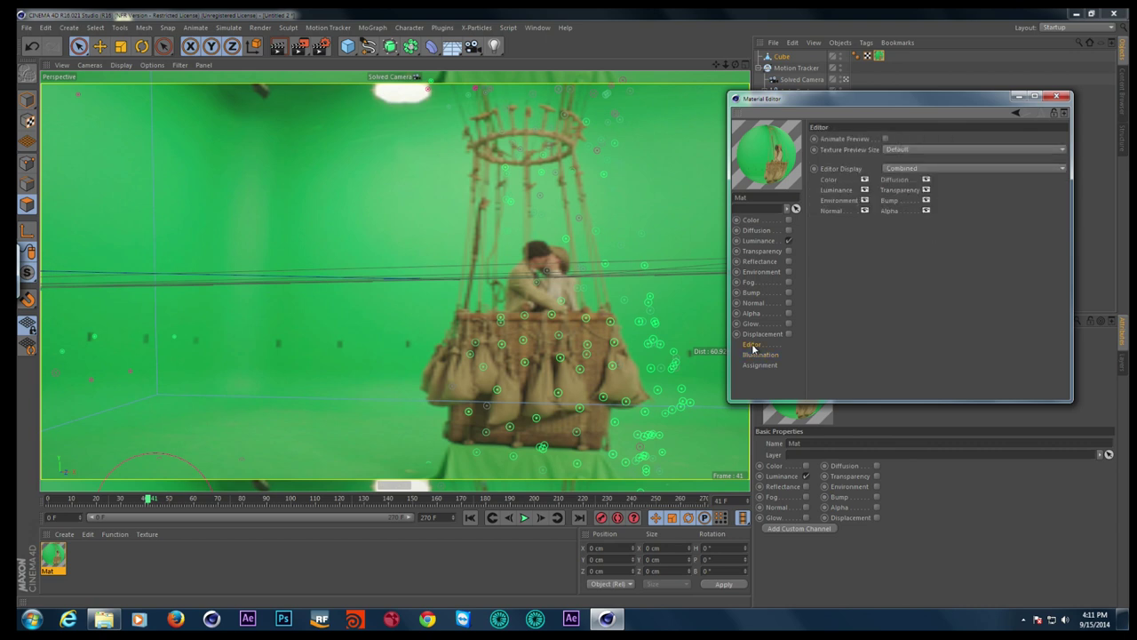
{"action": "left_click", "coordinate": [886, 139]}
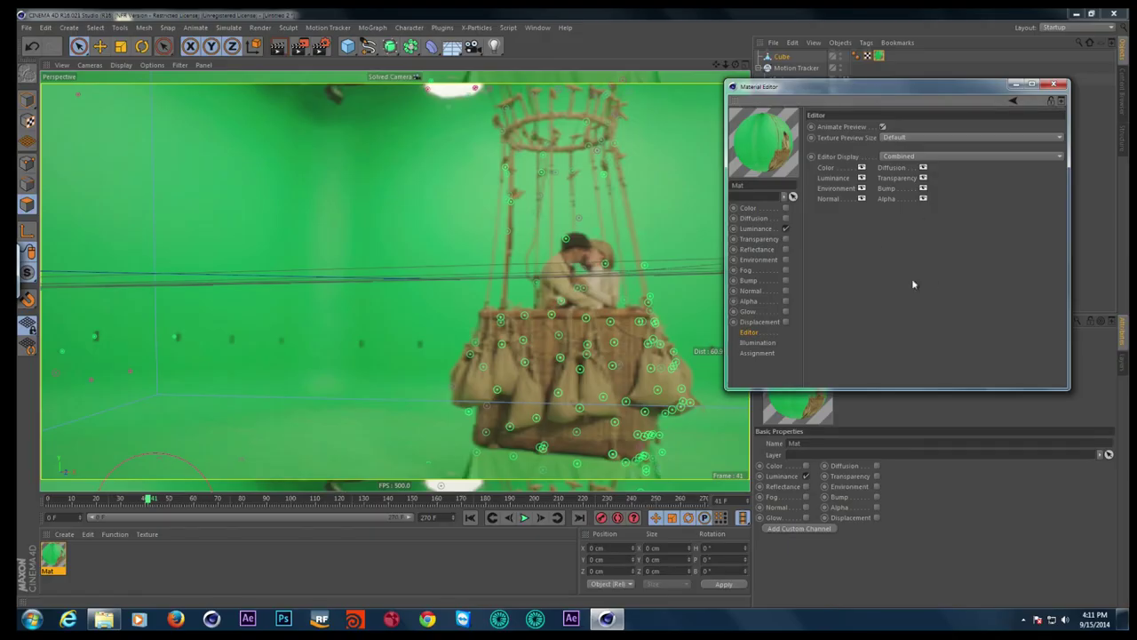
Set the Mat material's Texture Preview Size to No Scaling and close the Material Editor
{"action": "left_click", "coordinate": [913, 137]}
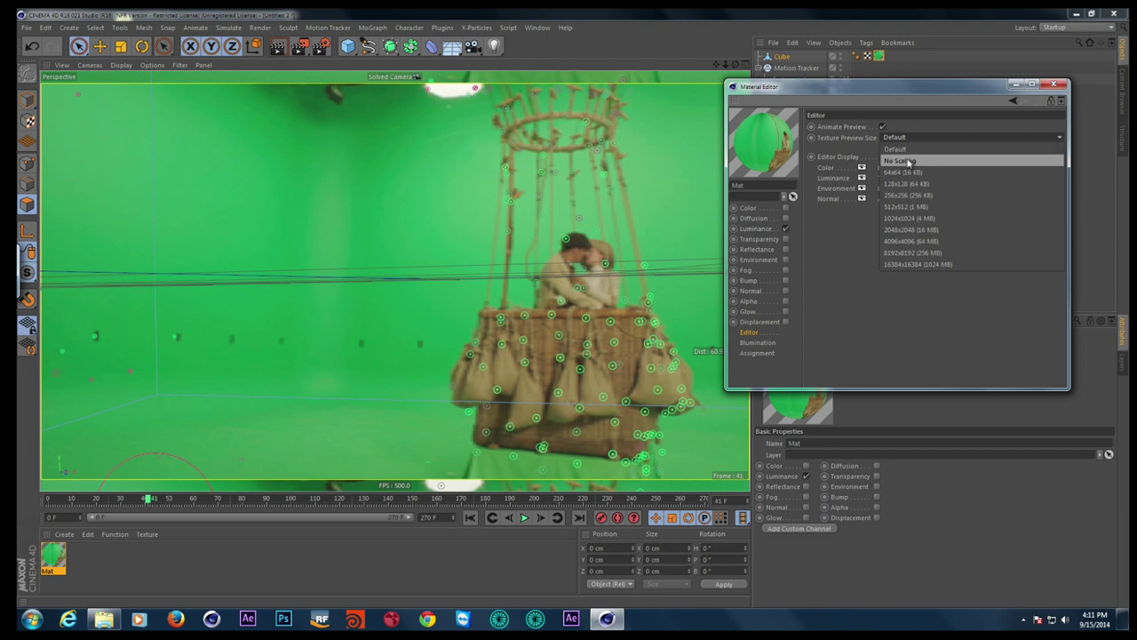
{"action": "left_click", "coordinate": [908, 158]}
{"action": "left_click", "coordinate": [910, 158]}
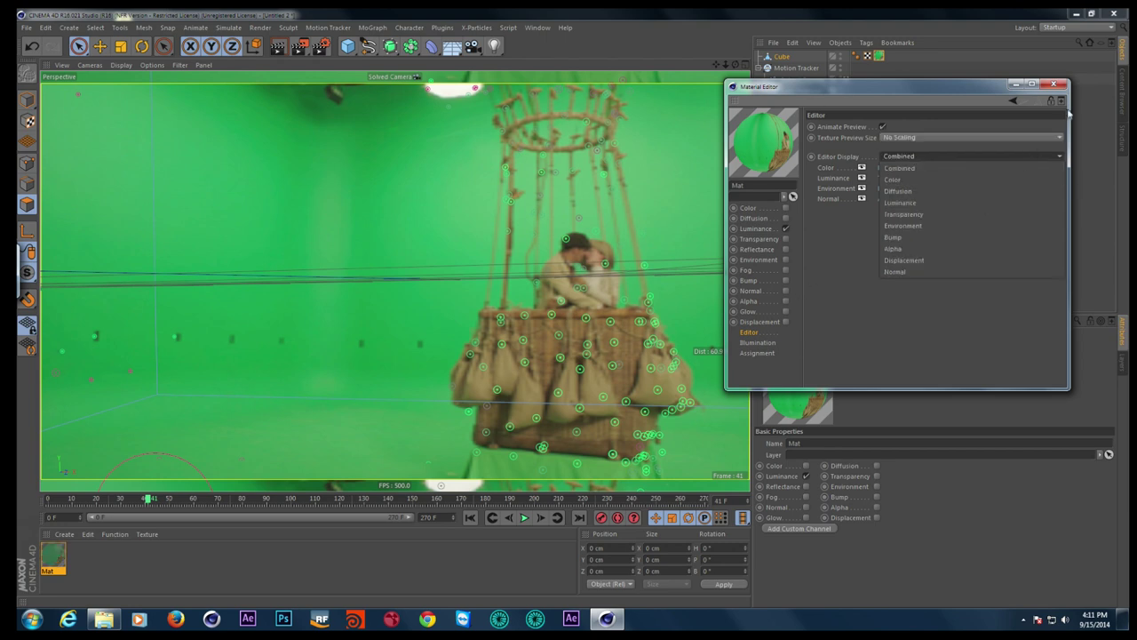
{"action": "left_click", "coordinate": [992, 127]}
{"action": "left_click", "coordinate": [1054, 83]}
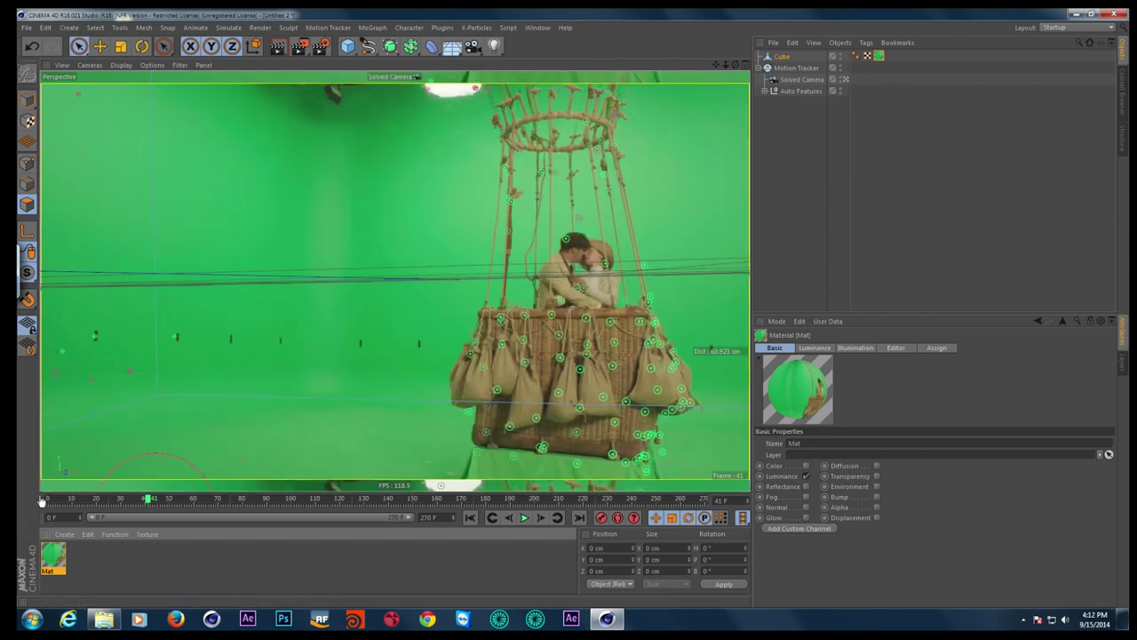
Scrub the footage to frame 104 and stop viewing through the Solved Camera
{"action": "left_click_drag", "start_coordinate": [83, 503], "coordinate": [780, 500]}
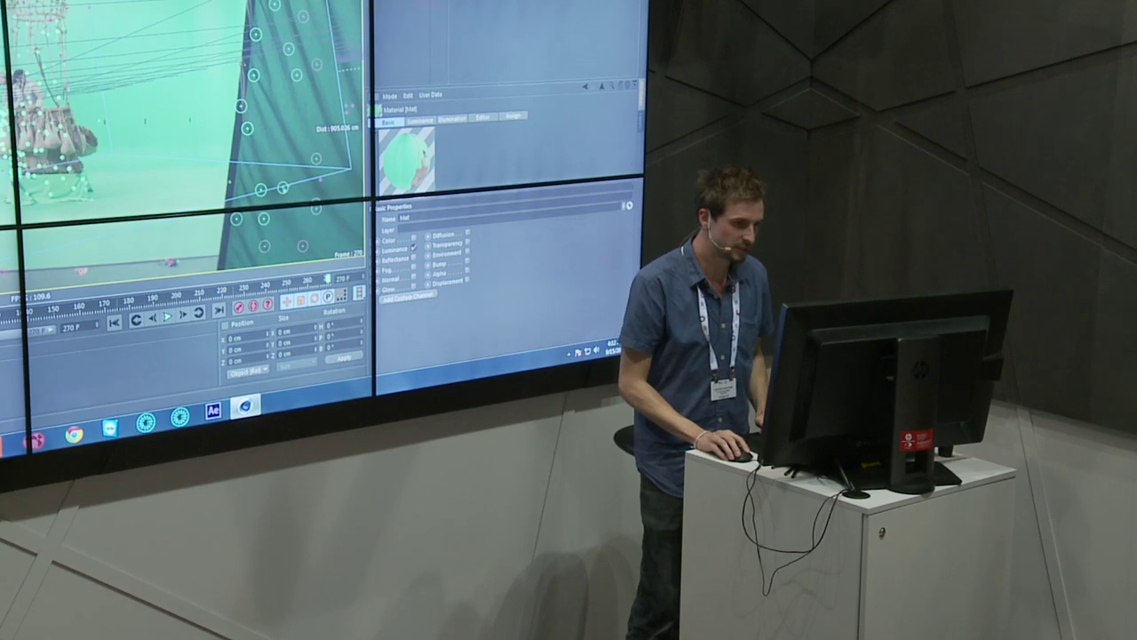
{"action": "middle_click", "coordinate": [388, 70]}
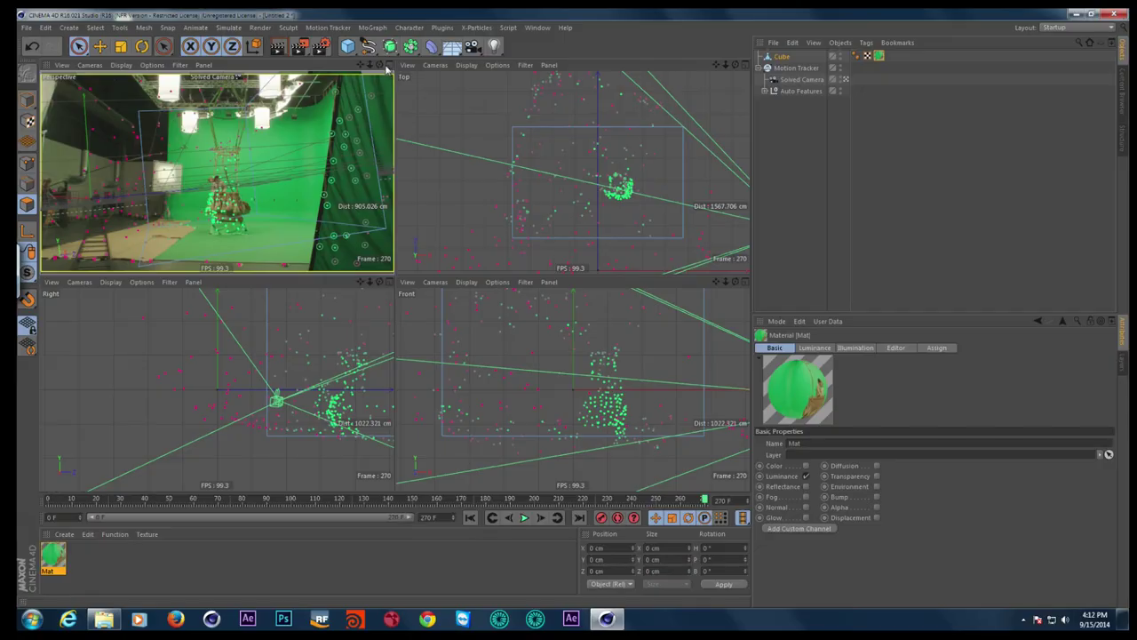
{"action": "left_click", "coordinate": [387, 68]}
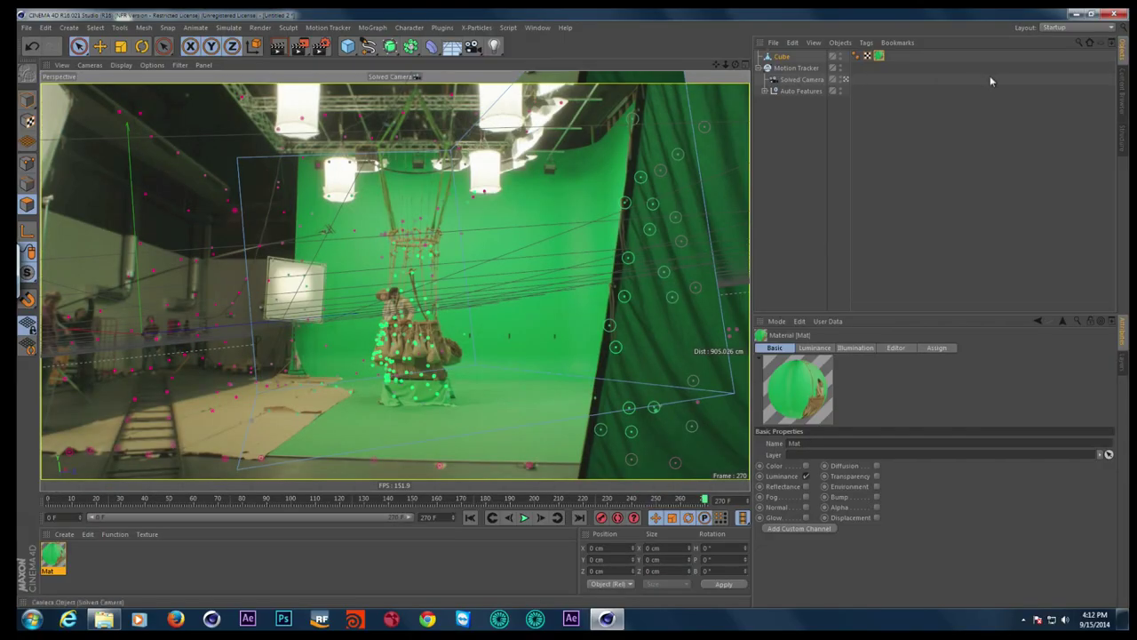
{"action": "left_click", "coordinate": [842, 80]}
Duplicate Solved Camera as a top-level object named 'stabilized cam'
{"action": "left_click", "coordinate": [799, 80]}
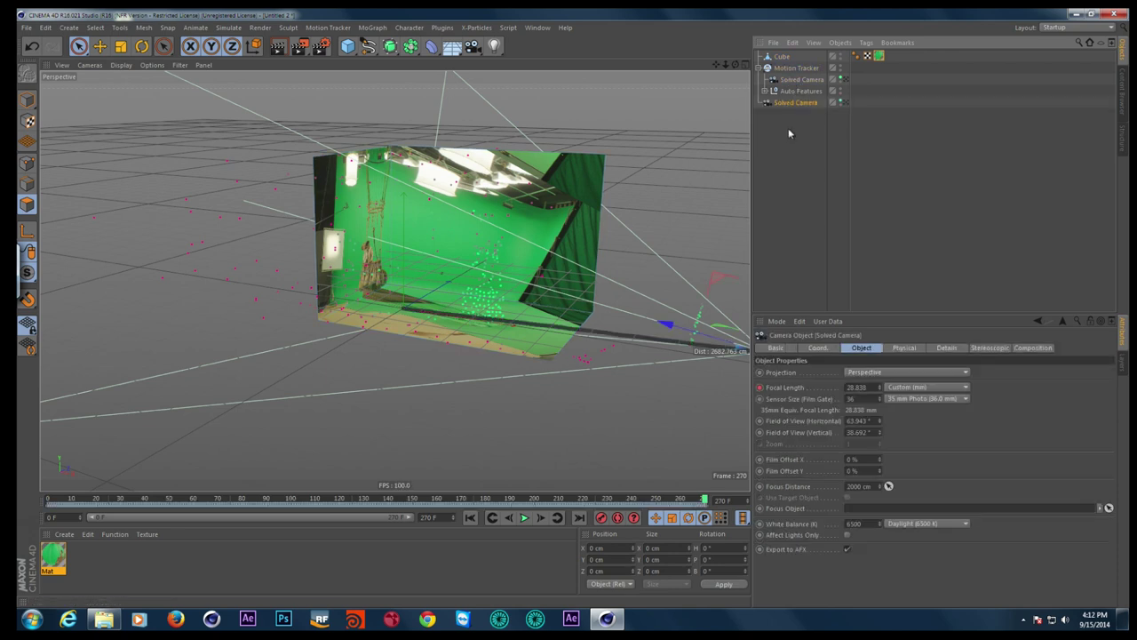
{"action": "left_click_drag", "start_coordinate": [798, 117], "coordinate": [786, 103], "text": "ctrl"}
{"action": "type", "text": "stabilyed"}
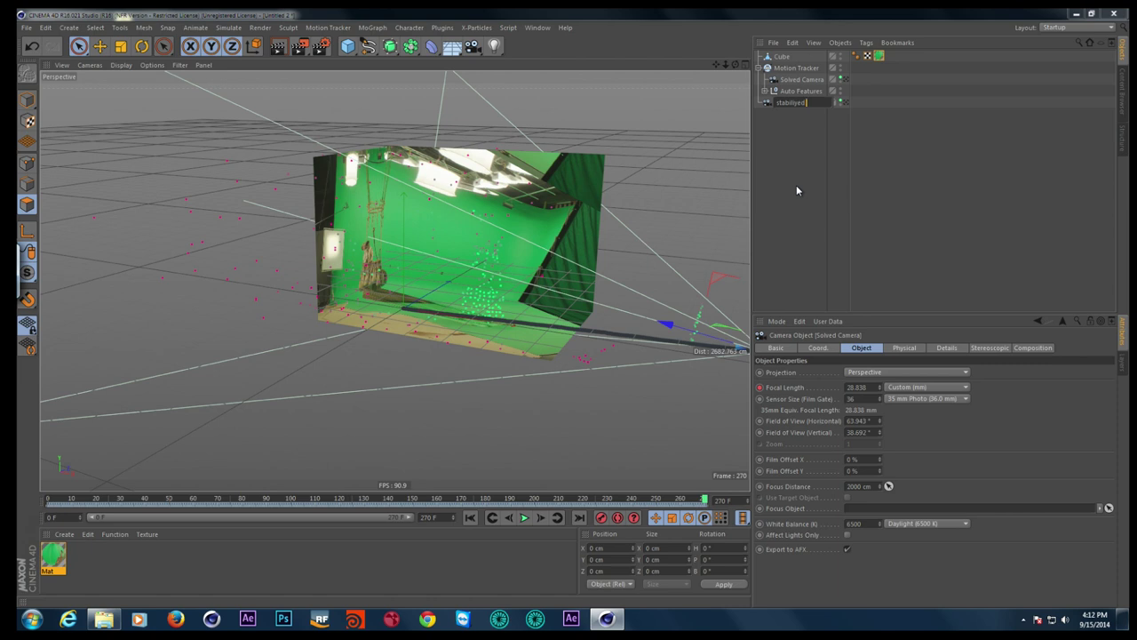
{"action": "key", "text": "BackSpace"}
{"action": "key", "text": "BackSpace"}
{"action": "key", "text": "BackSpace"}
{"action": "key", "text": "BackSpace"}
{"action": "key", "text": "BackSpace"}
{"action": "type", "text": "zed cam"}
{"action": "key", "text": "Return"}
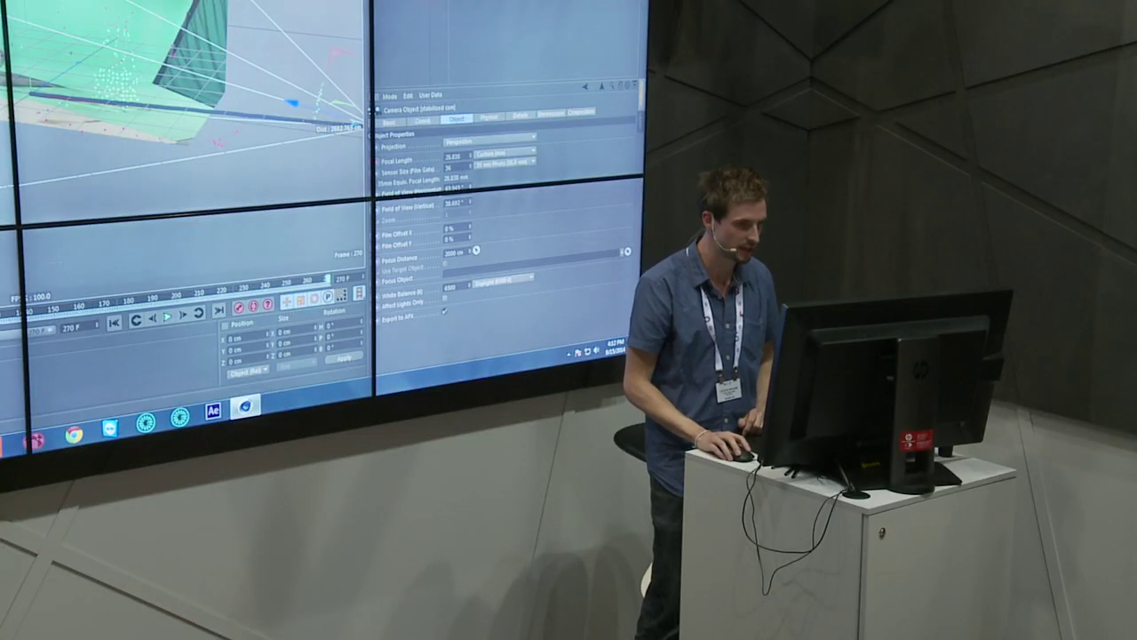
Show stabilized cam's Coord settings, inspect the P.X options, and scrub back to frame 27
{"action": "left_click", "coordinate": [391, 122]}
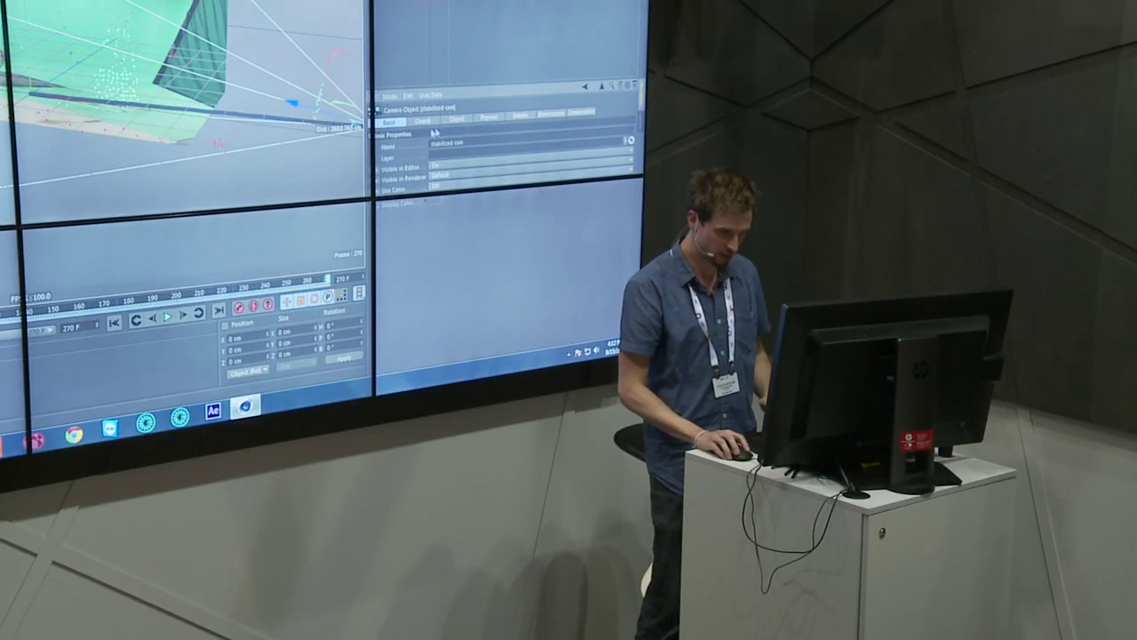
{"action": "left_click", "coordinate": [423, 121]}
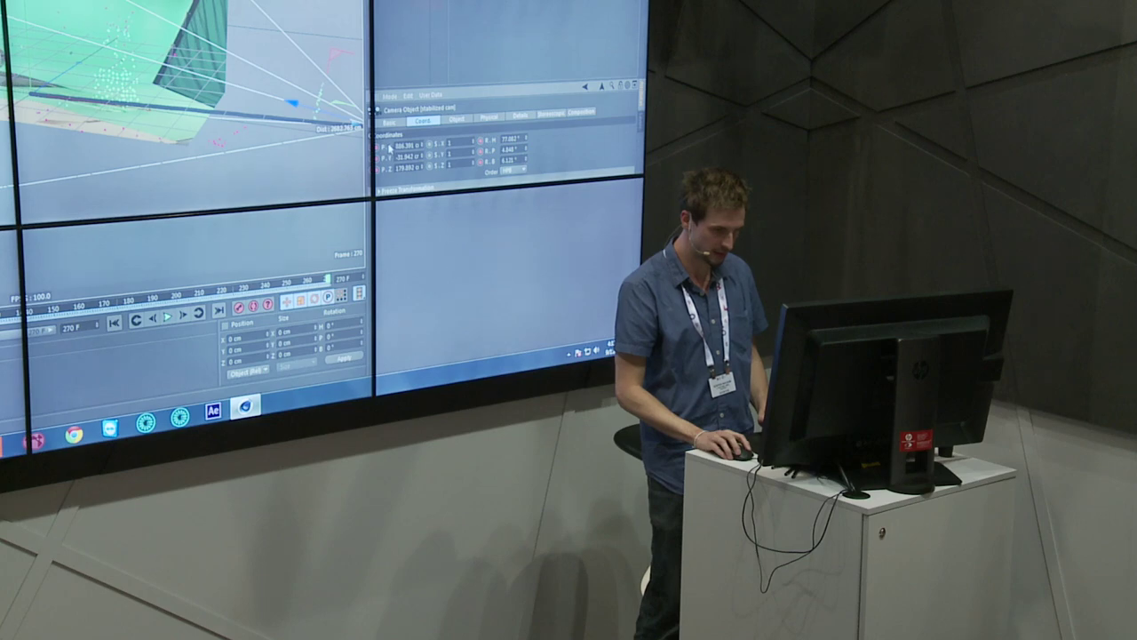
{"action": "right_click", "coordinate": [775, 377]}
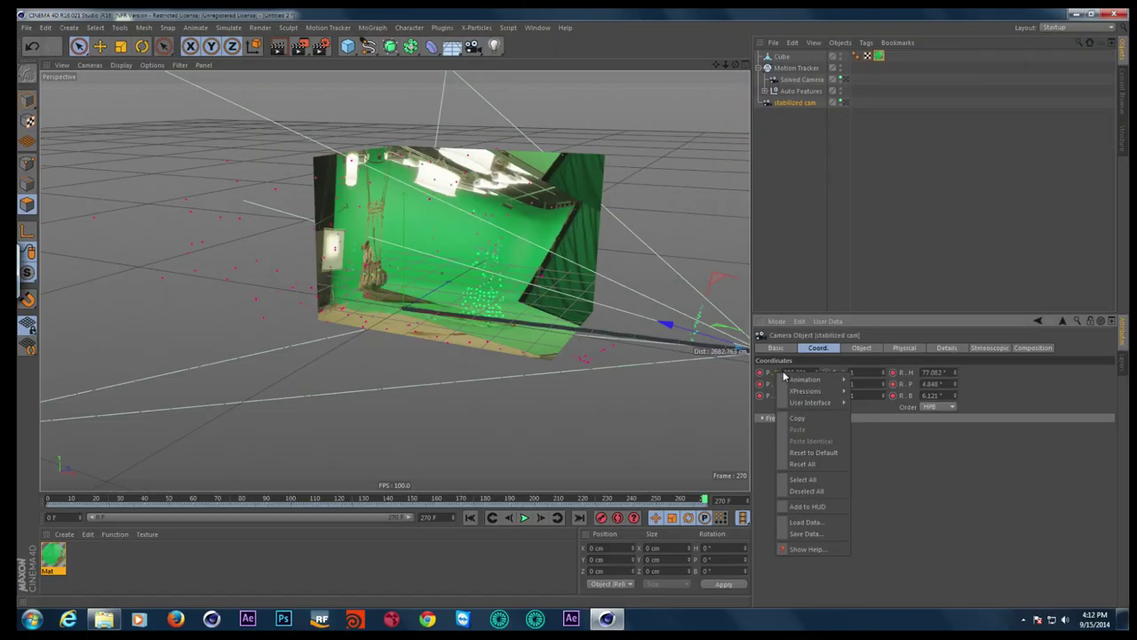
{"action": "left_click", "coordinate": [804, 196]}
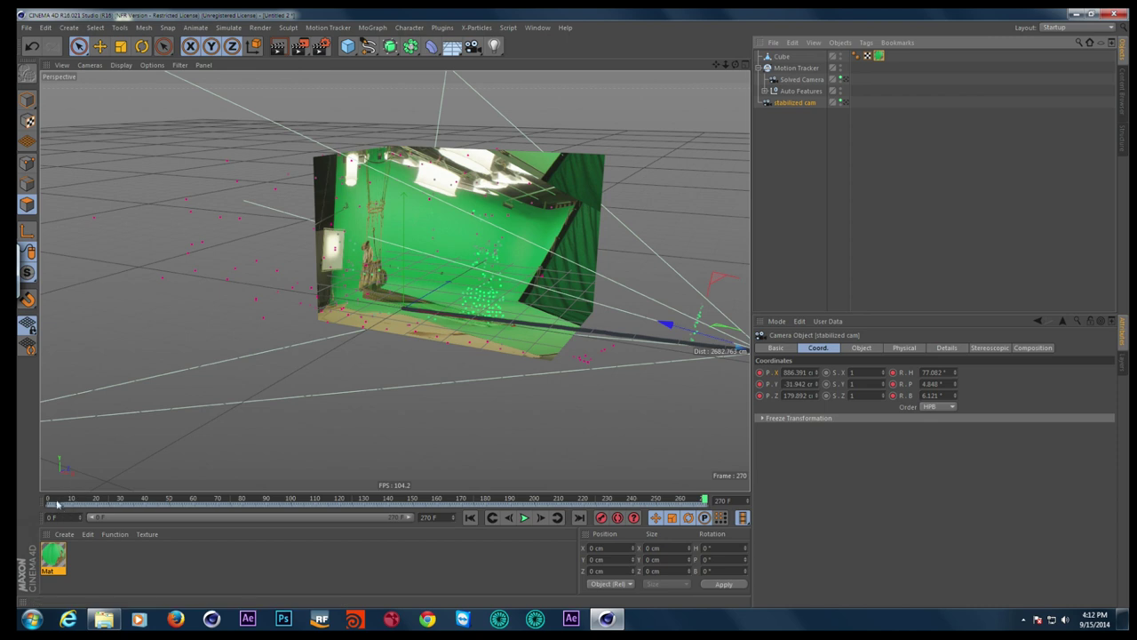
{"action": "left_click_drag", "start_coordinate": [57, 504], "coordinate": [245, 503]}
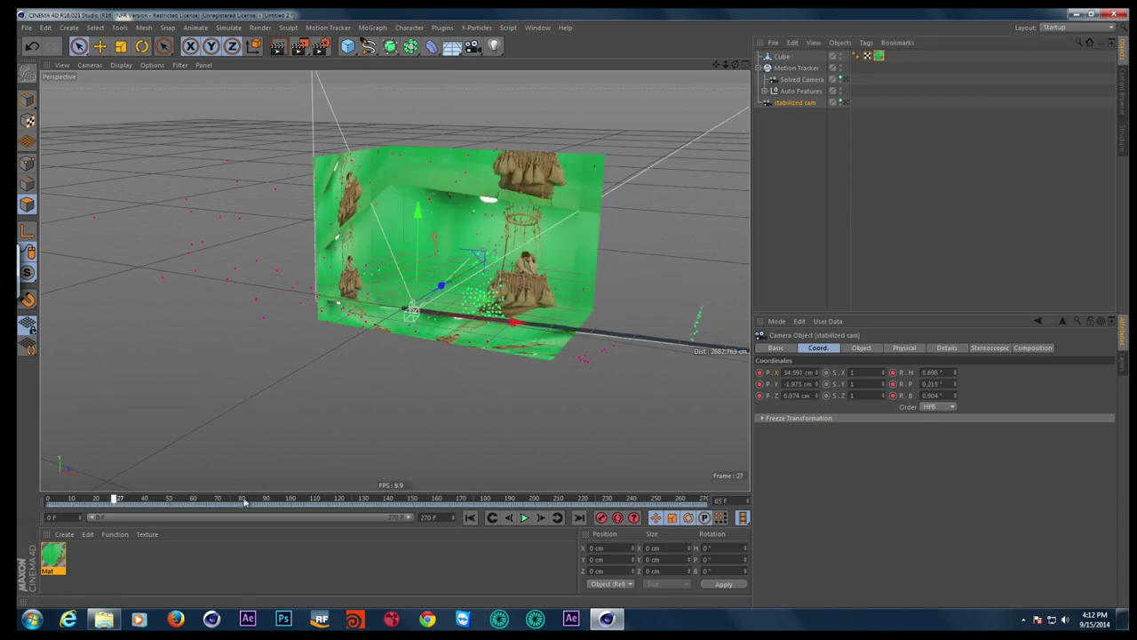
Show the stabilized cam's position track as F-curves in the Timeline
{"action": "mouse_move", "coordinate": [245, 503]}
{"action": "left_mouse_down"}
{"action": "mouse_move", "coordinate": [586, 504]}
{"action": "mouse_move", "coordinate": [223, 504]}
{"action": "left_mouse_up"}
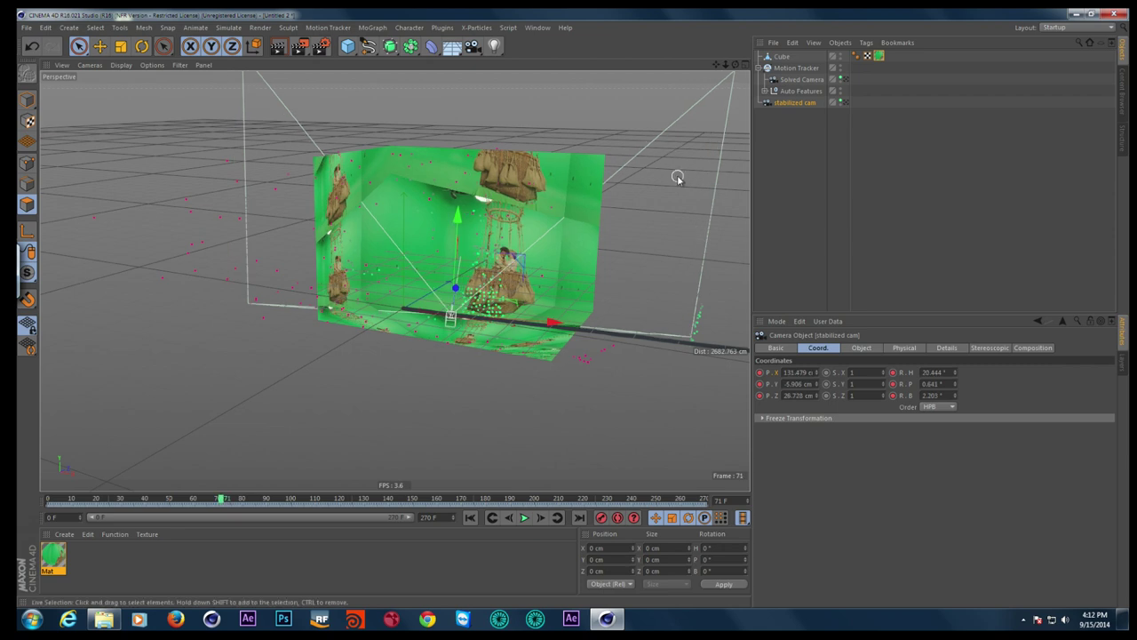
{"action": "right_click", "coordinate": [776, 375]}
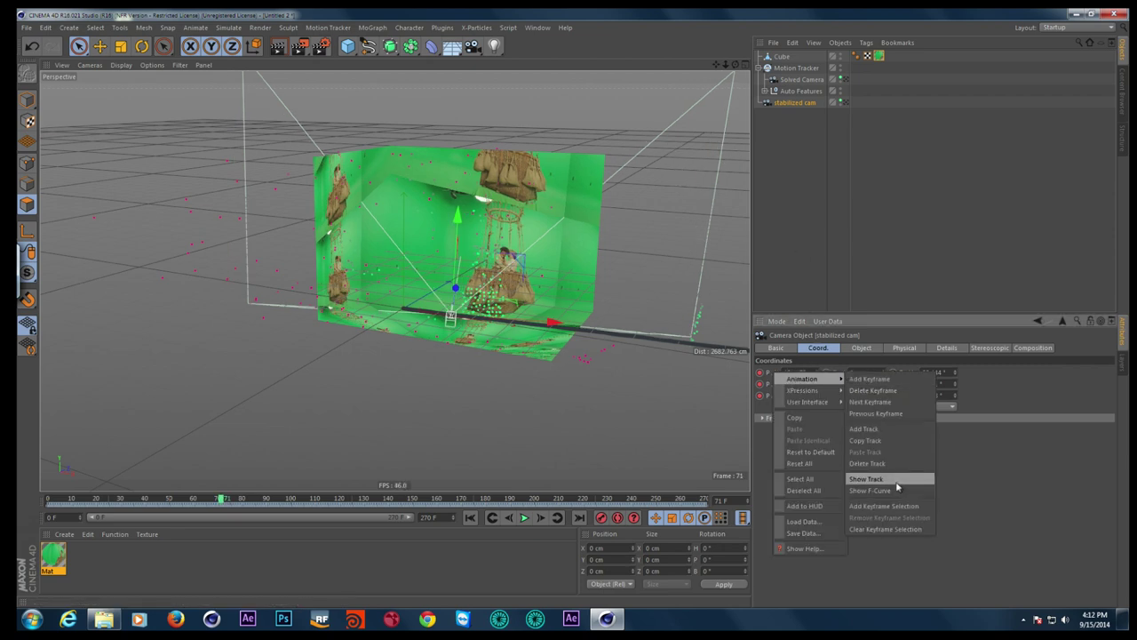
{"action": "left_click", "coordinate": [896, 489]}
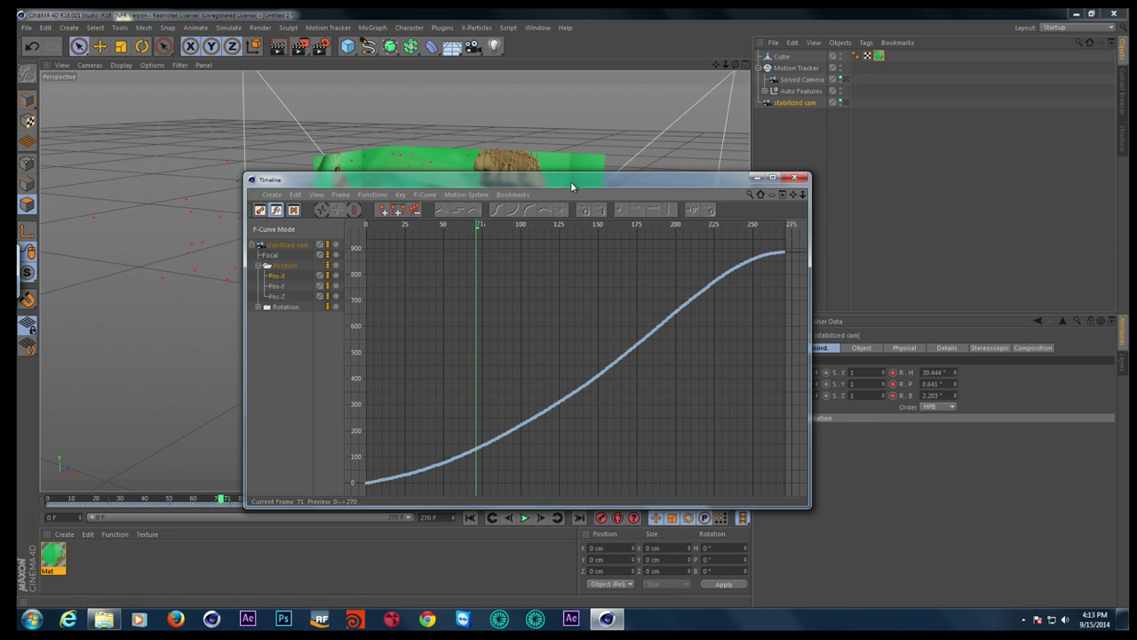
{"action": "left_click_drag", "start_coordinate": [571, 186], "coordinate": [708, 125]}
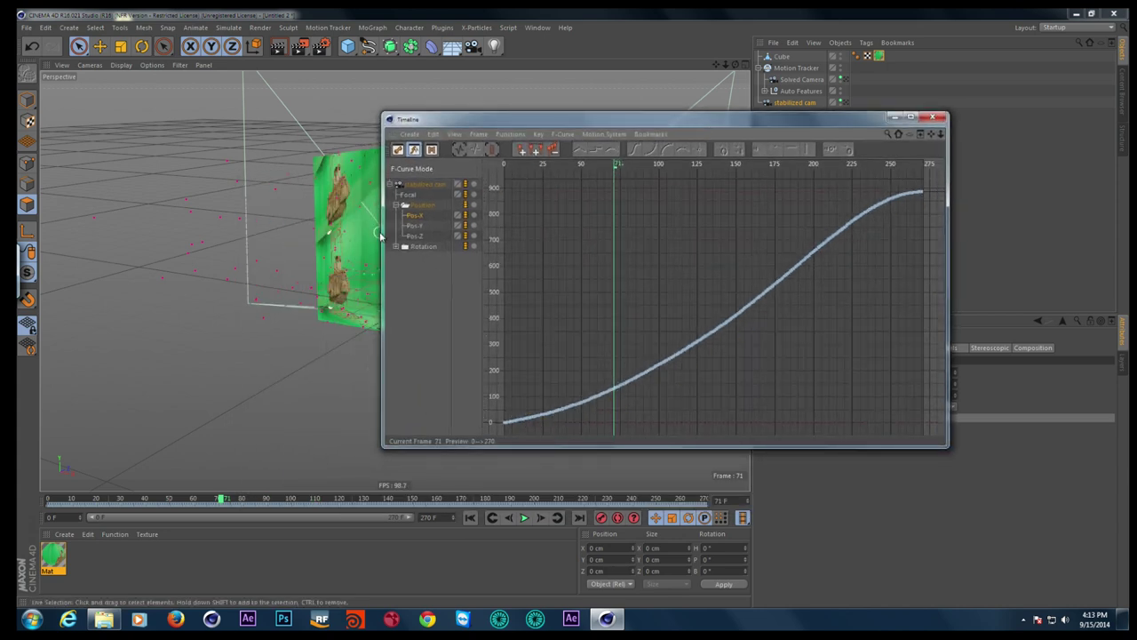
Frame the Pos.Y curve and save it as Snapshot 1
{"action": "left_click", "coordinate": [412, 226]}
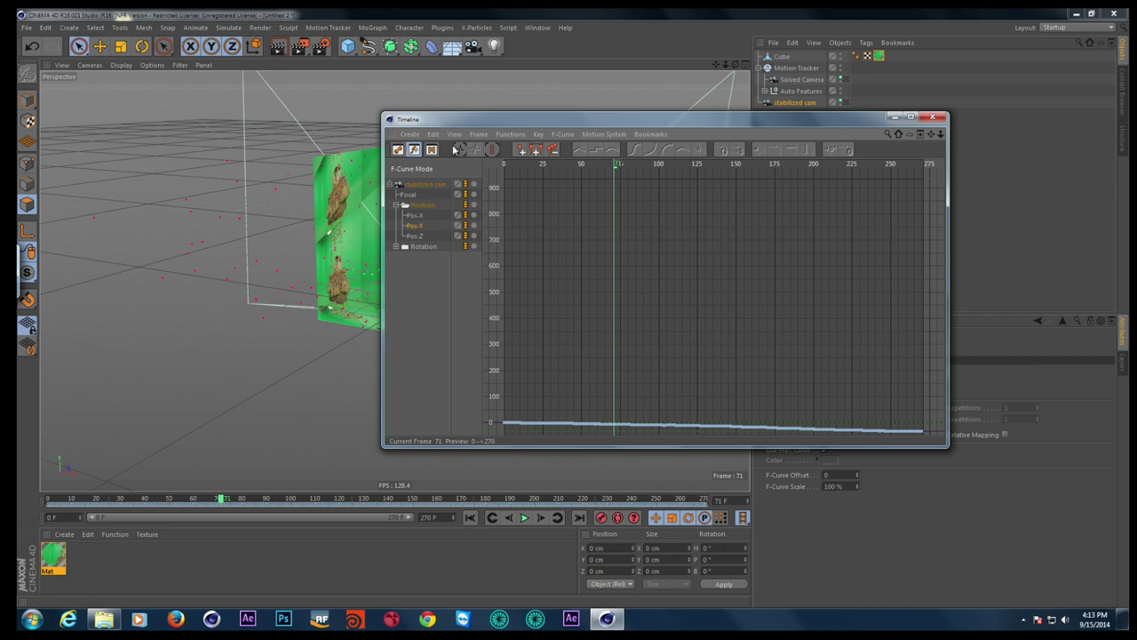
{"action": "left_click", "coordinate": [457, 149]}
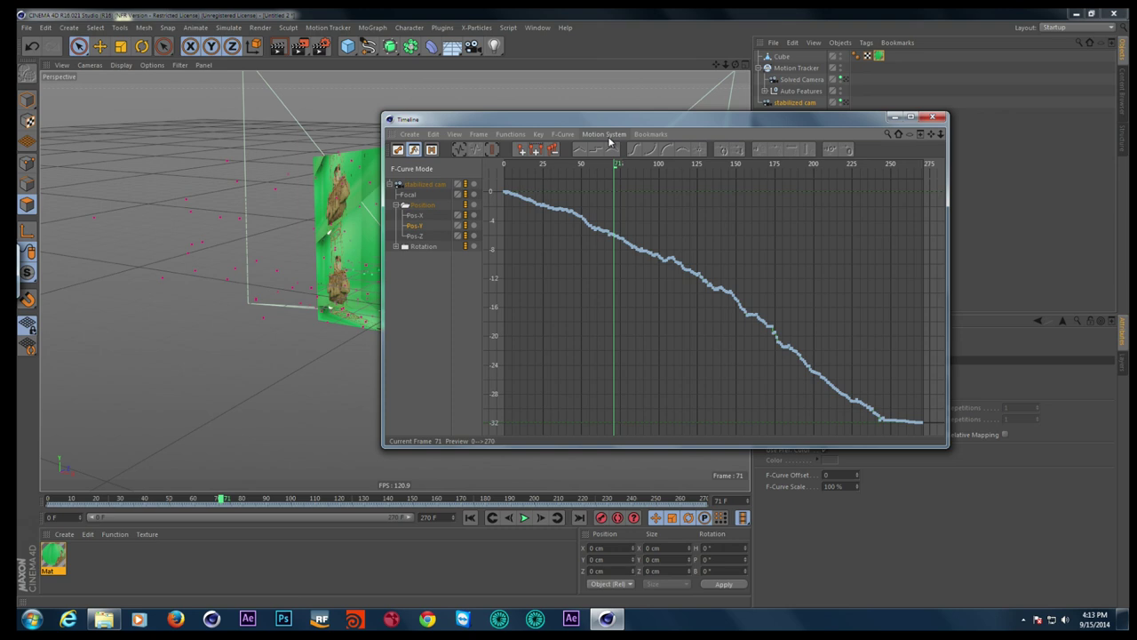
{"action": "left_click", "coordinate": [609, 137]}
{"action": "mouse_move", "coordinate": [586, 162]}
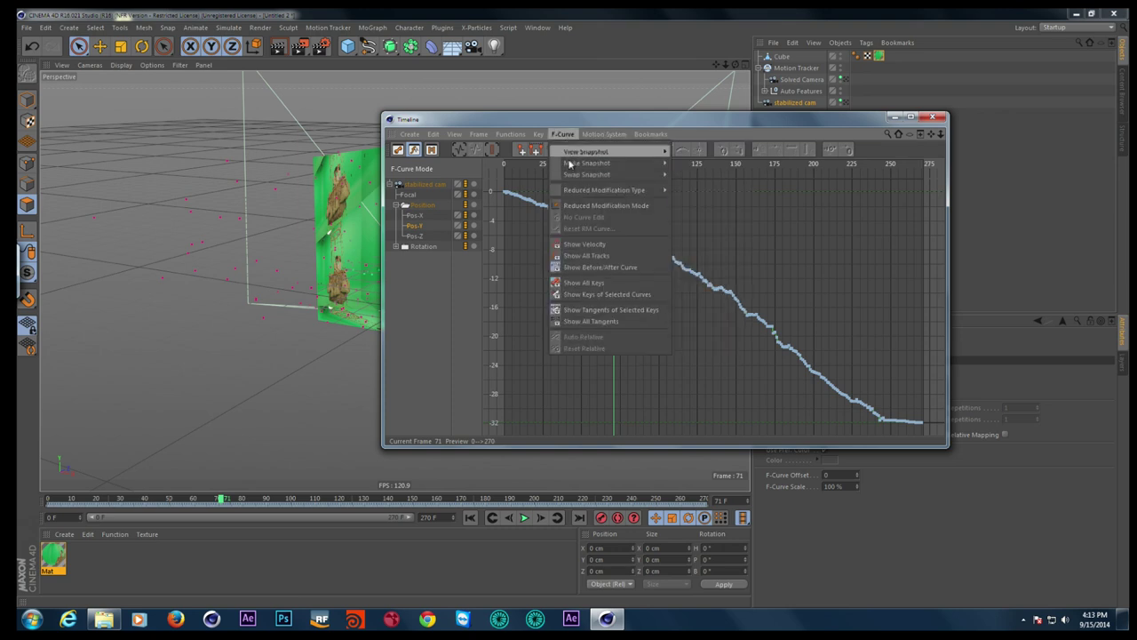
{"action": "left_click", "coordinate": [689, 168]}
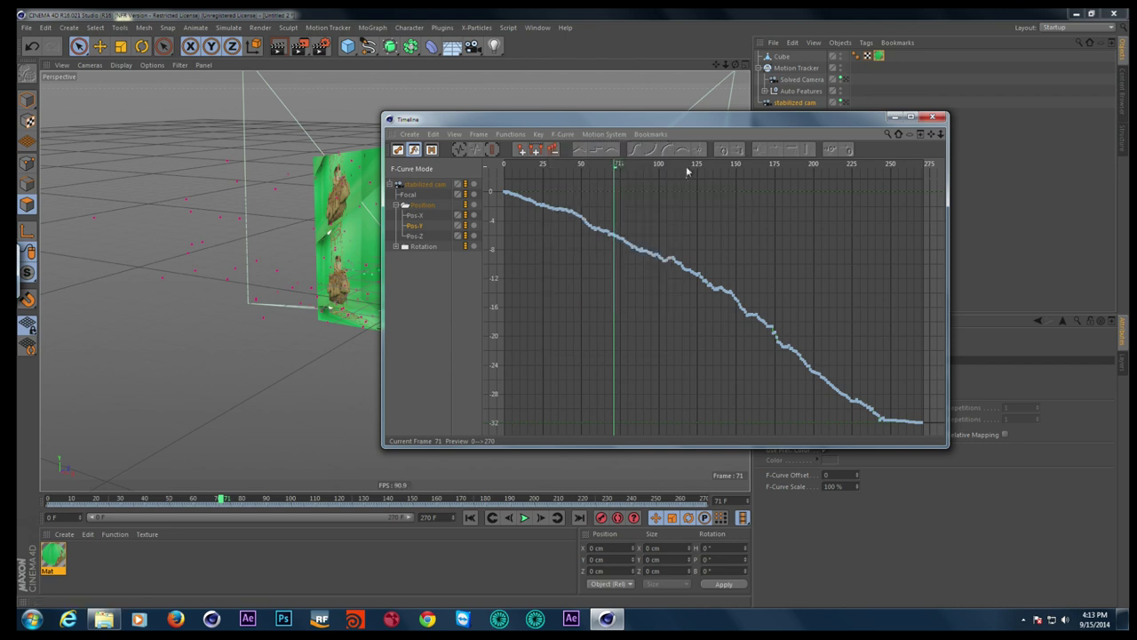
Delete the jittery Pos-Y keys and set the end key at frame 270 near -32
{"action": "left_click_drag", "start_coordinate": [503, 183], "coordinate": [932, 437]}
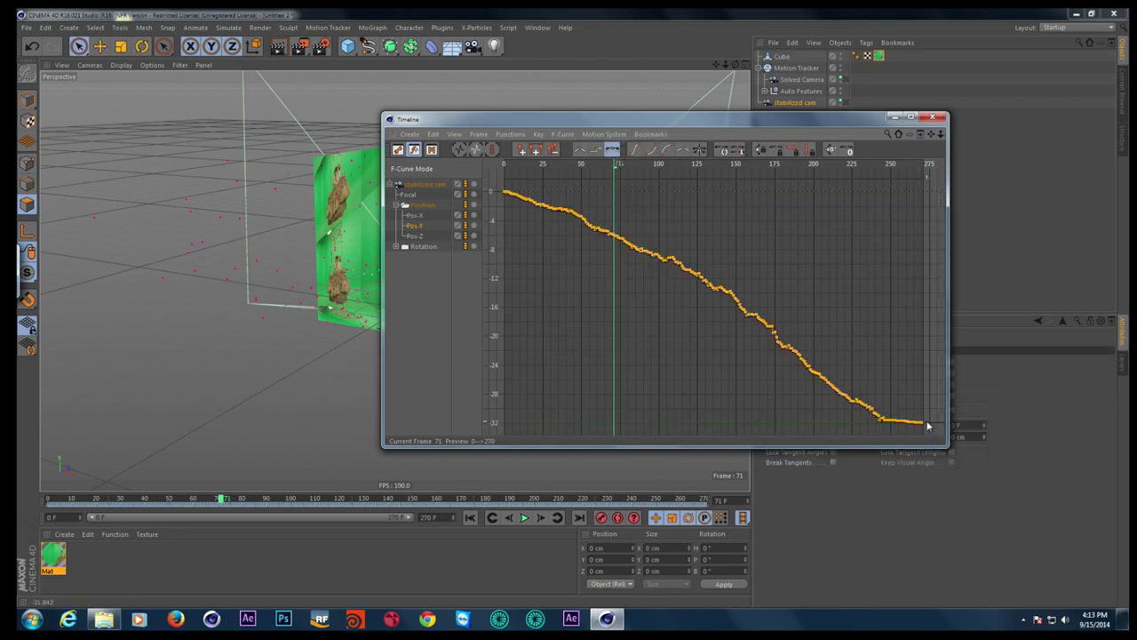
{"action": "key", "text": "Delete"}
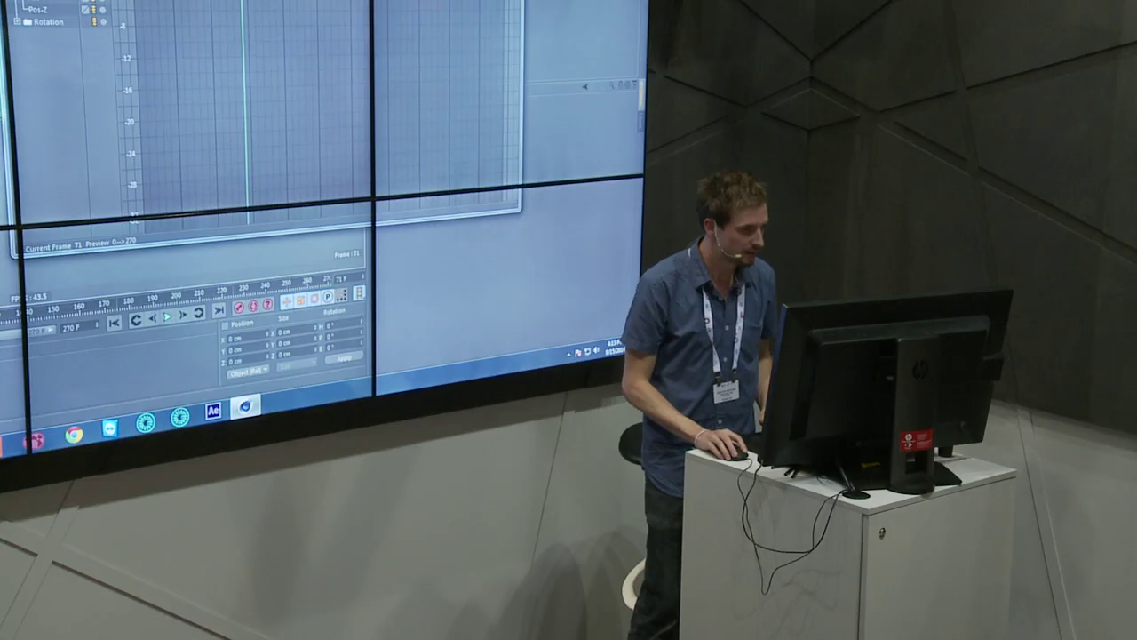
{"action": "left_click", "coordinate": [563, 135]}
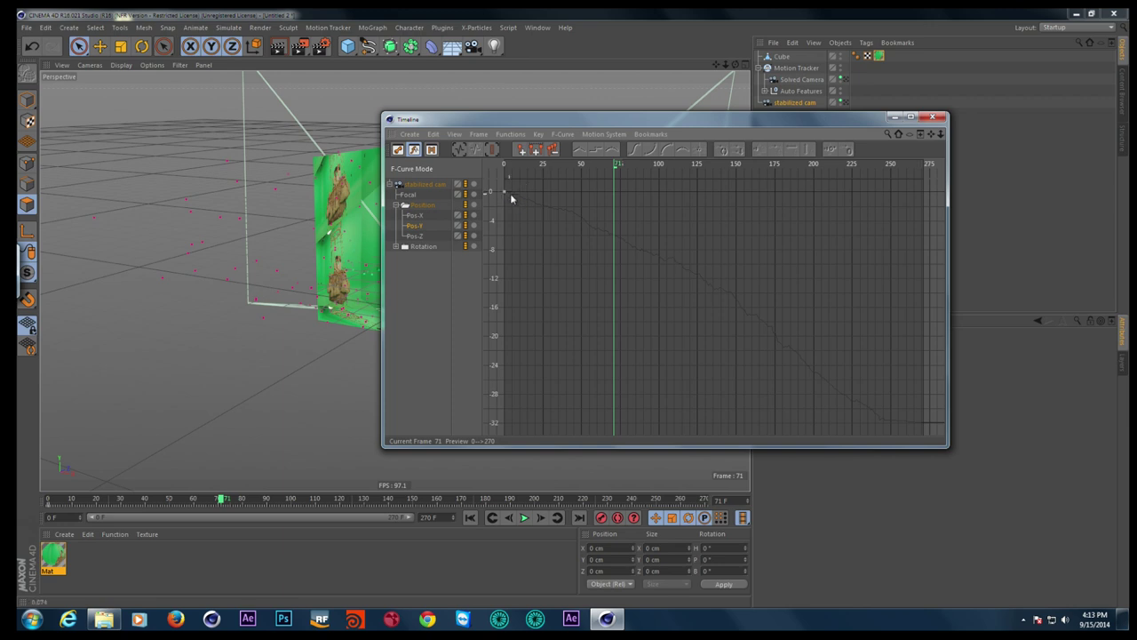
{"action": "mouse_move", "coordinate": [505, 195]}
{"action": "left_mouse_down"}
{"action": "mouse_move", "coordinate": [868, 329]}
{"action": "mouse_move", "coordinate": [919, 436]}
{"action": "mouse_move", "coordinate": [924, 409]}
{"action": "left_mouse_up"}
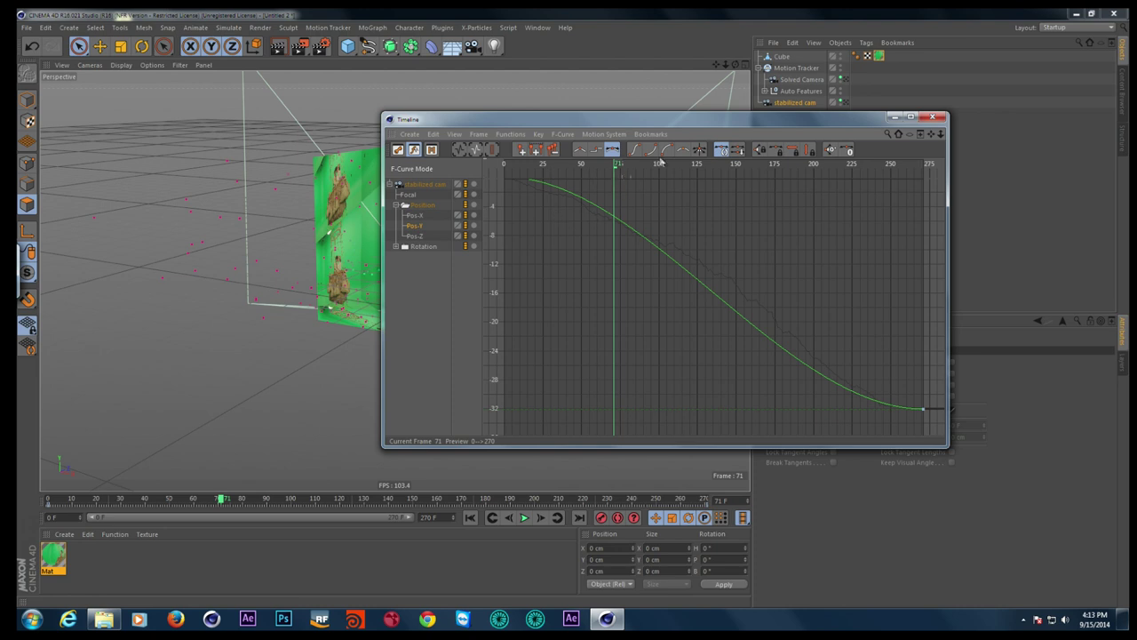
Pull both keys' tangent handles out to ease the curve's start and end
{"action": "left_click", "coordinate": [460, 149]}
{"action": "left_click_drag", "start_coordinate": [504, 192], "coordinate": [674, 216]}
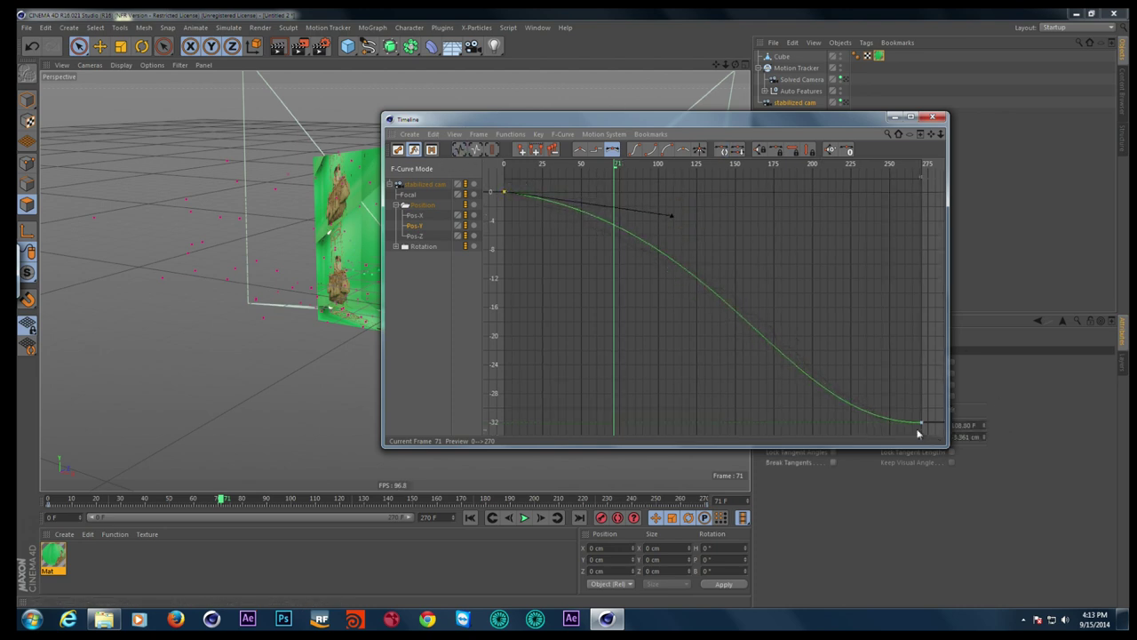
{"action": "left_click_drag", "start_coordinate": [920, 423], "coordinate": [813, 410]}
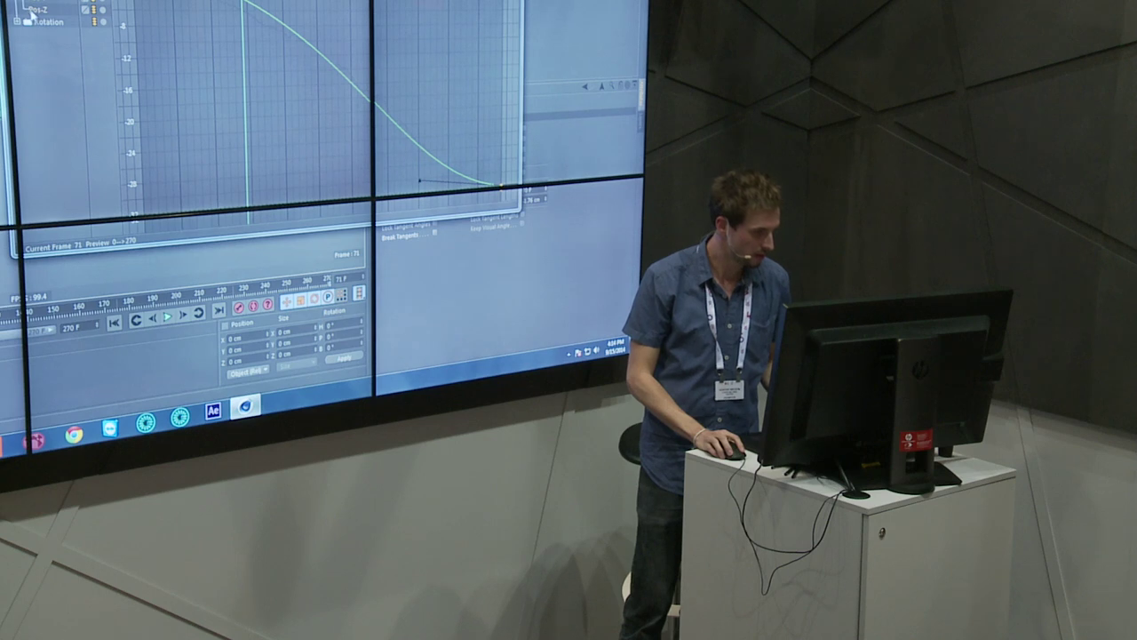
{"action": "left_click", "coordinate": [196, 95]}
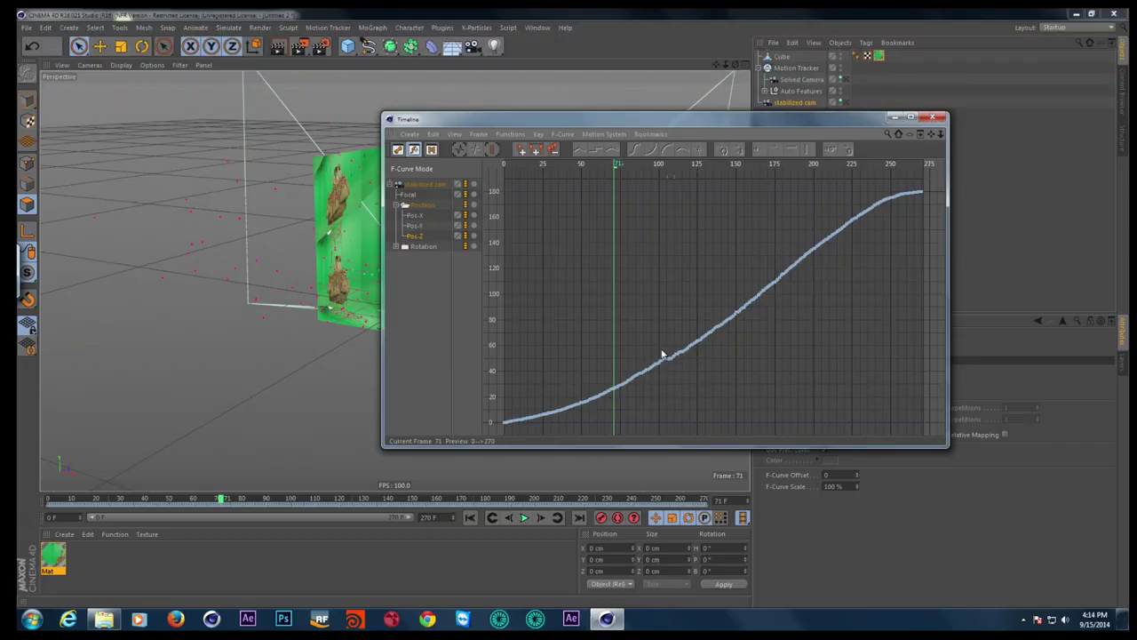
Expand Rotation, view the Rot-H and Rot-P curves, and frame Rot-P in the graph
{"action": "left_click", "coordinate": [397, 247]}
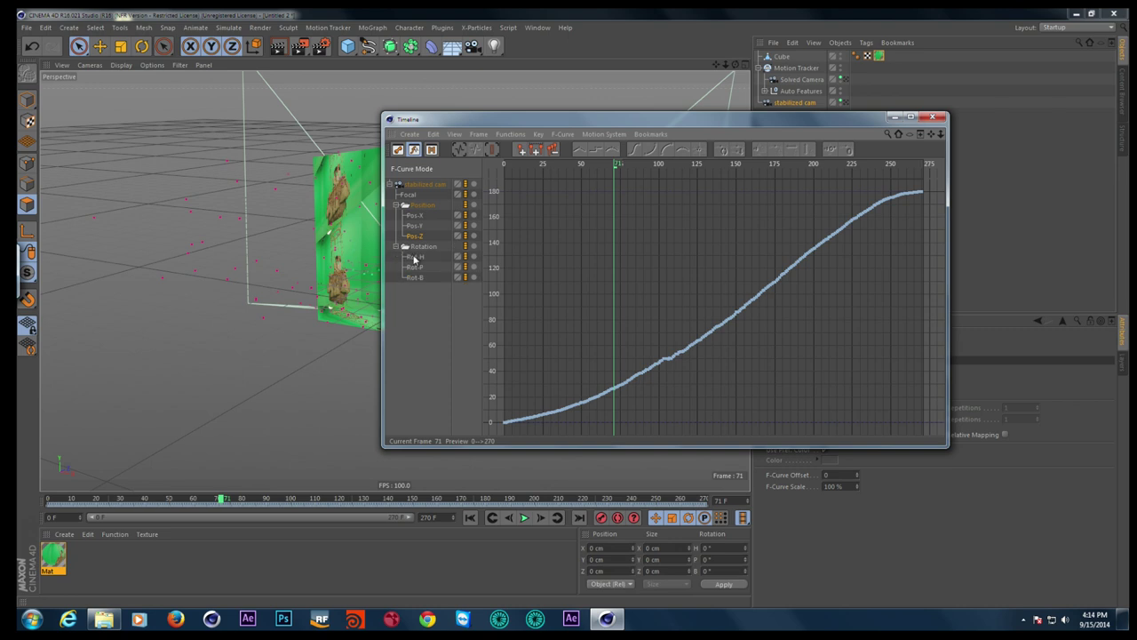
{"action": "left_click", "coordinate": [415, 256]}
{"action": "left_click", "coordinate": [459, 149]}
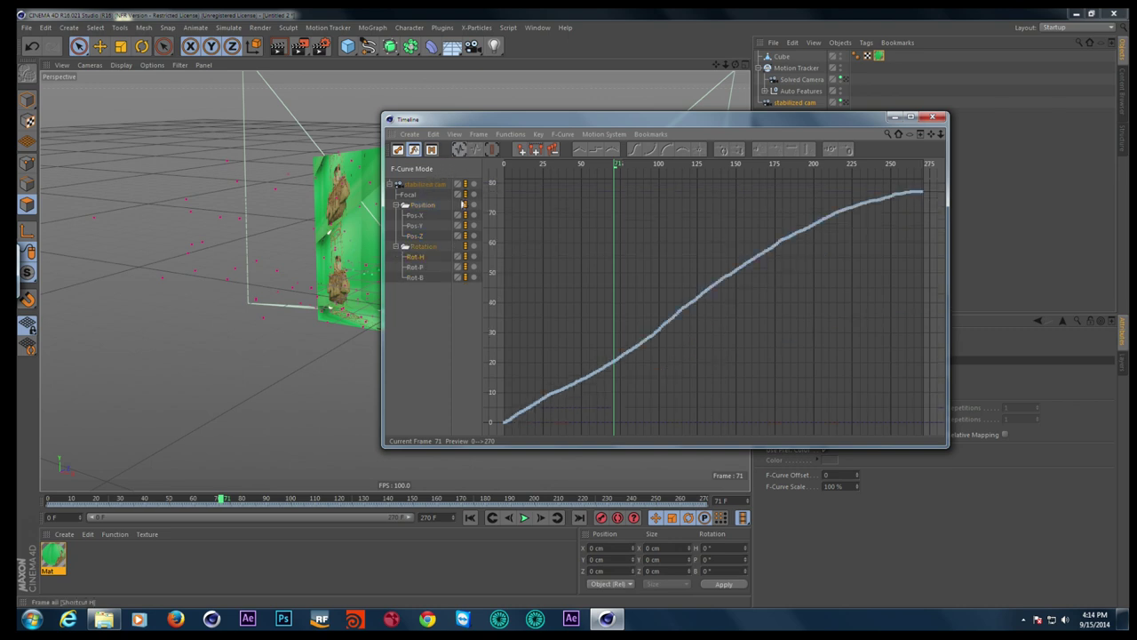
{"action": "left_click", "coordinate": [415, 267]}
{"action": "left_click", "coordinate": [459, 149]}
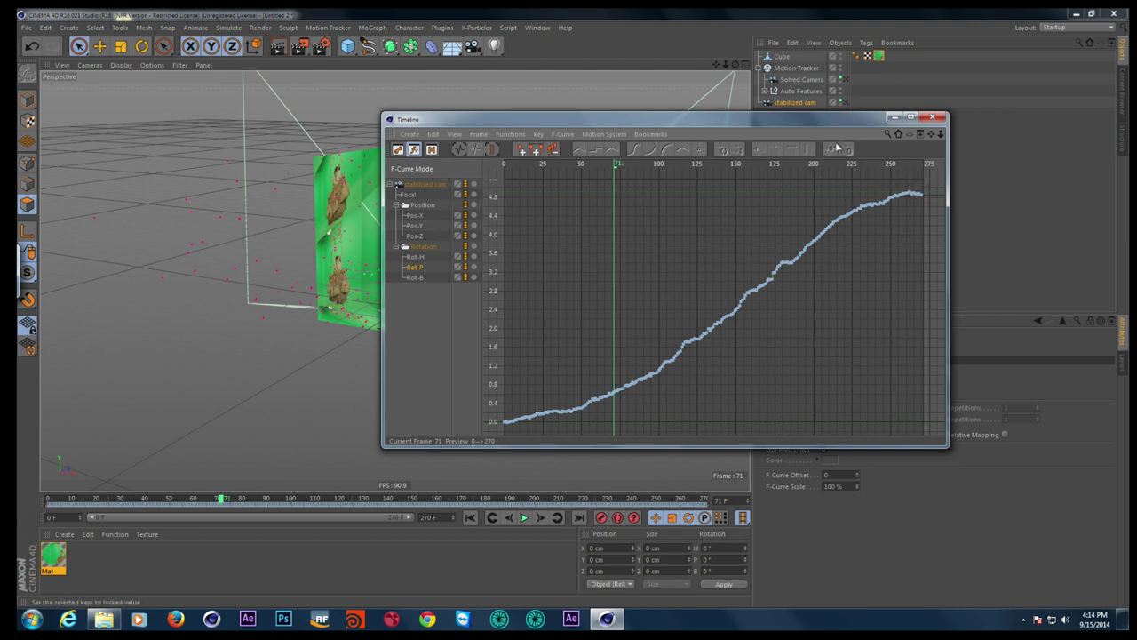
{"action": "mouse_move", "coordinate": [838, 122]}
{"action": "left_mouse_down"}
{"action": "mouse_move", "coordinate": [962, 185]}
{"action": "mouse_move", "coordinate": [958, 225]}
{"action": "left_mouse_up"}
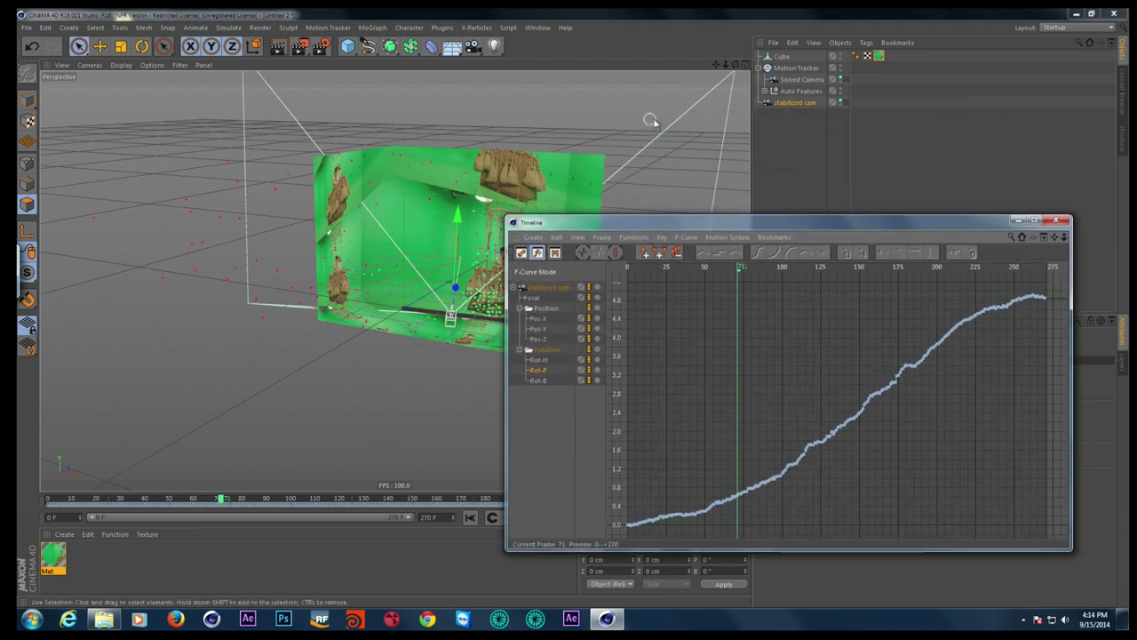
Look through stabilized cam, close the curve editor, and open P.X animation options
{"action": "left_click_drag", "start_coordinate": [875, 225], "coordinate": [900, 222]}
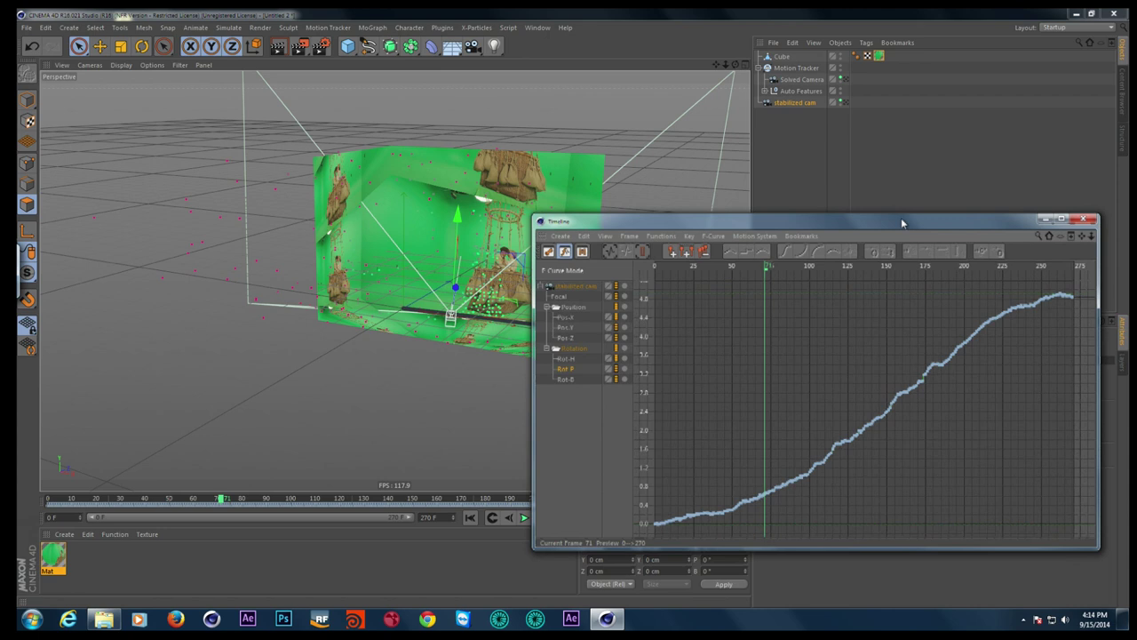
{"action": "left_click", "coordinate": [845, 103]}
{"action": "left_click_drag", "start_coordinate": [900, 222], "coordinate": [868, 191]}
{"action": "left_click", "coordinate": [1052, 184]}
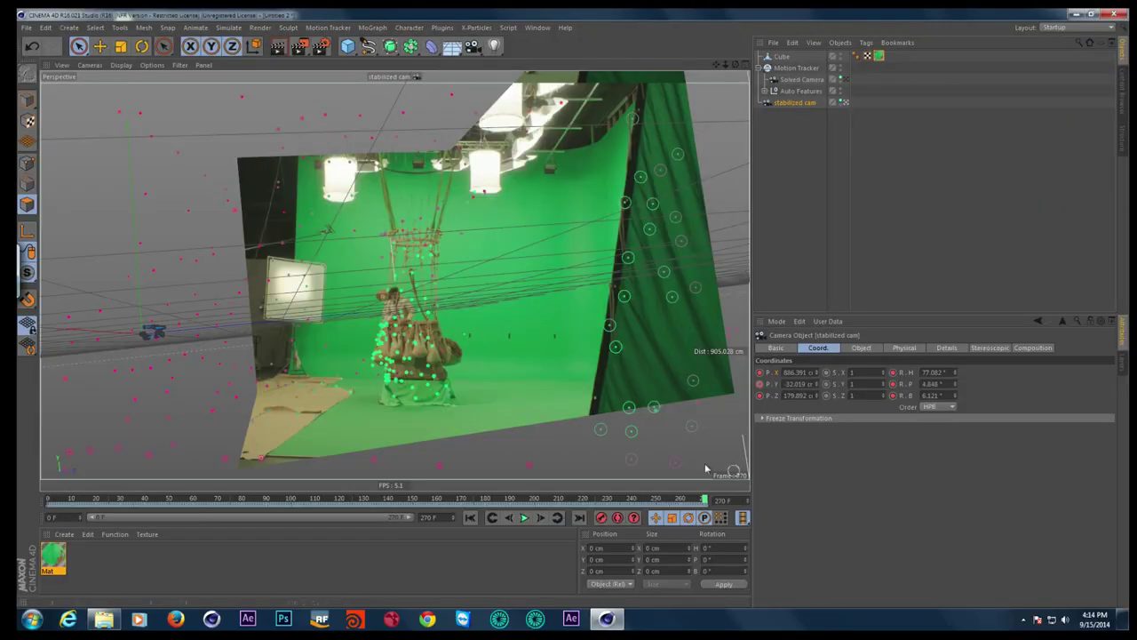
{"action": "right_click", "coordinate": [777, 377]}
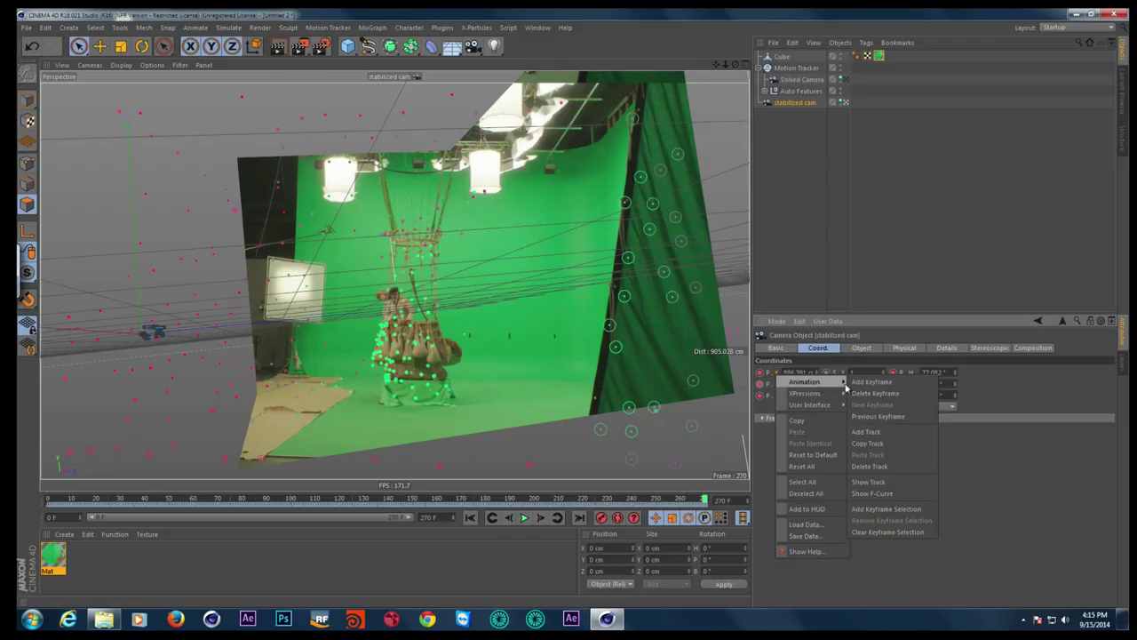
Show the position F-curves, select Pos-Y, and lift its final key, framing the curve
{"action": "left_click", "coordinate": [876, 494]}
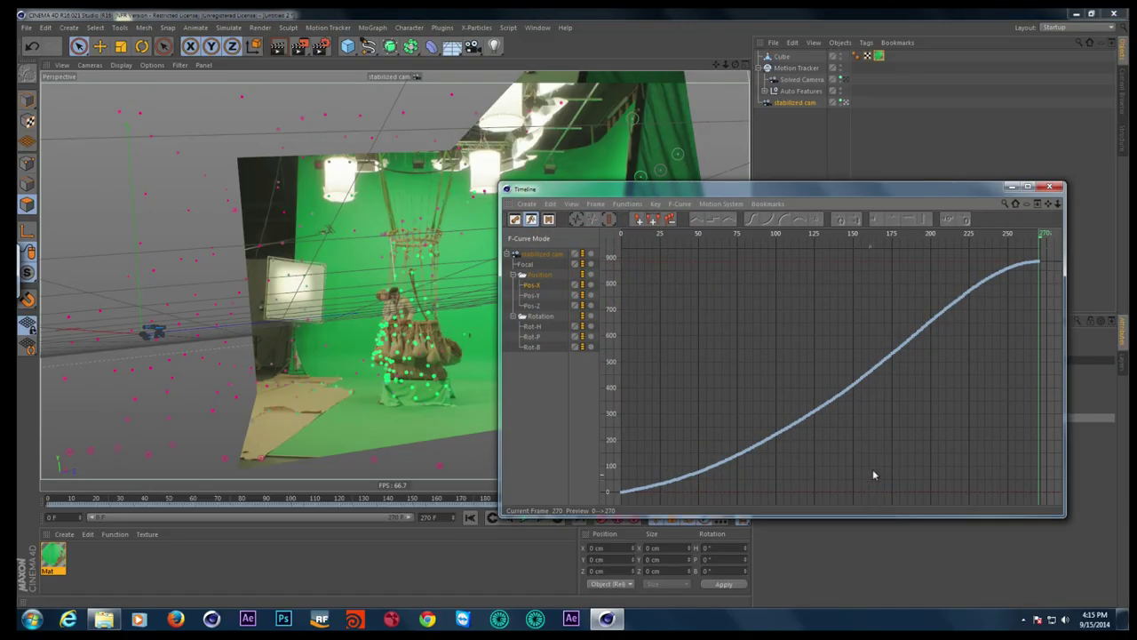
{"action": "left_click_drag", "start_coordinate": [903, 198], "coordinate": [796, 142]}
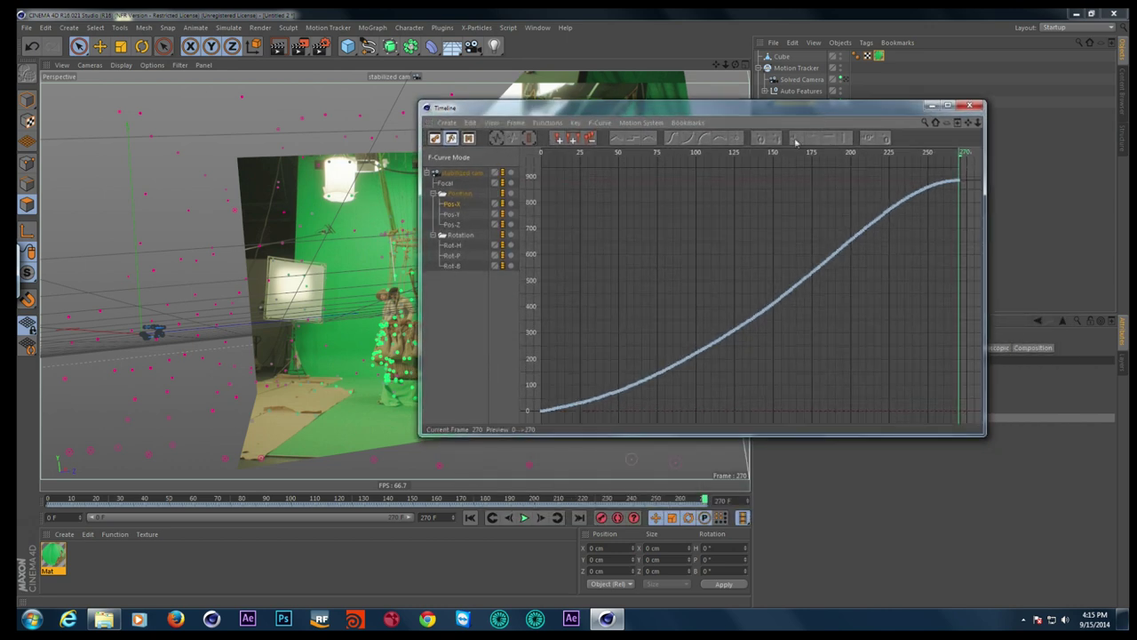
{"action": "left_click", "coordinate": [452, 215]}
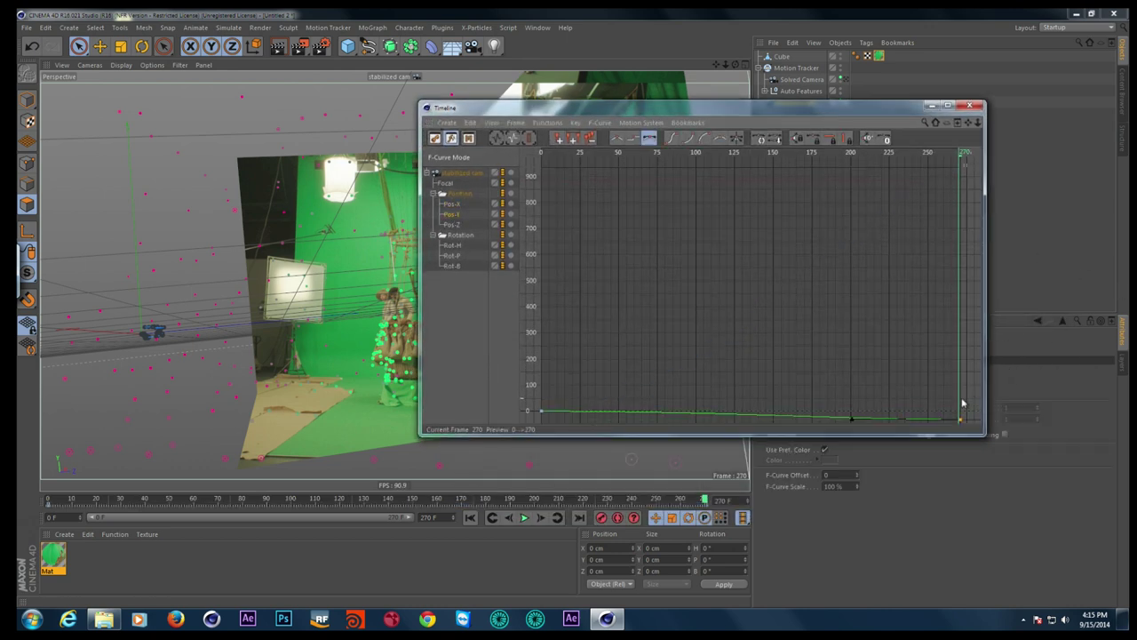
{"action": "left_click_drag", "start_coordinate": [962, 405], "coordinate": [961, 399]}
{"action": "left_click", "coordinate": [496, 137]}
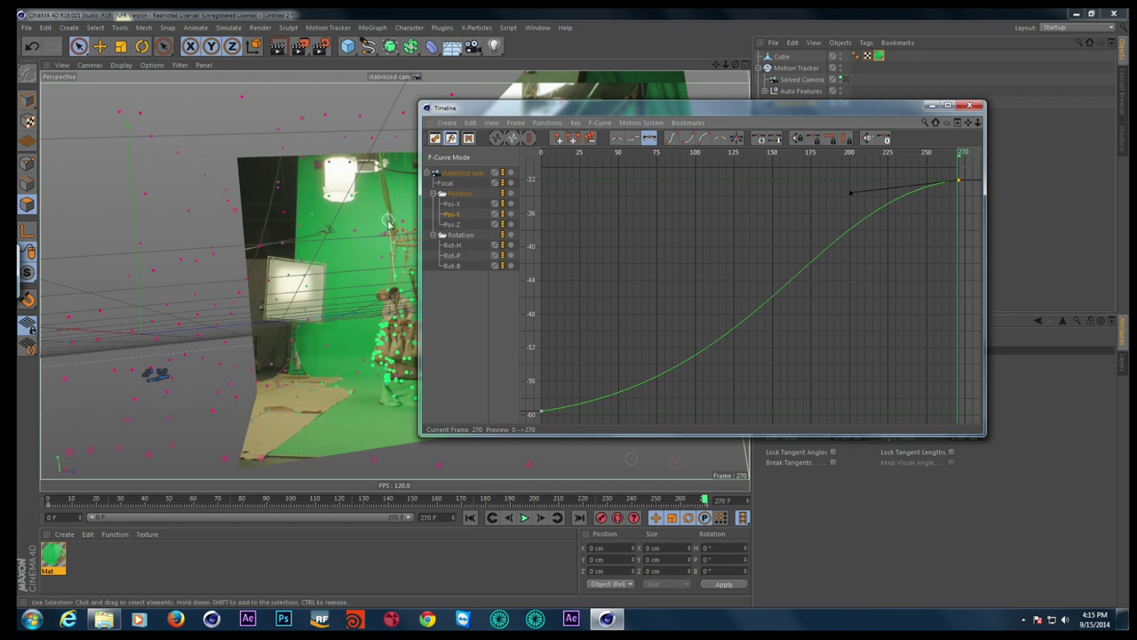
{"action": "left_click_drag", "start_coordinate": [267, 267], "coordinate": [244, 231], "text": "alt"}
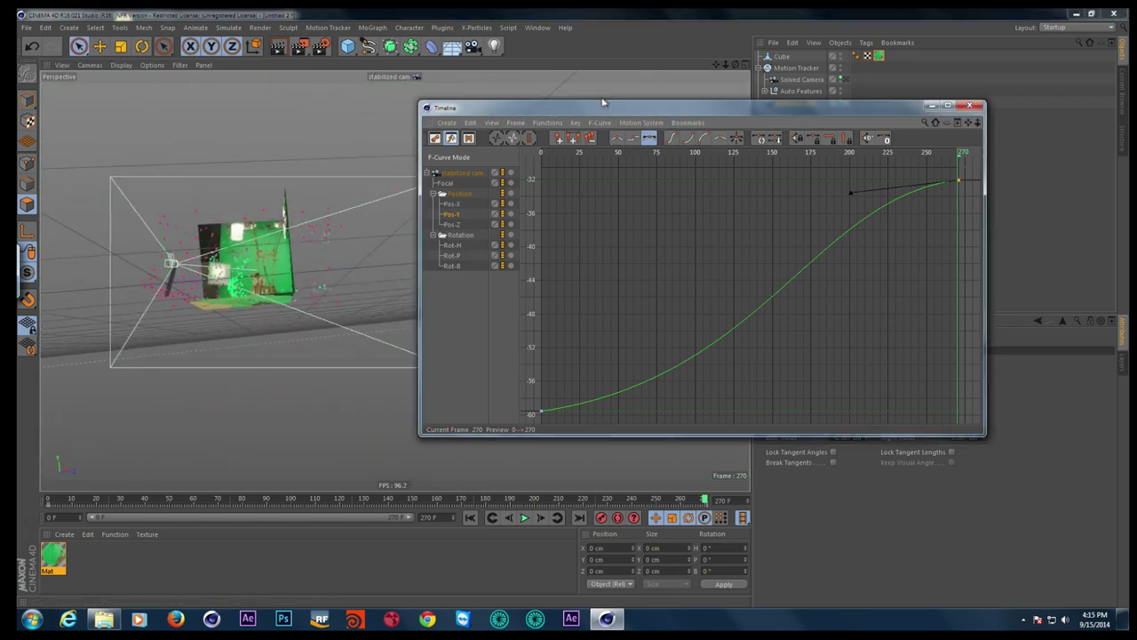
{"action": "left_click_drag", "start_coordinate": [604, 107], "coordinate": [670, 163]}
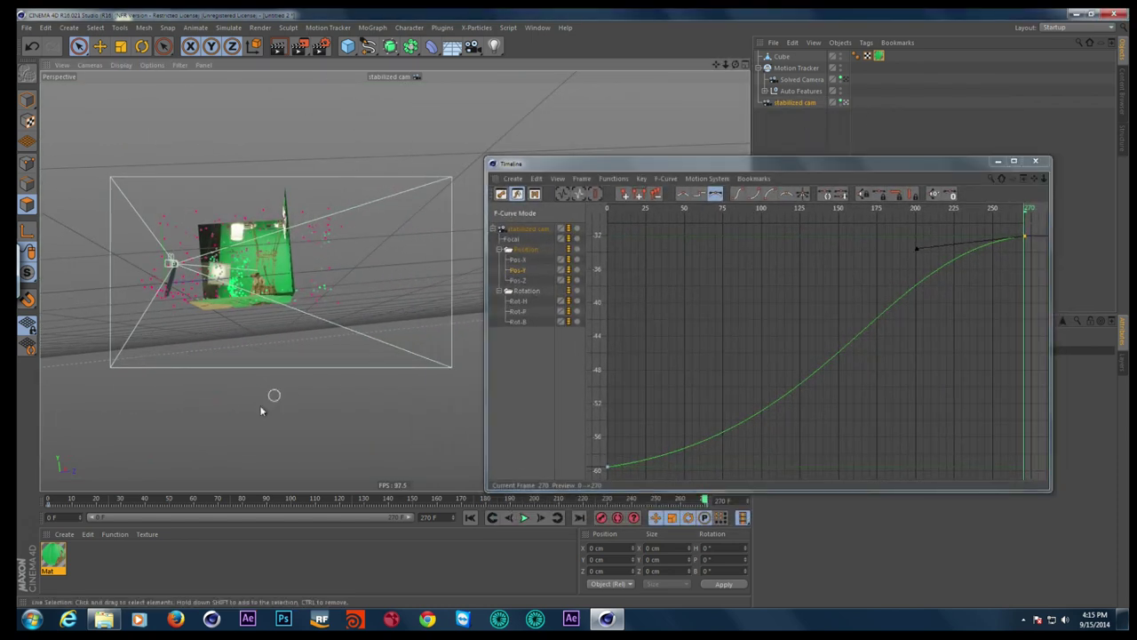
{"action": "left_click_drag", "start_coordinate": [217, 503], "coordinate": [774, 513]}
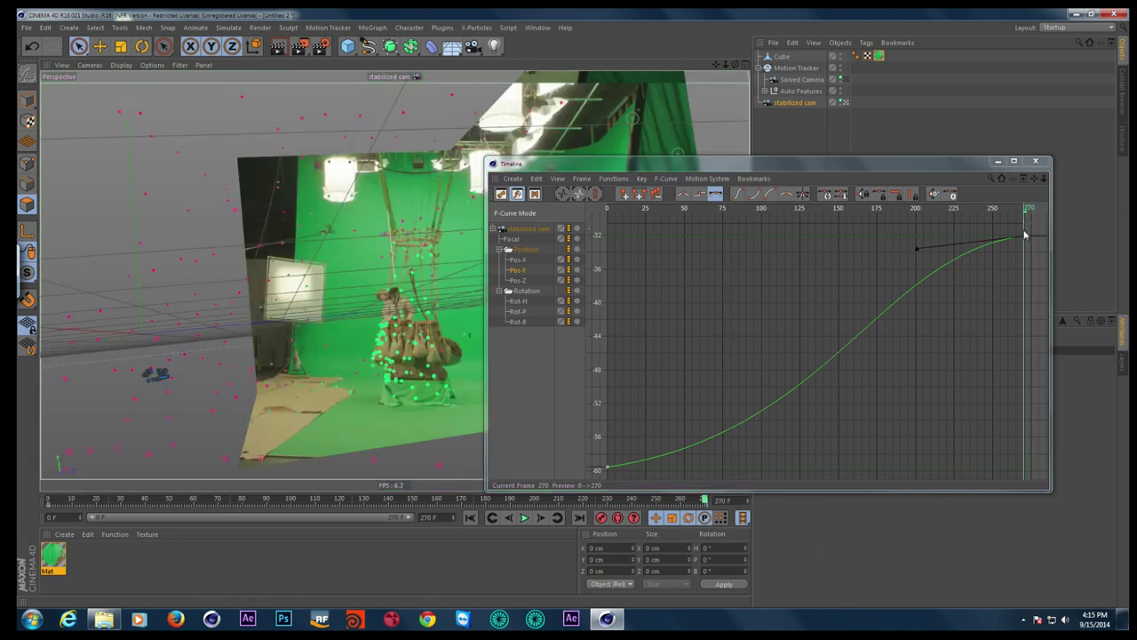
Adjust the final Pos-Y key to 114.519 cm at frame 269, zooming the graph to check
{"action": "mouse_move", "coordinate": [1025, 236]}
{"action": "left_mouse_down"}
{"action": "mouse_move", "coordinate": [1026, 337]}
{"action": "mouse_move", "coordinate": [1019, 259]}
{"action": "left_mouse_up"}
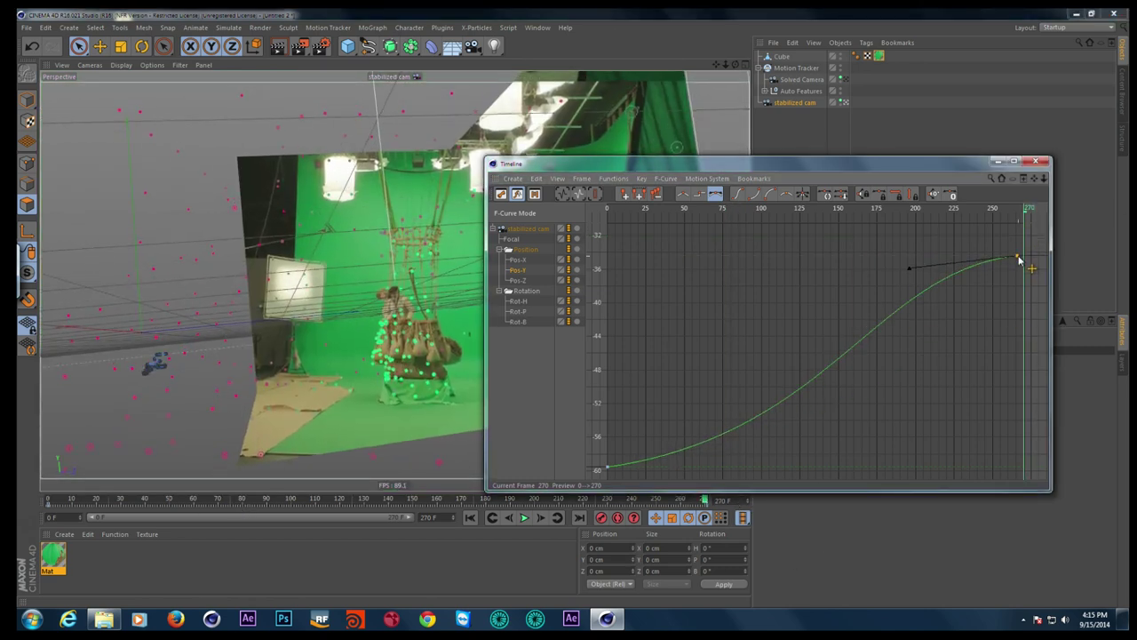
{"action": "right_click_drag", "start_coordinate": [1019, 259], "coordinate": [736, 304], "text": "alt"}
{"action": "middle_click_drag", "start_coordinate": [736, 303], "coordinate": [784, 332], "text": "alt"}
{"action": "left_click_drag", "start_coordinate": [918, 352], "coordinate": [917, 266]}
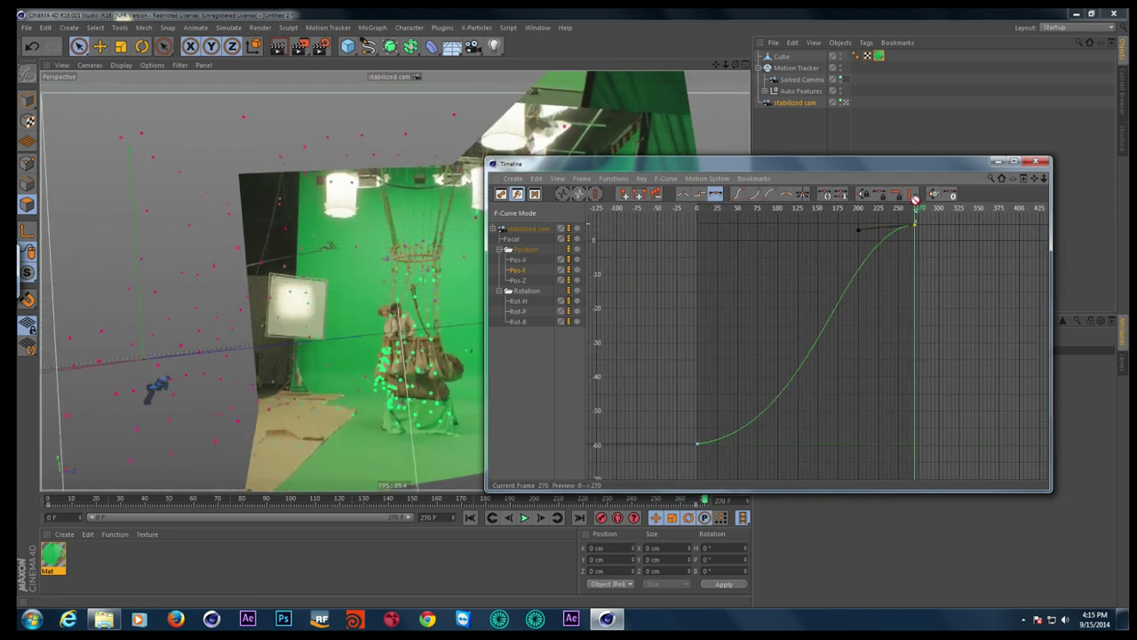
{"action": "scroll", "coordinate": [919, 267], "scroll_direction": "down", "scroll_amount": 3}
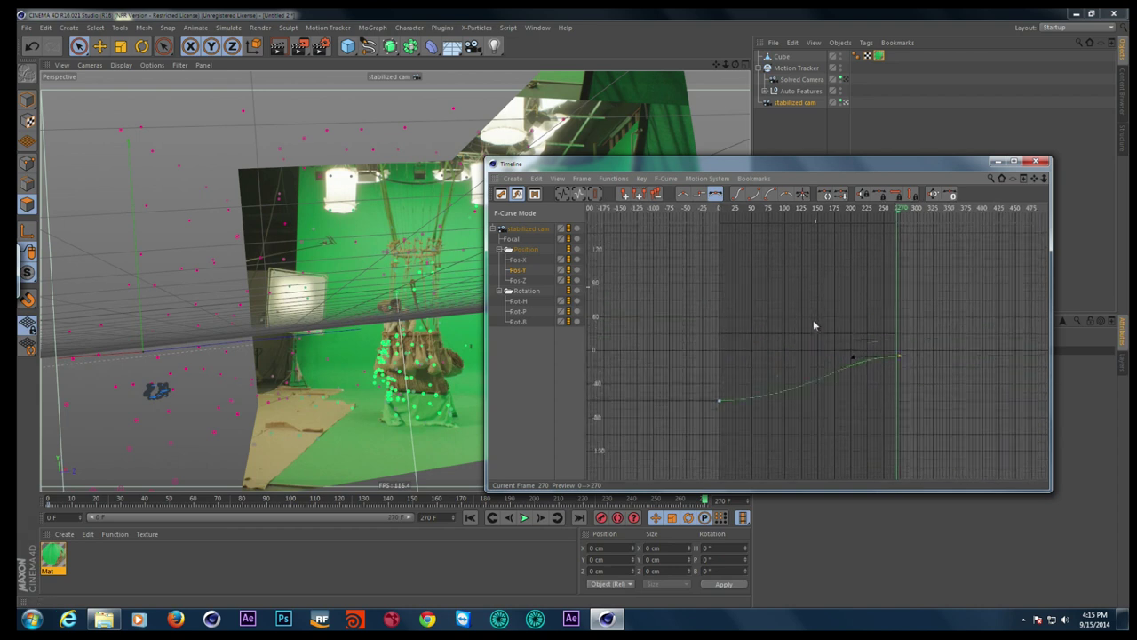
{"action": "mouse_move", "coordinate": [901, 373]}
{"action": "left_mouse_down"}
{"action": "mouse_move", "coordinate": [906, 262]}
{"action": "mouse_move", "coordinate": [897, 350]}
{"action": "mouse_move", "coordinate": [898, 272]}
{"action": "left_mouse_up"}
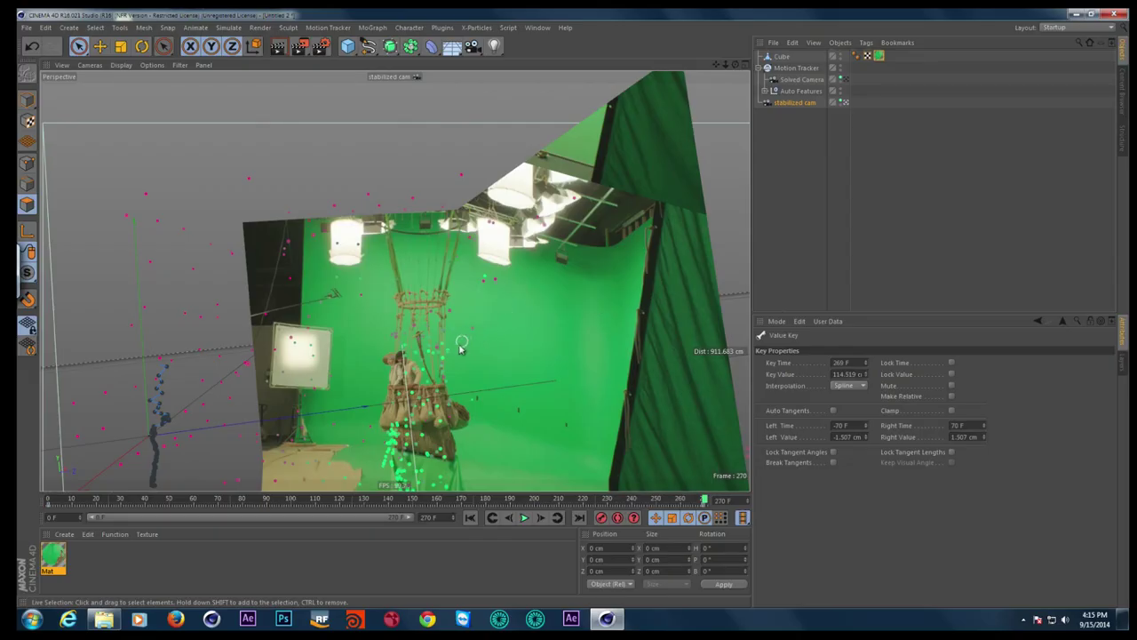
{"action": "left_click_drag", "start_coordinate": [462, 349], "coordinate": [536, 355], "text": "alt"}
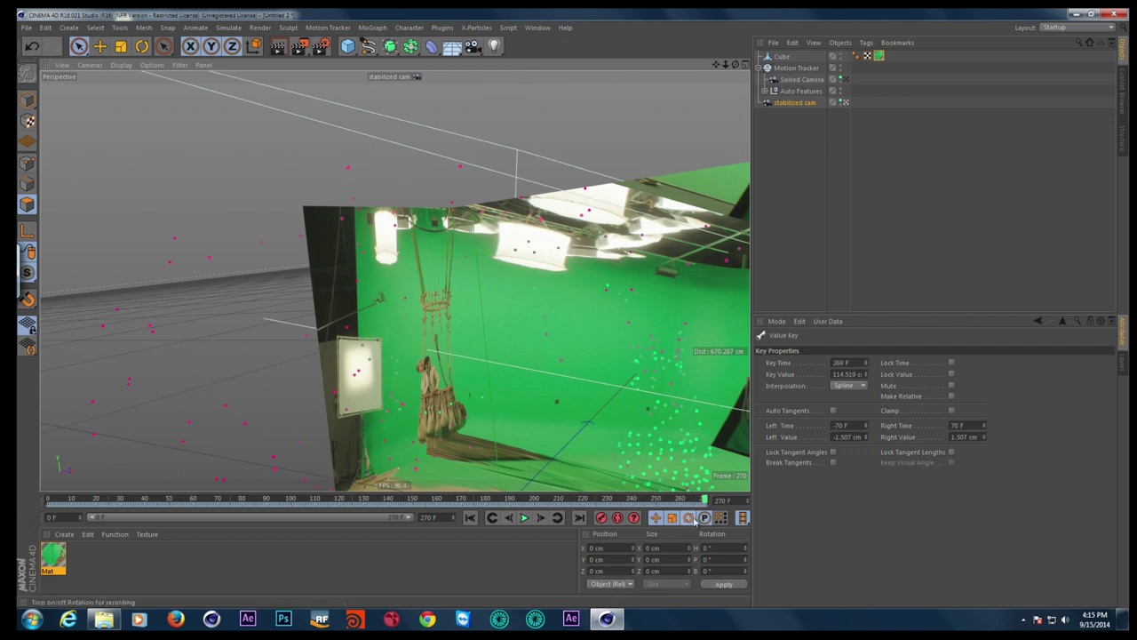
Close the stabilized-cam project discarding unsaved changes, then open the mov video folder
{"action": "left_click_drag", "start_coordinate": [597, 392], "coordinate": [770, 505], "text": "alt"}
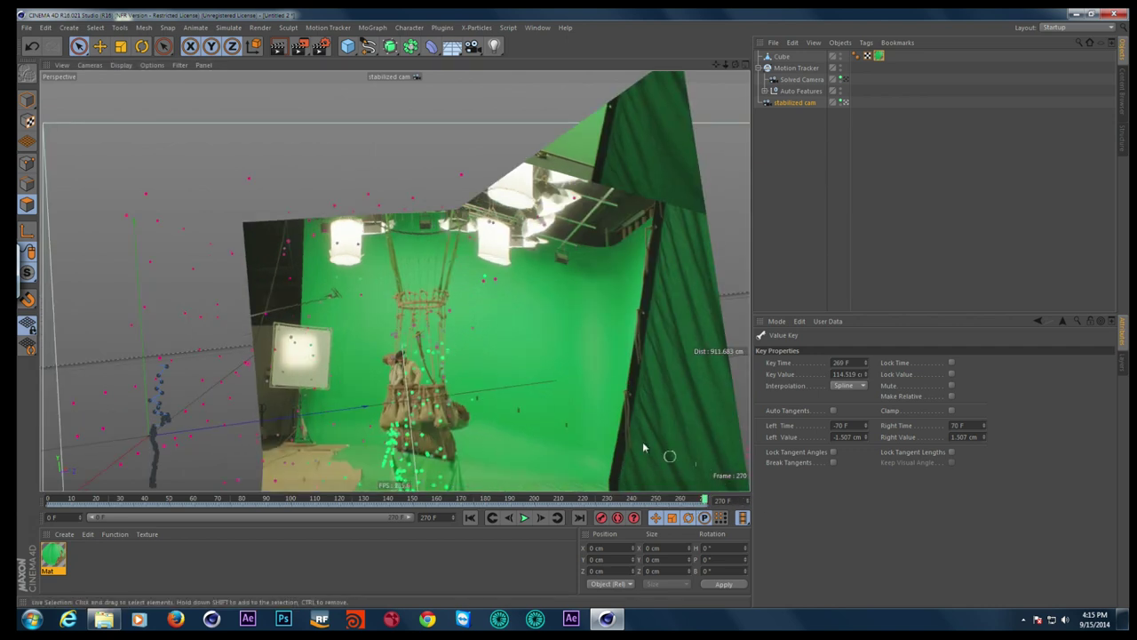
{"action": "left_click", "coordinate": [25, 27]}
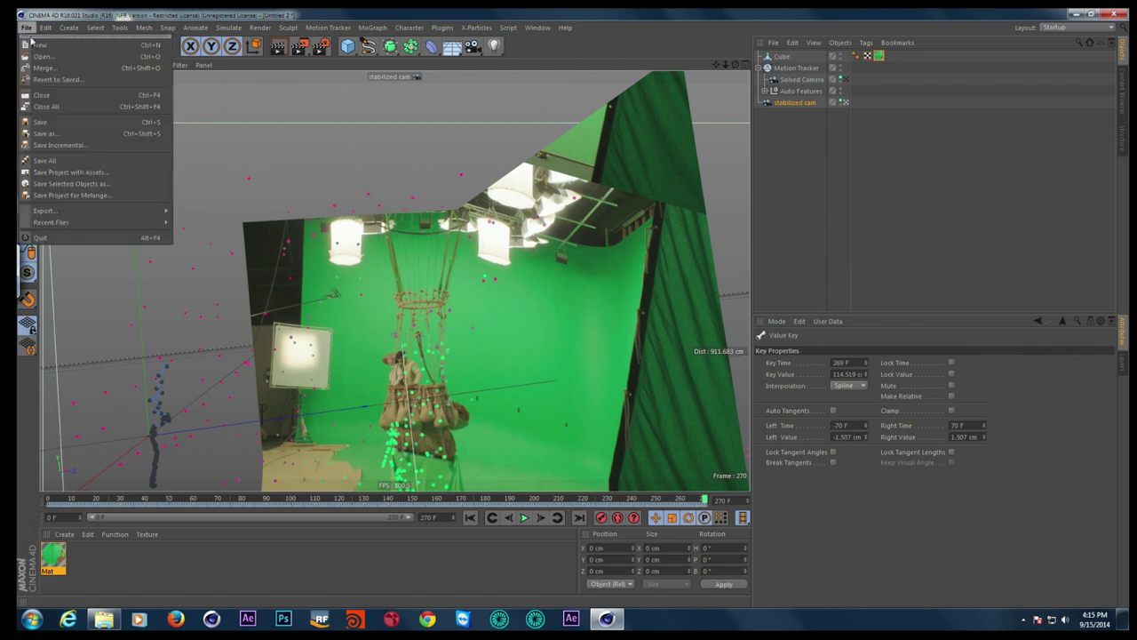
{"action": "left_click", "coordinate": [71, 95]}
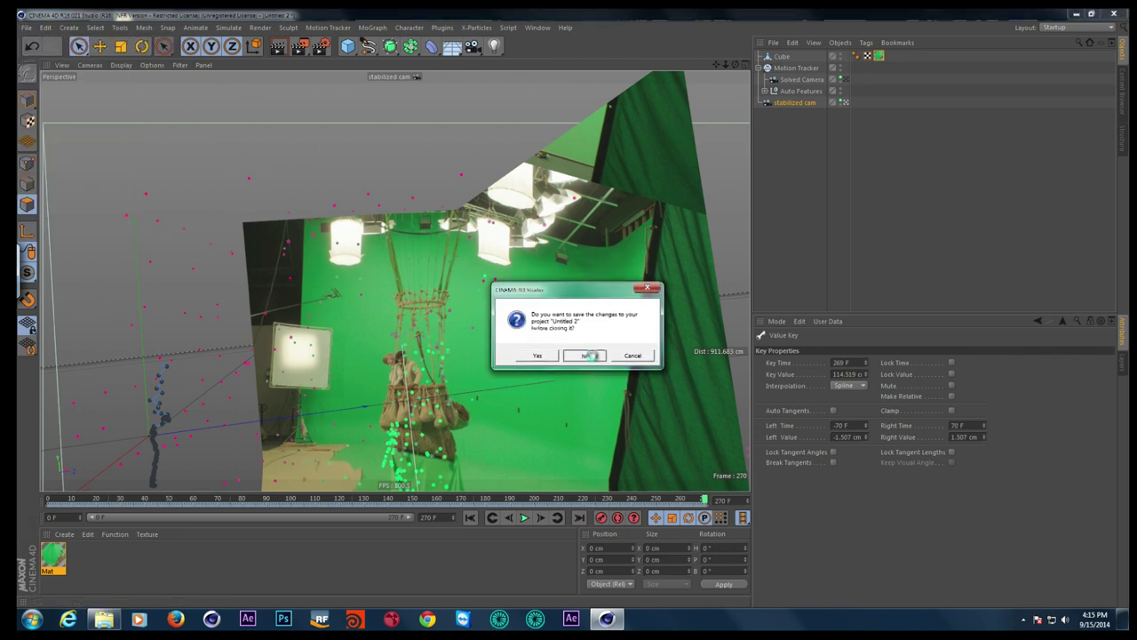
{"action": "left_click", "coordinate": [584, 353]}
{"action": "left_click", "coordinate": [104, 619]}
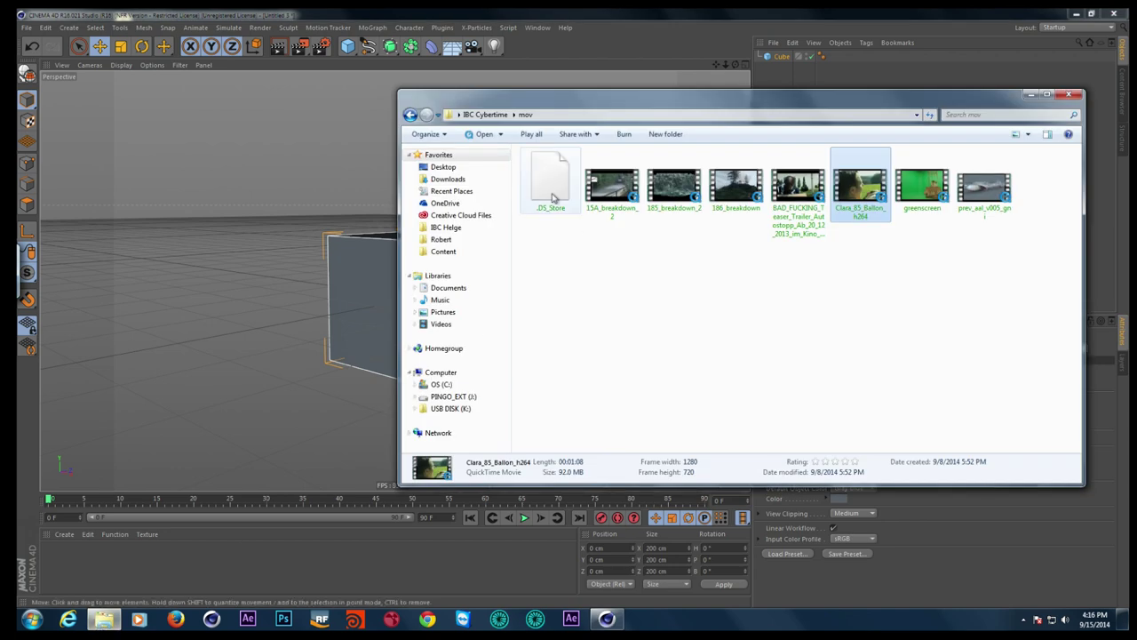
Open Clara_85_Ballon_h264 from the mov folder in QuickTime Player
{"action": "double_click", "coordinate": [857, 191]}
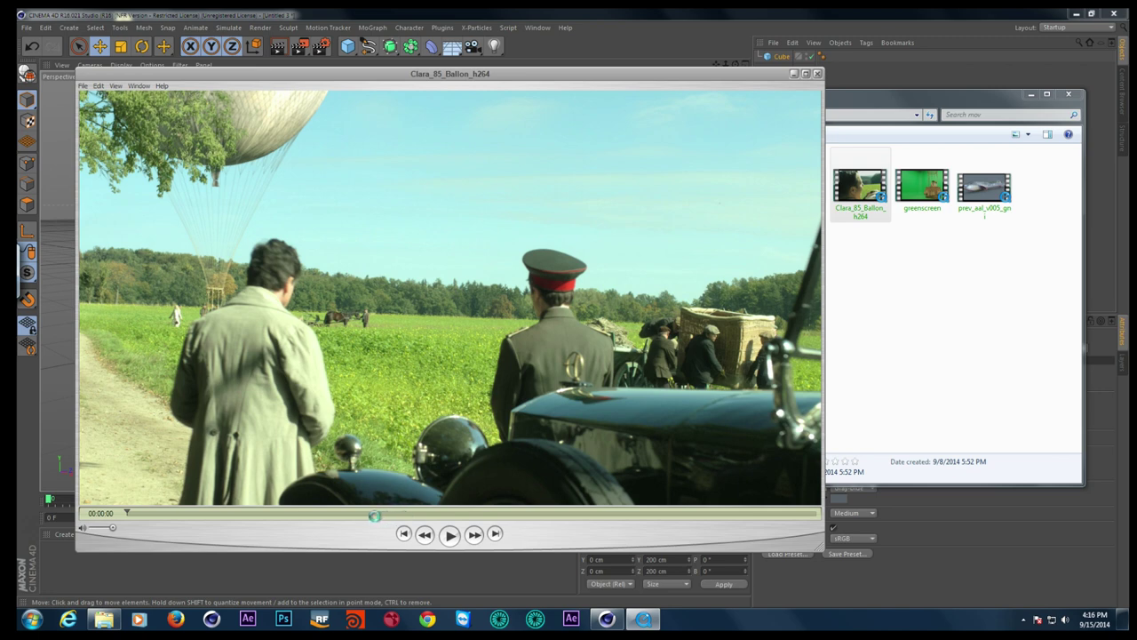
Check the balloon shot at 00:00:32, close QuickTime, and open the sphere scene from the parent folder
{"action": "left_click_drag", "start_coordinate": [374, 515], "coordinate": [449, 518]}
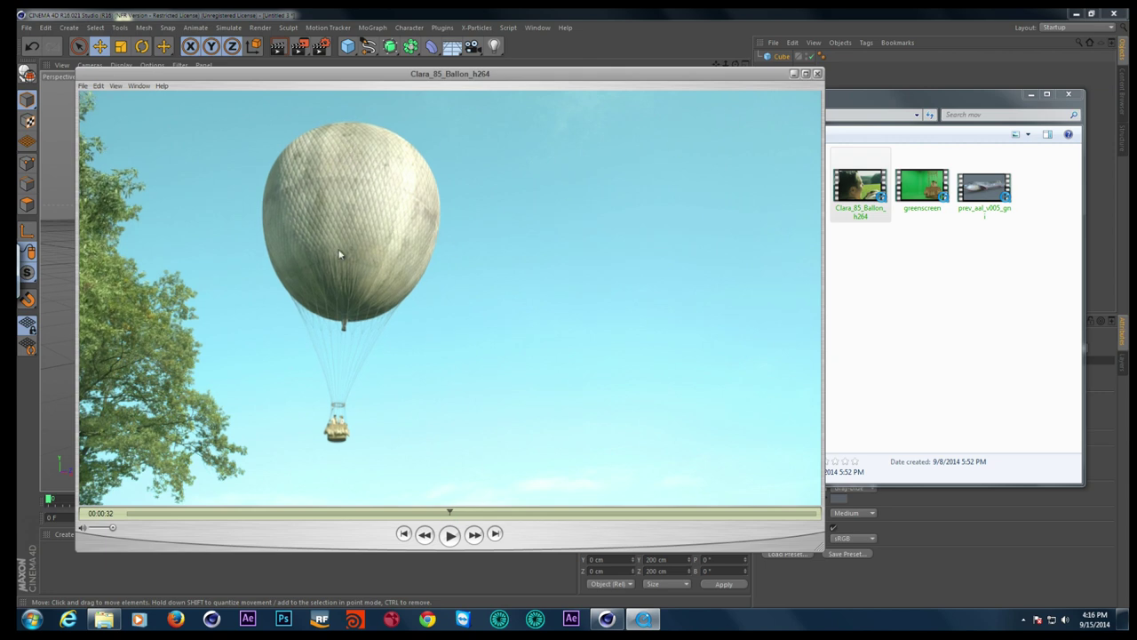
{"action": "left_click", "coordinate": [817, 75]}
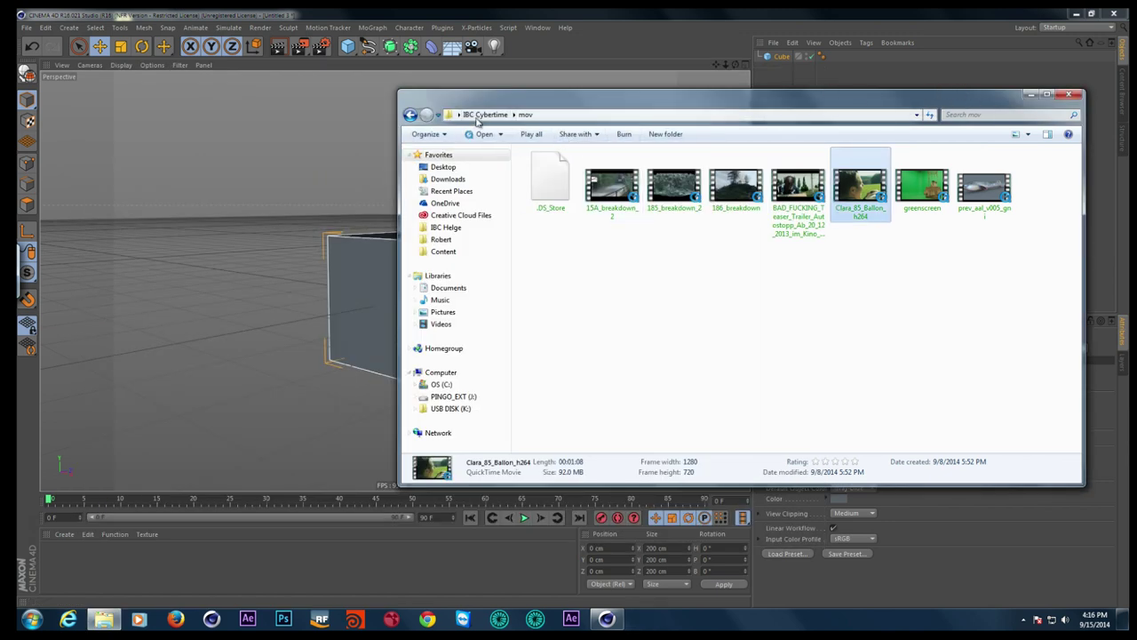
{"action": "left_click", "coordinate": [471, 114]}
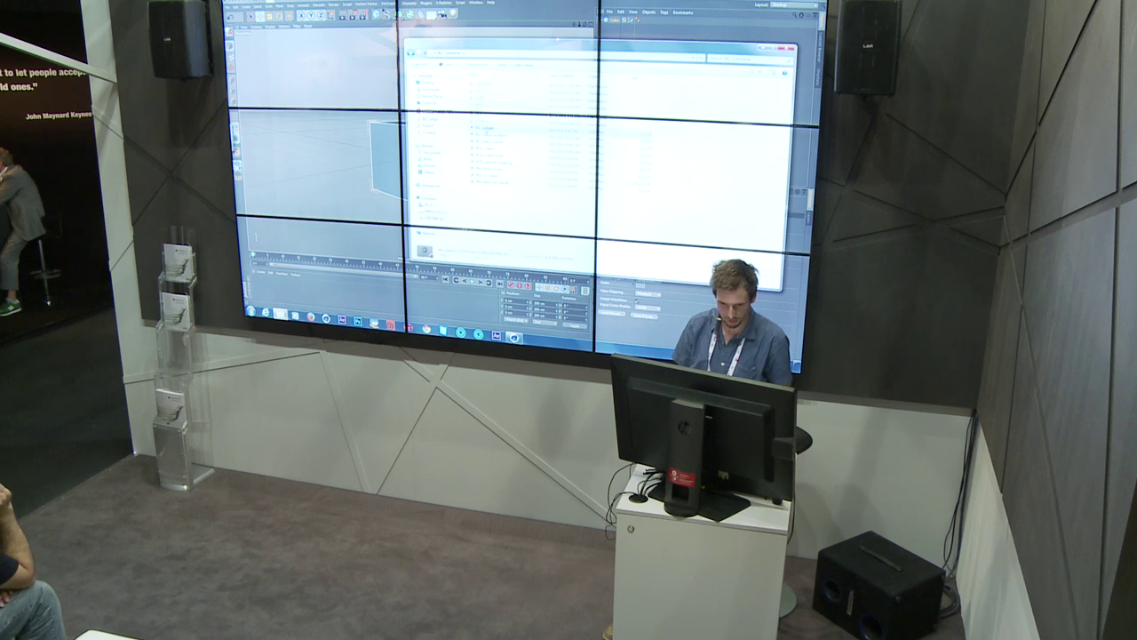
{"action": "left_click", "coordinate": [487, 133]}
{"action": "key", "text": "Return"}
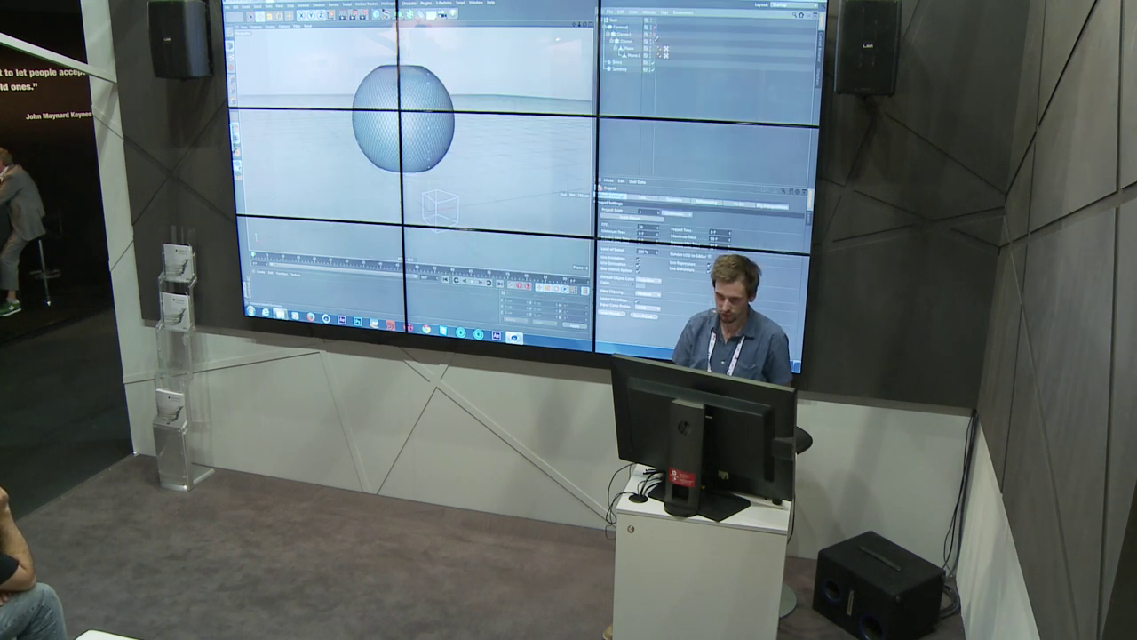
Switch to lines display, select Plane.1, and frame the sphere outlines with the plane
{"action": "key", "text": "n"}
{"action": "key", "text": "g"}
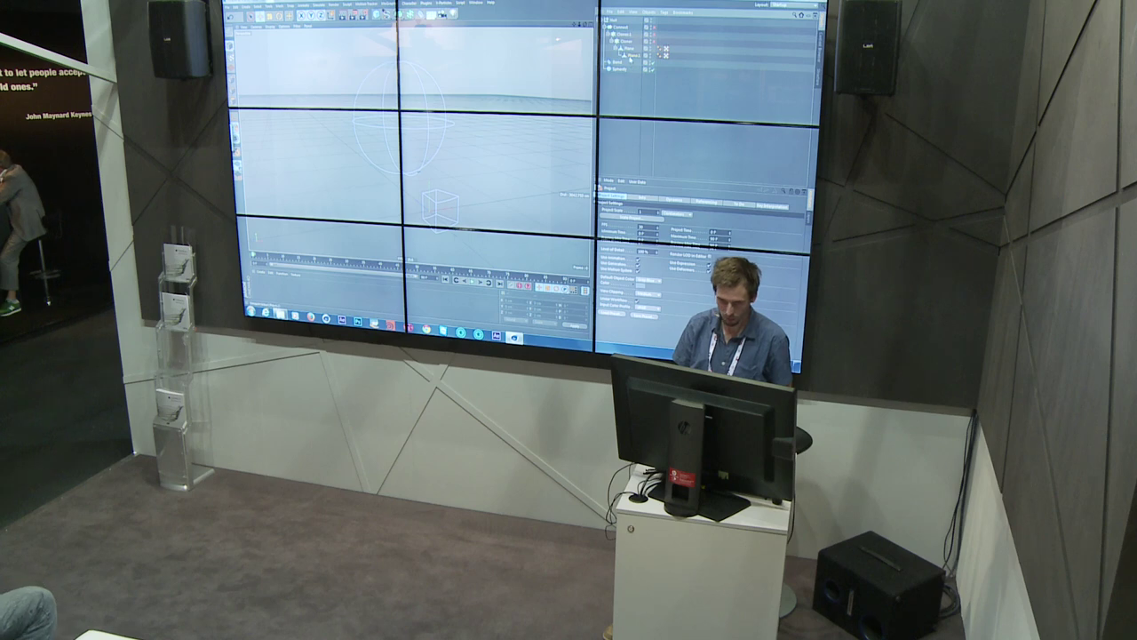
{"action": "left_click", "coordinate": [629, 48]}
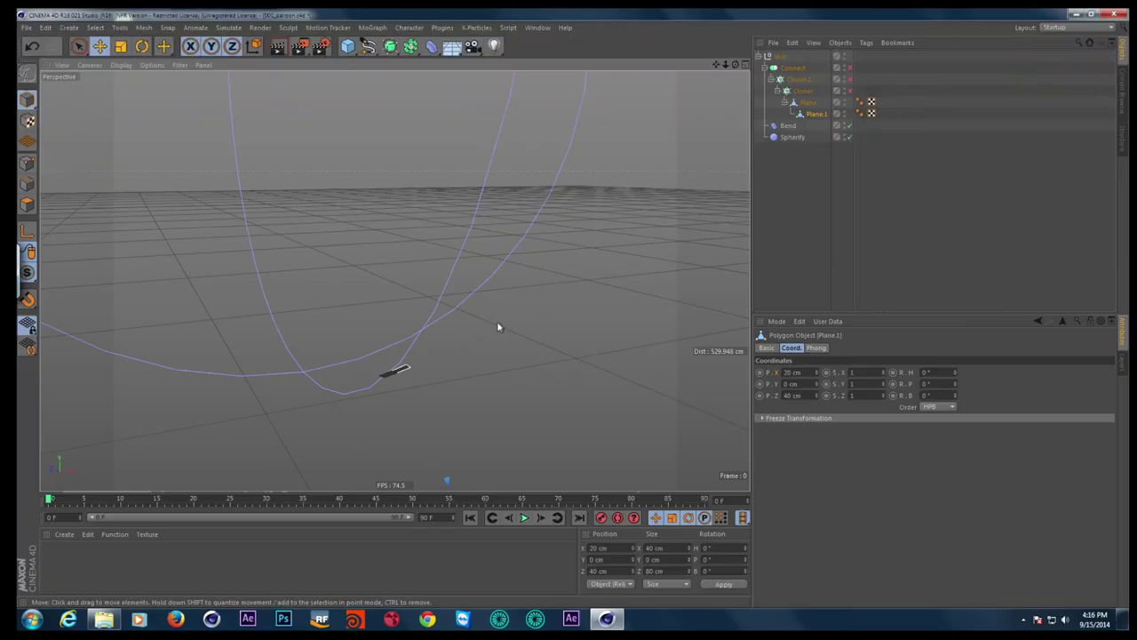
{"action": "mouse_move", "coordinate": [498, 328]}
{"action": "left_mouse_down", "text": "alt"}
{"action": "mouse_move", "coordinate": [396, 282]}
{"action": "mouse_move", "coordinate": [749, 211]}
{"action": "left_mouse_up", "text": "alt"}
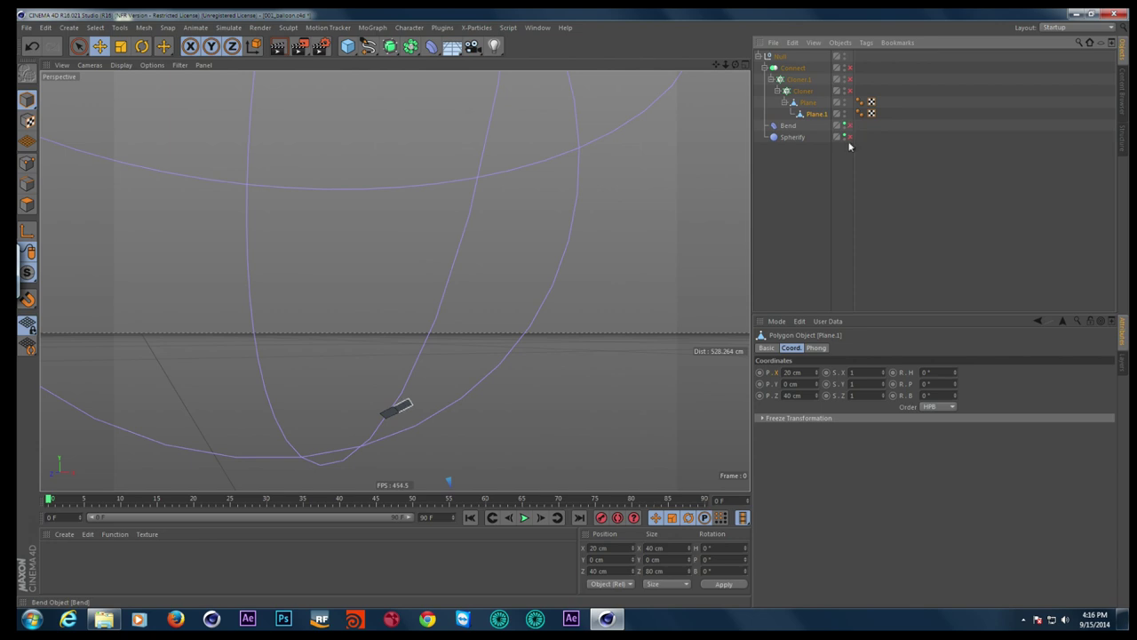
{"action": "key", "text": "h"}
{"action": "scroll", "coordinate": [325, 435], "scroll_direction": "up", "scroll_amount": 3}
{"action": "scroll", "coordinate": [356, 409], "scroll_direction": "up", "scroll_amount": 3}
{"action": "scroll", "coordinate": [391, 382], "scroll_direction": "up", "scroll_amount": 2}
{"action": "scroll", "coordinate": [432, 350], "scroll_direction": "up", "scroll_amount": 3}
{"action": "scroll", "coordinate": [433, 350], "scroll_direction": "down", "scroll_amount": 2}
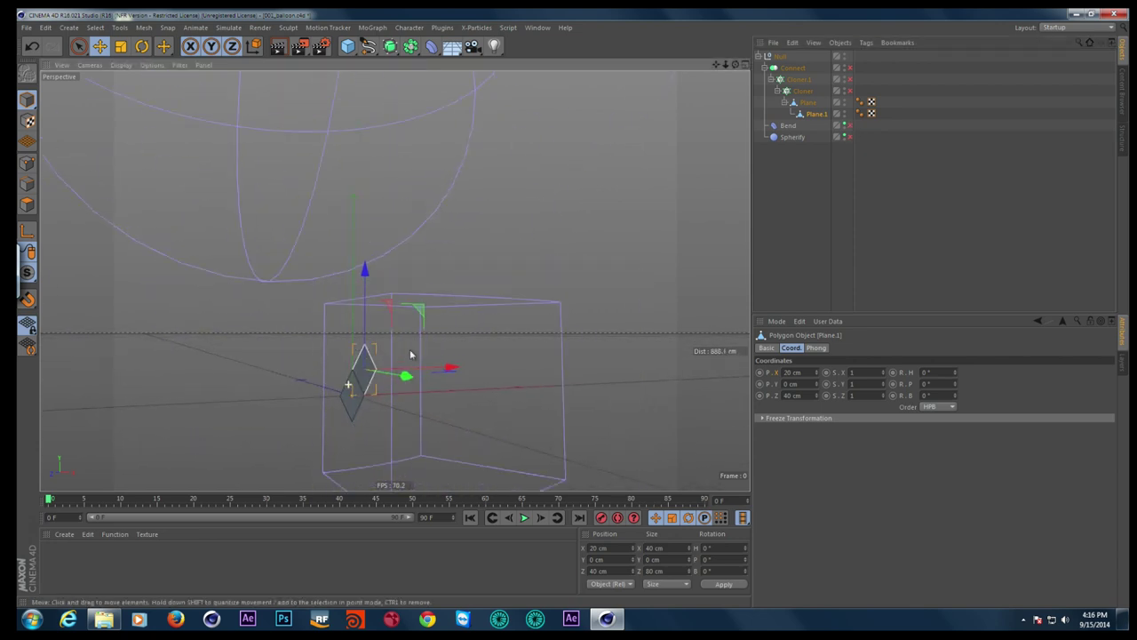
Enable the Cloner and orbit around the cloned planes wrapping into a netted sphere
{"action": "left_click", "coordinate": [850, 91]}
{"action": "scroll", "coordinate": [536, 330], "scroll_direction": "down", "scroll_amount": 3}
{"action": "mouse_move", "coordinate": [526, 358]}
{"action": "left_mouse_down", "text": "alt"}
{"action": "mouse_move", "coordinate": [475, 338]}
{"action": "mouse_move", "coordinate": [361, 337]}
{"action": "mouse_move", "coordinate": [311, 382]}
{"action": "left_mouse_up", "text": "alt"}
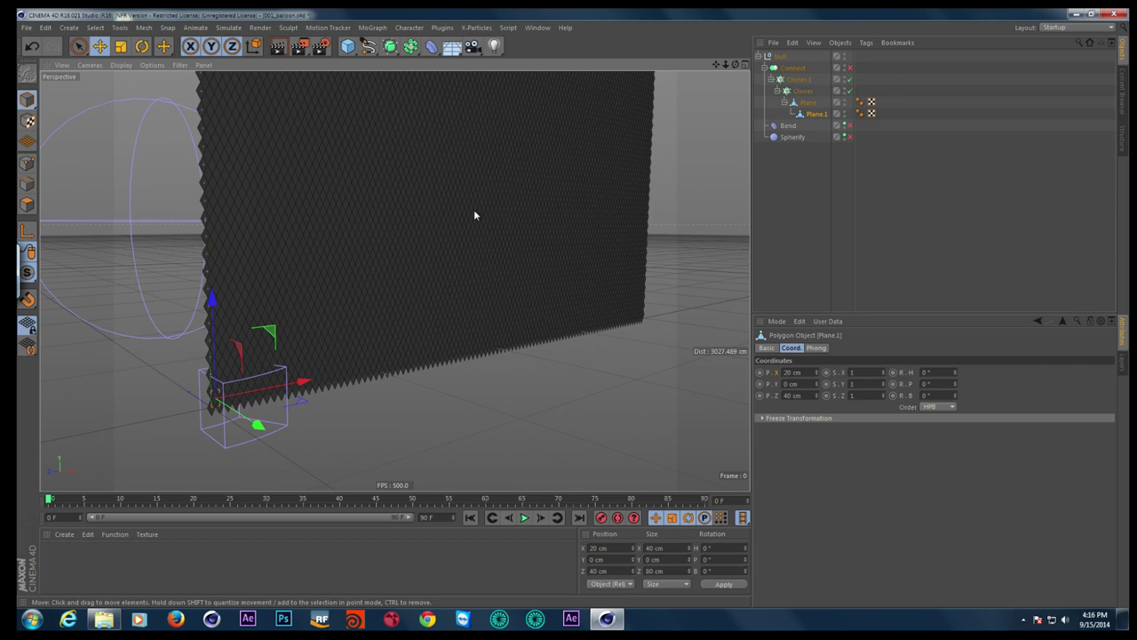
{"action": "left_click_drag", "start_coordinate": [472, 214], "coordinate": [521, 156], "text": "alt"}
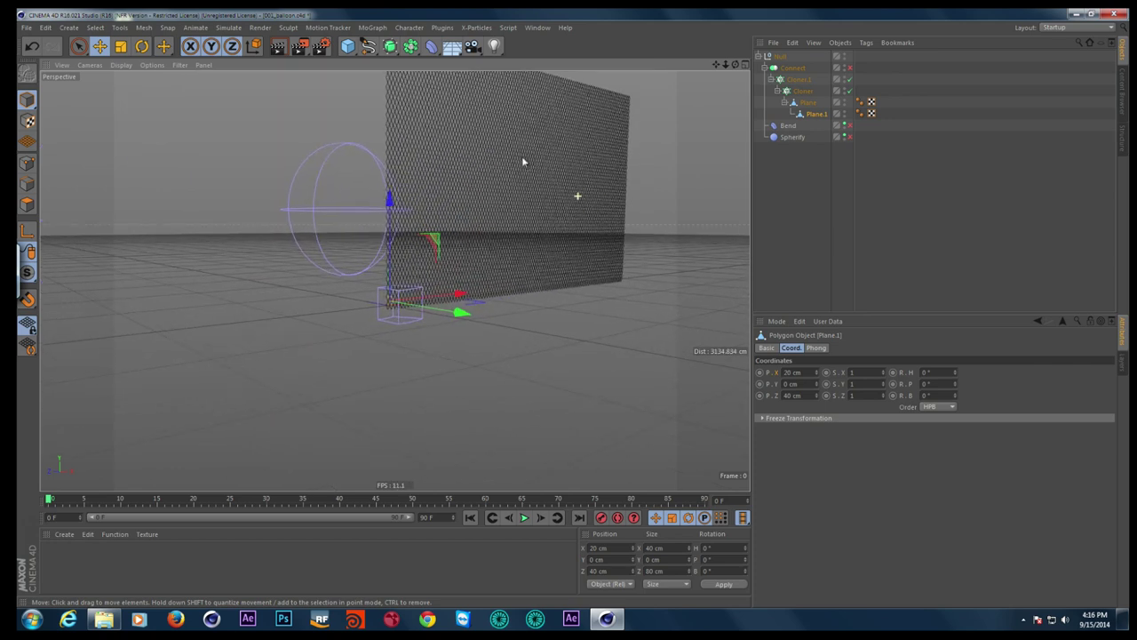
{"action": "mouse_move", "coordinate": [506, 244]}
{"action": "left_mouse_down", "text": "alt"}
{"action": "mouse_move", "coordinate": [512, 264]}
{"action": "mouse_move", "coordinate": [545, 268]}
{"action": "left_mouse_up", "text": "alt"}
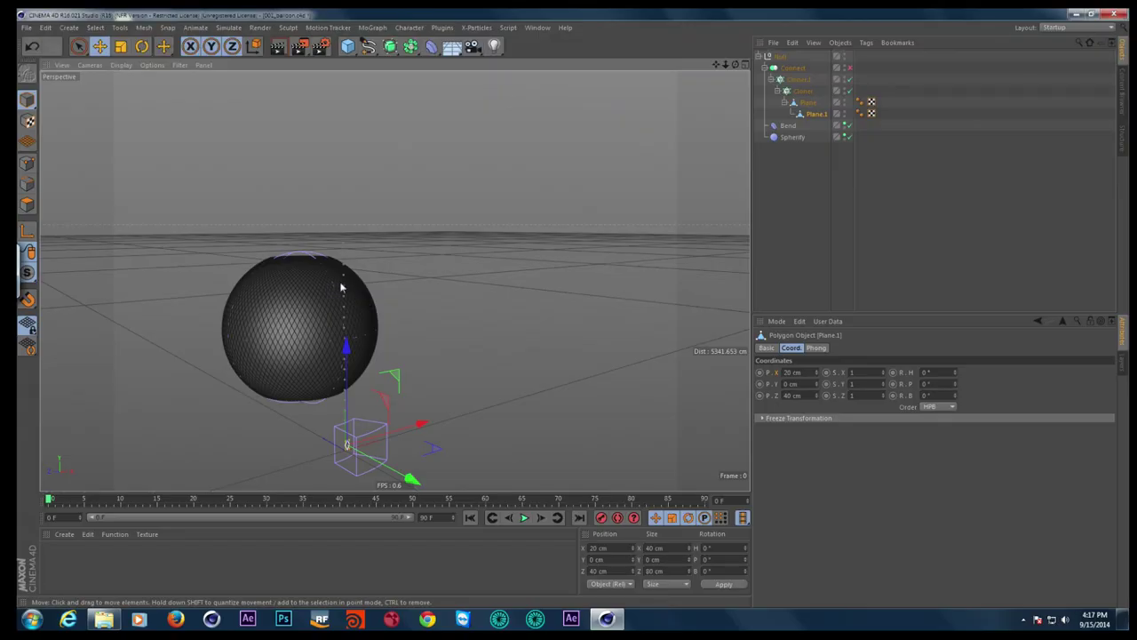
{"action": "scroll", "coordinate": [343, 286], "scroll_direction": "up", "scroll_amount": 3}
Reframe the sphere and inspect the Cloner.1, Cloner and Plane settings
{"action": "scroll", "coordinate": [368, 285], "scroll_direction": "up", "scroll_amount": 1}
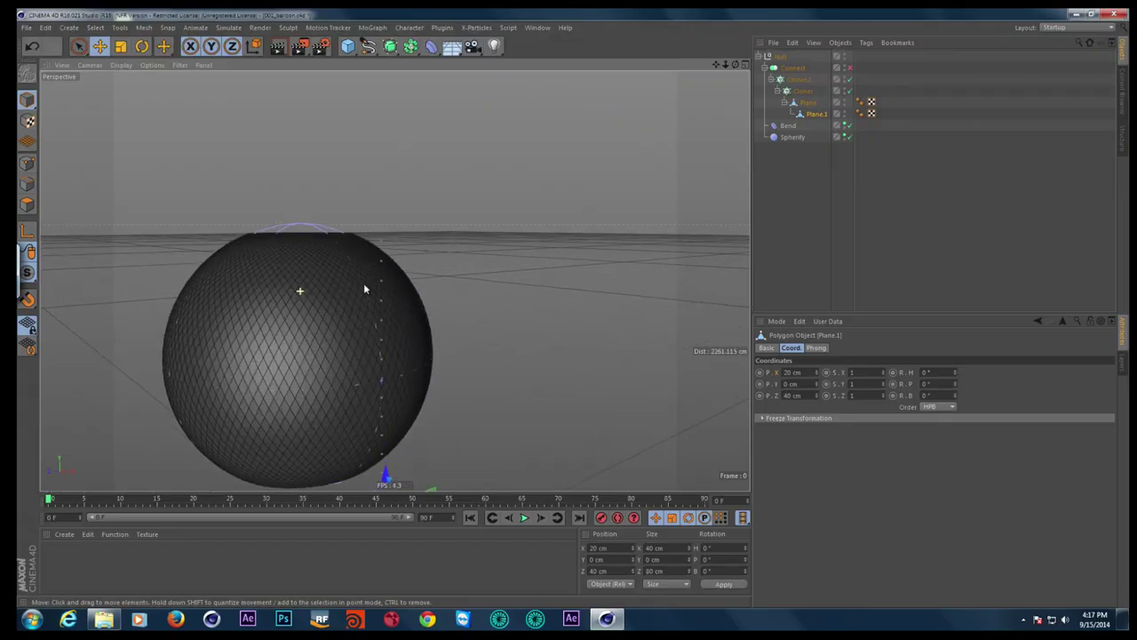
{"action": "mouse_move", "coordinate": [351, 279]}
{"action": "middle_mouse_down", "text": "alt"}
{"action": "mouse_move", "coordinate": [448, 208]}
{"action": "mouse_move", "coordinate": [472, 211]}
{"action": "middle_mouse_up", "text": "alt"}
{"action": "mouse_move", "coordinate": [445, 229]}
{"action": "left_mouse_down", "text": "alt"}
{"action": "mouse_move", "coordinate": [469, 204]}
{"action": "mouse_move", "coordinate": [434, 219]}
{"action": "mouse_move", "coordinate": [443, 214]}
{"action": "left_mouse_up", "text": "alt"}
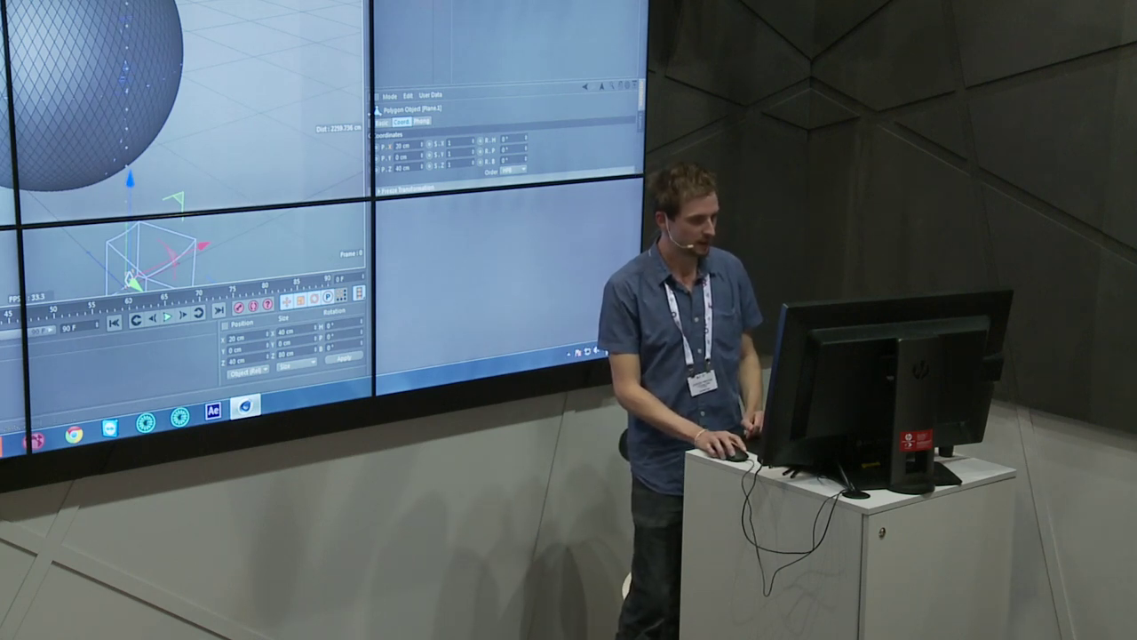
{"action": "left_click", "coordinate": [798, 80]}
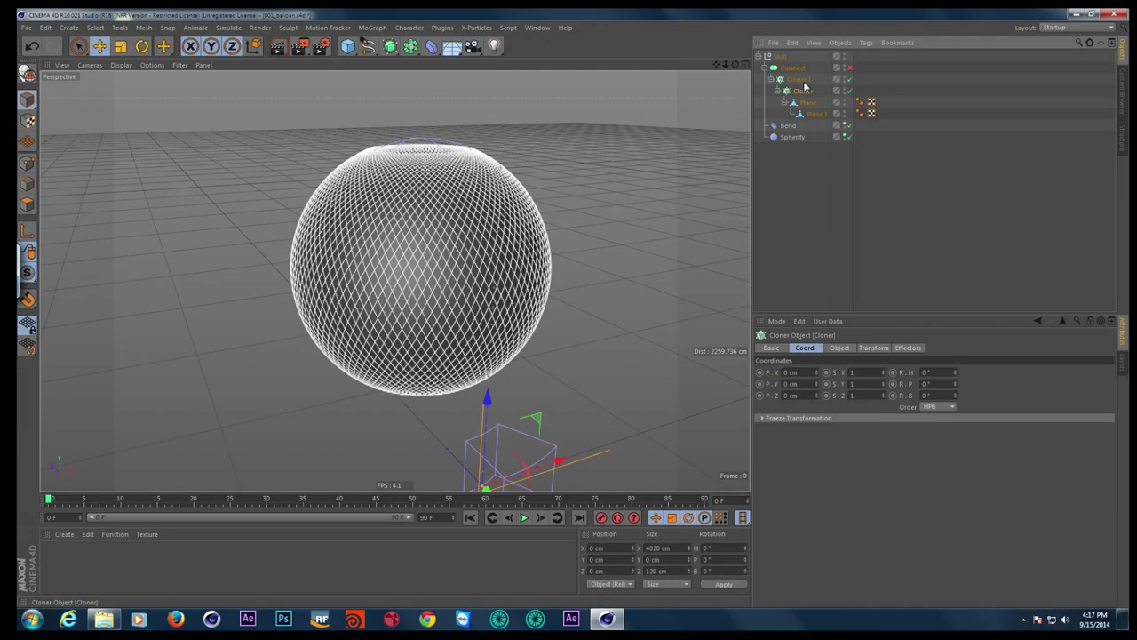
{"action": "left_click", "coordinate": [806, 93]}
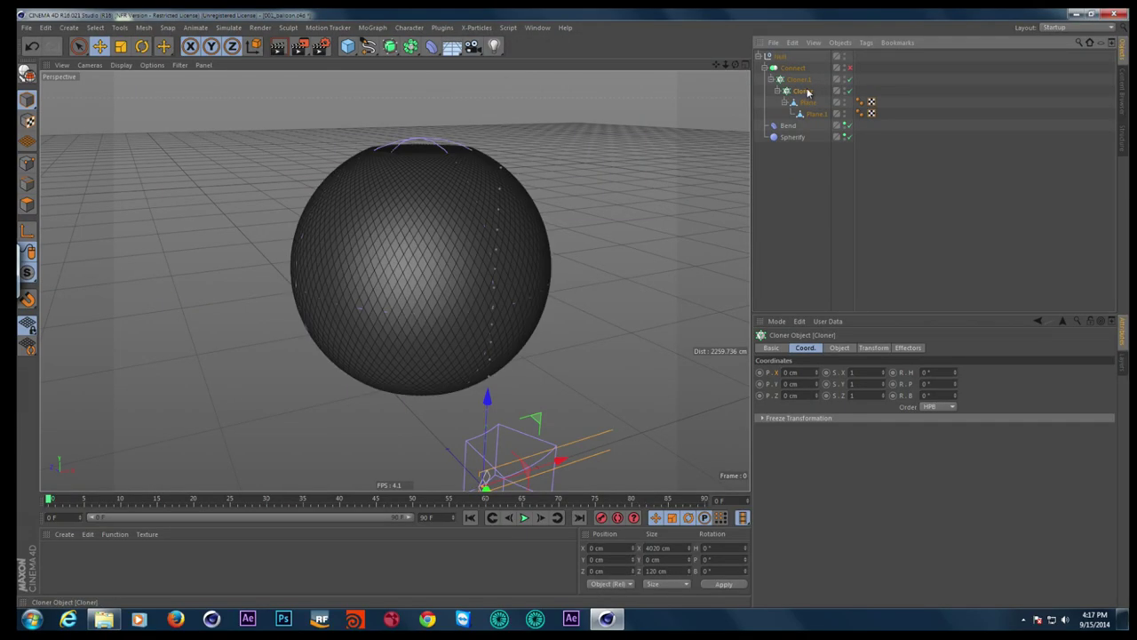
{"action": "left_click", "coordinate": [809, 104]}
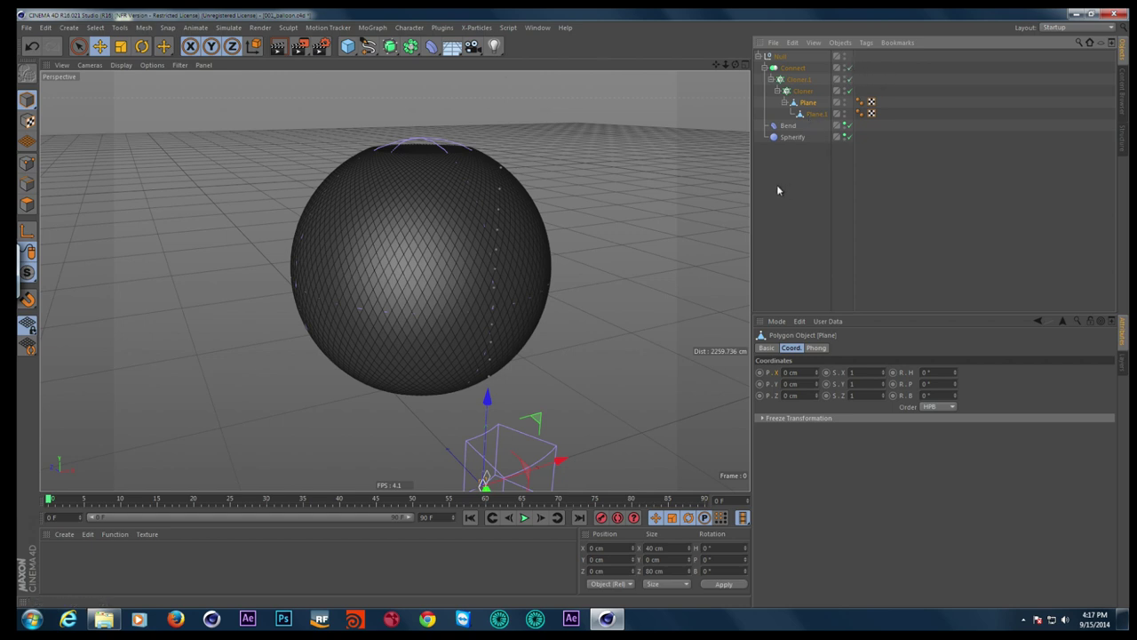
Orbit closer to the sphere, disable the Connect object and play the animation
{"action": "right_click_drag", "start_coordinate": [459, 240], "coordinate": [437, 246], "text": "alt"}
{"action": "mouse_move", "coordinate": [436, 246]}
{"action": "left_mouse_down", "text": "alt"}
{"action": "mouse_move", "coordinate": [374, 276]}
{"action": "mouse_move", "coordinate": [385, 252]}
{"action": "left_mouse_up", "text": "alt"}
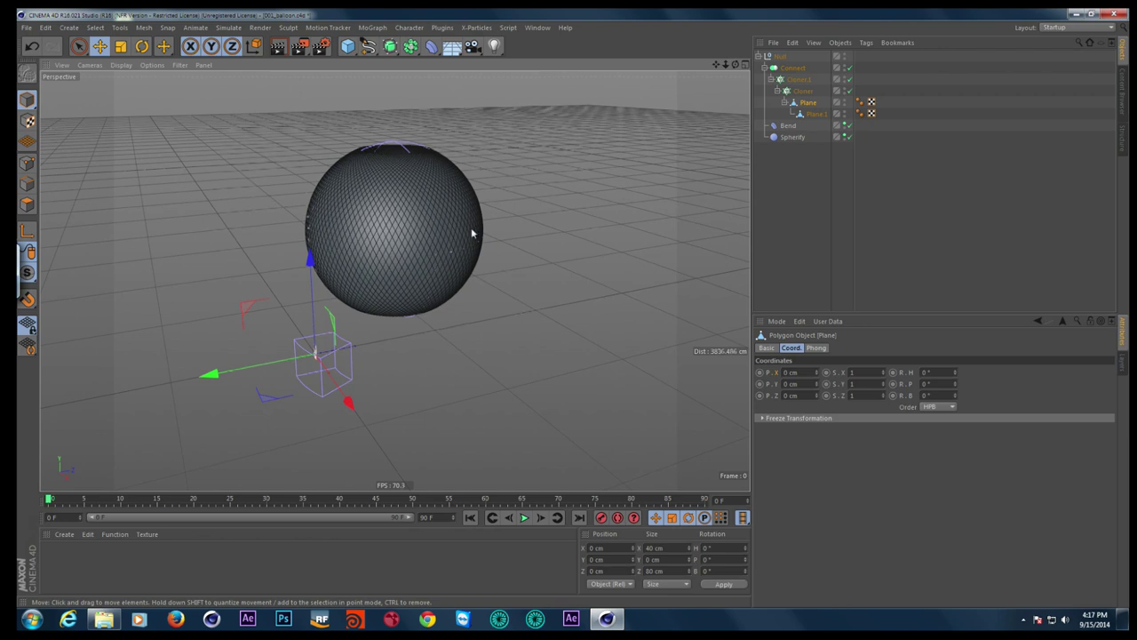
{"action": "mouse_move", "coordinate": [383, 243]}
{"action": "right_mouse_down", "text": "alt"}
{"action": "mouse_move", "coordinate": [444, 236]}
{"action": "mouse_move", "coordinate": [494, 279]}
{"action": "right_mouse_up", "text": "alt"}
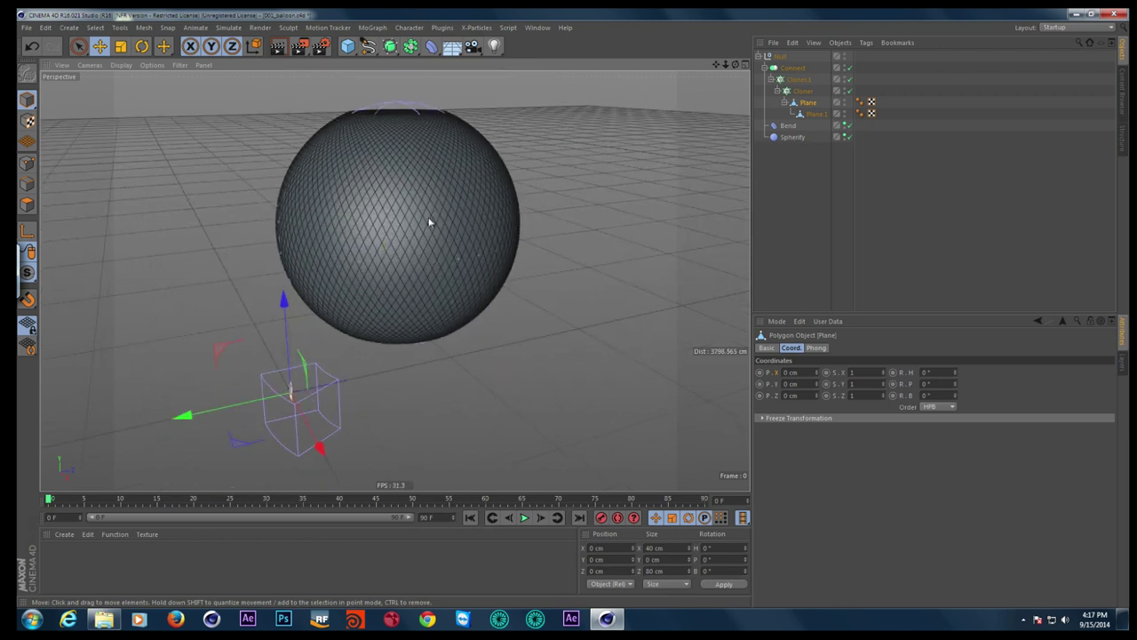
{"action": "left_click_drag", "start_coordinate": [429, 222], "coordinate": [489, 300], "text": "alt"}
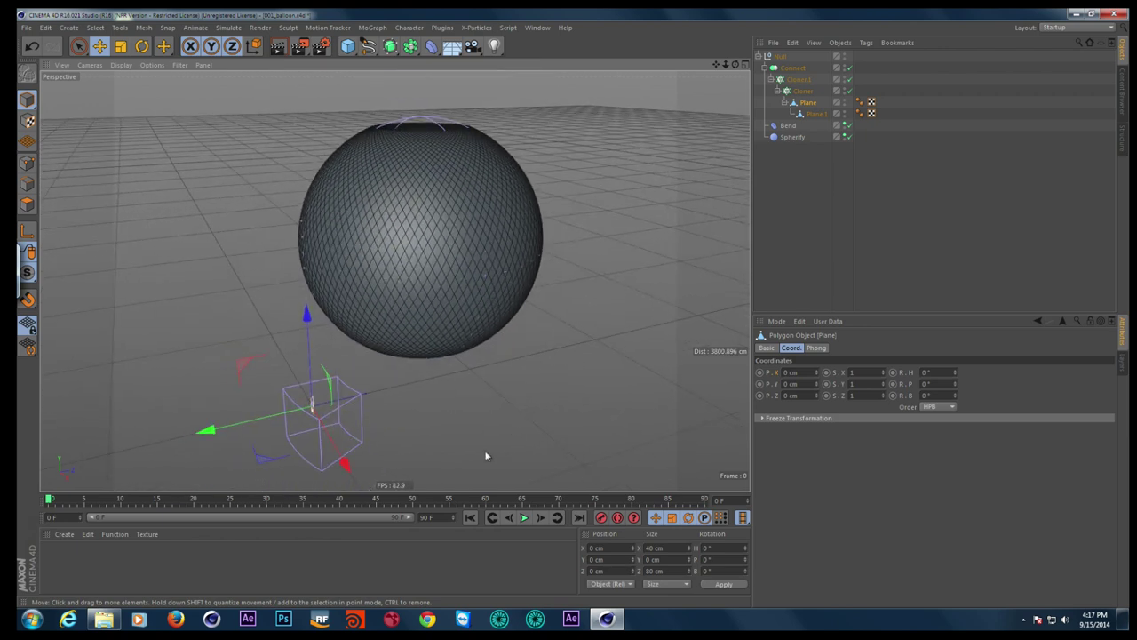
{"action": "left_click", "coordinate": [848, 69]}
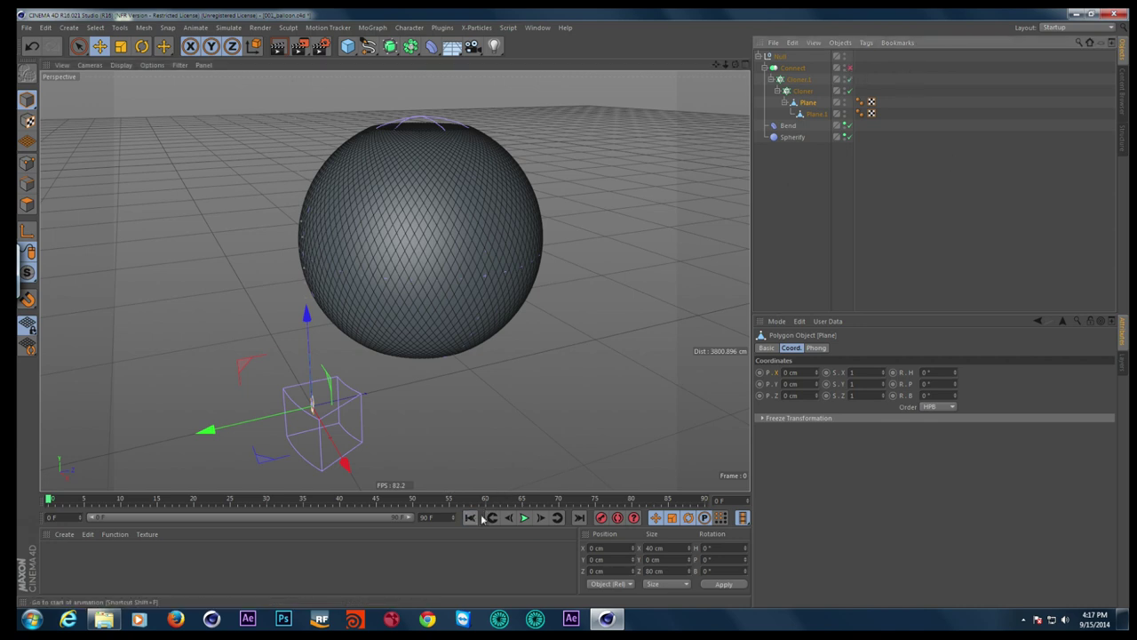
{"action": "left_click", "coordinate": [525, 519]}
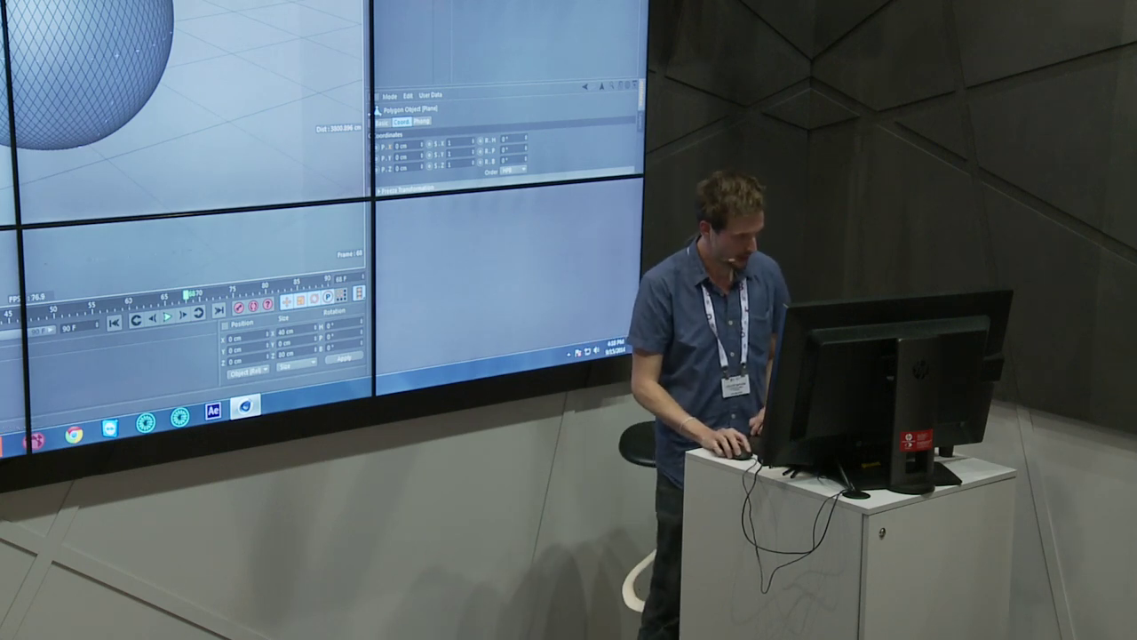
Bring up the reference clips folder and play the teaser trailer in QuickTime
{"action": "left_click", "coordinate": [178, 16]}
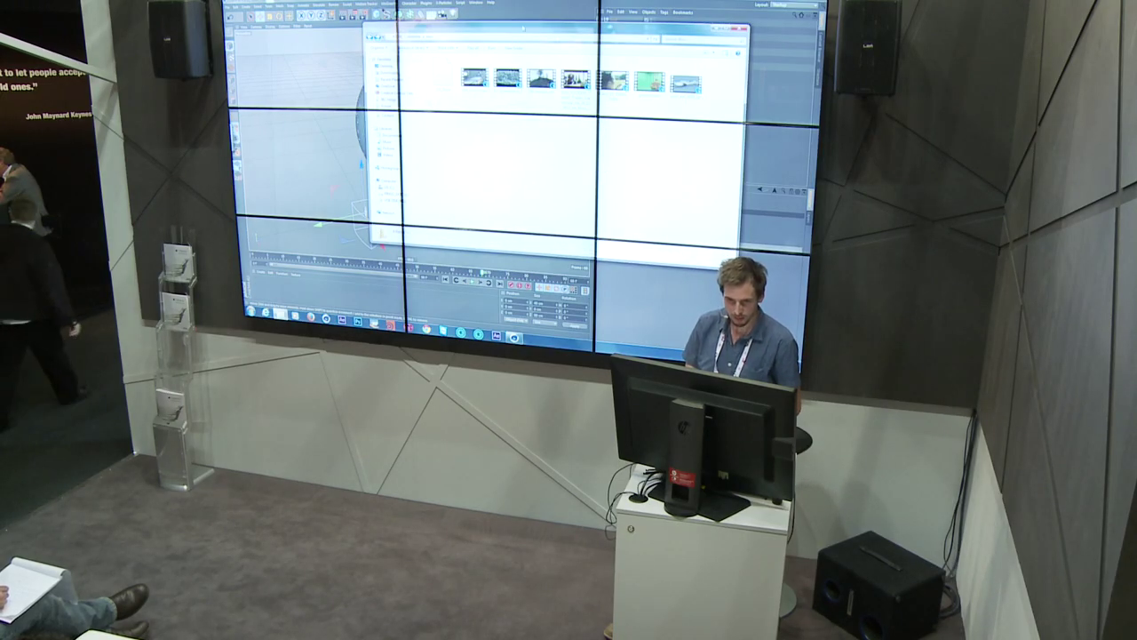
{"action": "left_click_drag", "start_coordinate": [533, 28], "coordinate": [498, 42]}
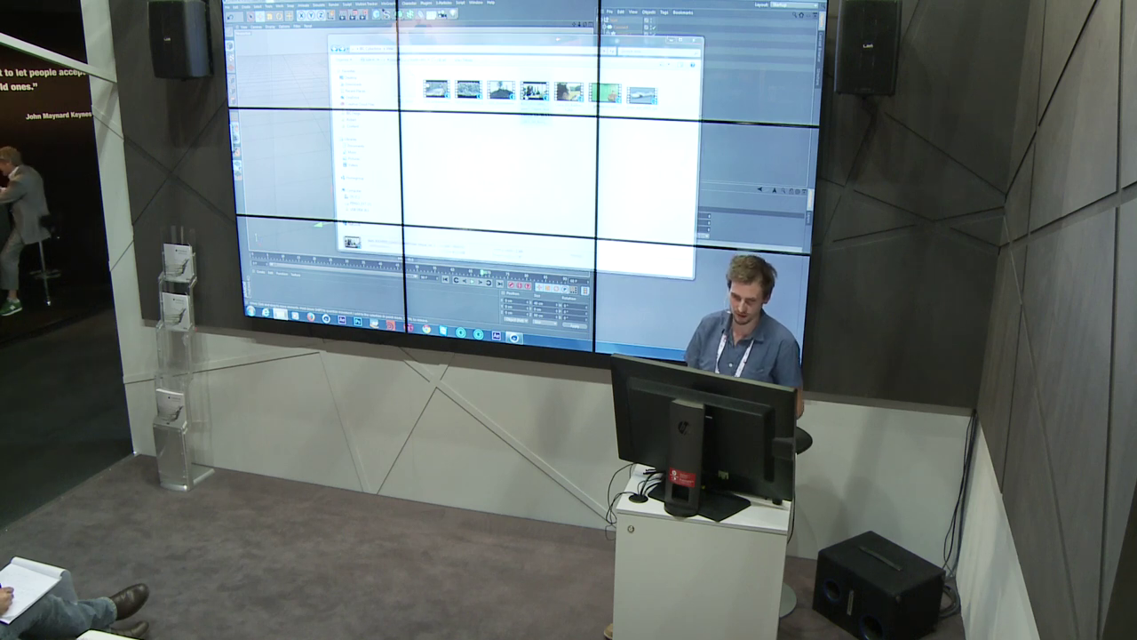
{"action": "double_click", "coordinate": [500, 90]}
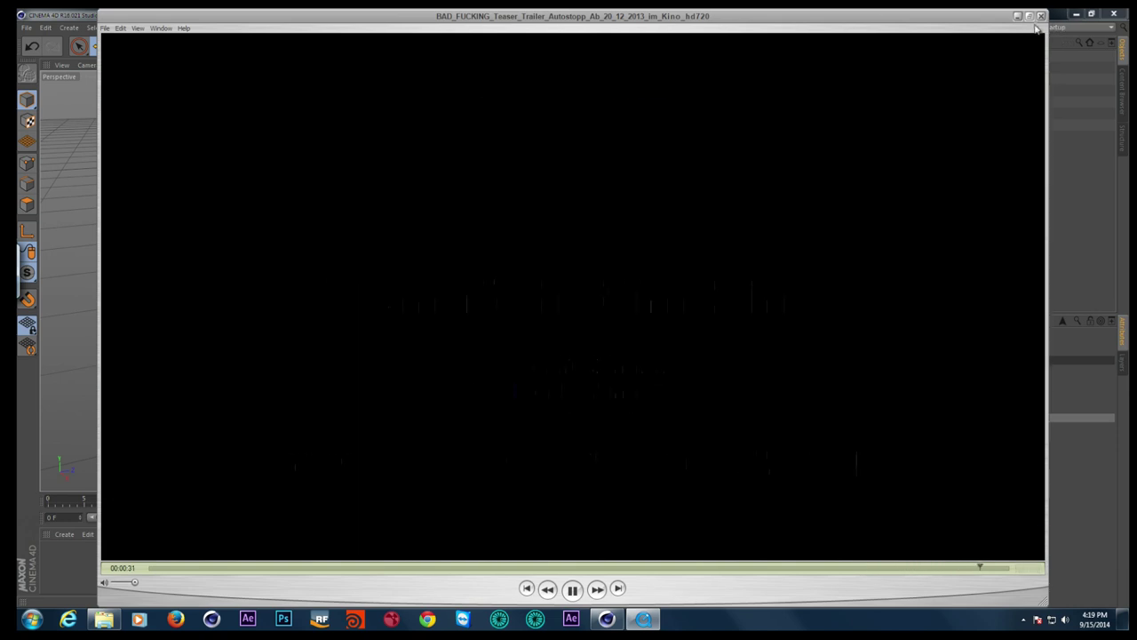
Close the QuickTime trailer window to get back to the clips folder
{"action": "left_click", "coordinate": [1041, 18]}
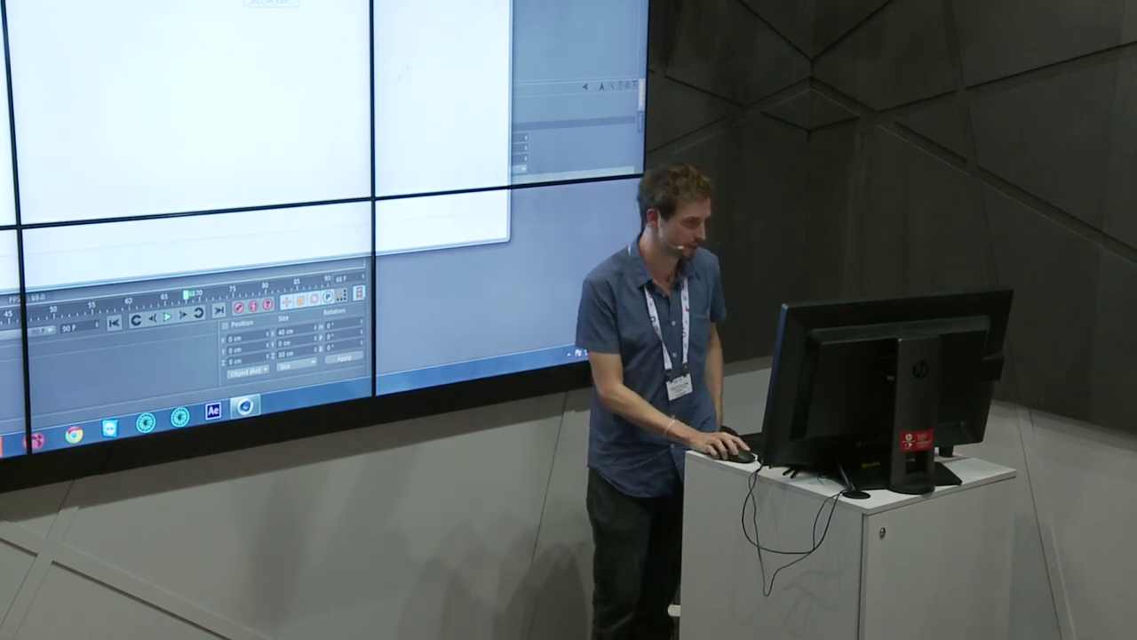
Play the 28-second 1920x1080 15A_breakdown_2 clip full screen
{"action": "left_click", "coordinate": [271, 4]}
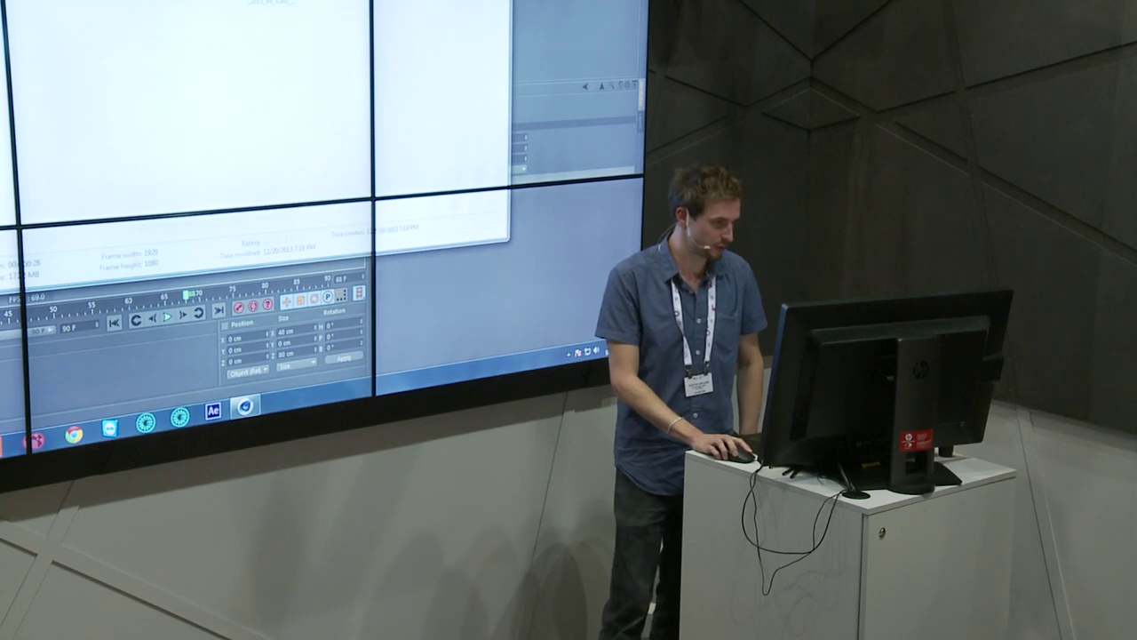
{"action": "double_click", "coordinate": [271, 5]}
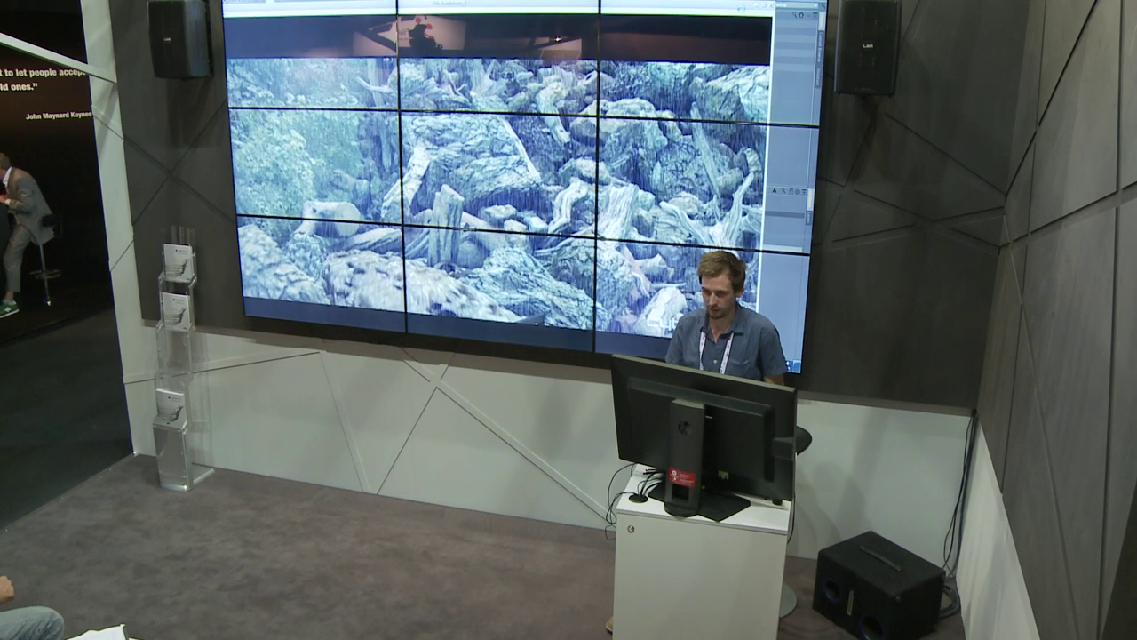
Close QuickTime Player to reveal the stacked-cubes scene in Cinema 4D
{"action": "left_click", "coordinate": [775, 13]}
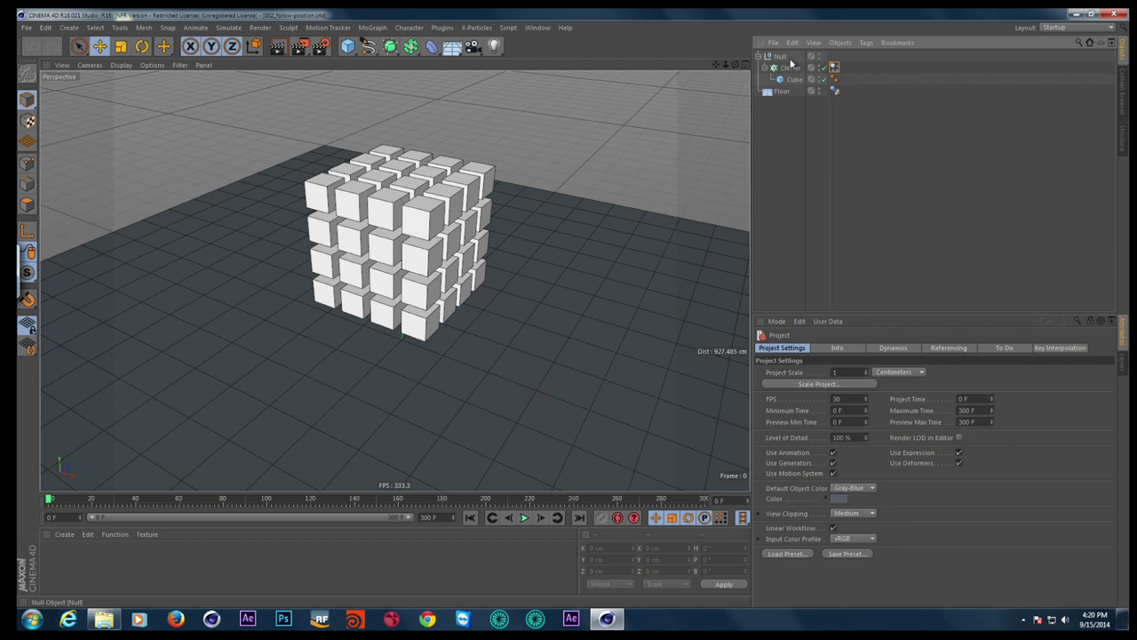
Select the cube cloner and the floor, and play the simulation so the cubes fall
{"action": "left_click", "coordinate": [790, 67]}
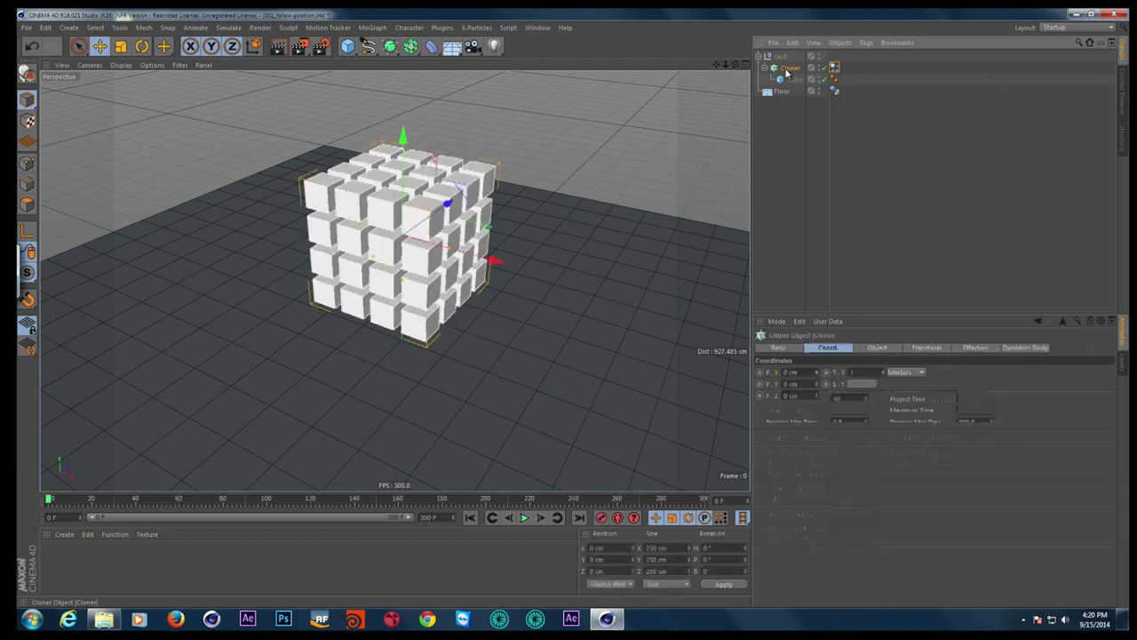
{"action": "left_click", "coordinate": [782, 93]}
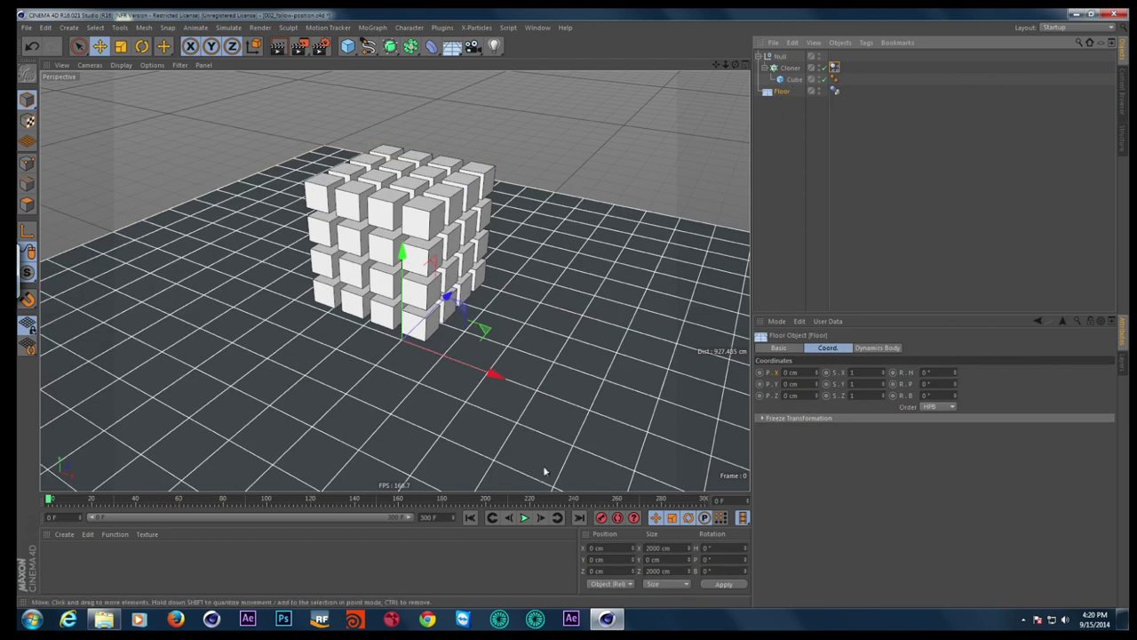
{"action": "left_click", "coordinate": [526, 518]}
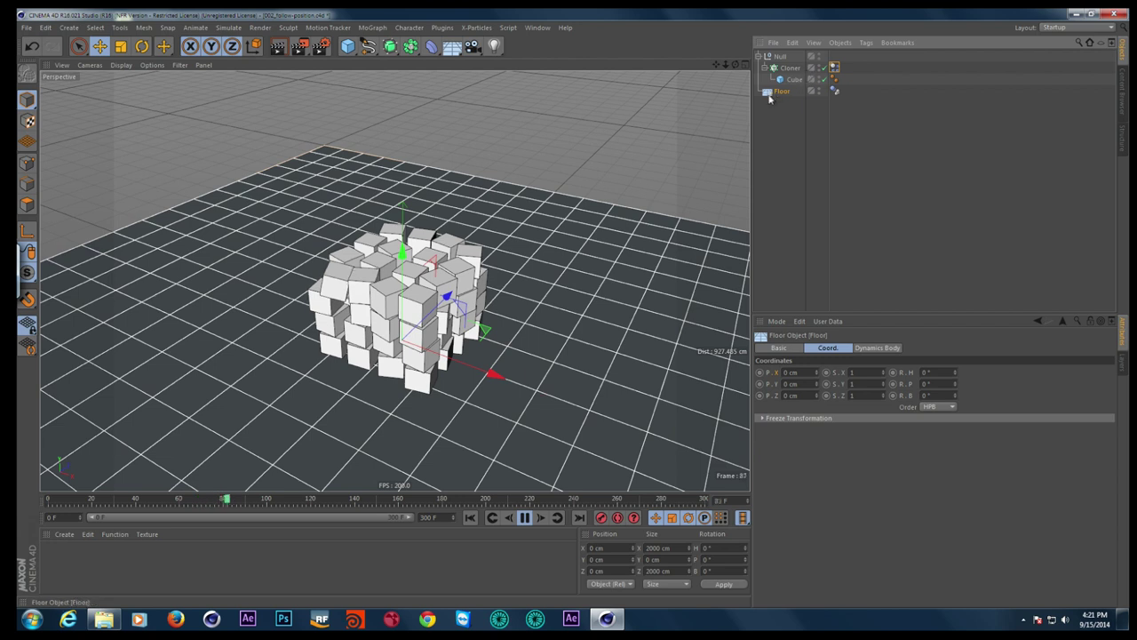
Tilt the floor about 15°, rewind, and bring up the Dynamics Body Force settings
{"action": "key", "text": "r"}
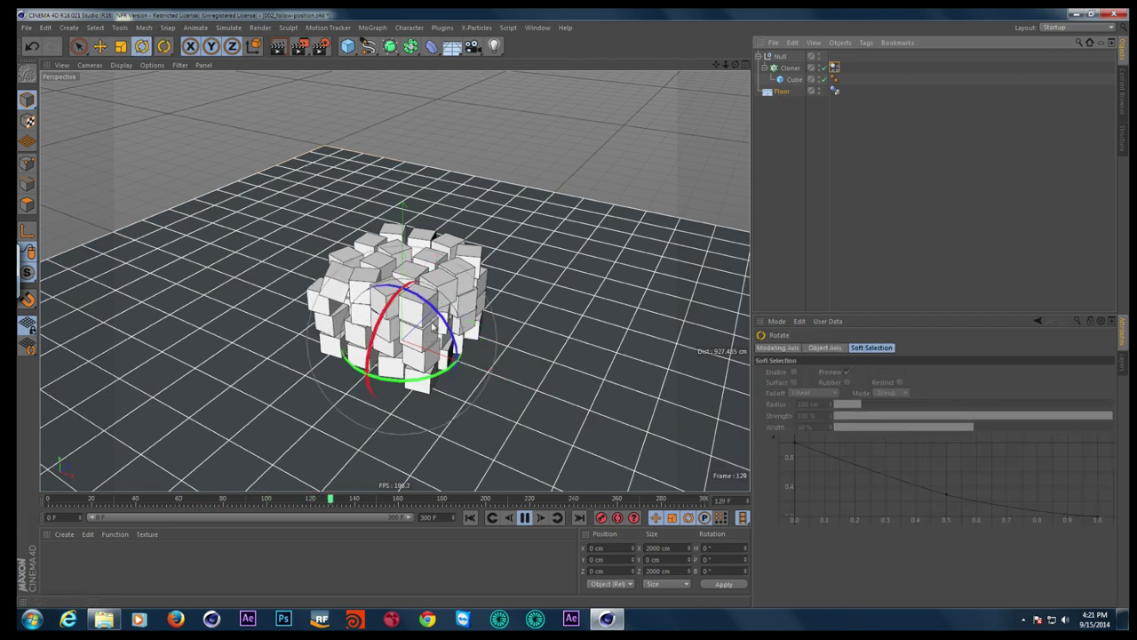
{"action": "left_click_drag", "start_coordinate": [369, 377], "coordinate": [456, 490]}
{"action": "left_click", "coordinate": [469, 519]}
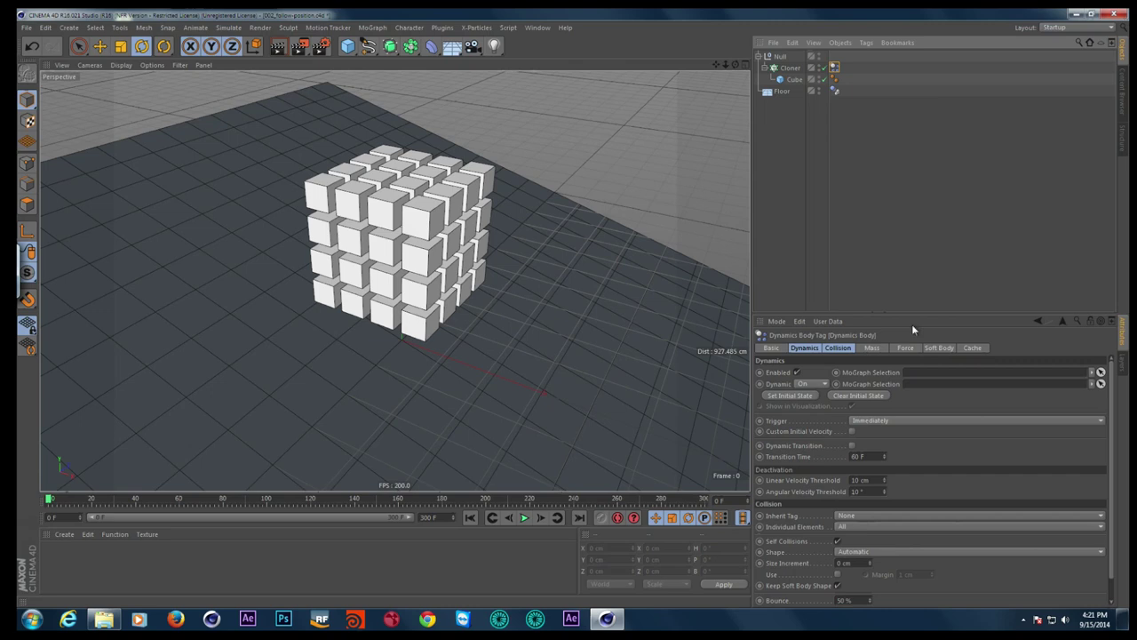
{"action": "left_click", "coordinate": [906, 347]}
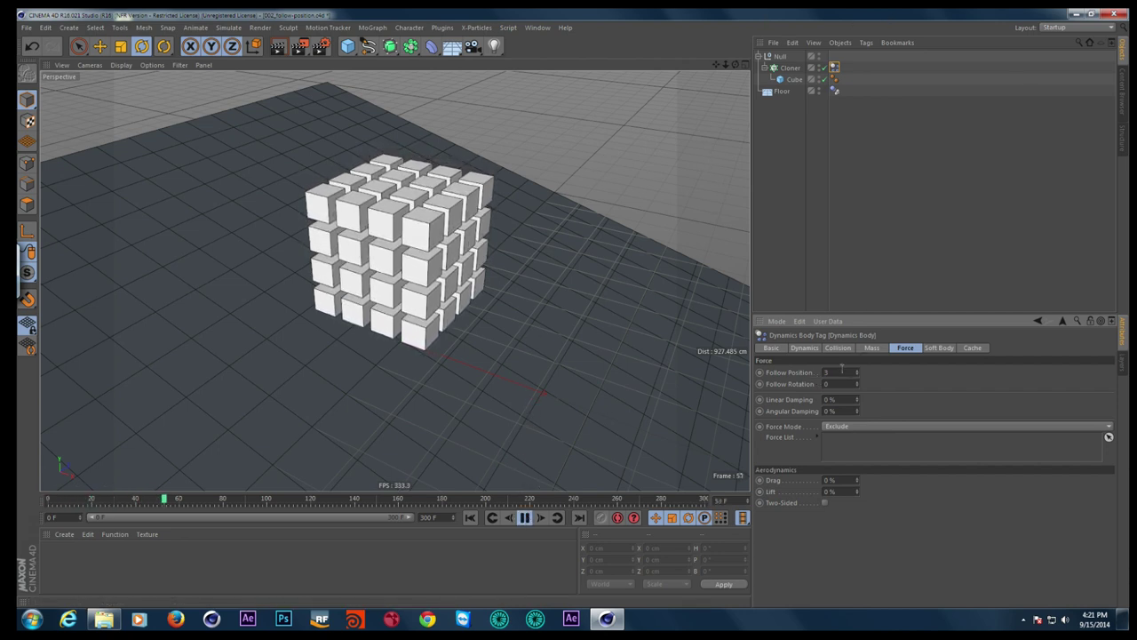
{"action": "type", "text": "1"}
Set Follow Position to 1, replay, and move the Cloner so the cubes follow
{"action": "key", "text": "Return"}
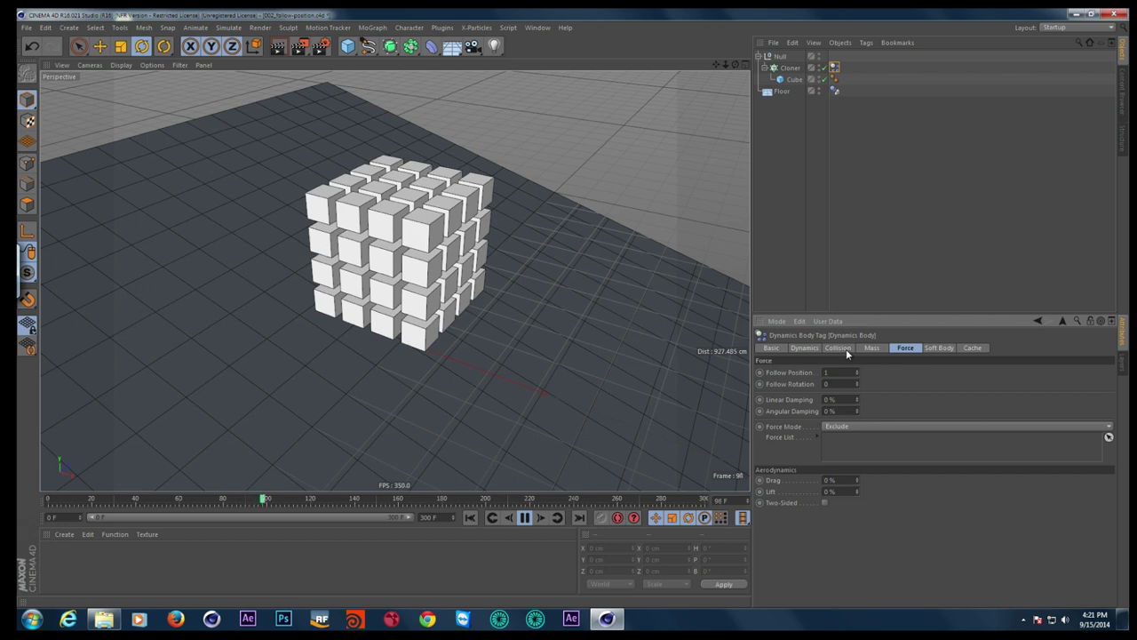
{"action": "left_click", "coordinate": [470, 518]}
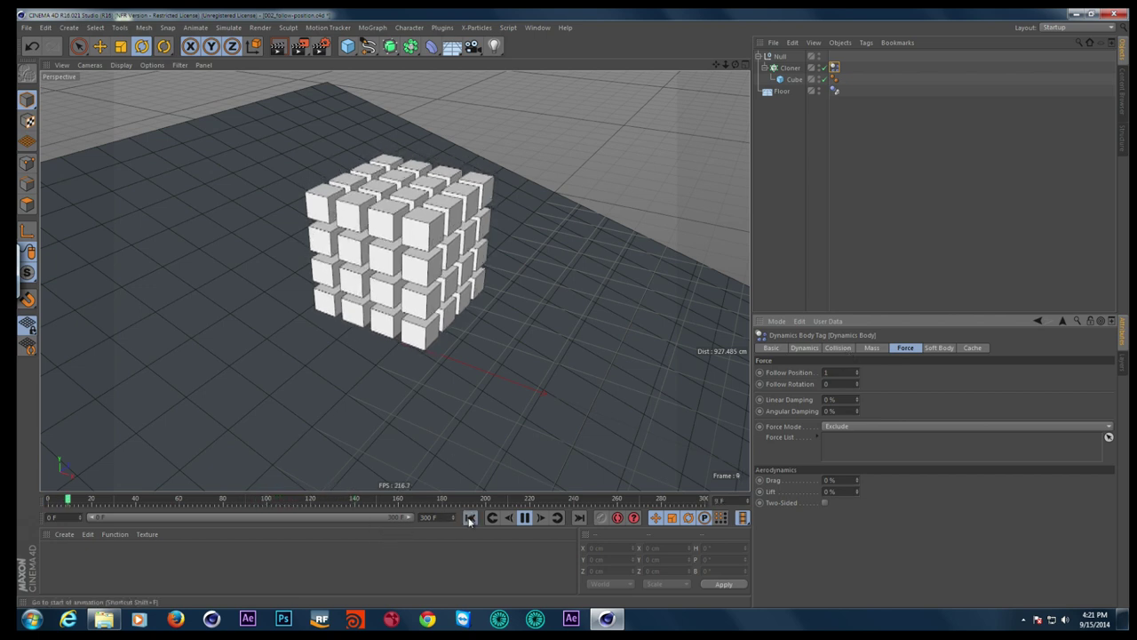
{"action": "left_click", "coordinate": [789, 68]}
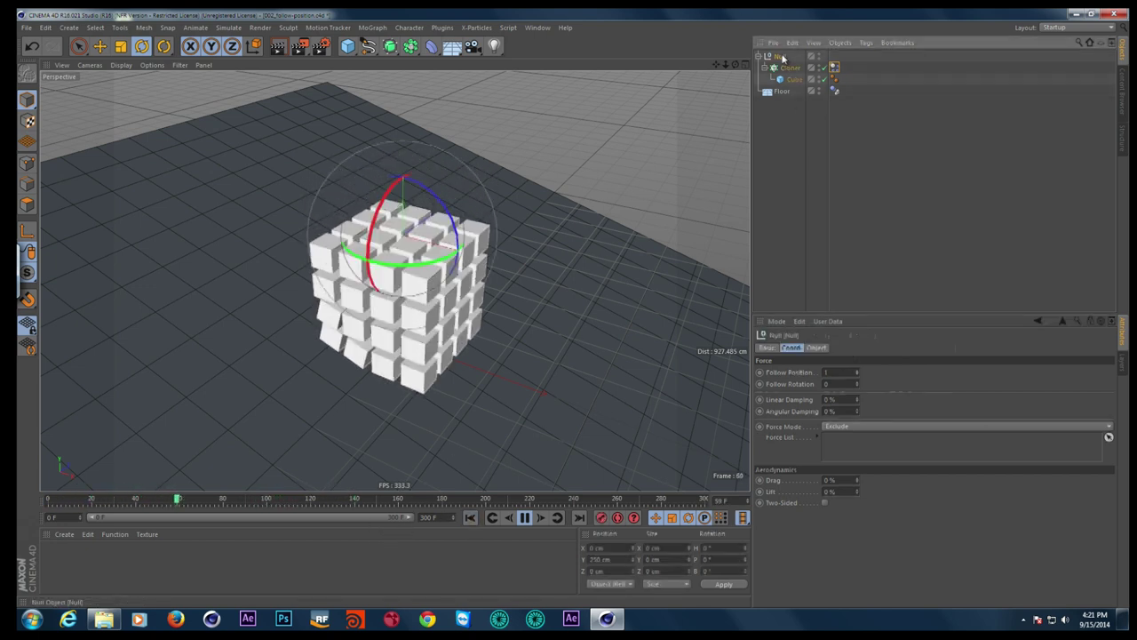
{"action": "left_click", "coordinate": [101, 47]}
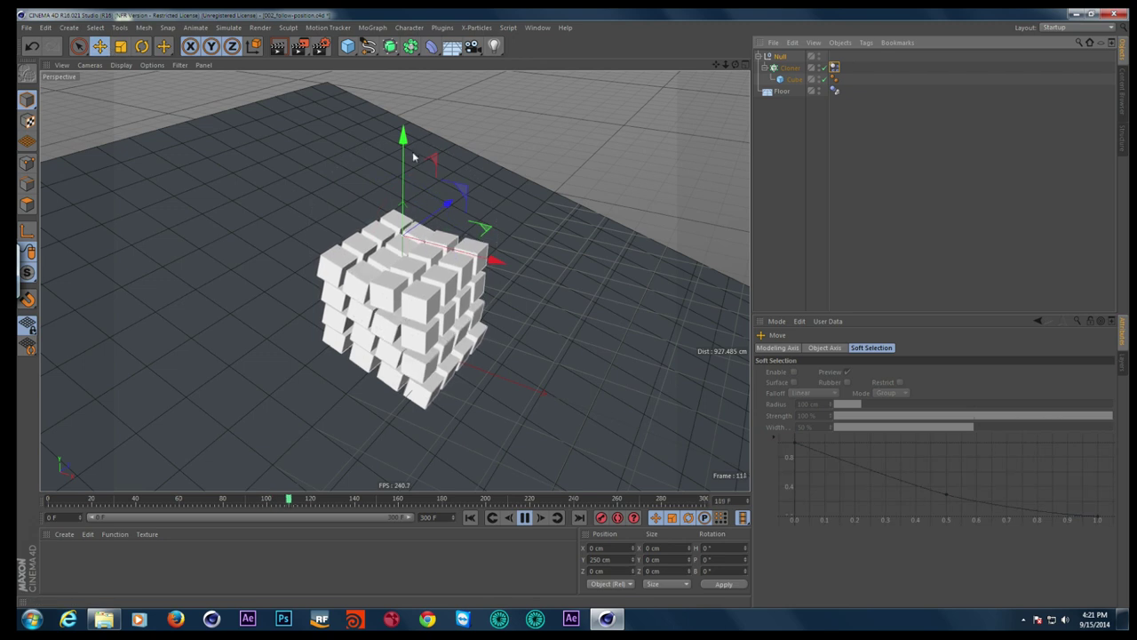
{"action": "left_click_drag", "start_coordinate": [403, 138], "coordinate": [430, 164]}
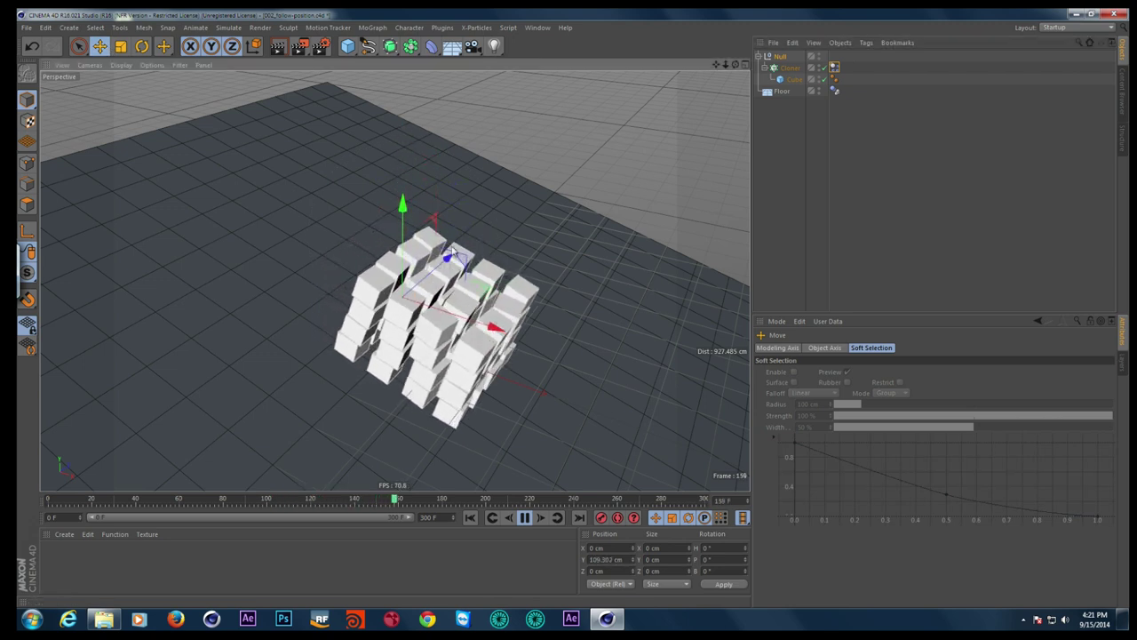
{"action": "mouse_move", "coordinate": [414, 224]}
{"action": "left_mouse_down"}
{"action": "mouse_move", "coordinate": [384, 285]}
{"action": "mouse_move", "coordinate": [449, 216]}
{"action": "left_mouse_up"}
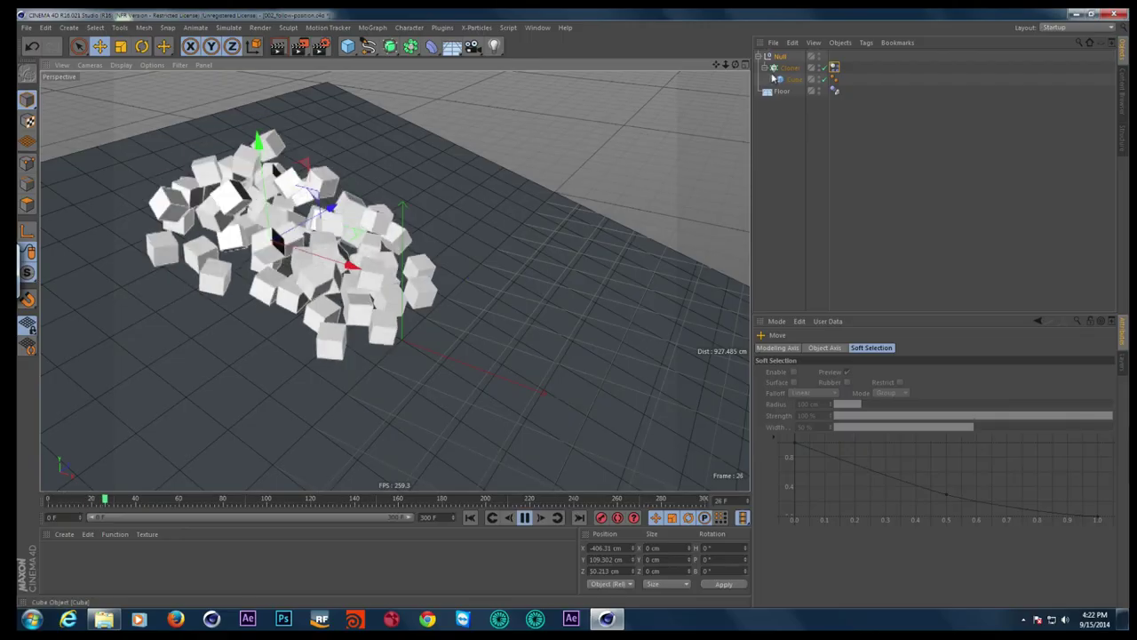
Spin and move the Cloner during playback, then reset to the start frame
{"action": "left_click", "coordinate": [142, 46]}
{"action": "mouse_move", "coordinate": [327, 182]}
{"action": "left_mouse_down"}
{"action": "mouse_move", "coordinate": [149, 223]}
{"action": "mouse_move", "coordinate": [308, 129]}
{"action": "left_mouse_up"}
{"action": "key", "text": "e"}
{"action": "mouse_move", "coordinate": [276, 176]}
{"action": "left_mouse_down"}
{"action": "mouse_move", "coordinate": [145, 328]}
{"action": "mouse_move", "coordinate": [256, 351]}
{"action": "mouse_move", "coordinate": [338, 172]}
{"action": "mouse_move", "coordinate": [275, 246]}
{"action": "mouse_move", "coordinate": [259, 295]}
{"action": "mouse_move", "coordinate": [409, 297]}
{"action": "mouse_move", "coordinate": [484, 128]}
{"action": "mouse_move", "coordinate": [433, 197]}
{"action": "left_mouse_up"}
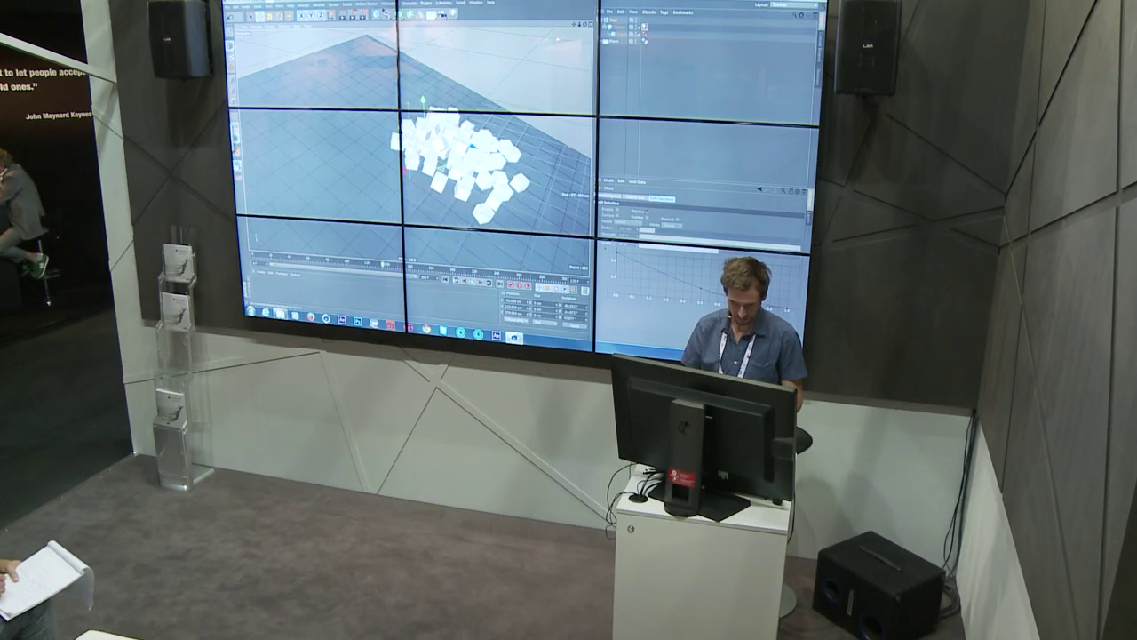
{"action": "key", "text": "shift+f"}
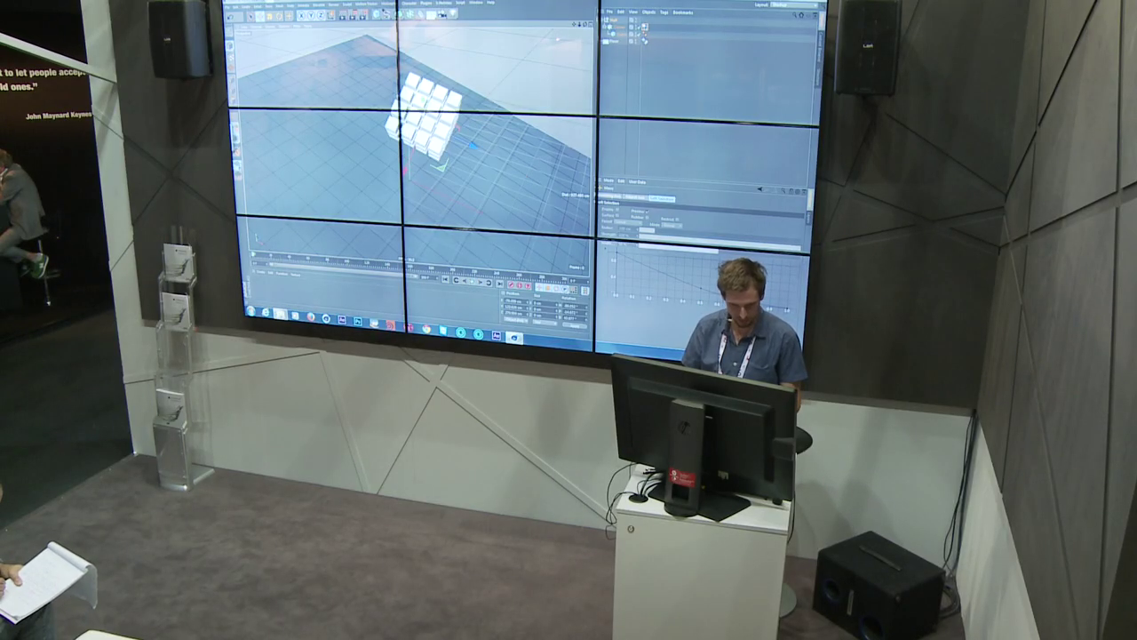
Open the scene with the big cube of clones and leave nothing selected
{"action": "key", "text": "ctrl+o"}
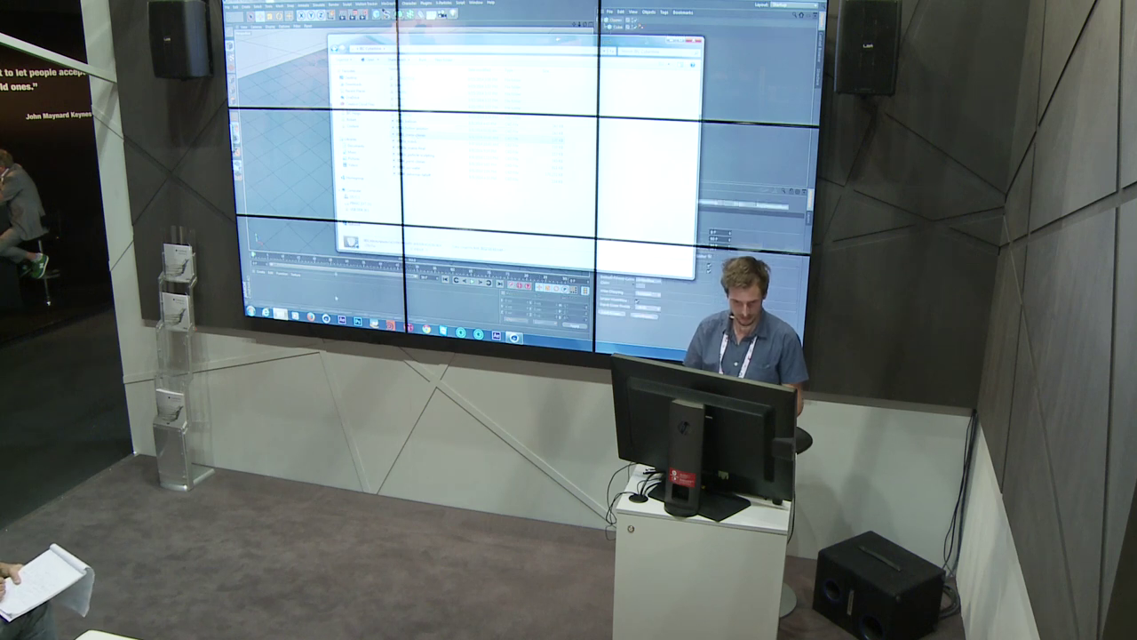
{"action": "key", "text": "Return"}
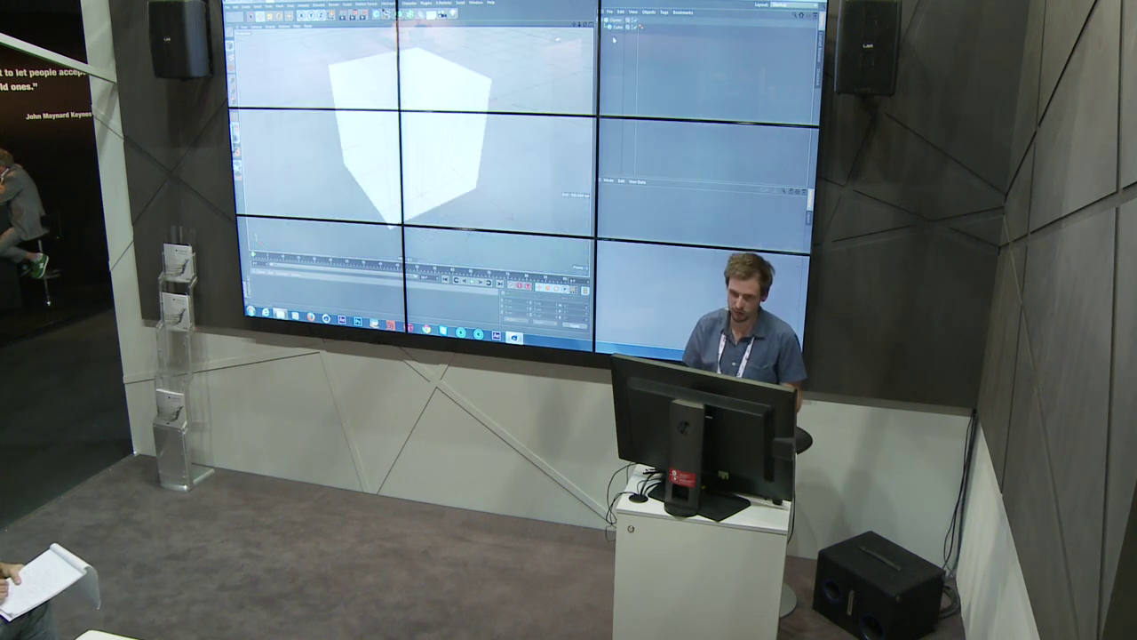
{"action": "left_click", "coordinate": [615, 19]}
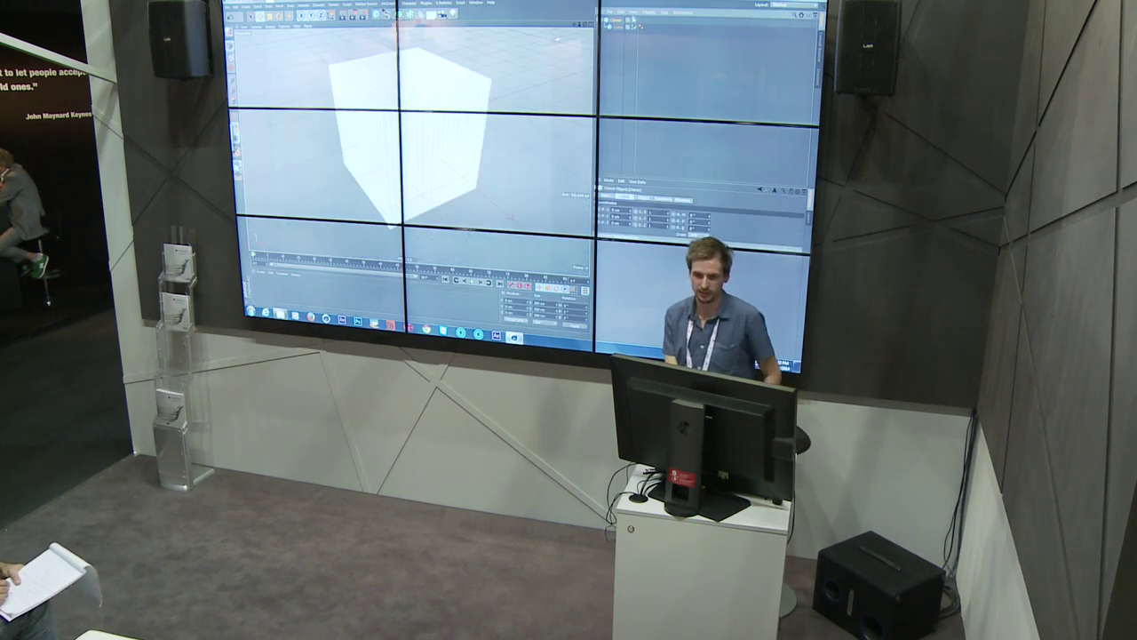
{"action": "left_click", "coordinate": [619, 41]}
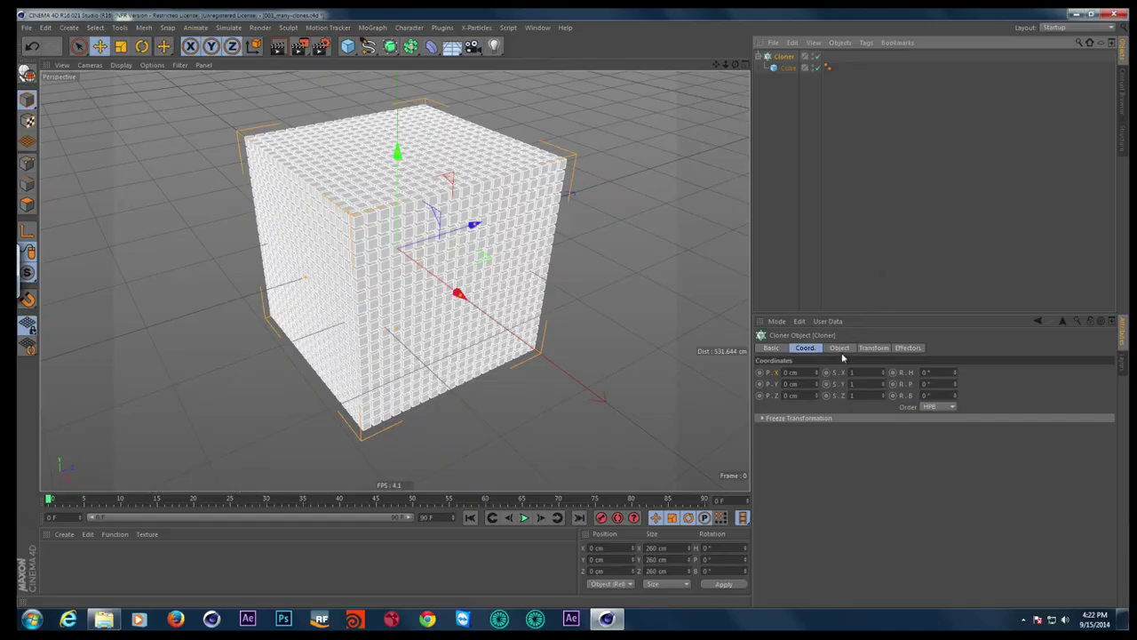
Show the Cloner's Object properties, play and orbit the 20×20×20 clone grid, then pause
{"action": "left_click", "coordinate": [839, 349]}
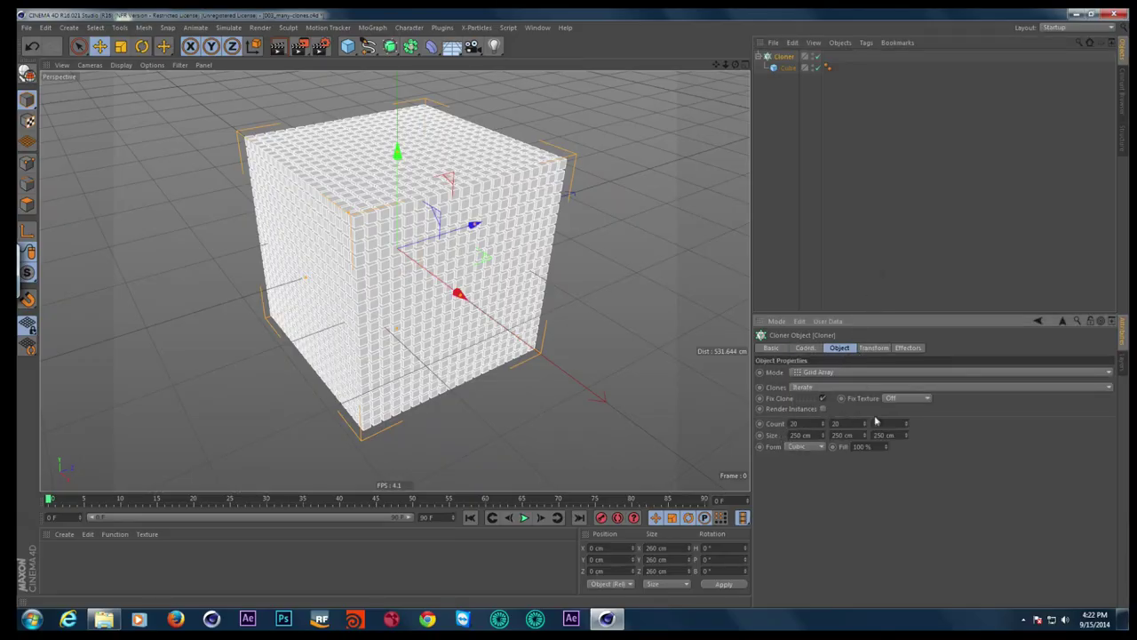
{"action": "left_click", "coordinate": [525, 518]}
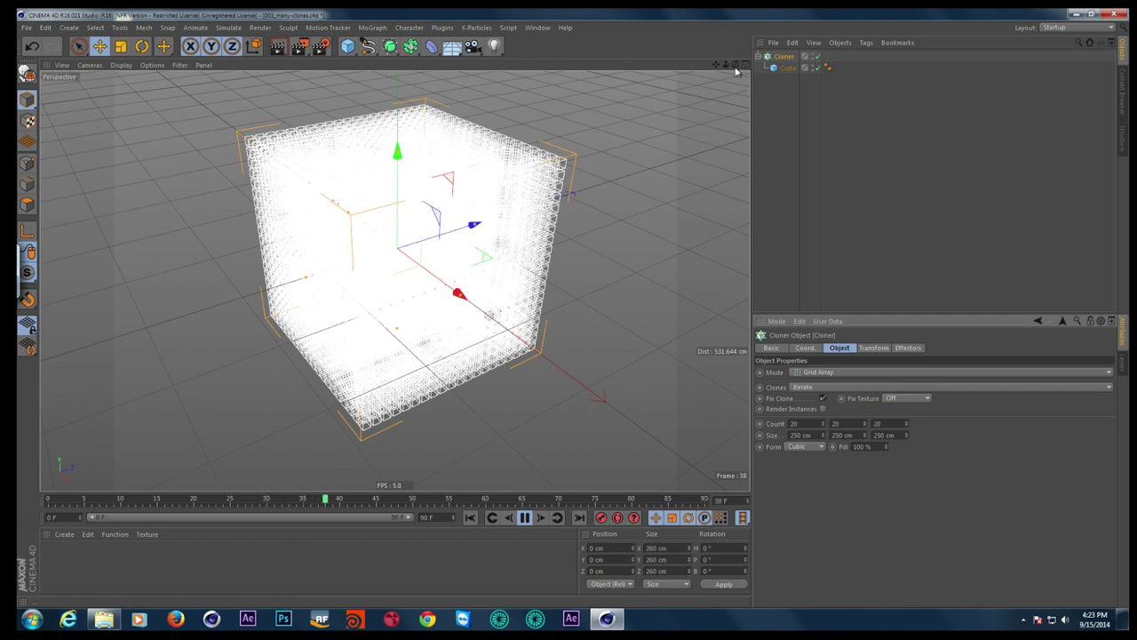
{"action": "left_click_drag", "start_coordinate": [444, 266], "coordinate": [411, 373], "text": "alt"}
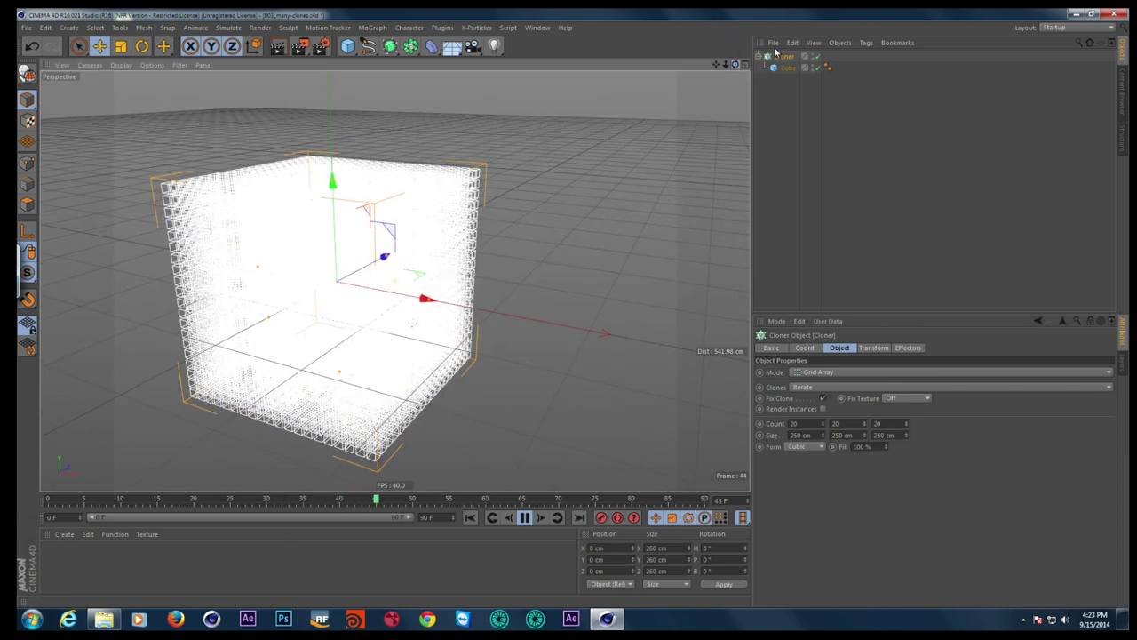
{"action": "left_click", "coordinate": [526, 517]}
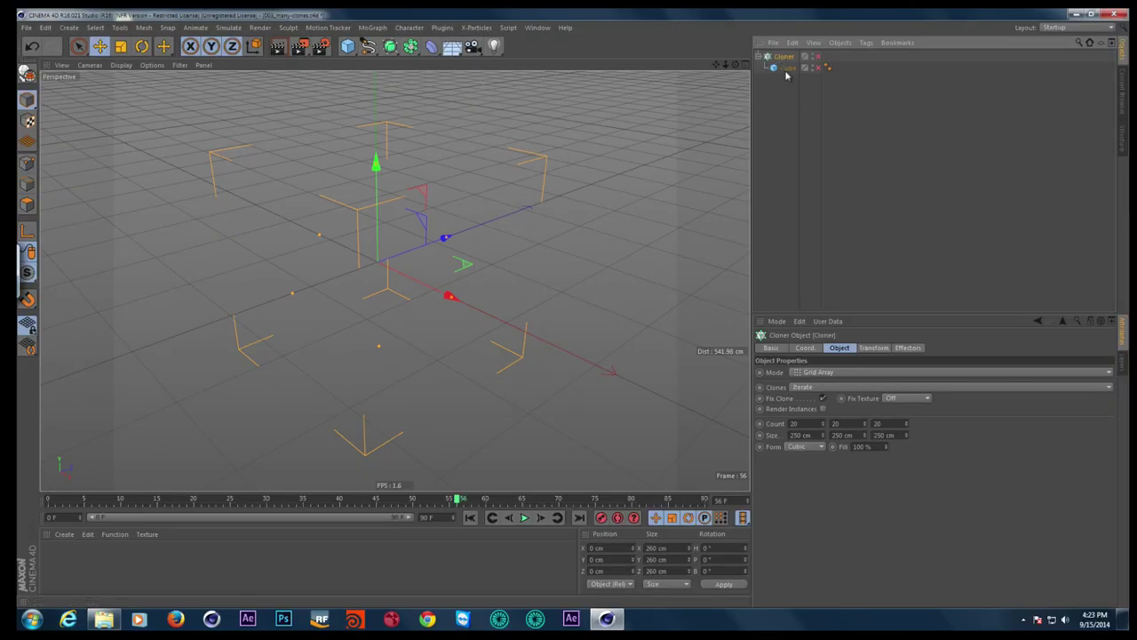
Select the Cube under the Cloner and add a MoGraph Matrix object
{"action": "left_click", "coordinate": [785, 70]}
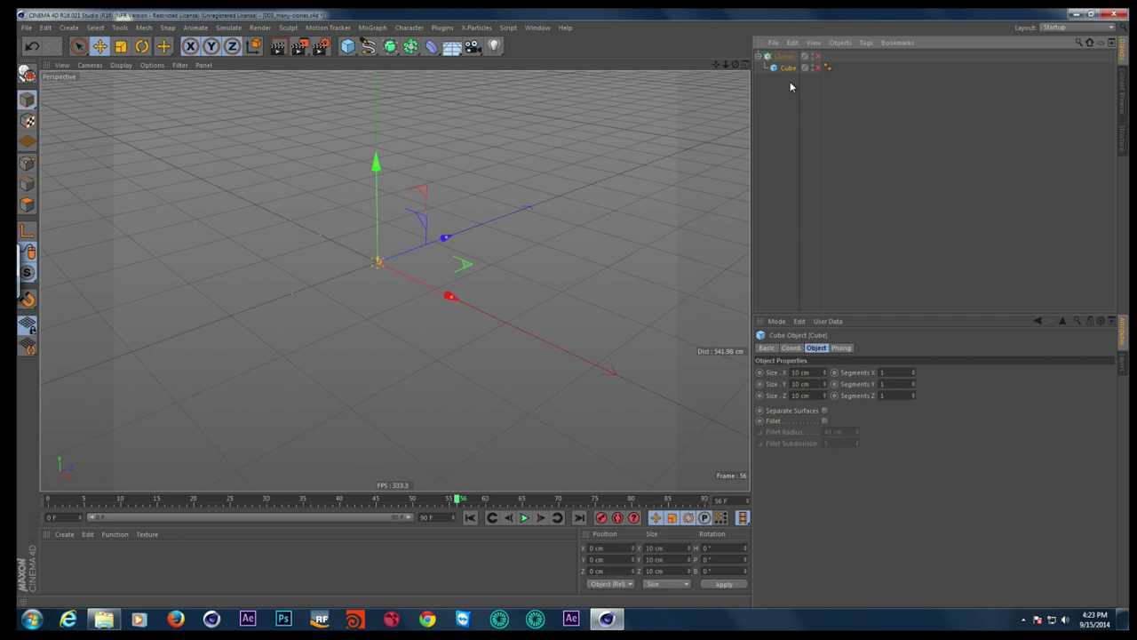
{"action": "left_click", "coordinate": [329, 27]}
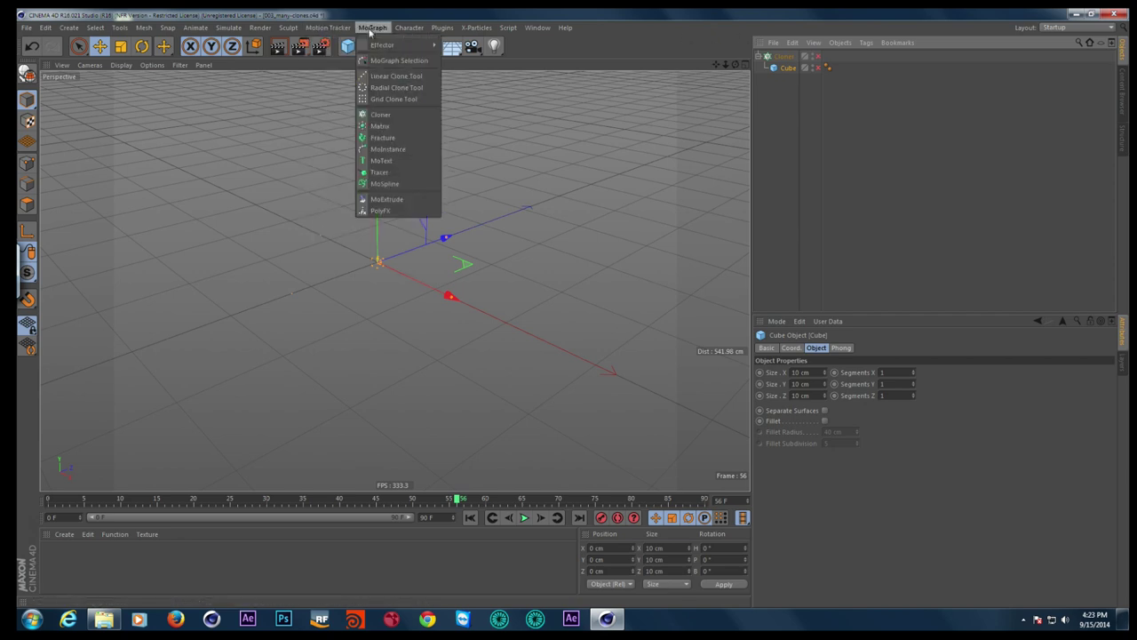
{"action": "left_click", "coordinate": [383, 130]}
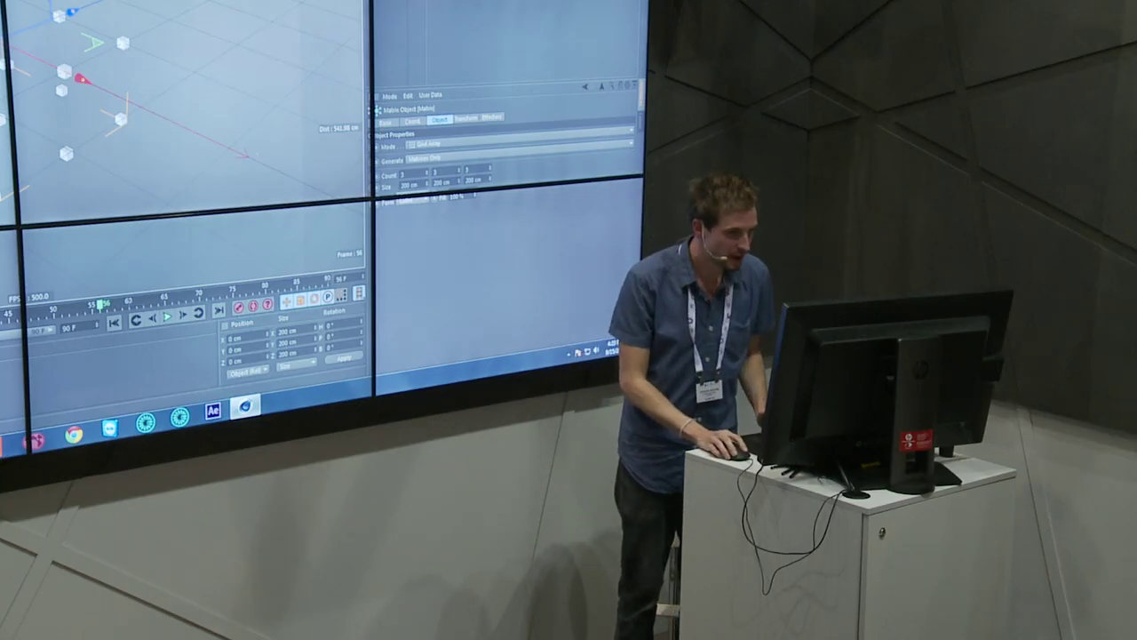
Set the Matrix to a 20 × 20 × 20 grid with 250 cm size on each axis
{"action": "left_click", "coordinate": [412, 173]}
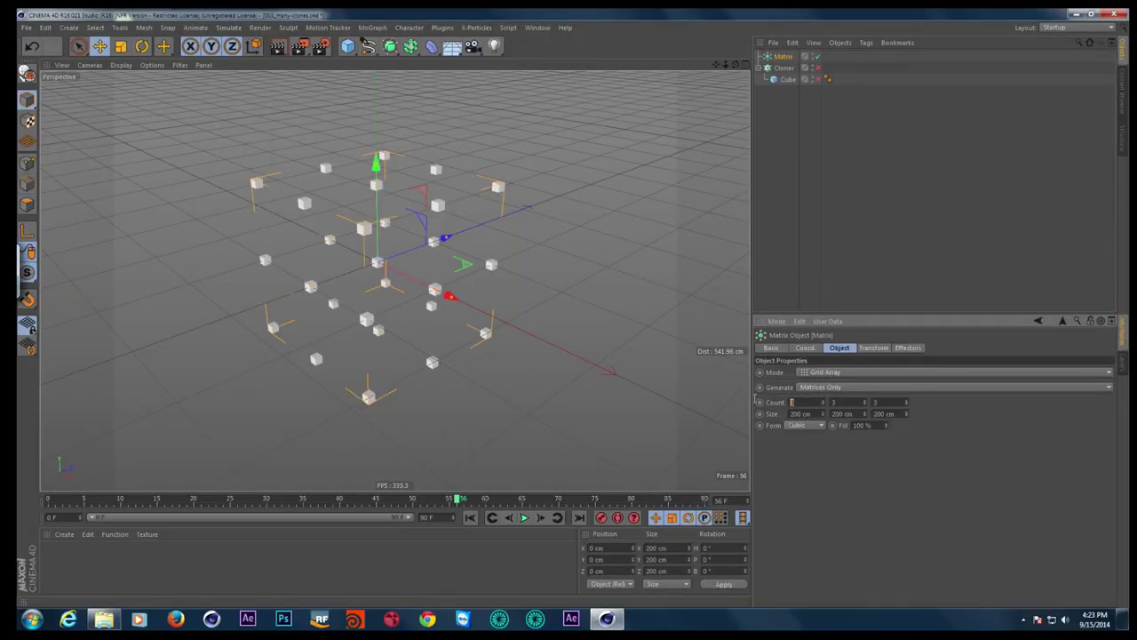
{"action": "key", "text": "Tab"}
{"action": "type", "text": "20"}
{"action": "key", "text": "Tab"}
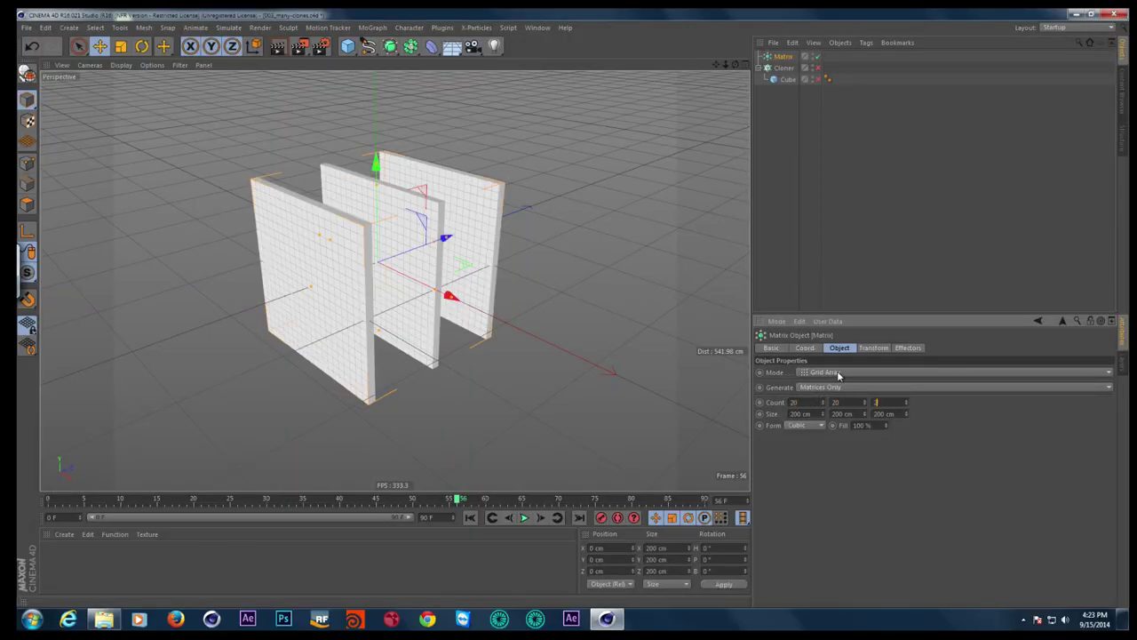
{"action": "key", "text": "Tab"}
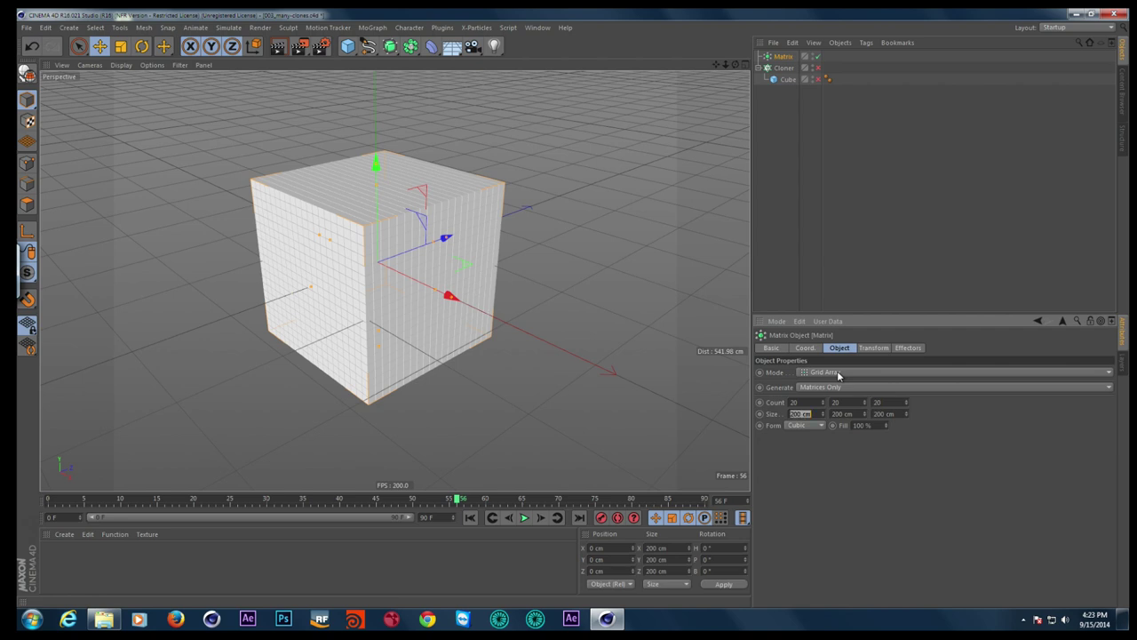
{"action": "type", "text": "250"}
{"action": "key", "text": "Tab"}
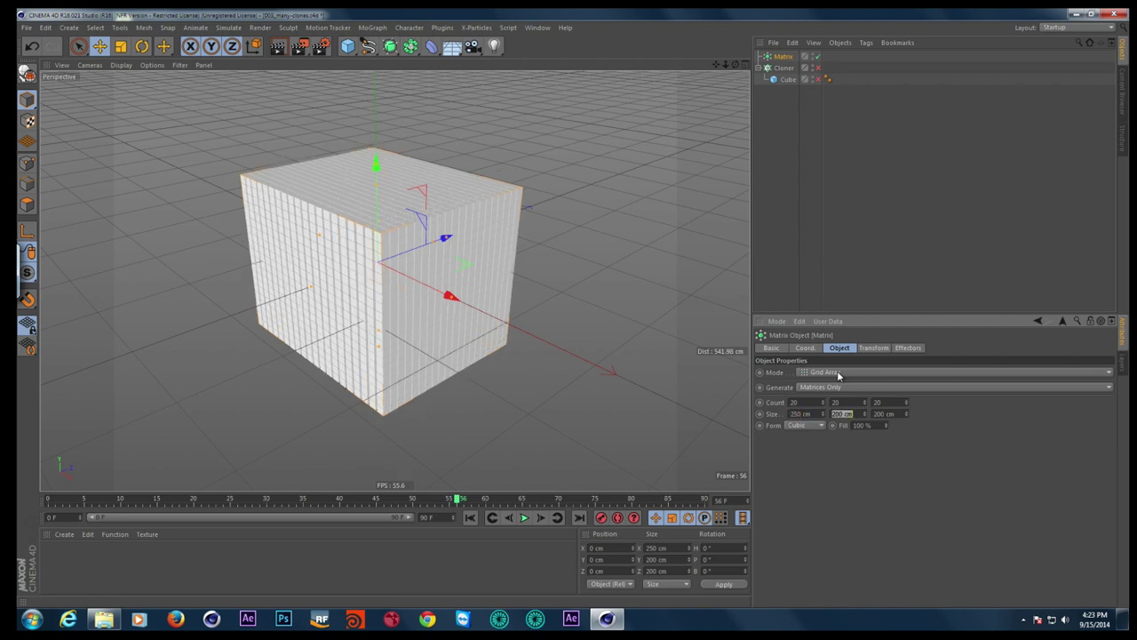
{"action": "type", "text": "250"}
{"action": "key", "text": "Tab"}
{"action": "type", "text": "0"}
{"action": "key", "text": "Tab"}
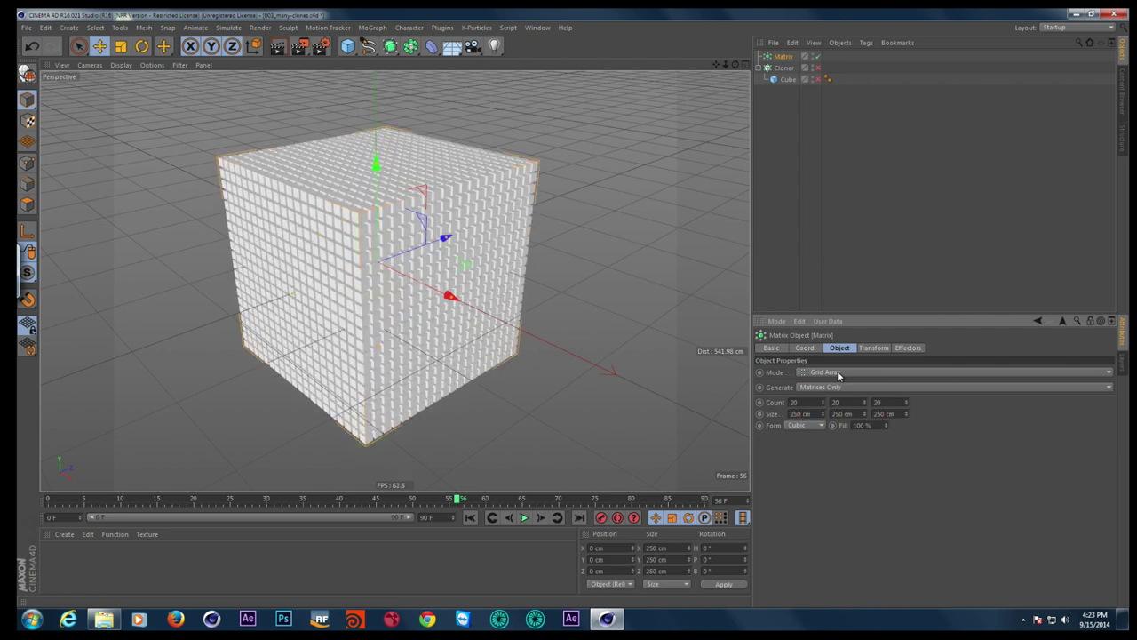
{"action": "left_click_drag", "start_coordinate": [485, 245], "coordinate": [508, 219], "text": "alt"}
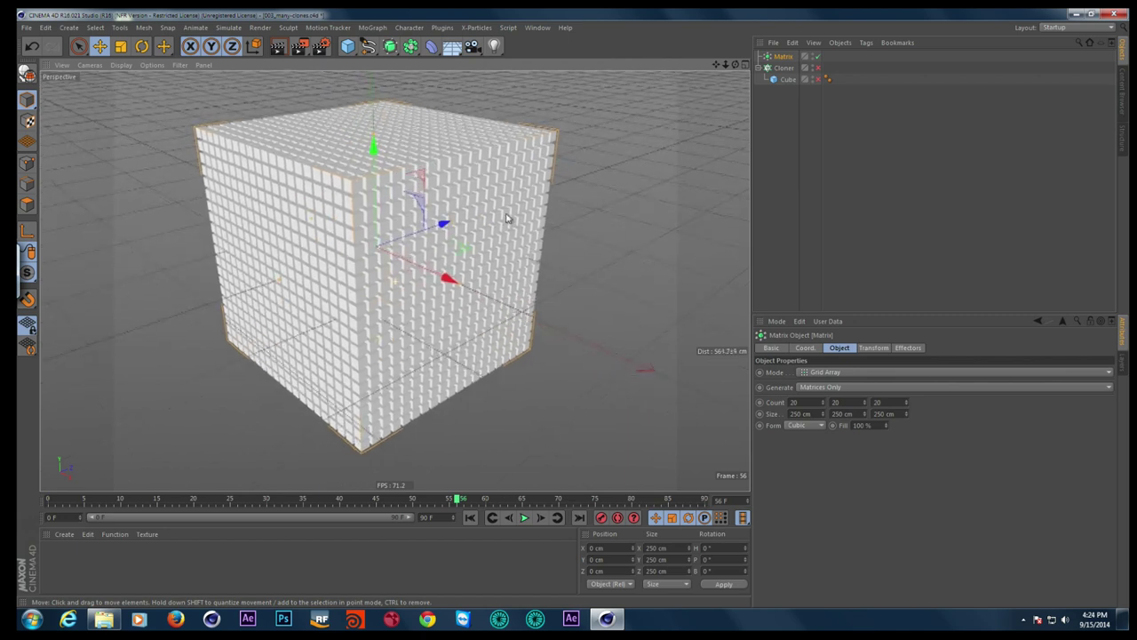
Toggle the Cloner's viewport visibility, then play the animation from frame 0 and stop it
{"action": "left_click", "coordinate": [817, 66]}
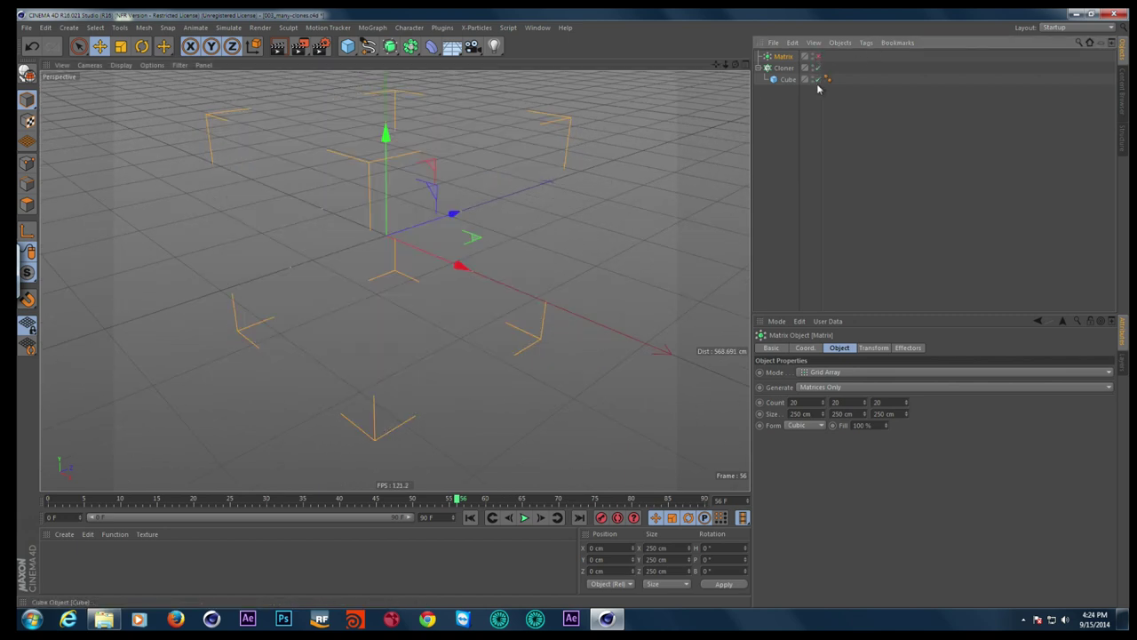
{"action": "left_click", "coordinate": [470, 518]}
{"action": "left_click", "coordinate": [523, 518]}
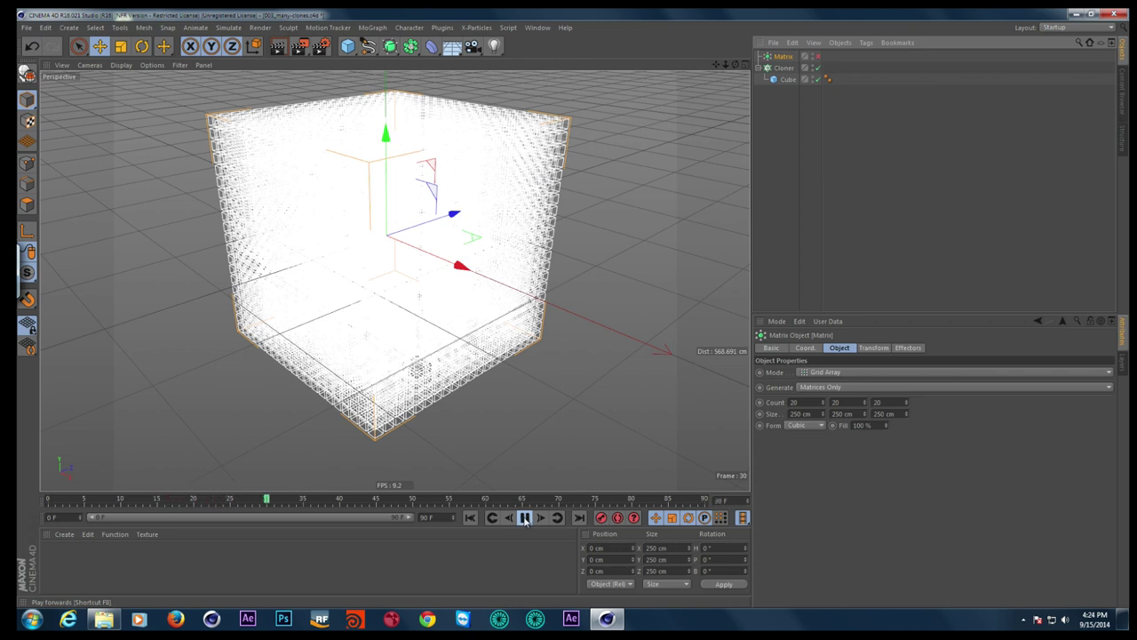
{"action": "left_click", "coordinate": [520, 520]}
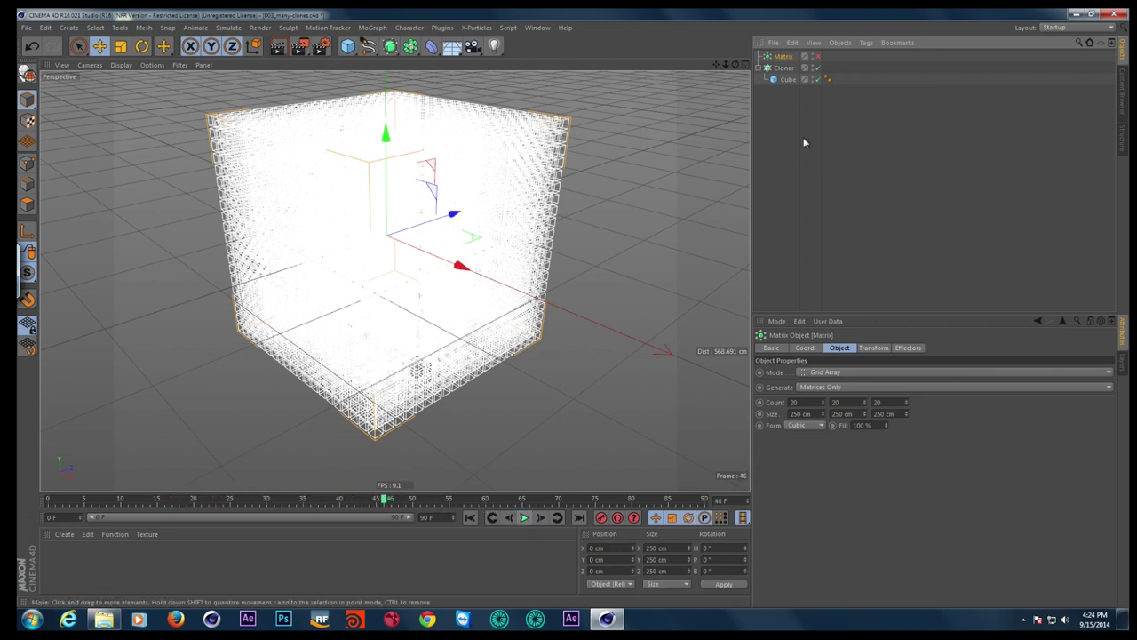
{"action": "left_click", "coordinate": [817, 67]}
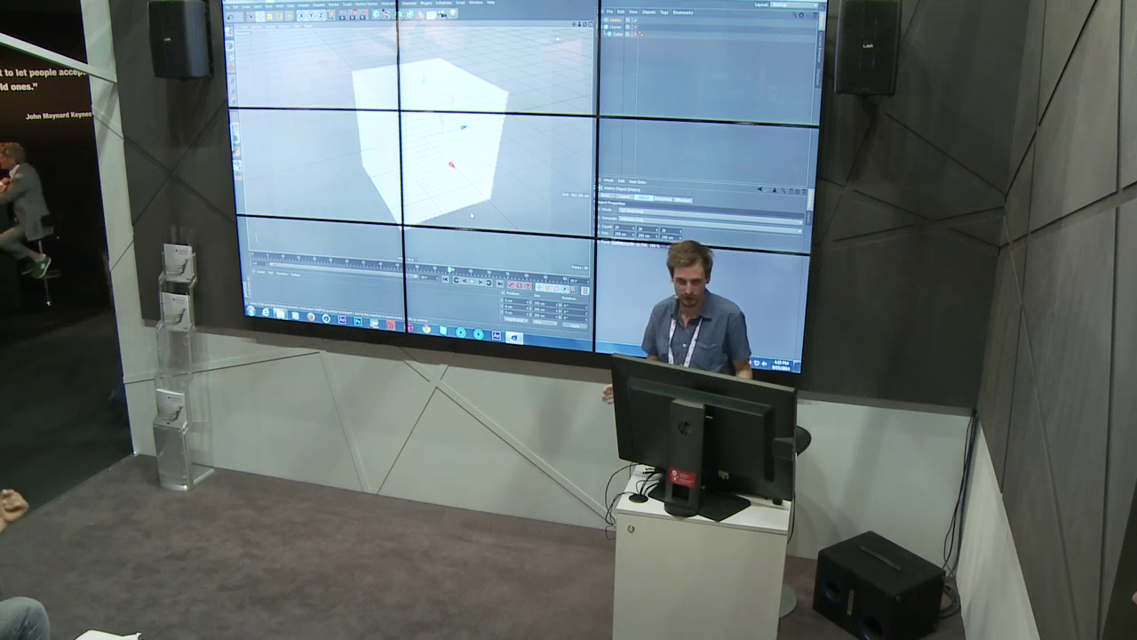
Add a Random effector with a Linear falloff shifted to cross the clone cube
{"action": "left_click", "coordinate": [391, 4]}
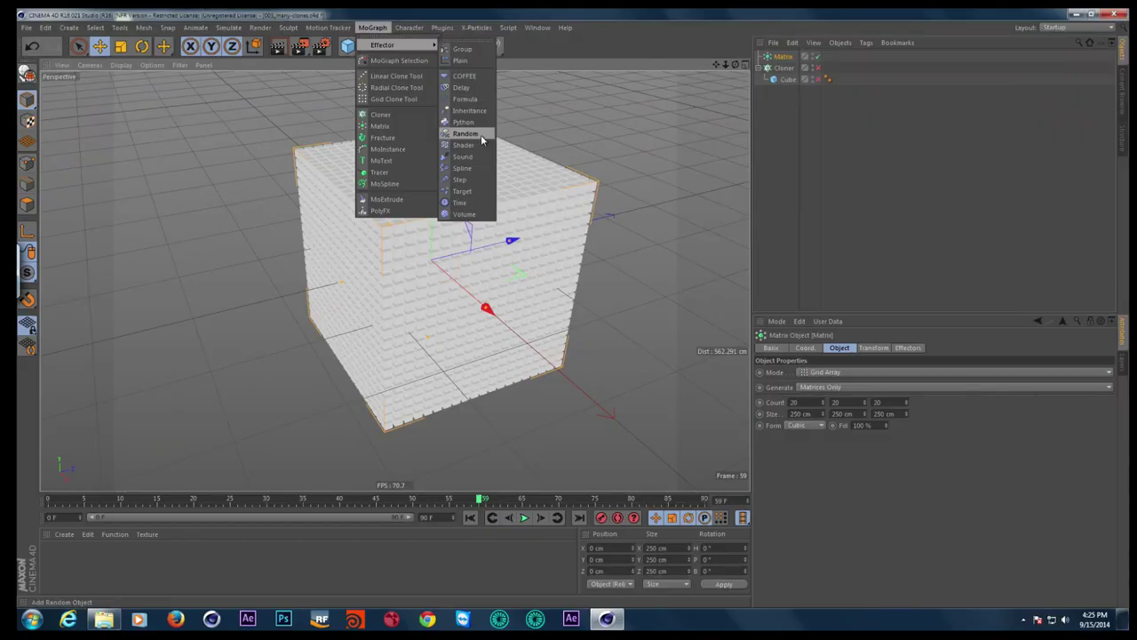
{"action": "left_click", "coordinate": [481, 134]}
{"action": "left_click", "coordinate": [940, 348]}
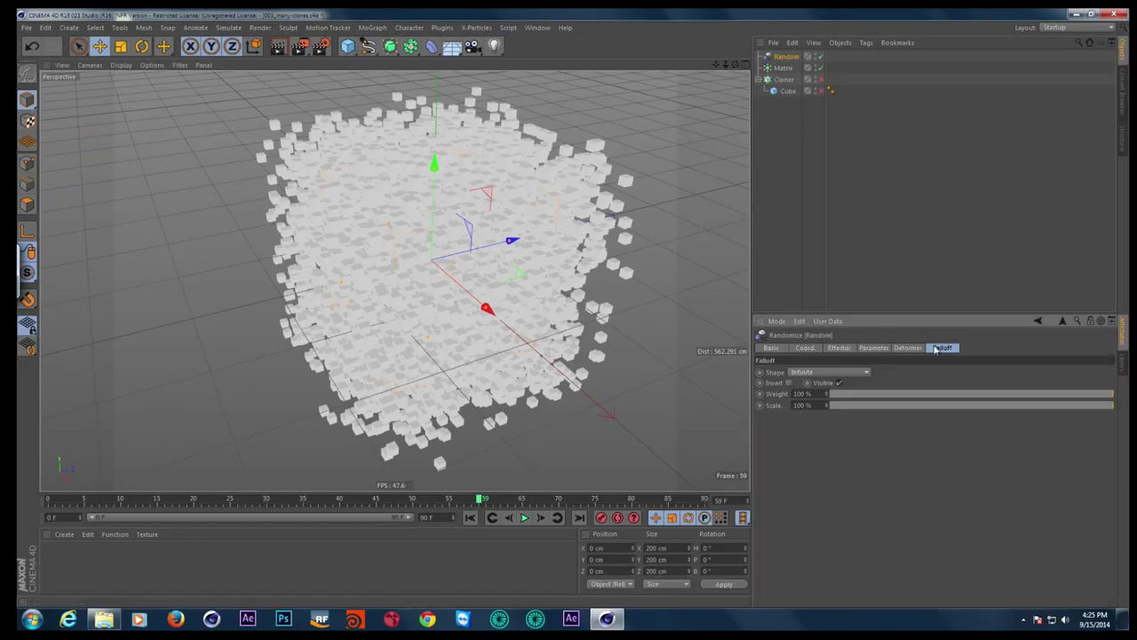
{"action": "left_click", "coordinate": [826, 374]}
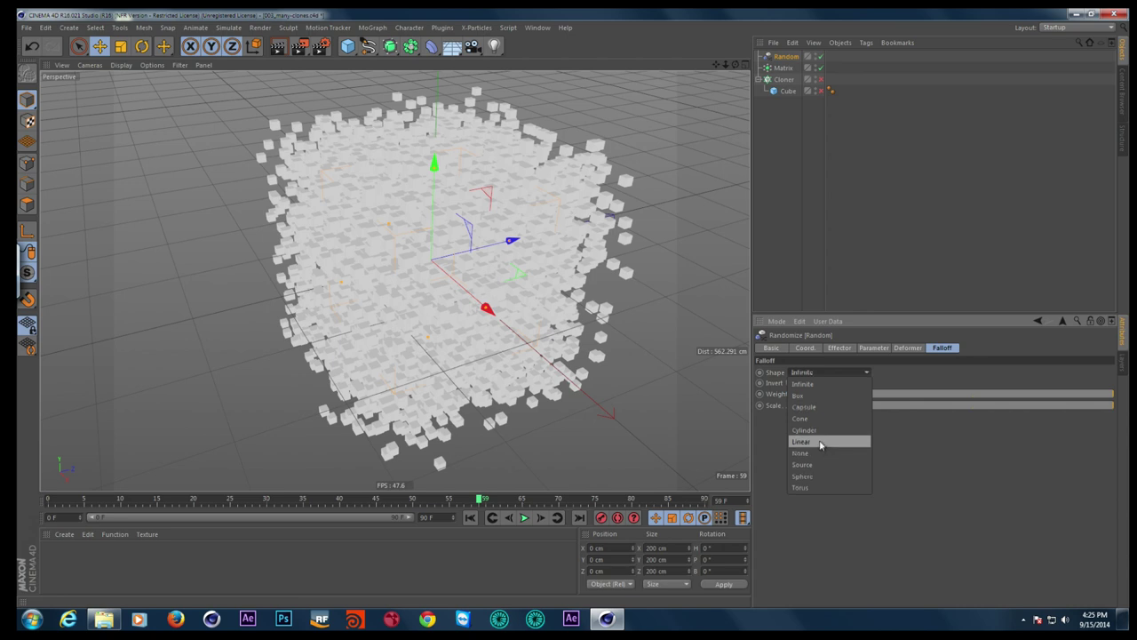
{"action": "left_click", "coordinate": [821, 442]}
{"action": "mouse_move", "coordinate": [511, 241]}
{"action": "left_mouse_down"}
{"action": "mouse_move", "coordinate": [550, 253]}
{"action": "mouse_move", "coordinate": [499, 270]}
{"action": "mouse_move", "coordinate": [524, 267]}
{"action": "left_mouse_up"}
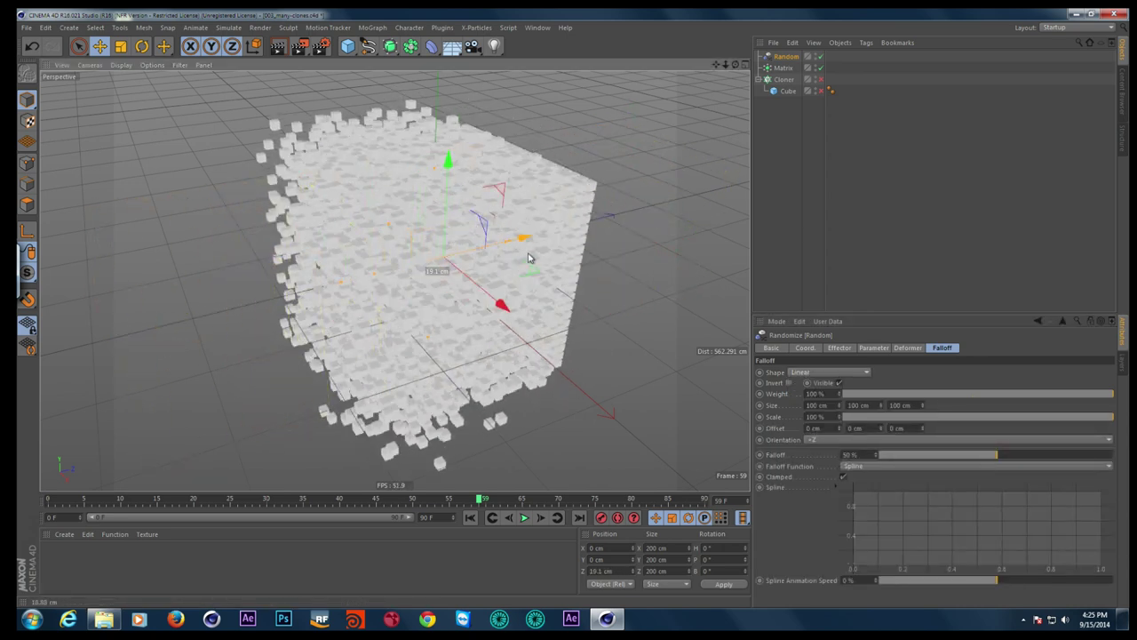
{"action": "left_click", "coordinate": [784, 68]}
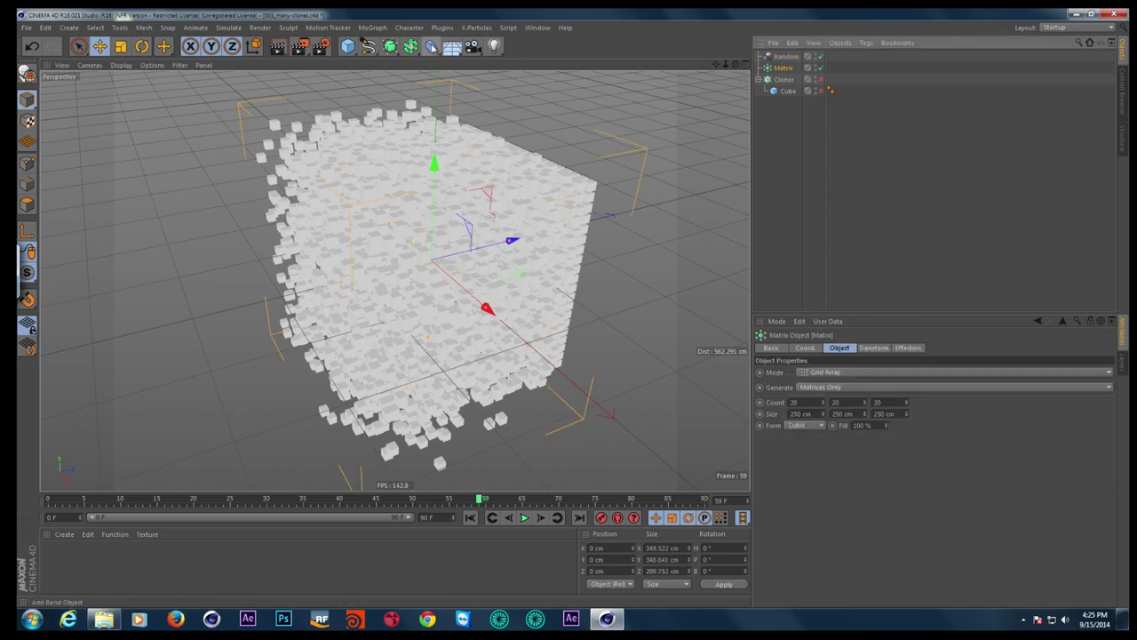
Nest a Twist deformer under the Matrix and raise its angle to about 168°
{"action": "left_click", "coordinate": [431, 46]}
{"action": "left_click", "coordinate": [511, 89]}
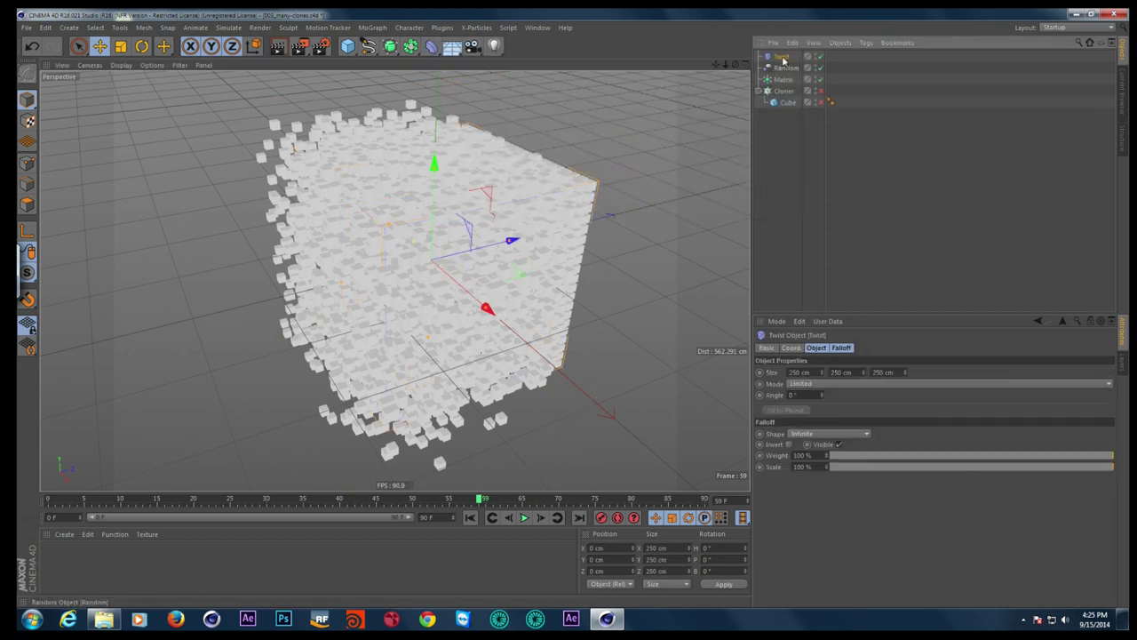
{"action": "left_click_drag", "start_coordinate": [784, 81], "coordinate": [783, 81]}
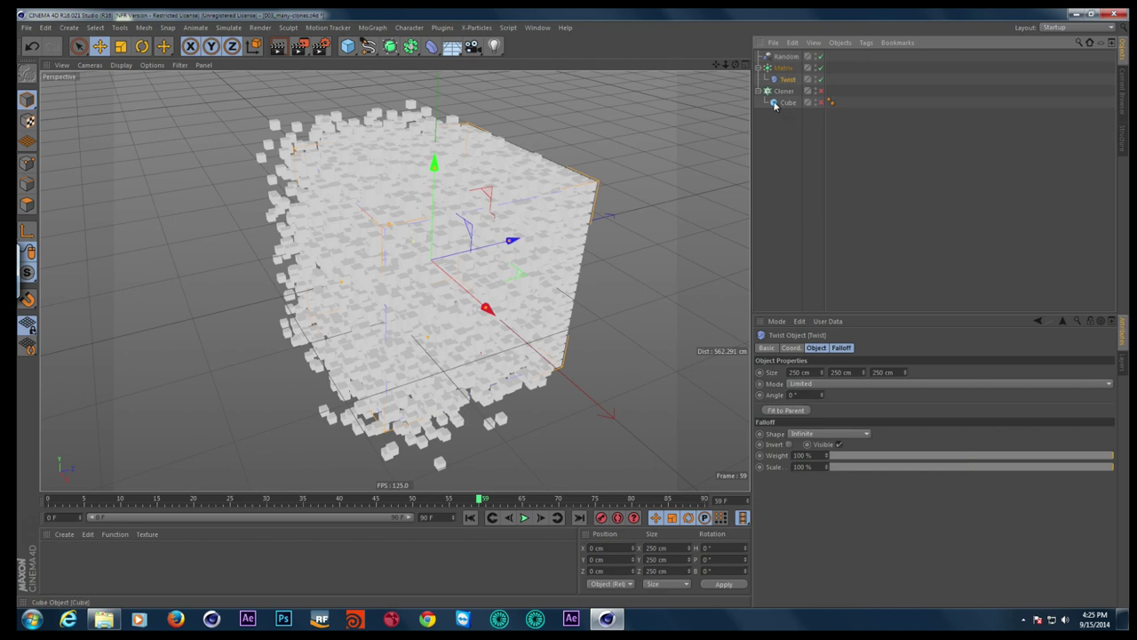
{"action": "mouse_move", "coordinate": [823, 397]}
{"action": "left_mouse_down"}
{"action": "mouse_move", "coordinate": [819, 287]}
{"action": "mouse_move", "coordinate": [817, 302]}
{"action": "left_mouse_up"}
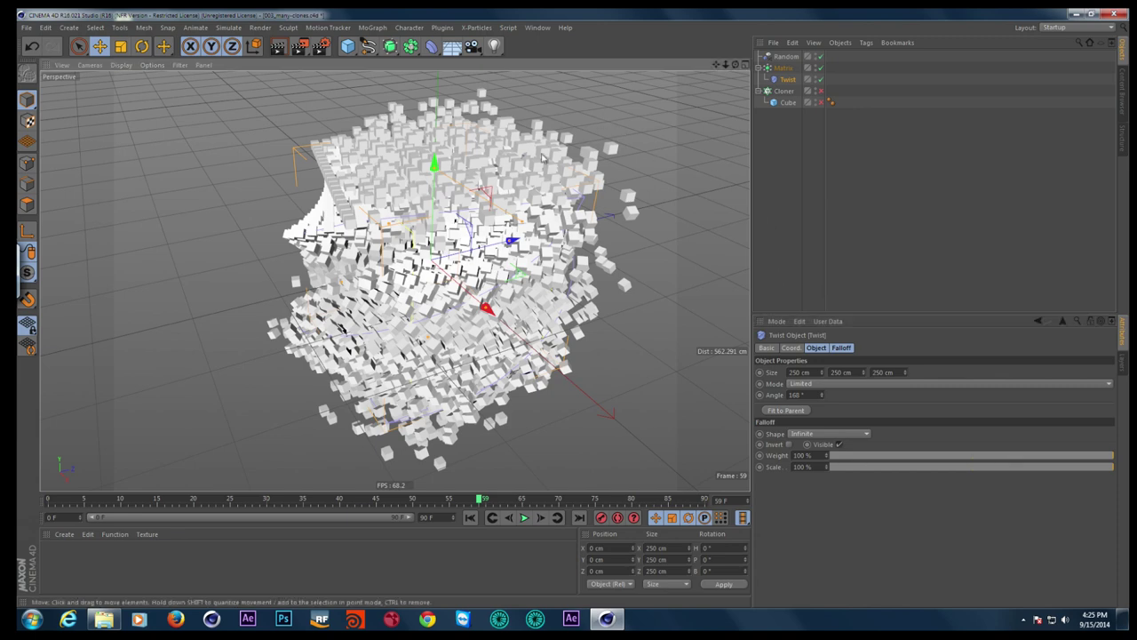
{"action": "scroll", "coordinate": [544, 157], "scroll_direction": "up", "scroll_amount": 3}
{"action": "scroll", "coordinate": [551, 158], "scroll_direction": "up", "scroll_amount": 3}
{"action": "left_click_drag", "start_coordinate": [533, 172], "coordinate": [548, 152], "text": "alt"}
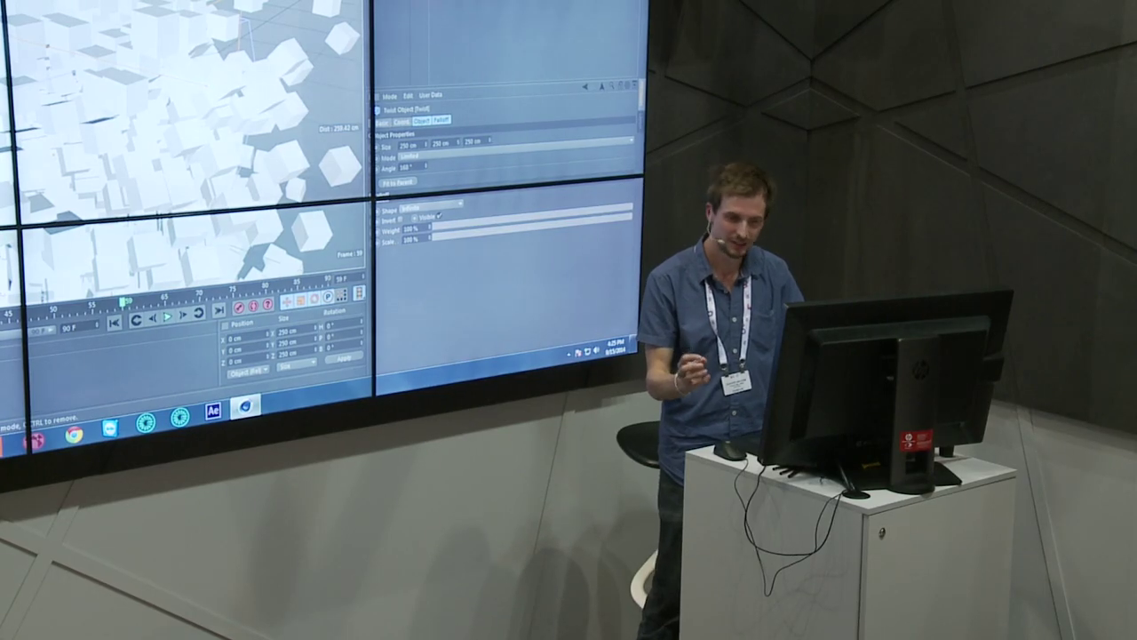
{"action": "scroll", "coordinate": [52, 29], "scroll_direction": "down", "scroll_amount": 5}
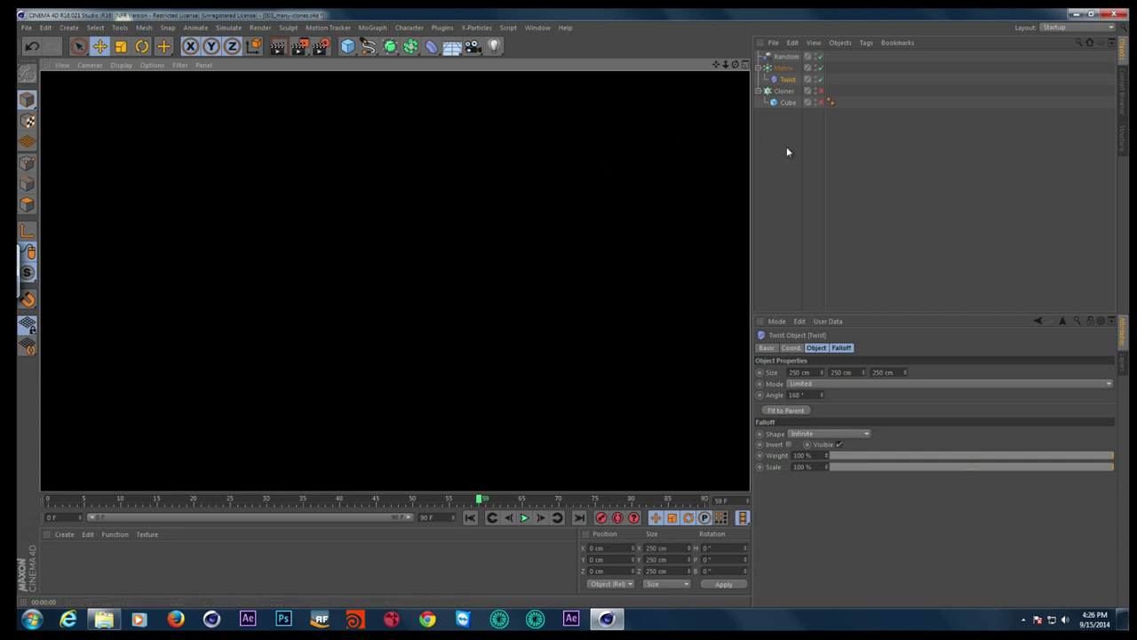
Select the Matrix and confirm the Cloner mode stays Grid Array
{"action": "left_click", "coordinate": [787, 146]}
{"action": "left_click", "coordinate": [784, 68]}
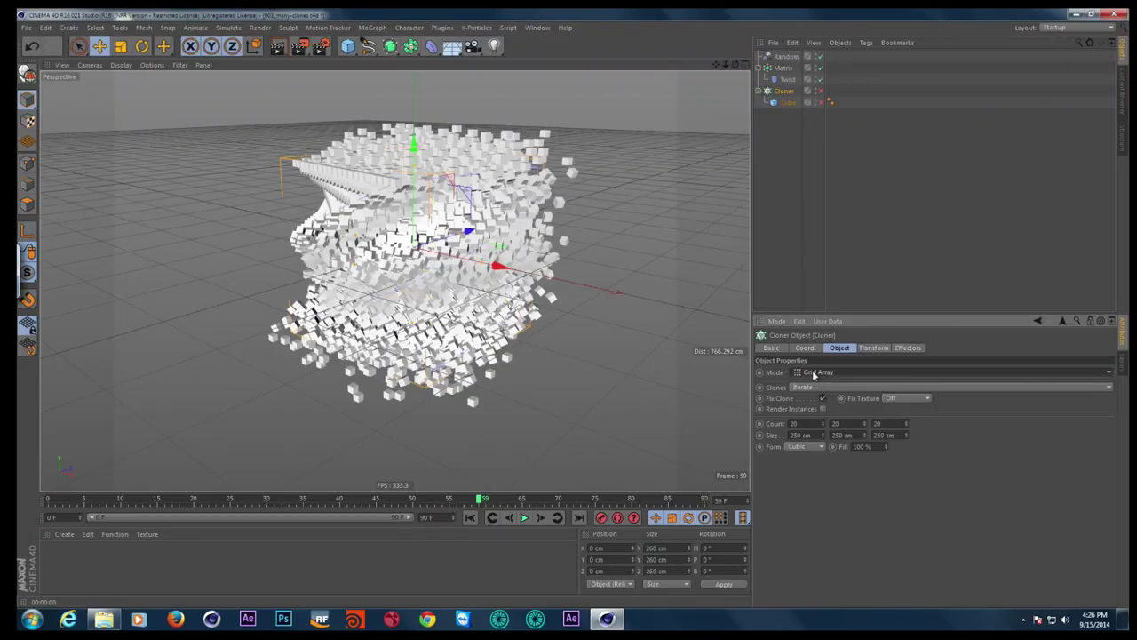
{"action": "left_click", "coordinate": [813, 374]}
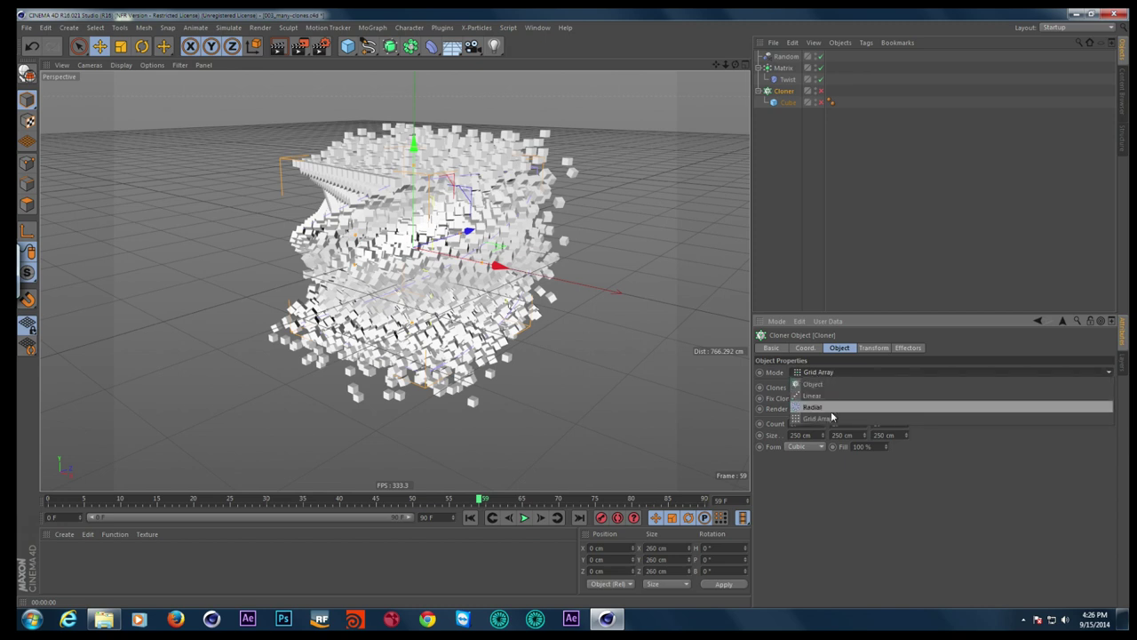
{"action": "left_click", "coordinate": [809, 286]}
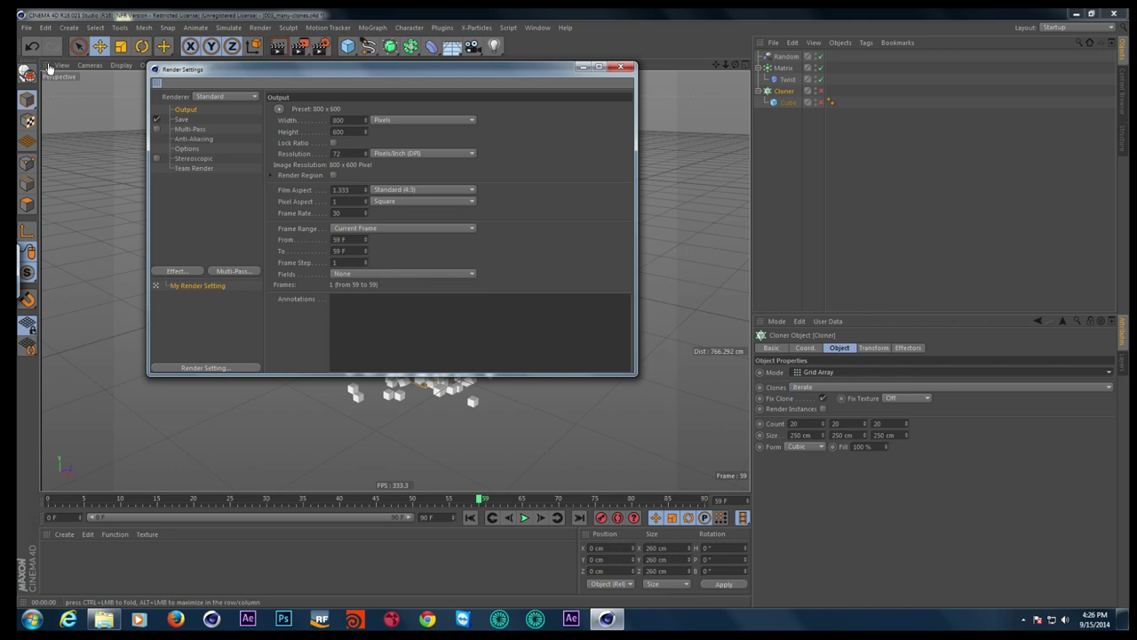
Dock the render settings and set the Cloner to Object mode cloning onto the Matrix
{"action": "left_click_drag", "start_coordinate": [50, 69], "coordinate": [53, 70]}
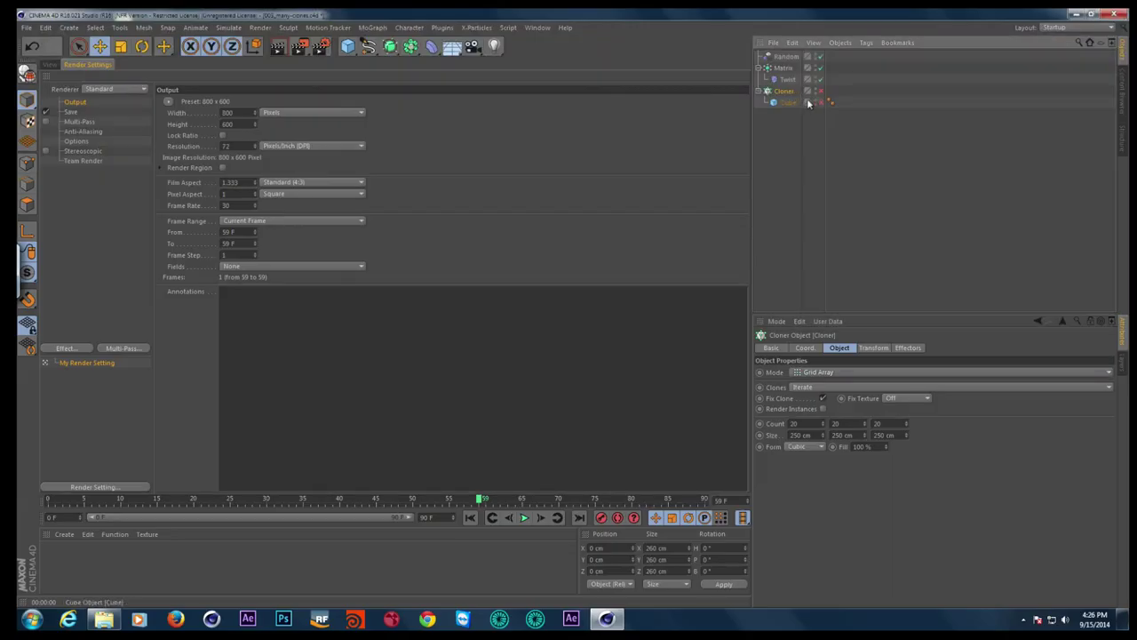
{"action": "left_click", "coordinate": [816, 377]}
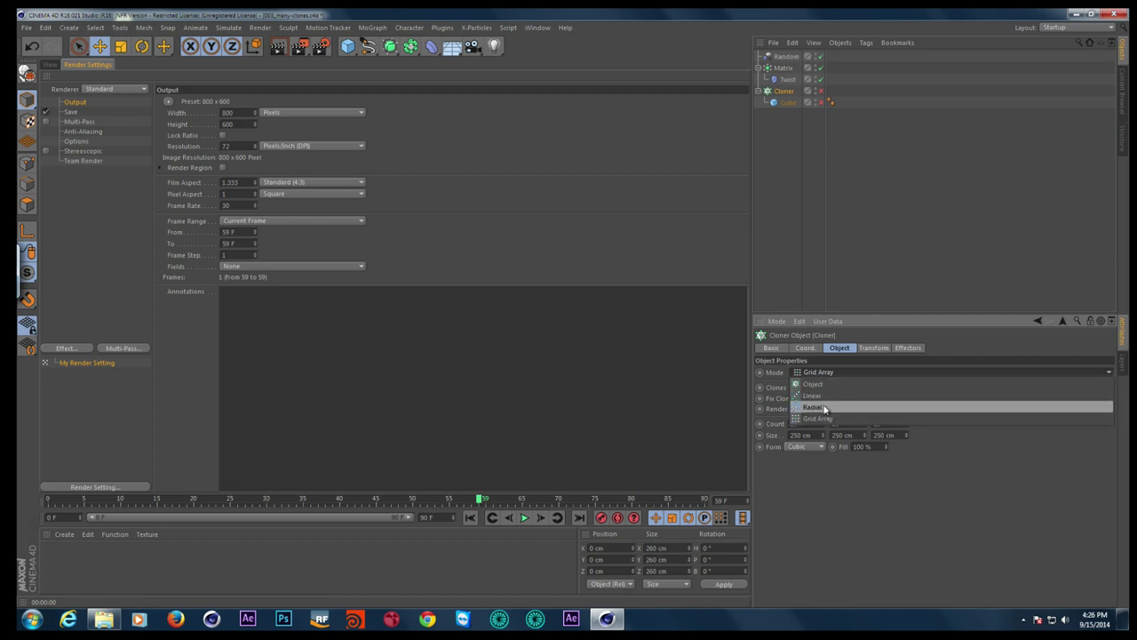
{"action": "left_click", "coordinate": [825, 385]}
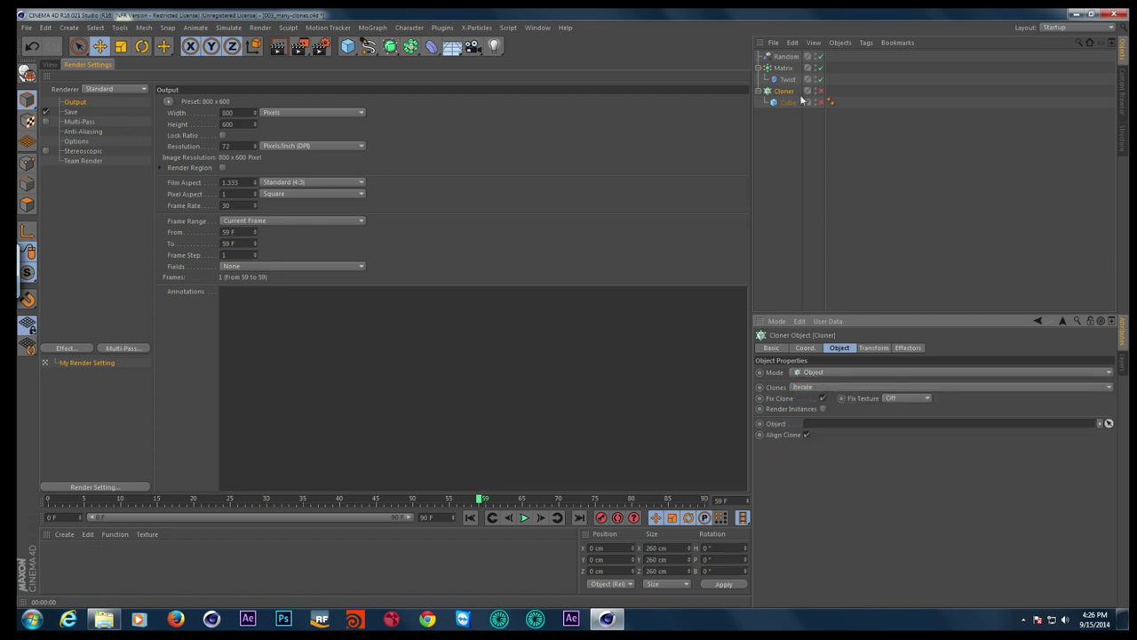
{"action": "left_click_drag", "start_coordinate": [792, 72], "coordinate": [824, 122]}
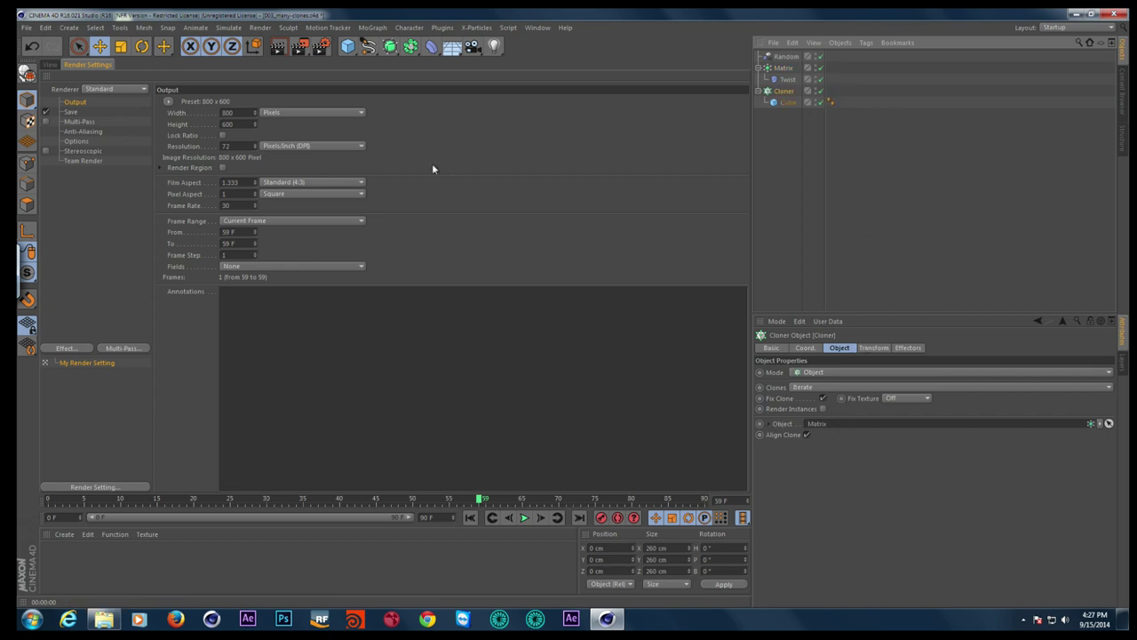
Render a test image to the Picture Viewer, close it, and start a new empty scene
{"action": "left_click", "coordinate": [304, 51]}
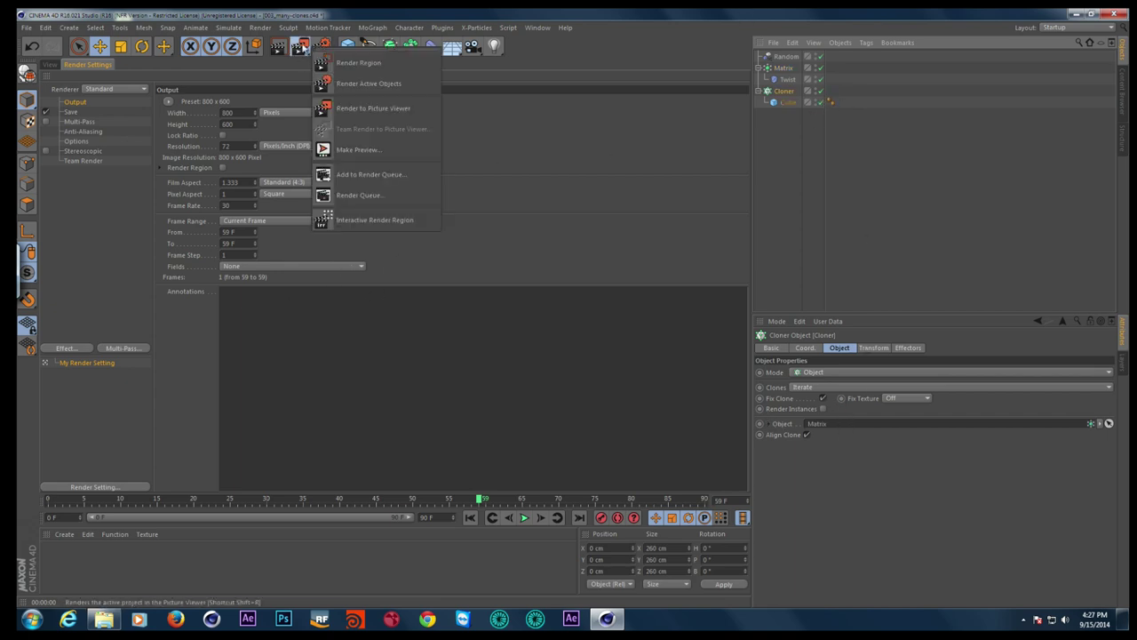
{"action": "left_click", "coordinate": [302, 47]}
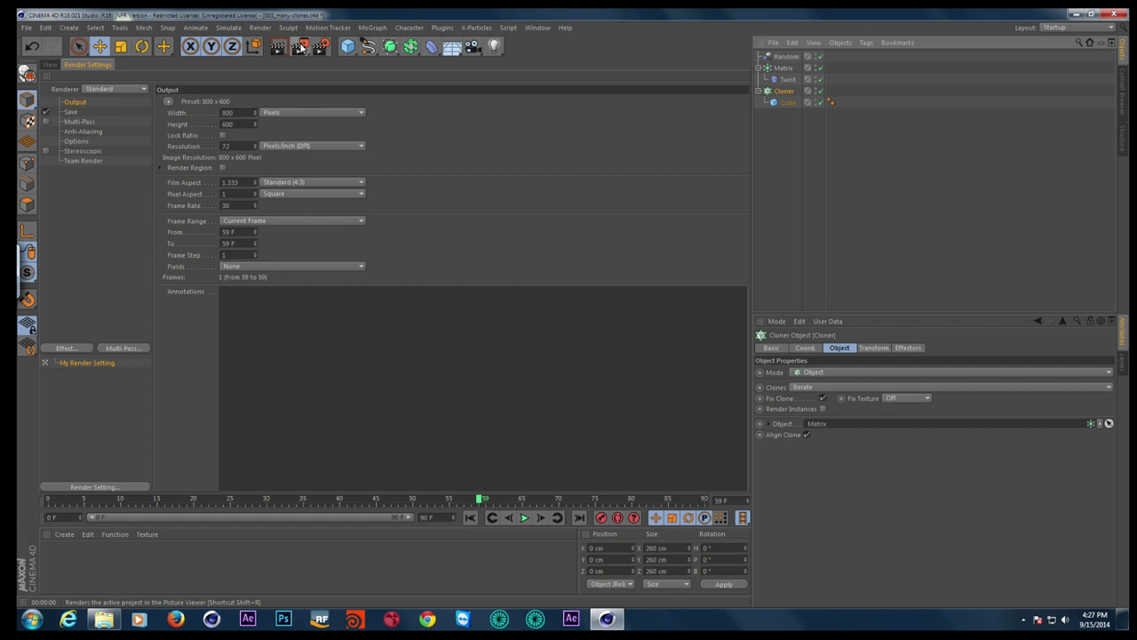
{"action": "left_click", "coordinate": [300, 47]}
{"action": "left_click_drag", "start_coordinate": [459, 123], "coordinate": [555, 72]}
{"action": "left_click", "coordinate": [821, 68]}
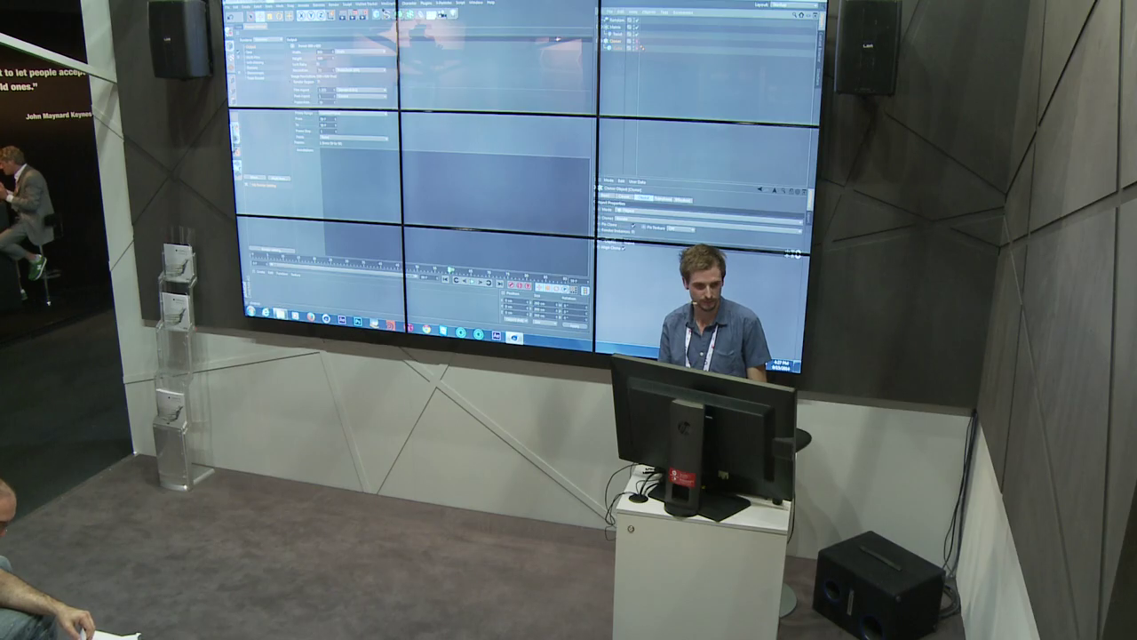
{"action": "key", "text": "Escape"}
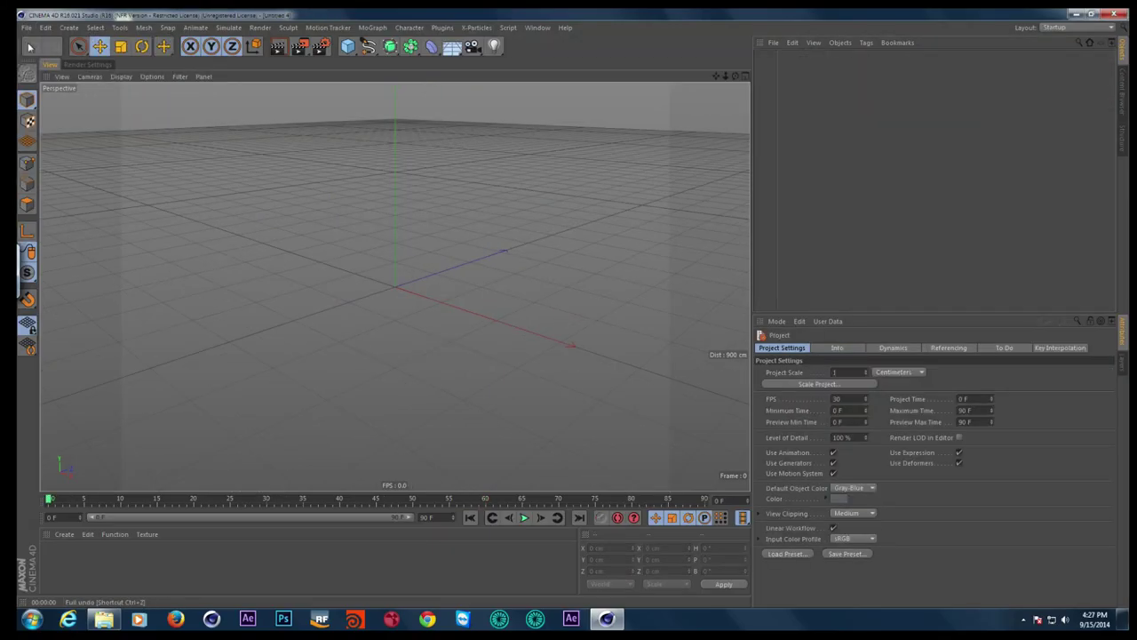
Add a particle Emitter with birthrate 30 and speed 250 cm at 20% variation
{"action": "left_click", "coordinate": [372, 27]}
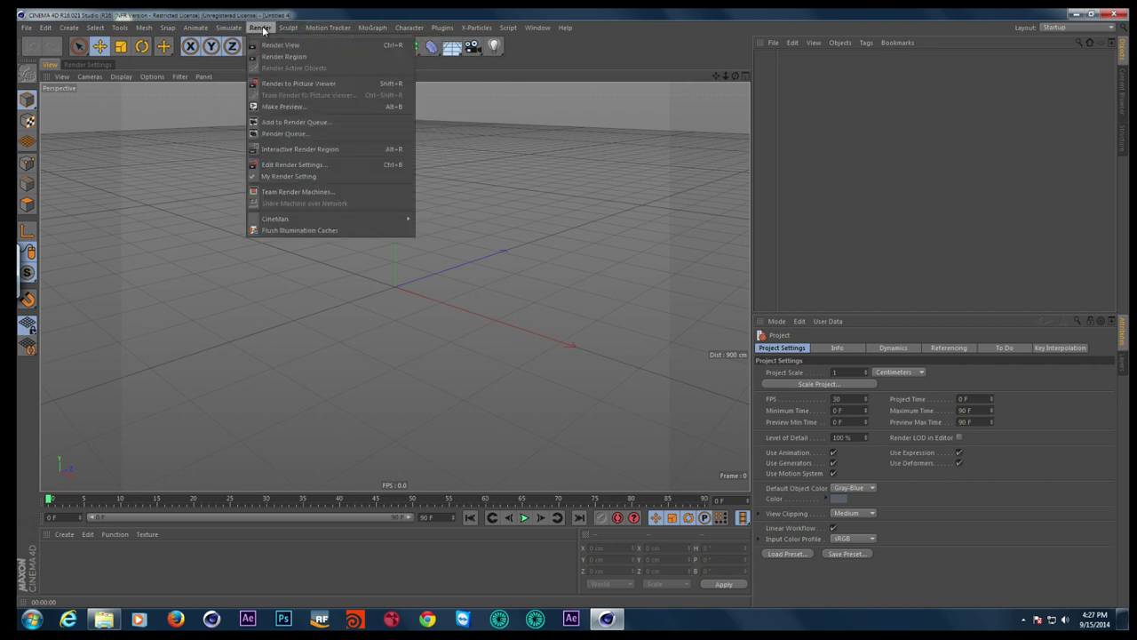
{"action": "mouse_move", "coordinate": [233, 72]}
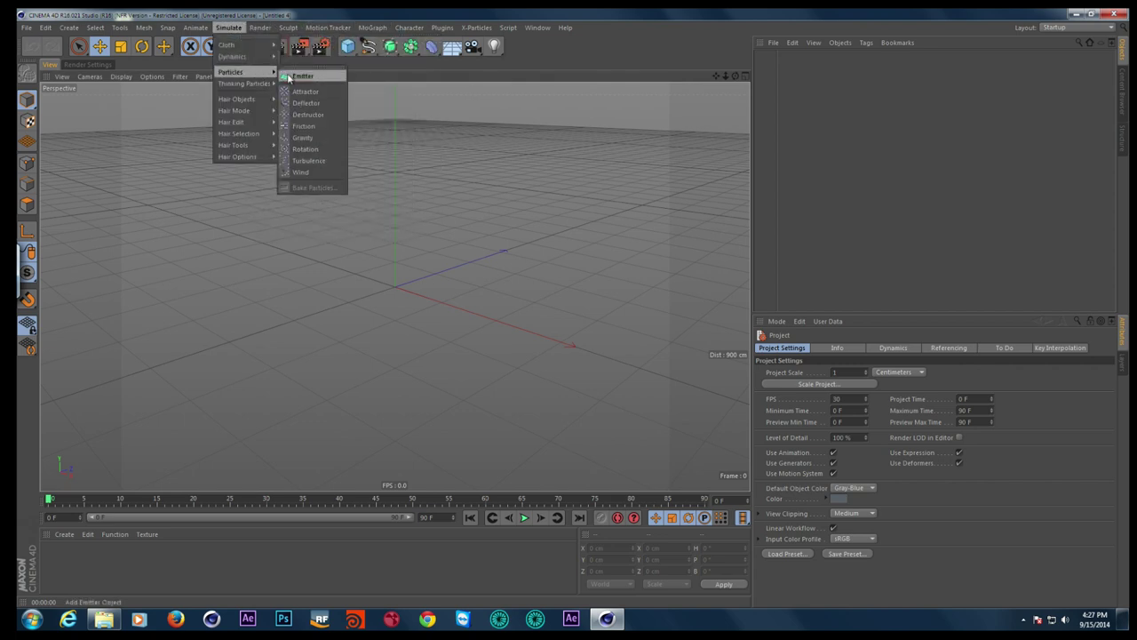
{"action": "left_click", "coordinate": [300, 76]}
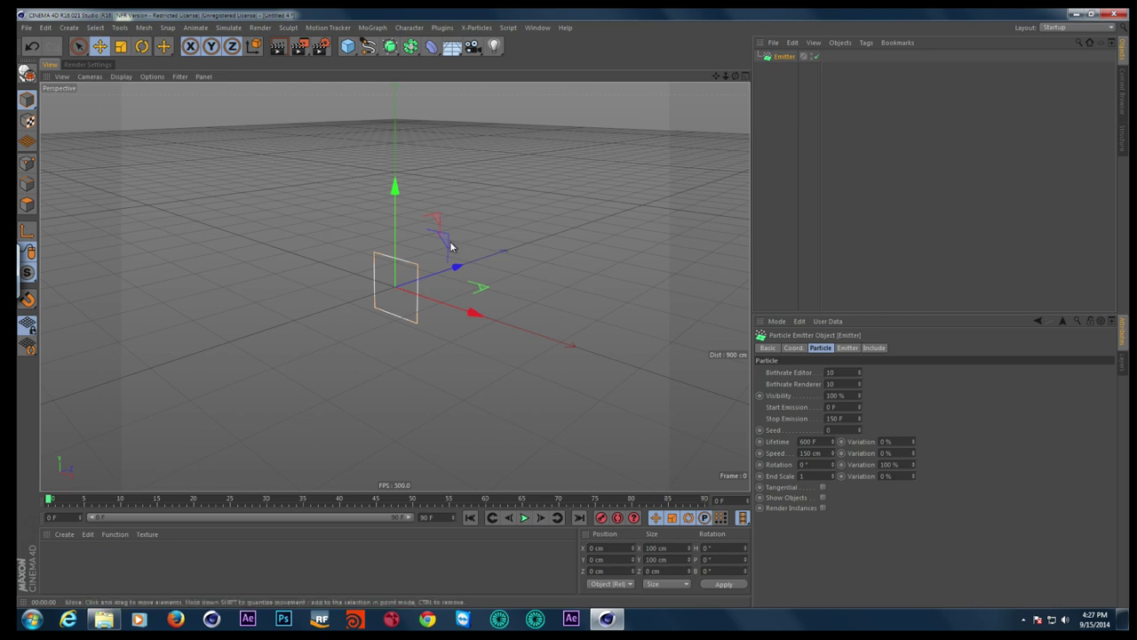
{"action": "mouse_move", "coordinate": [483, 276]}
{"action": "left_mouse_down", "text": "alt"}
{"action": "mouse_move", "coordinate": [327, 297]}
{"action": "mouse_move", "coordinate": [441, 287]}
{"action": "mouse_move", "coordinate": [311, 238]}
{"action": "left_mouse_up", "text": "alt"}
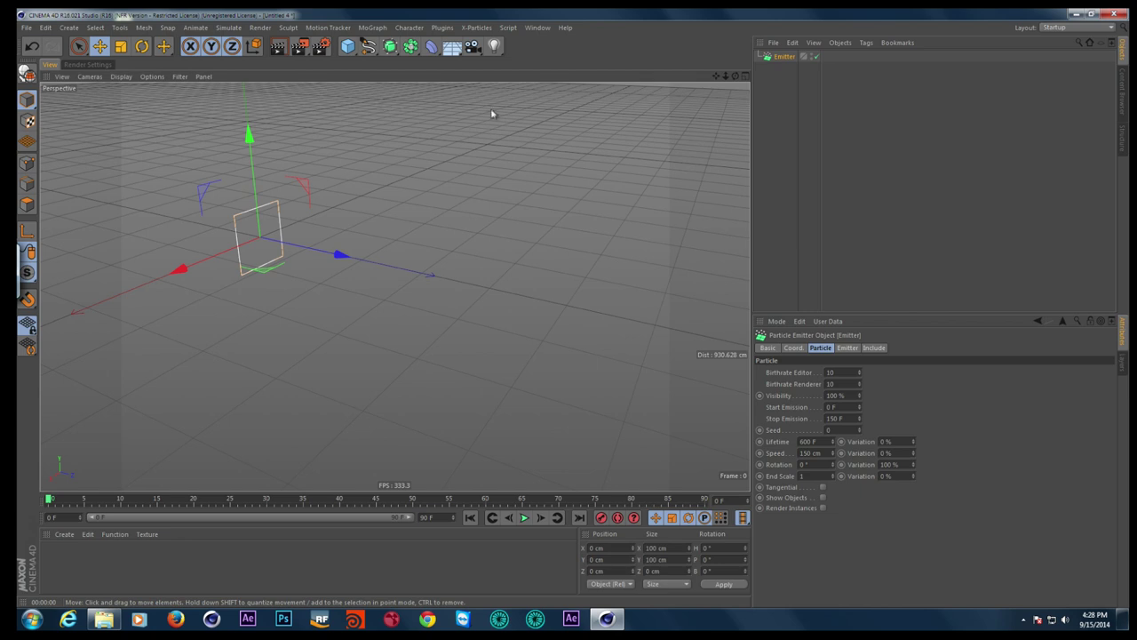
{"action": "mouse_move", "coordinate": [345, 183]}
{"action": "left_mouse_down", "text": "alt"}
{"action": "mouse_move", "coordinate": [302, 213]}
{"action": "mouse_move", "coordinate": [252, 205]}
{"action": "left_mouse_up", "text": "alt"}
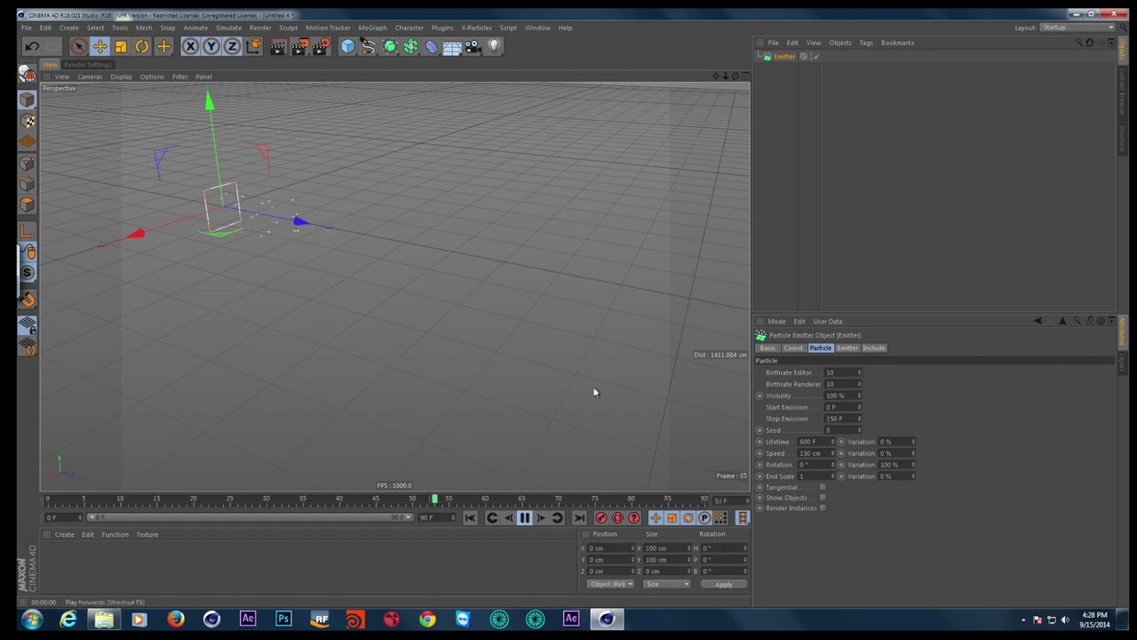
{"action": "left_click", "coordinate": [838, 373]}
{"action": "type", "text": "30"}
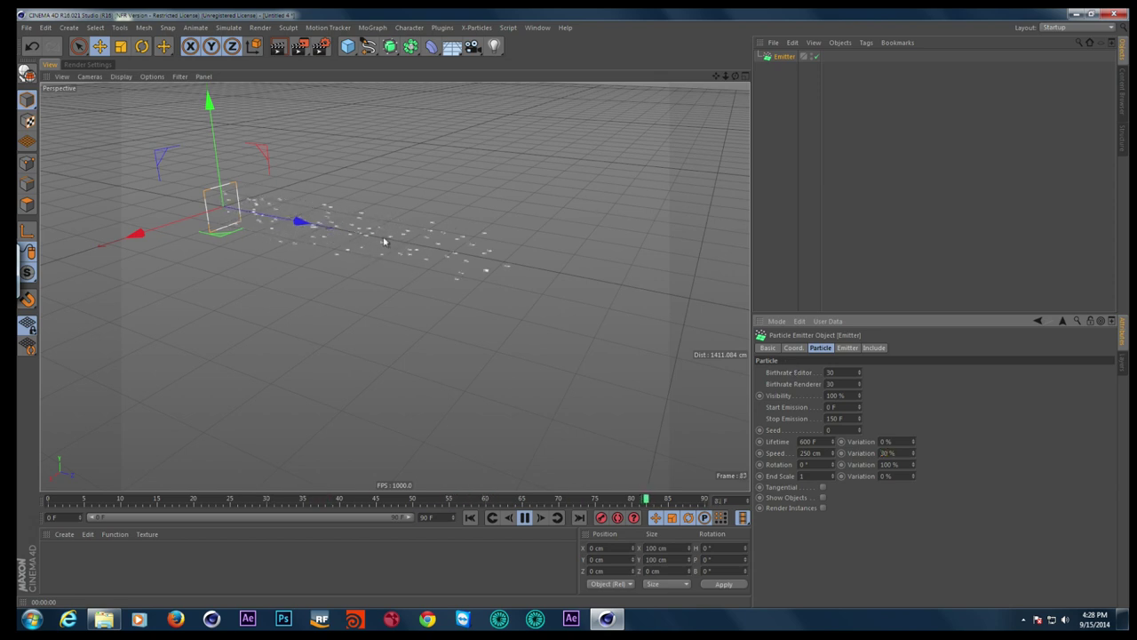
{"action": "scroll", "coordinate": [335, 211], "scroll_direction": "up", "scroll_amount": 2}
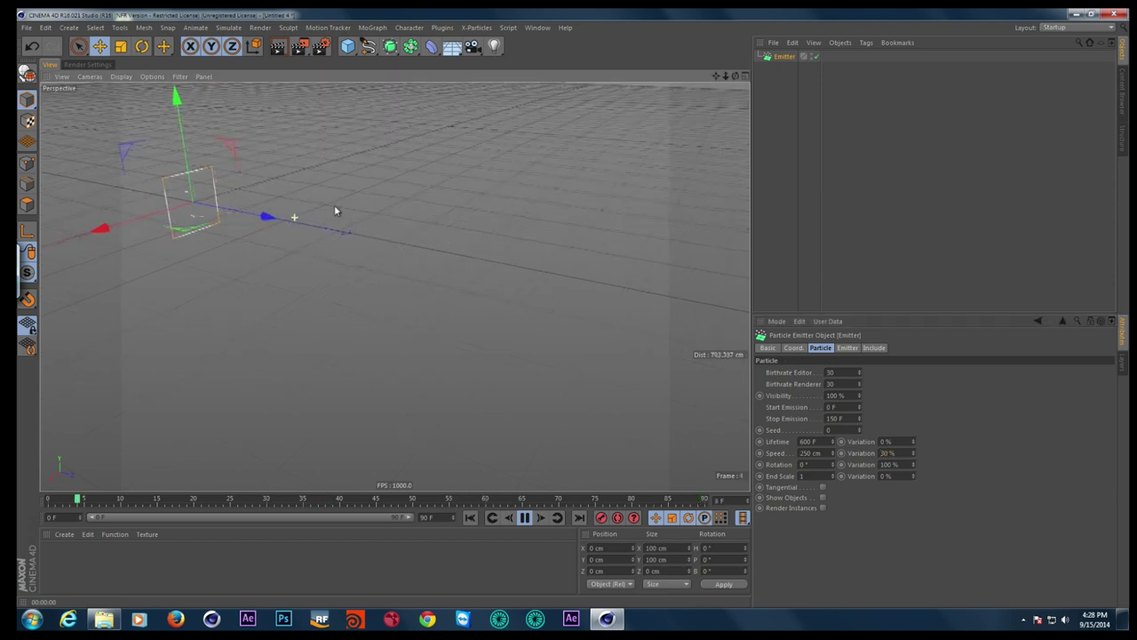
{"action": "scroll", "coordinate": [409, 222], "scroll_direction": "up", "scroll_amount": 3}
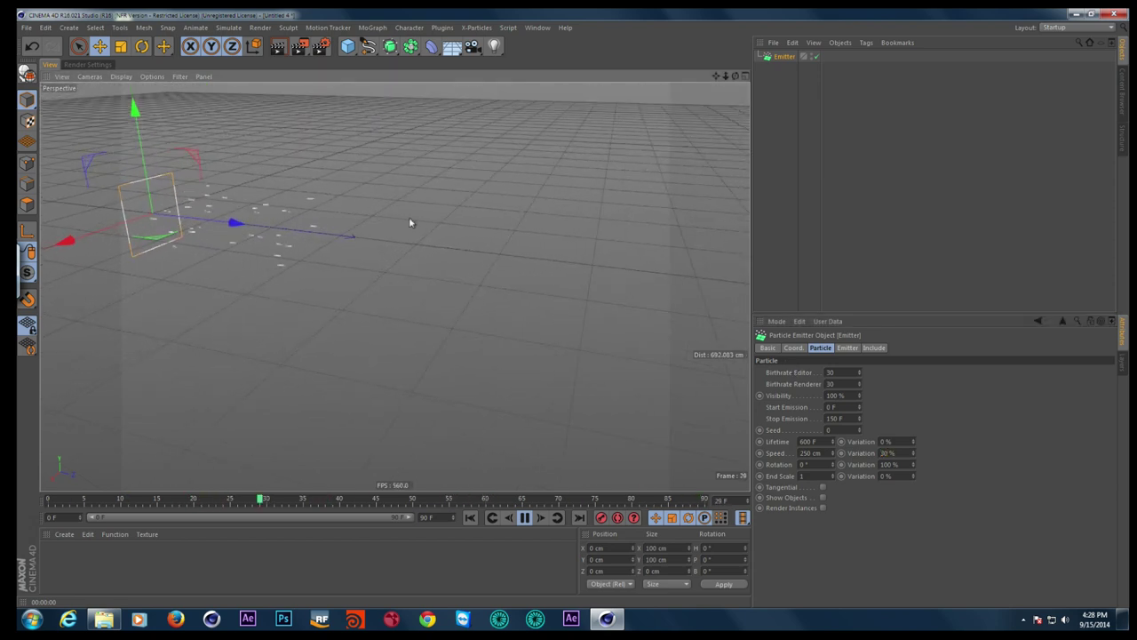
Add a Matrix object in Object mode using the Emitter's particles as its source
{"action": "left_click", "coordinate": [372, 27]}
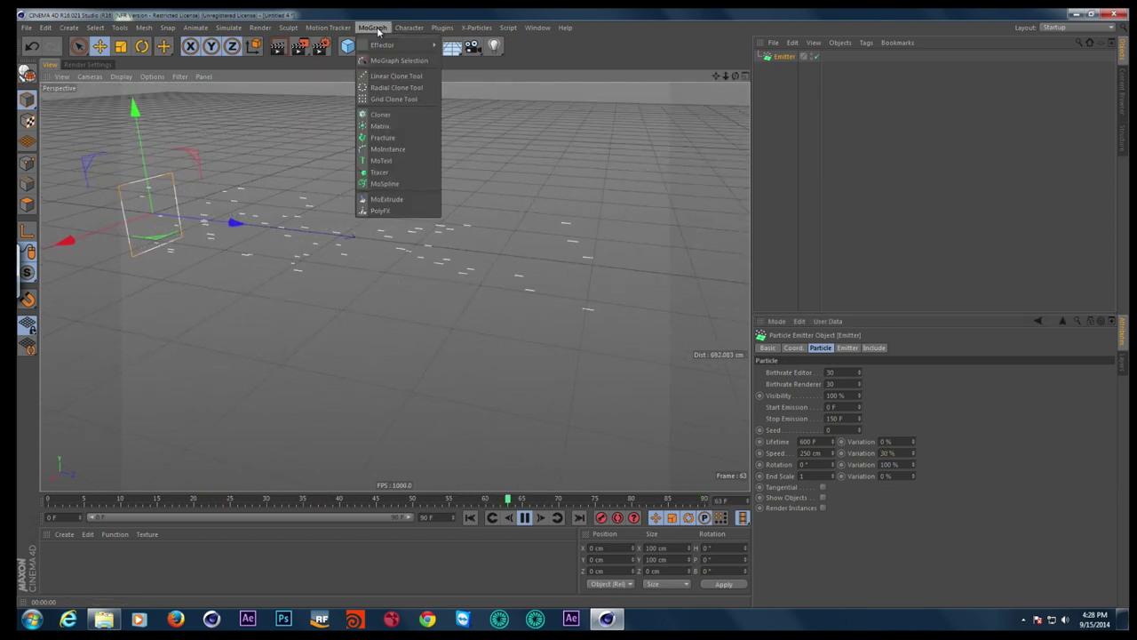
{"action": "left_click", "coordinate": [384, 128]}
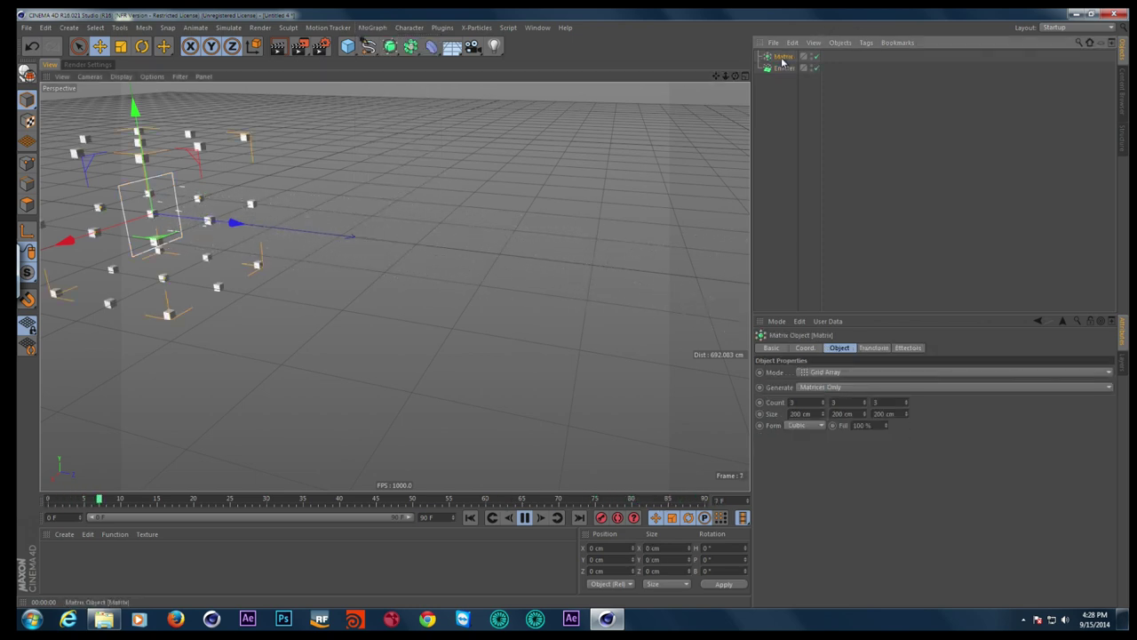
{"action": "left_click", "coordinate": [835, 375]}
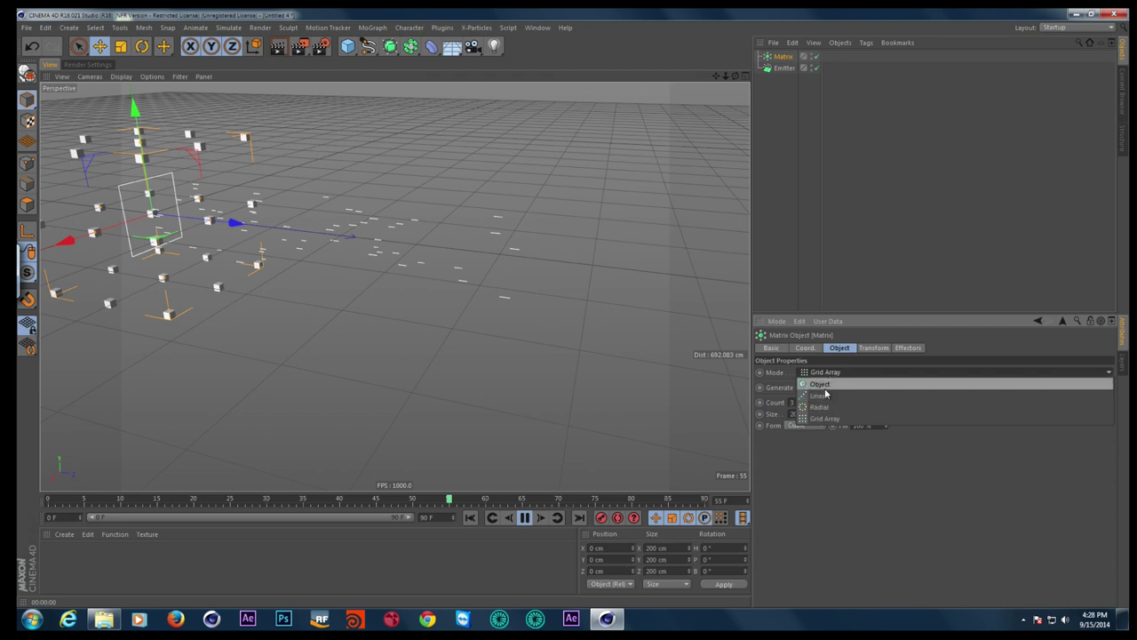
{"action": "left_click", "coordinate": [820, 386]}
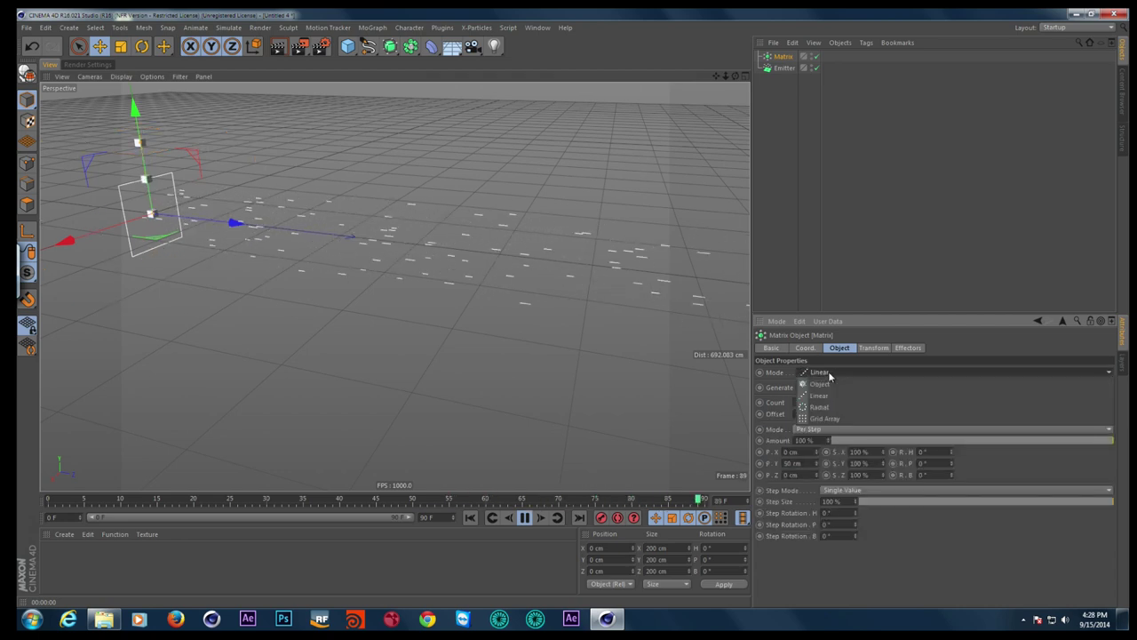
{"action": "left_click_drag", "start_coordinate": [783, 69], "coordinate": [799, 143]}
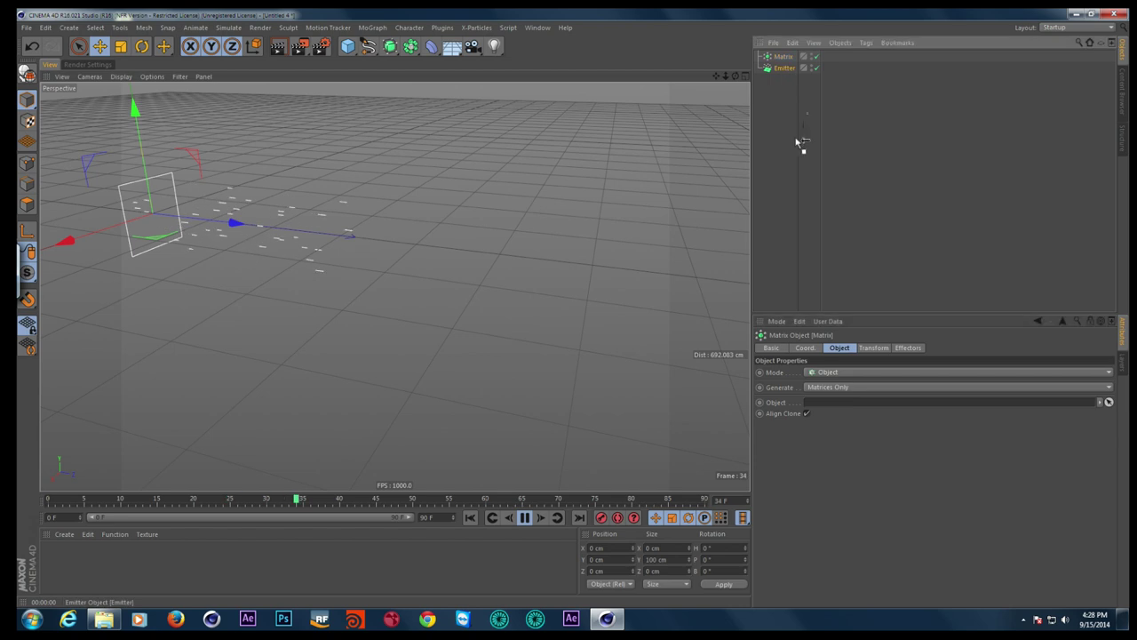
{"action": "left_click_drag", "start_coordinate": [855, 410], "coordinate": [855, 407]}
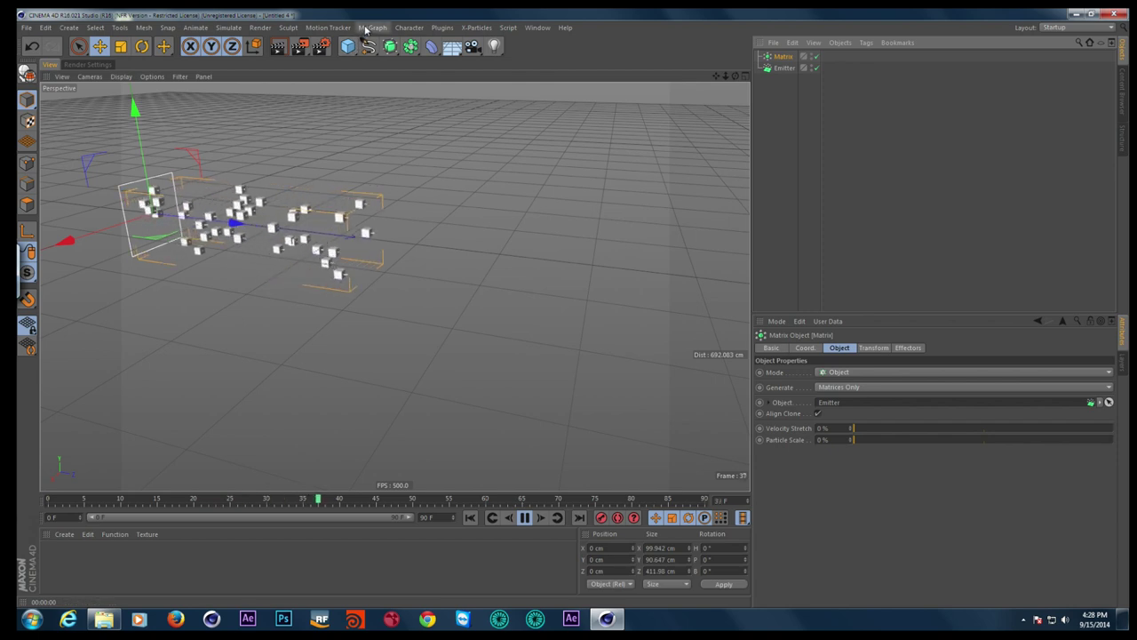
Add a Random effector with a Linear falloff shape
{"action": "left_click", "coordinate": [372, 27]}
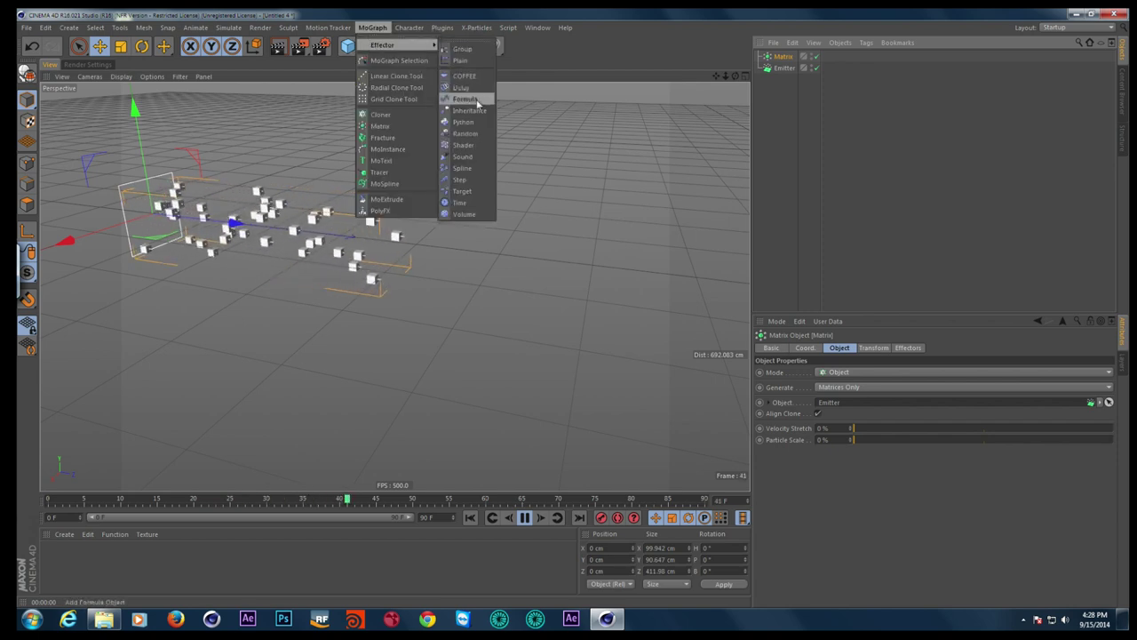
{"action": "left_click", "coordinate": [465, 133]}
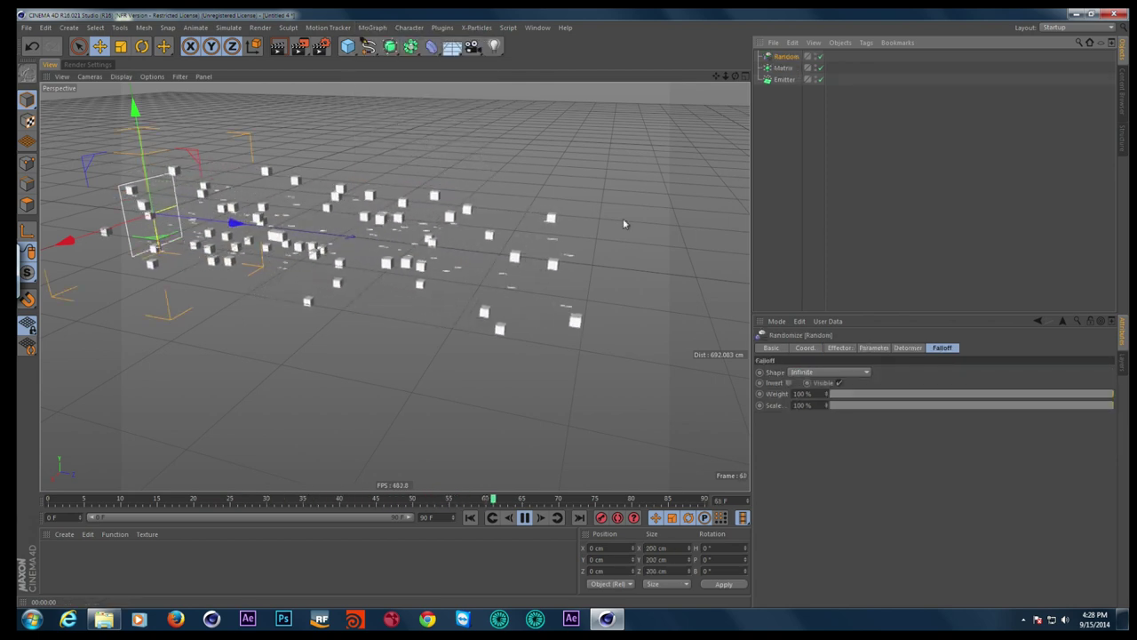
{"action": "left_click", "coordinate": [827, 373]}
{"action": "left_click", "coordinate": [812, 442]}
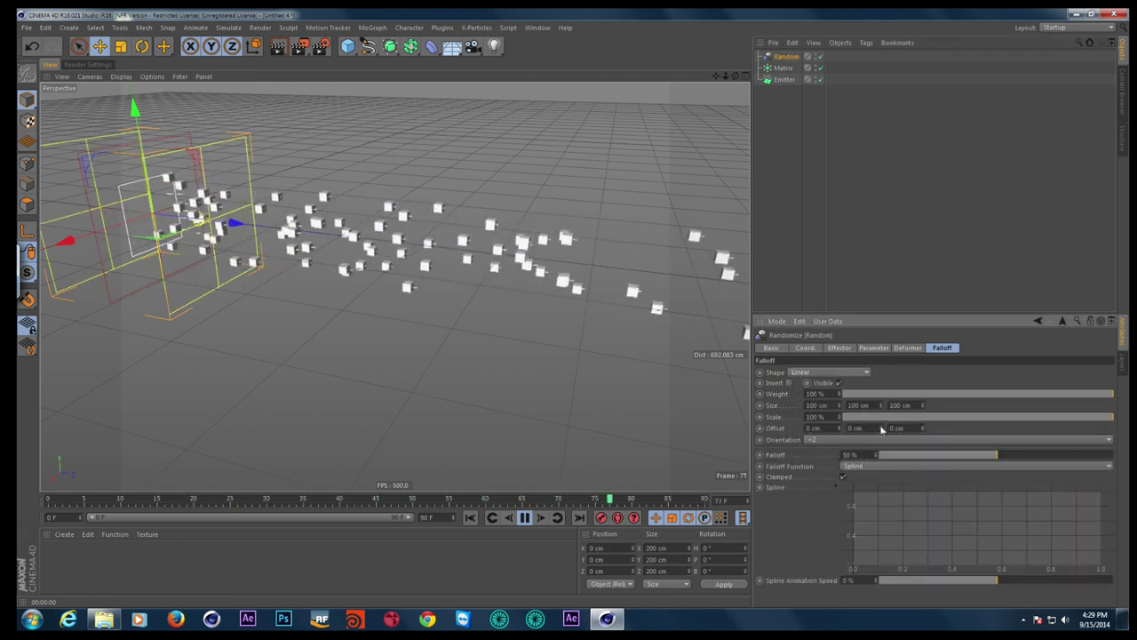
Set the random position spread to 143 cm and enable uniform random scale at 0.59
{"action": "left_click", "coordinate": [840, 348]}
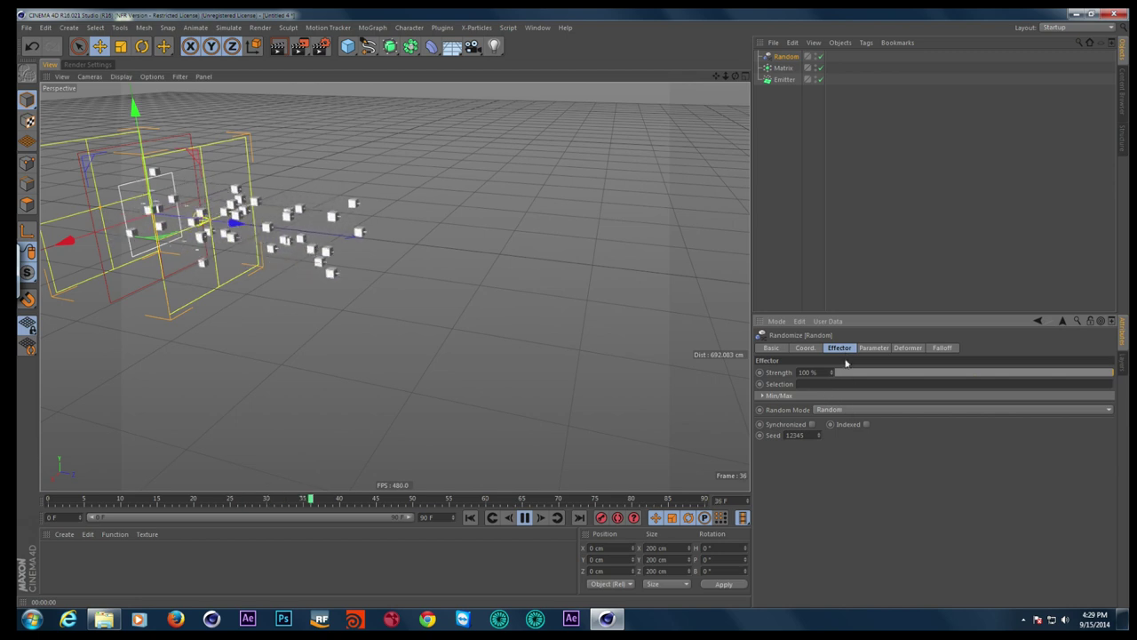
{"action": "left_click", "coordinate": [875, 347]}
{"action": "mouse_move", "coordinate": [834, 405]}
{"action": "left_mouse_down"}
{"action": "mouse_move", "coordinate": [834, 421]}
{"action": "mouse_move", "coordinate": [844, 404]}
{"action": "left_mouse_up"}
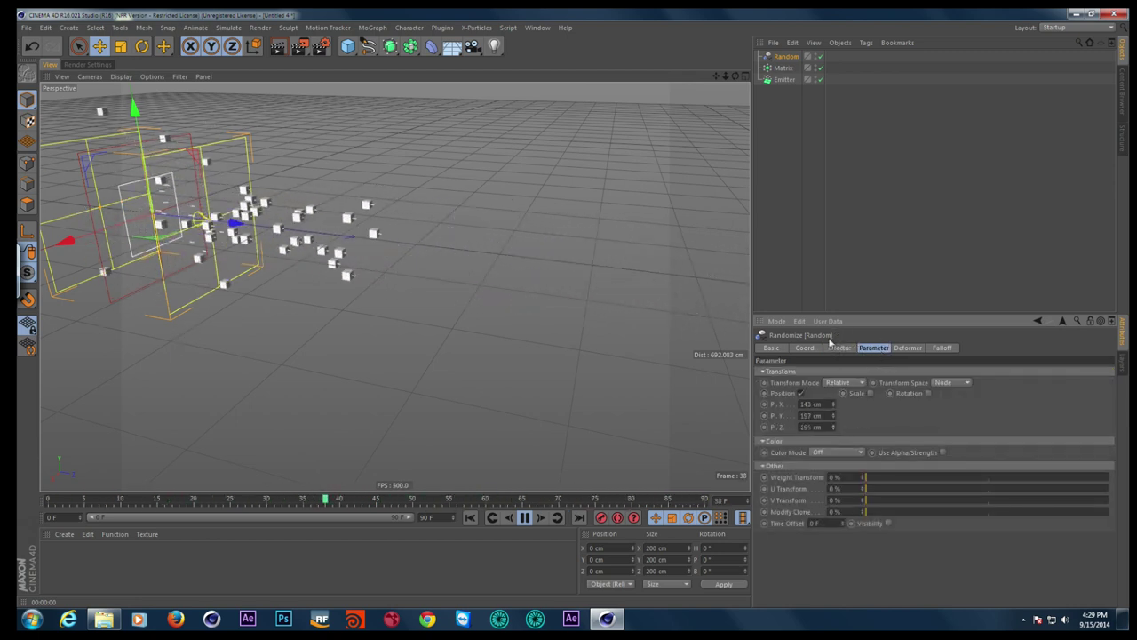
{"action": "left_click", "coordinate": [871, 393]}
{"action": "left_click", "coordinate": [898, 439]}
{"action": "left_click_drag", "start_coordinate": [930, 404], "coordinate": [932, 380]}
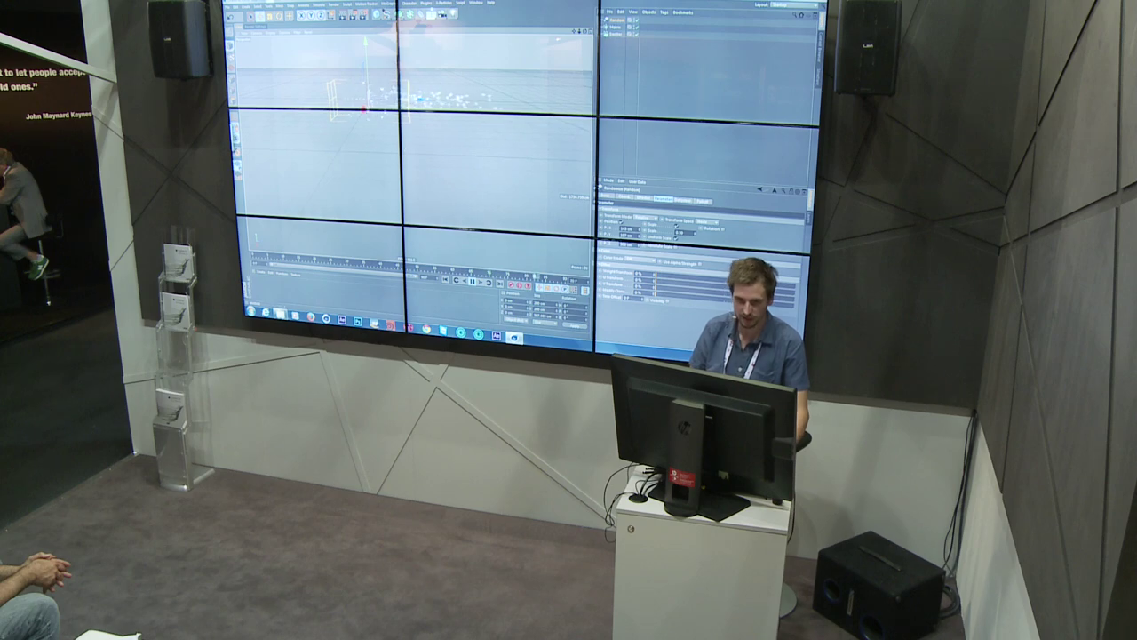
Add a Bend deformer, move it forward along Z, nest it under the Matrix and rotate it
{"action": "left_click", "coordinate": [431, 15]}
{"action": "left_click", "coordinate": [462, 53]}
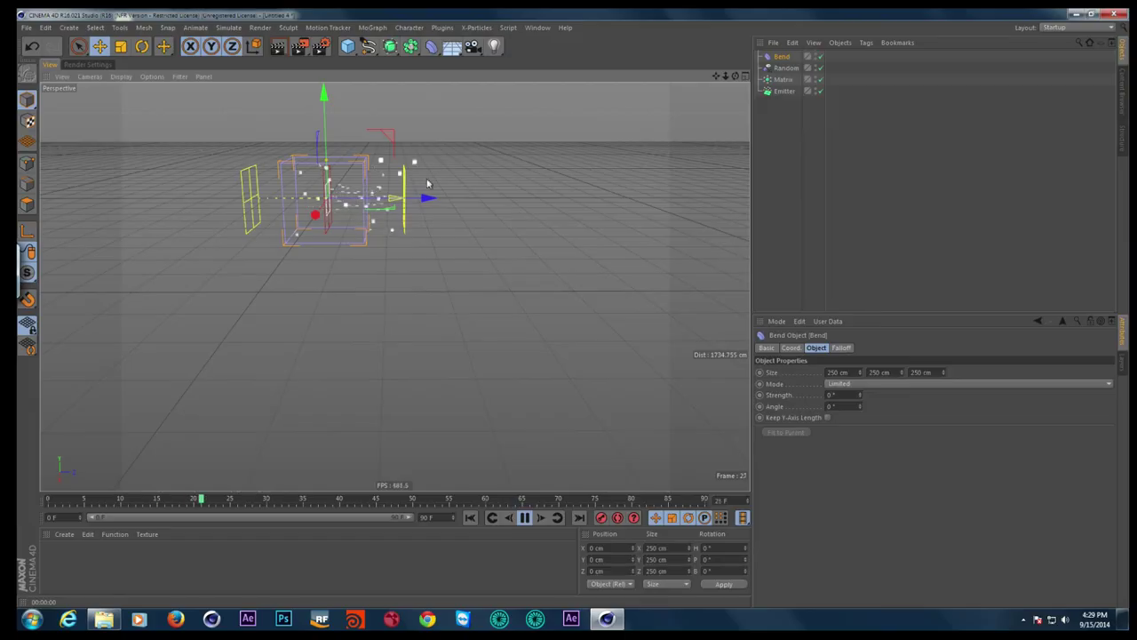
{"action": "left_click_drag", "start_coordinate": [452, 194], "coordinate": [534, 293], "text": "alt"}
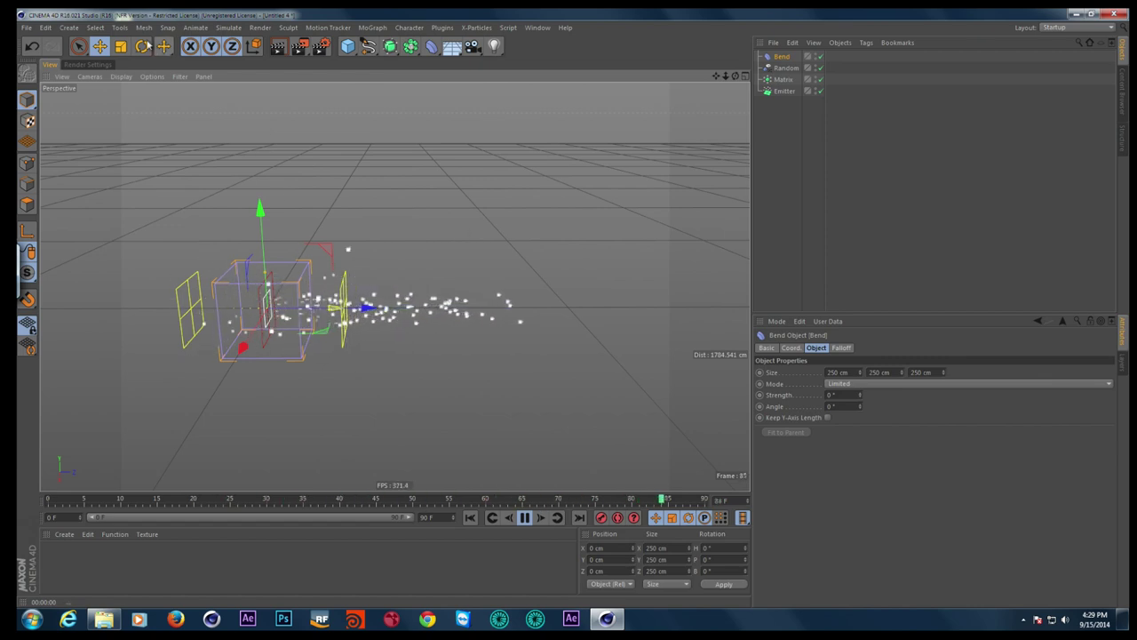
{"action": "left_click_drag", "start_coordinate": [362, 311], "coordinate": [472, 310]}
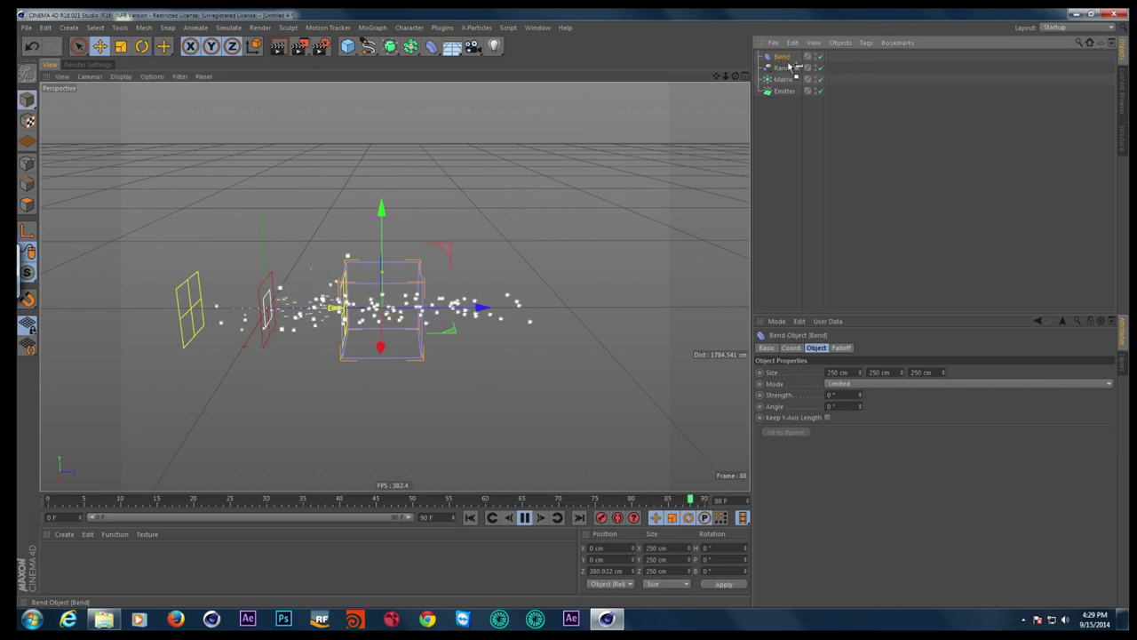
{"action": "left_click_drag", "start_coordinate": [793, 81], "coordinate": [794, 85]}
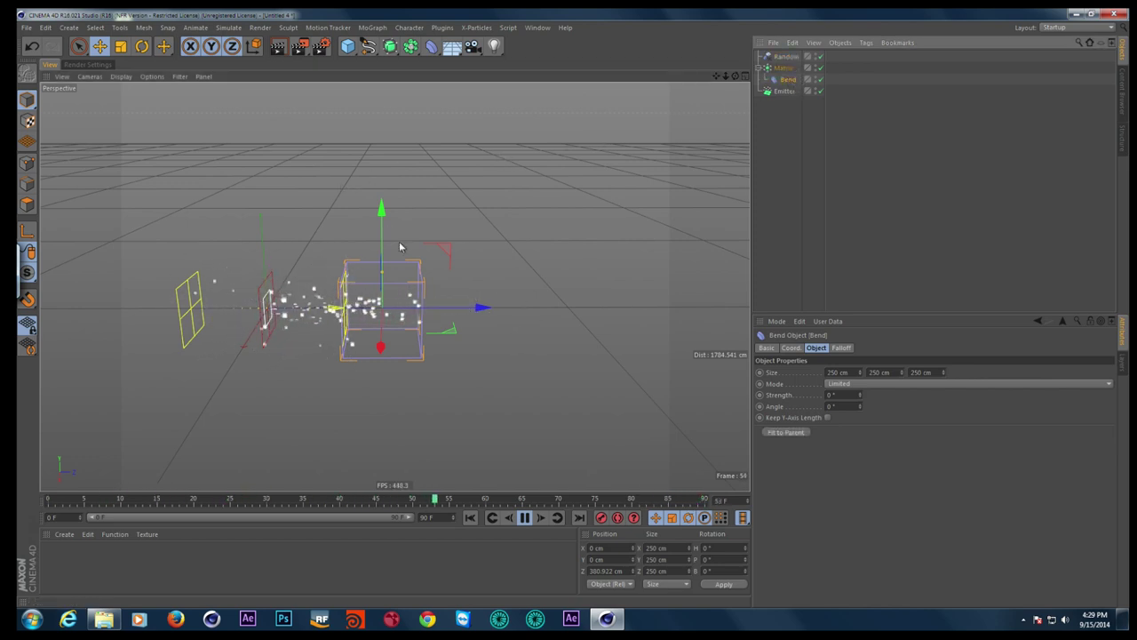
{"action": "key", "text": "r"}
{"action": "left_click_drag", "start_coordinate": [440, 310], "coordinate": [459, 332]}
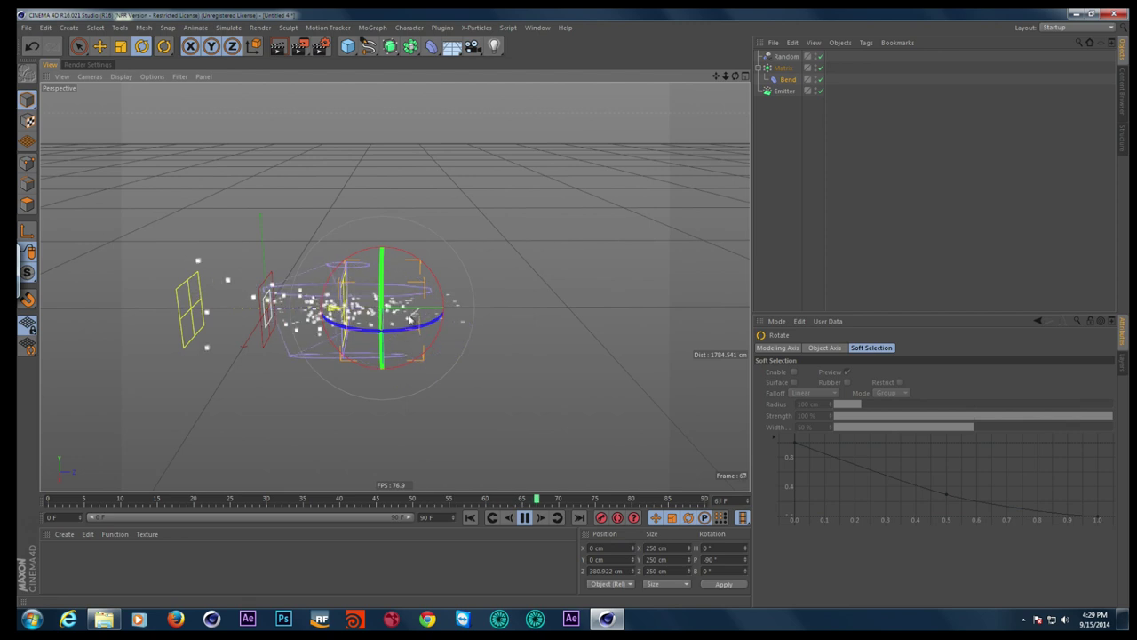
Set the Bend deformer's strength to -54° and its angle to 0°
{"action": "left_click", "coordinate": [788, 82]}
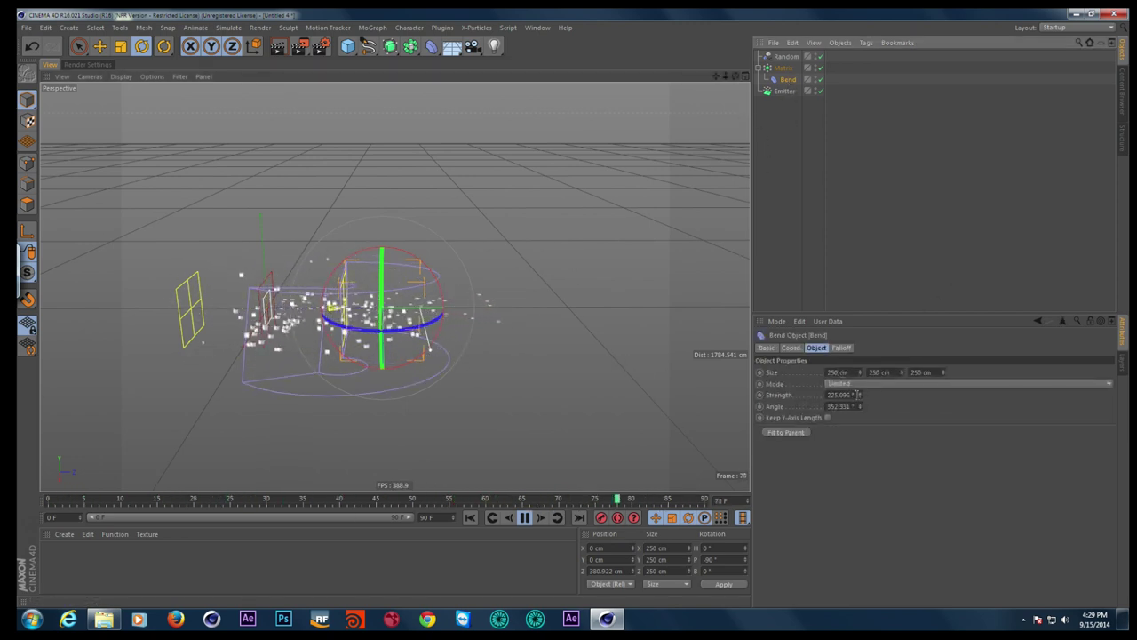
{"action": "left_click", "coordinate": [854, 393]}
{"action": "type", "text": "0"}
{"action": "key", "text": "Tab"}
{"action": "type", "text": "0"}
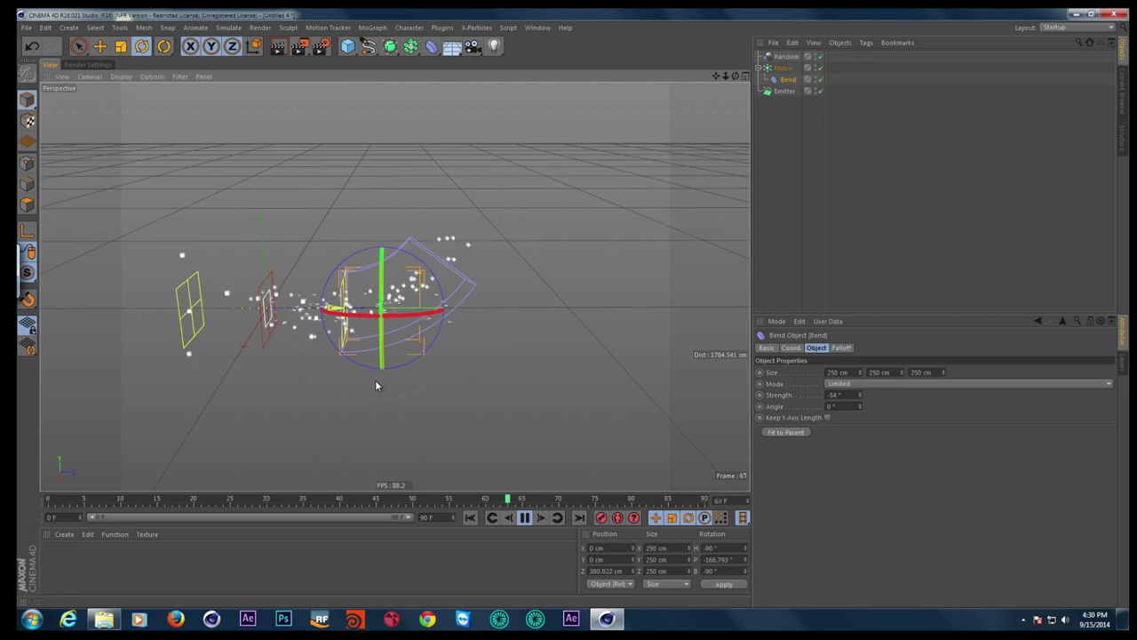
{"action": "left_click", "coordinate": [787, 137]}
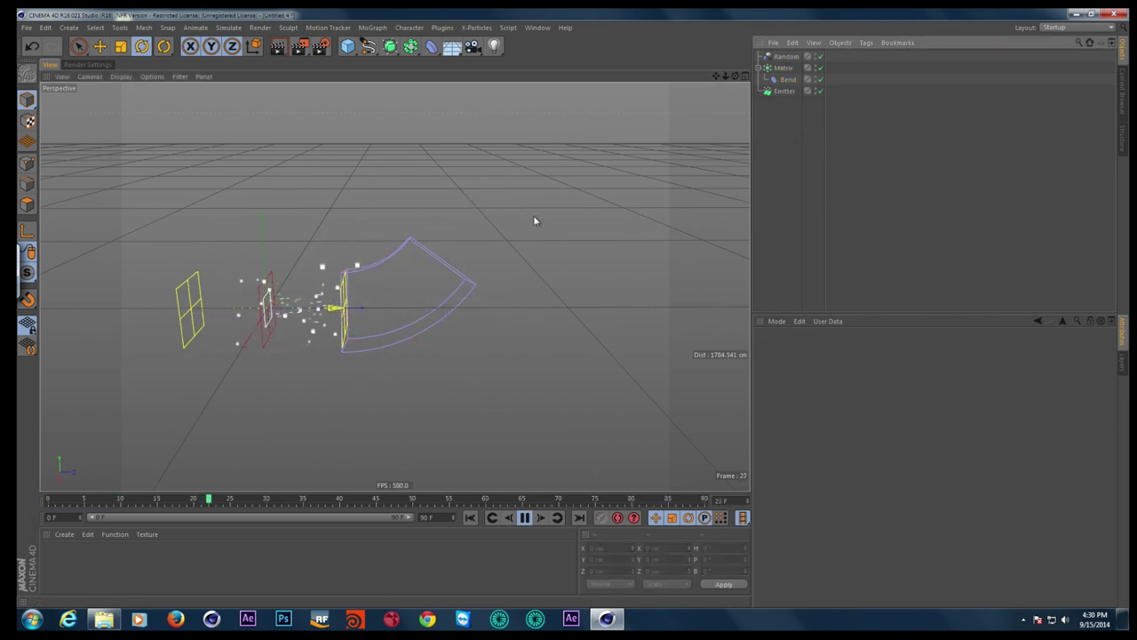
Add a Camera deformer for the particle clones and look through the scene camera
{"action": "left_click_drag", "start_coordinate": [533, 221], "coordinate": [460, 295], "text": "alt"}
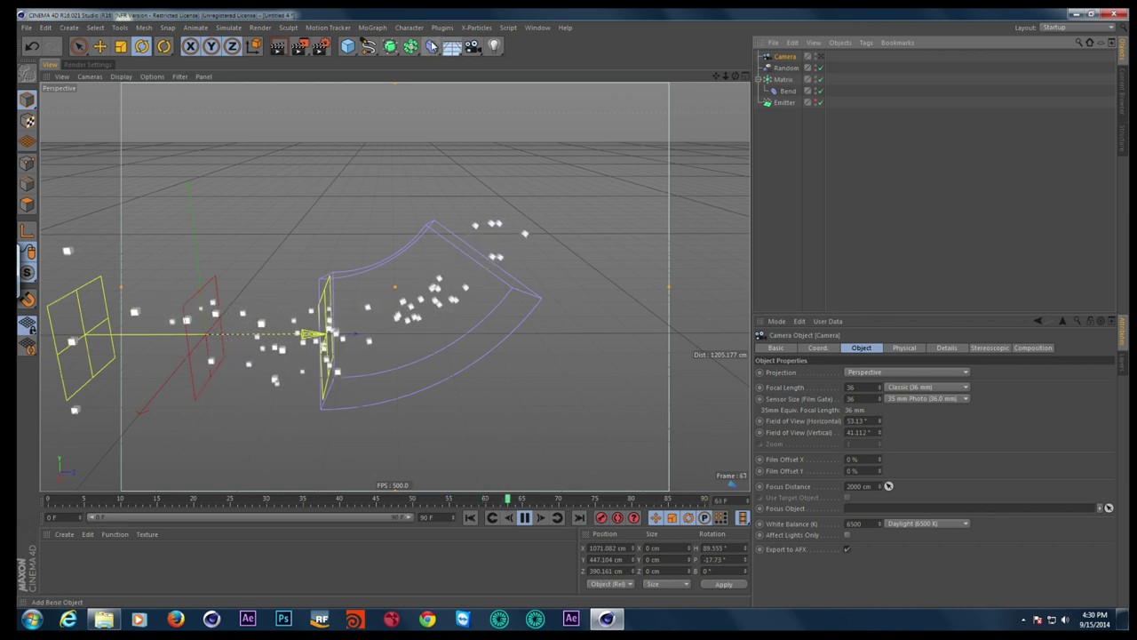
{"action": "left_click", "coordinate": [431, 46]}
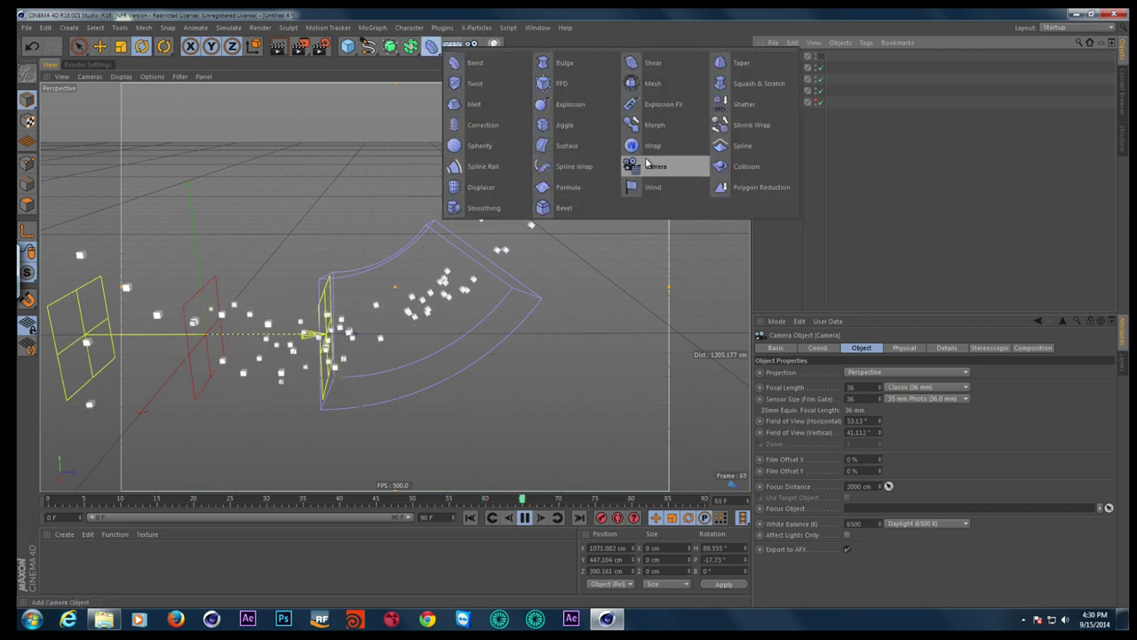
{"action": "left_click", "coordinate": [648, 167]}
{"action": "left_click", "coordinate": [824, 68]}
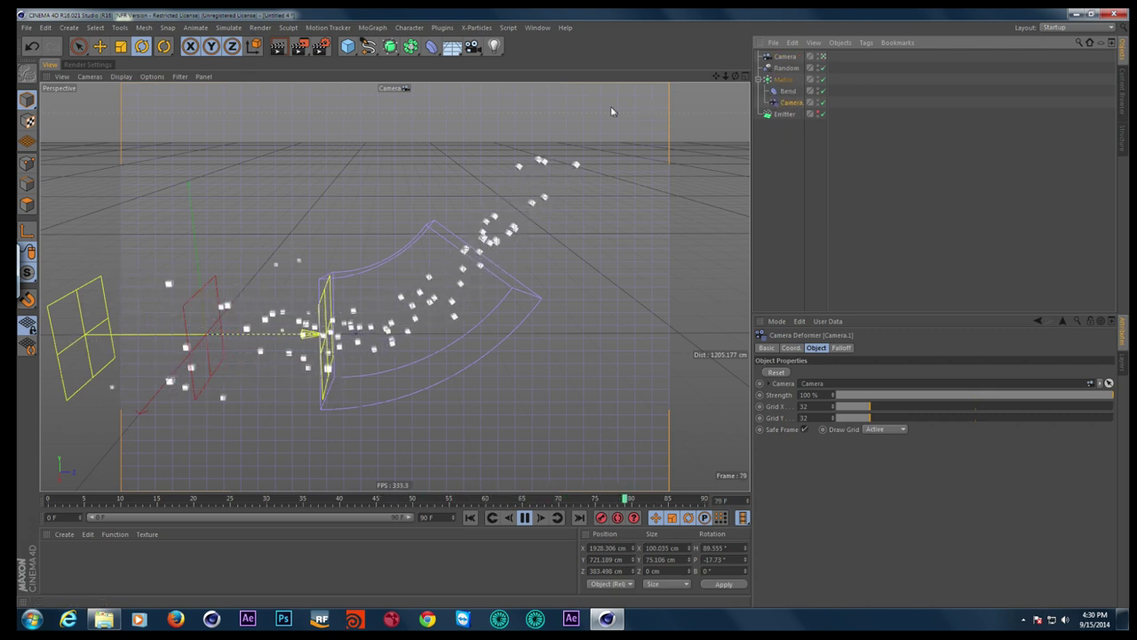
Enable Point mode and make the size-60 Grab sculpt brush active over the Camera deformer's grid
{"action": "left_click", "coordinate": [79, 47]}
{"action": "left_click", "coordinate": [27, 164]}
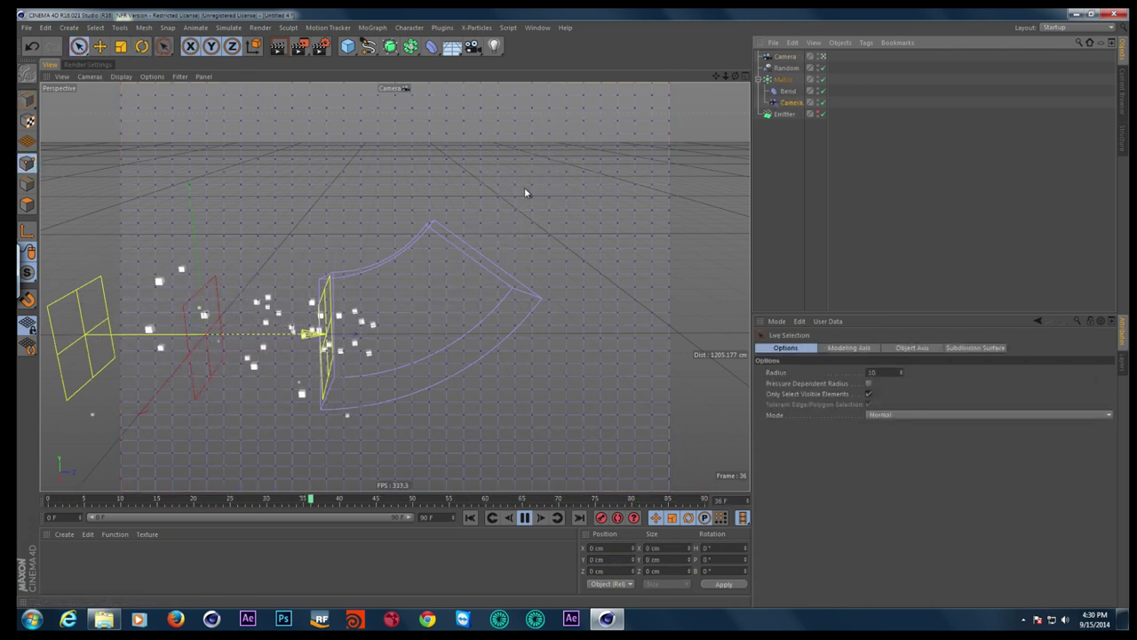
{"action": "right_click", "coordinate": [702, 158]}
{"action": "right_click", "coordinate": [707, 162]}
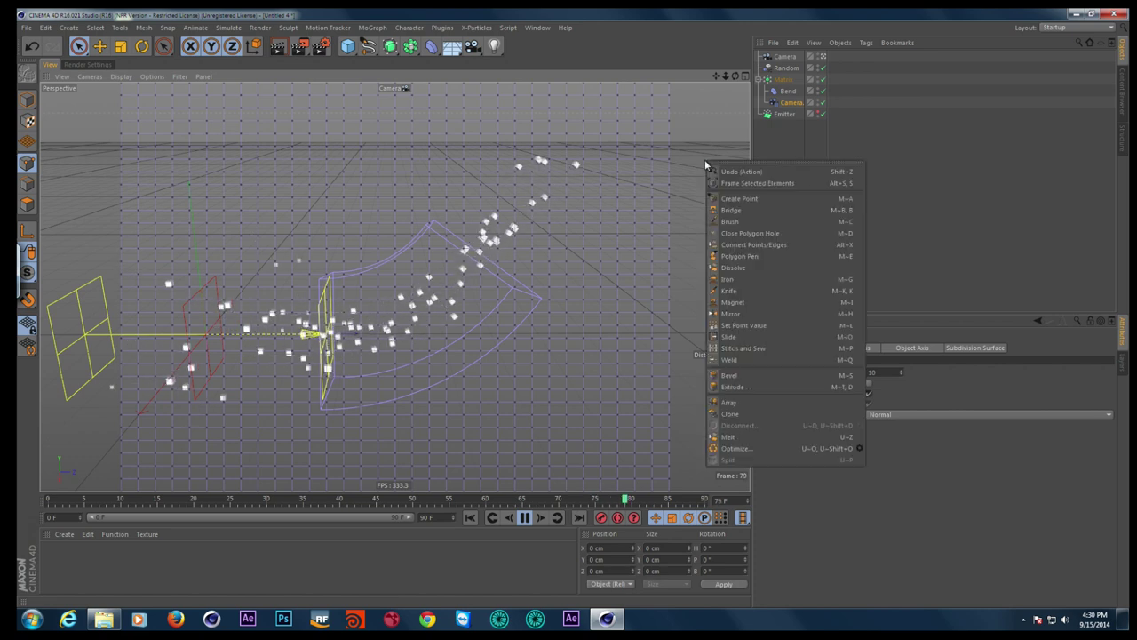
{"action": "left_click", "coordinate": [740, 223]}
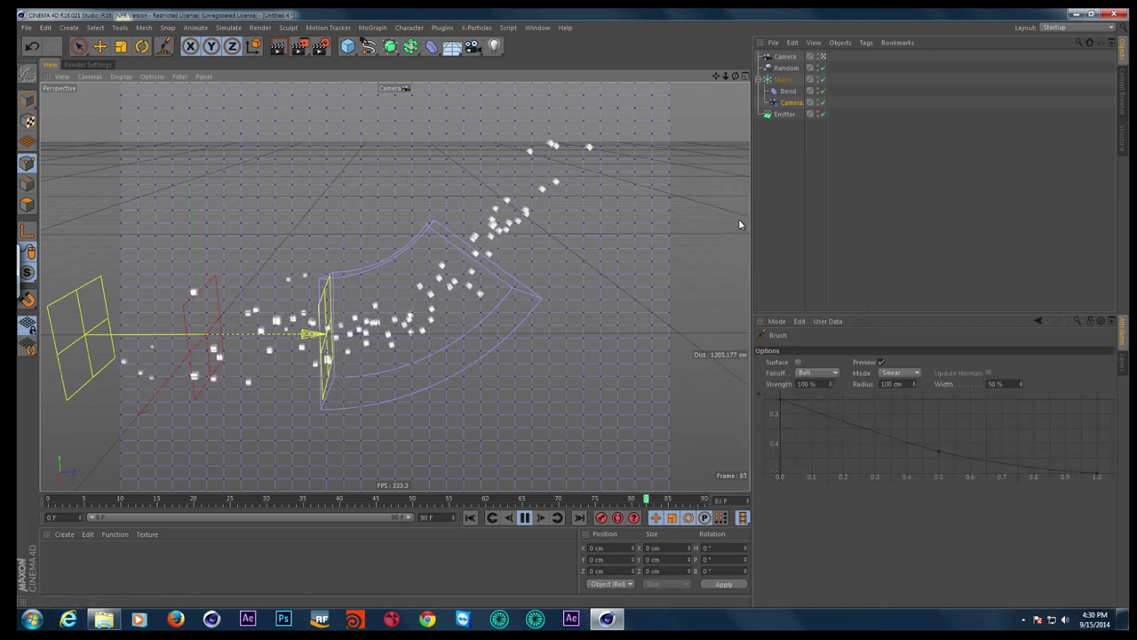
{"action": "left_click", "coordinate": [288, 27]}
{"action": "mouse_move", "coordinate": [304, 83]}
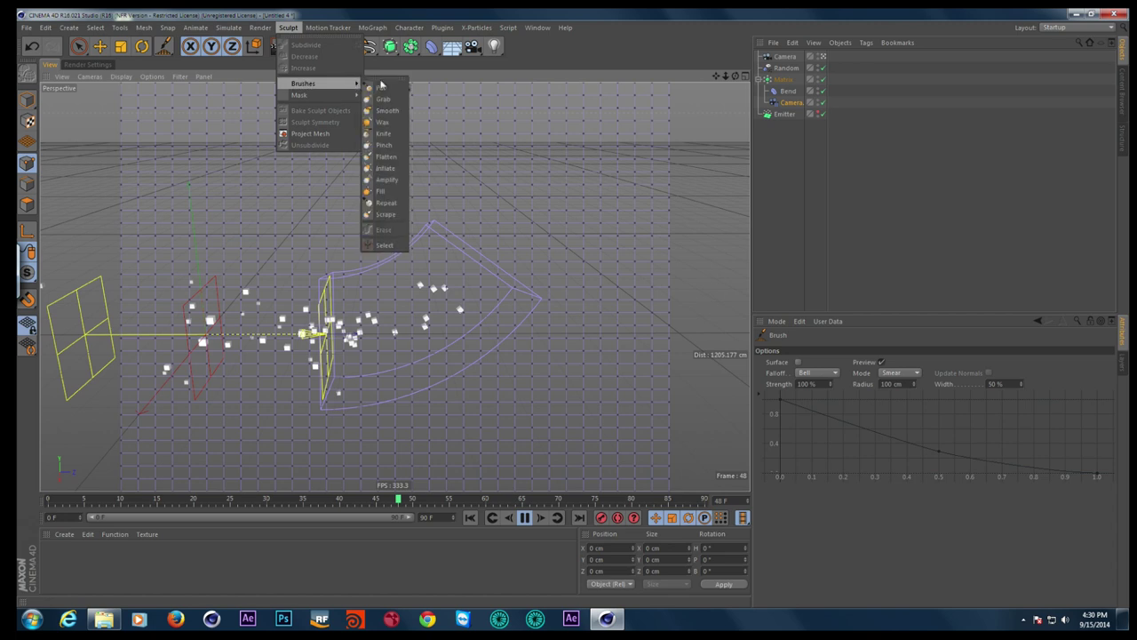
{"action": "left_click", "coordinate": [383, 99]}
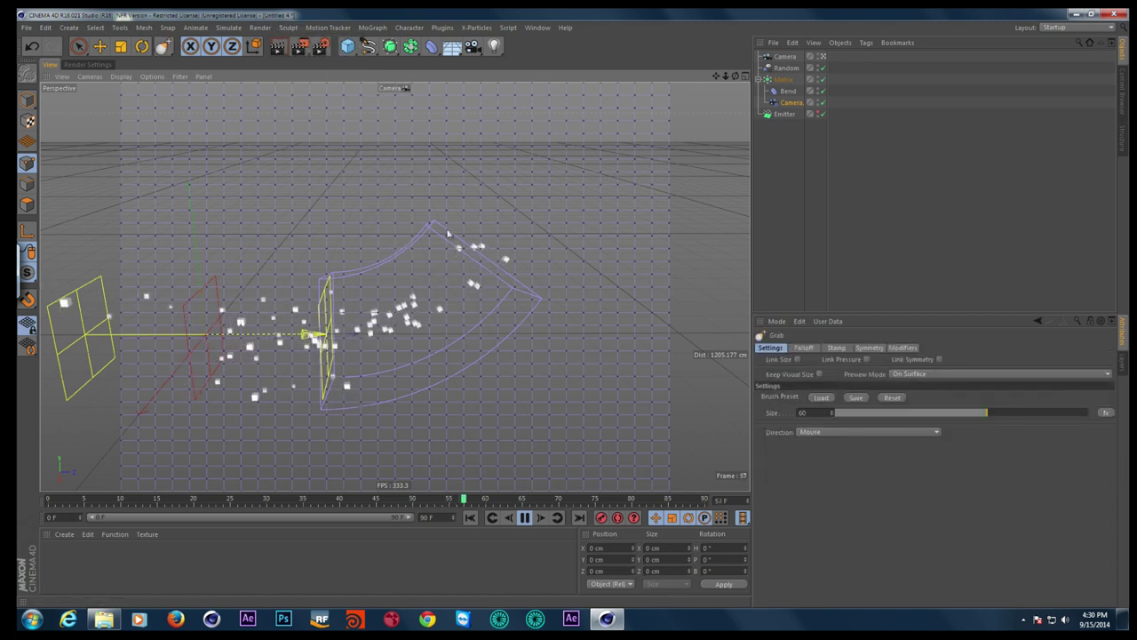
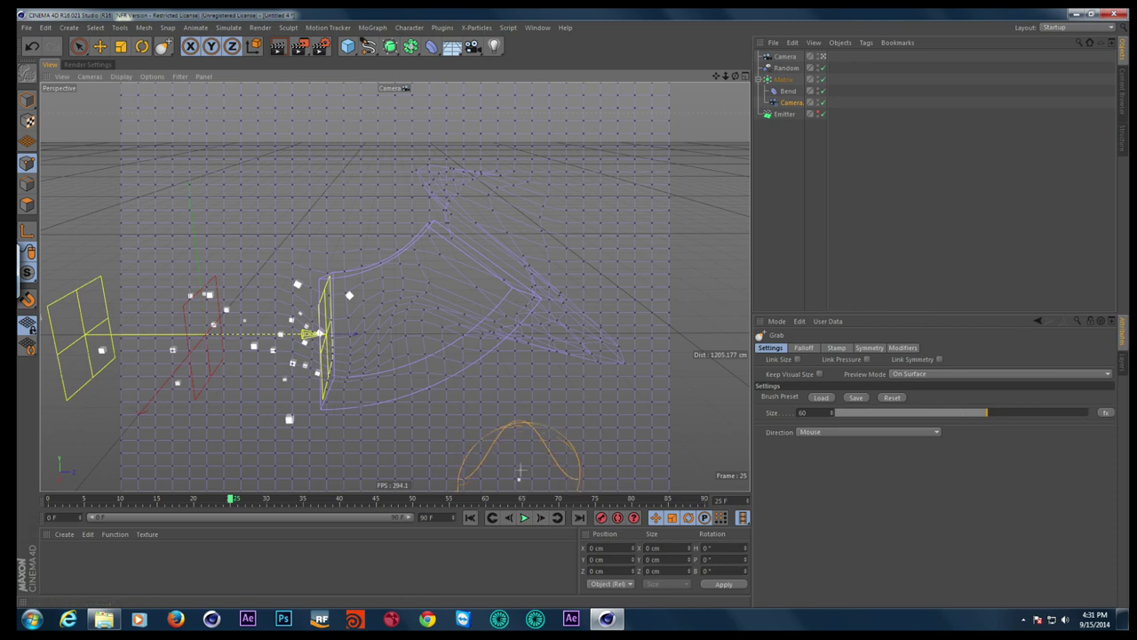
Leave the camera view and add a Cloner with a Sphere primitive as its child
{"action": "left_click_drag", "start_coordinate": [540, 359], "coordinate": [515, 344], "text": "alt"}
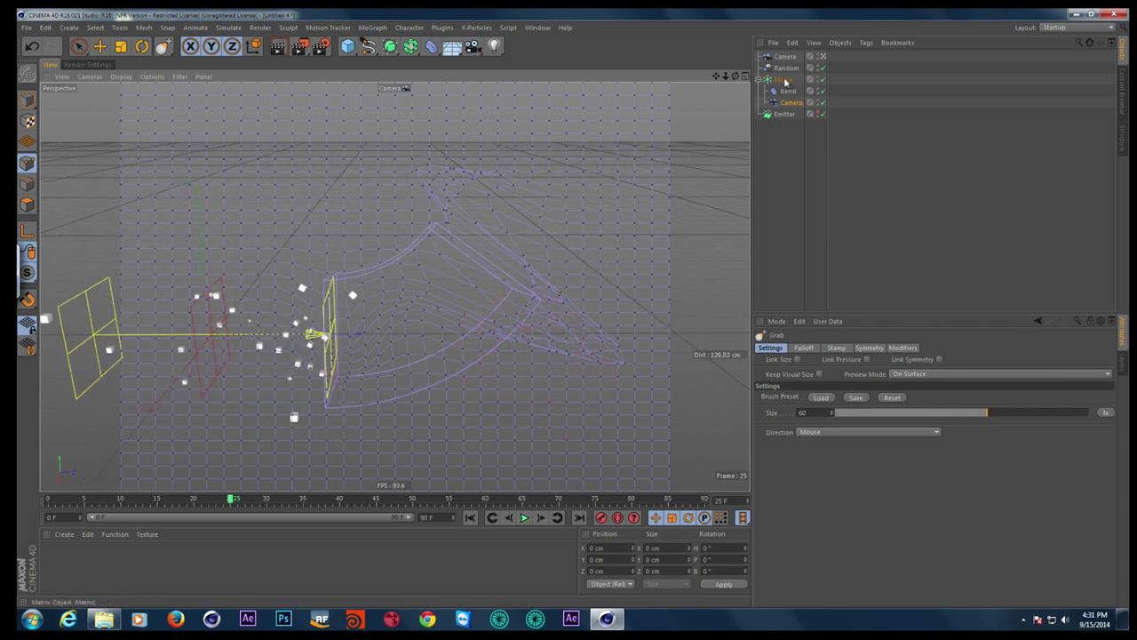
{"action": "left_click", "coordinate": [823, 57]}
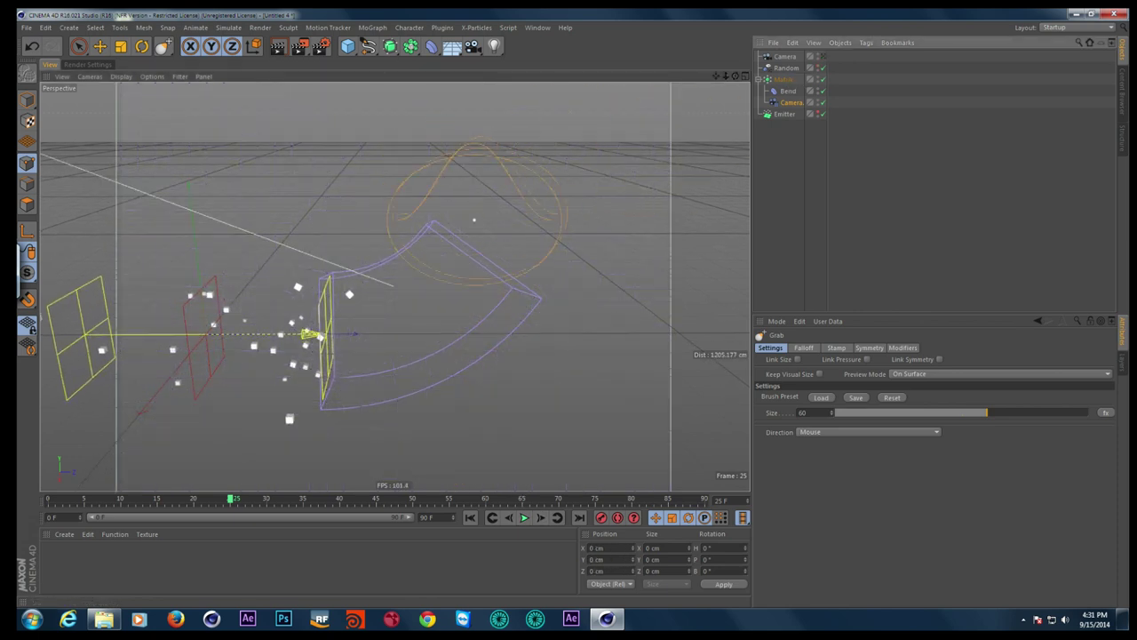
{"action": "mouse_move", "coordinate": [394, 284]}
{"action": "left_mouse_down", "text": "alt"}
{"action": "mouse_move", "coordinate": [479, 285]}
{"action": "mouse_move", "coordinate": [337, 285]}
{"action": "left_mouse_up", "text": "alt"}
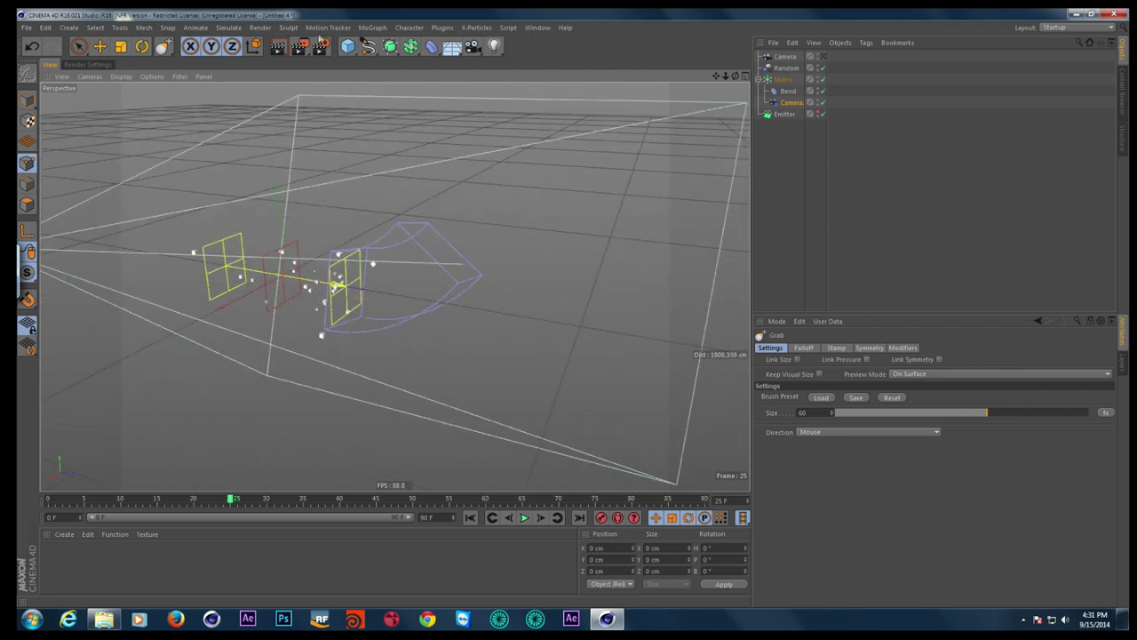
{"action": "left_click", "coordinate": [372, 27]}
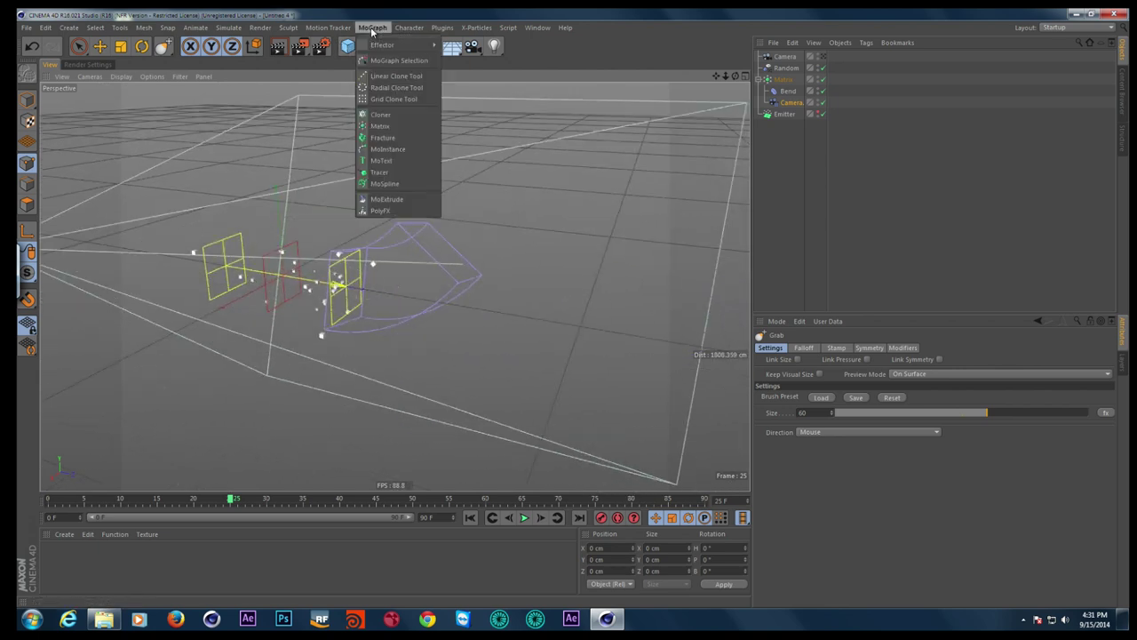
{"action": "left_click", "coordinate": [387, 113]}
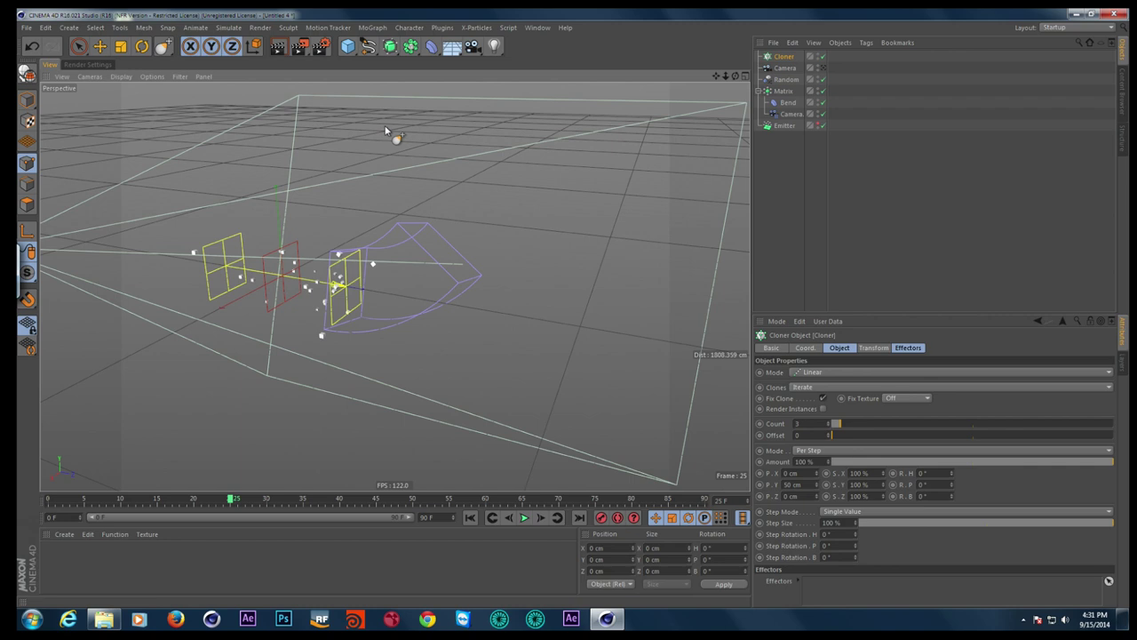
{"action": "left_click", "coordinate": [353, 54]}
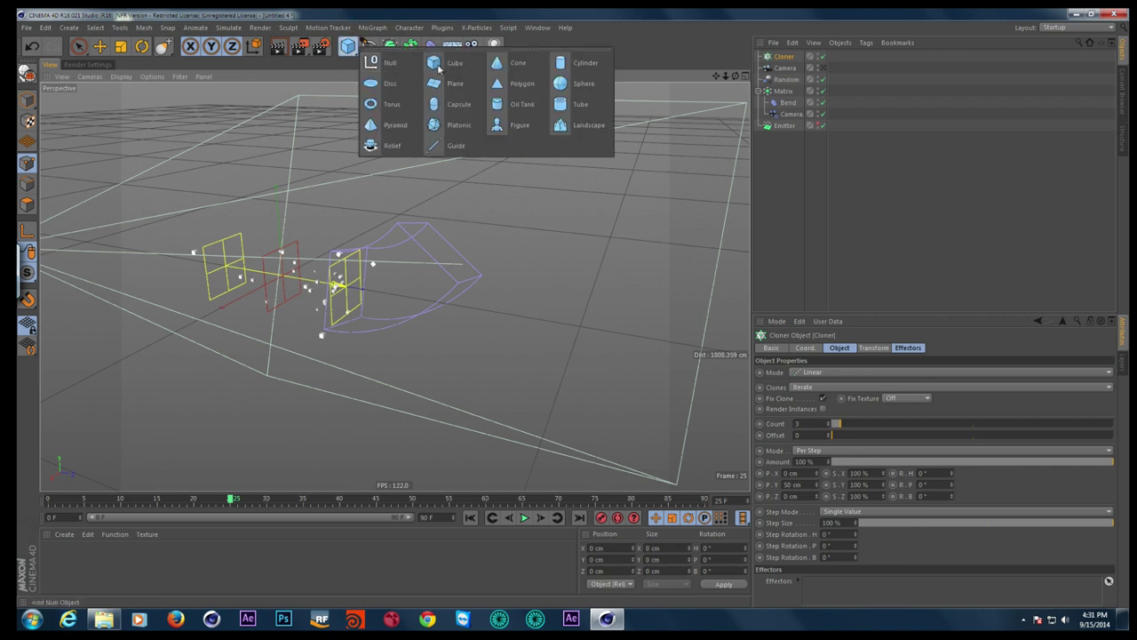
{"action": "left_click", "coordinate": [586, 85]}
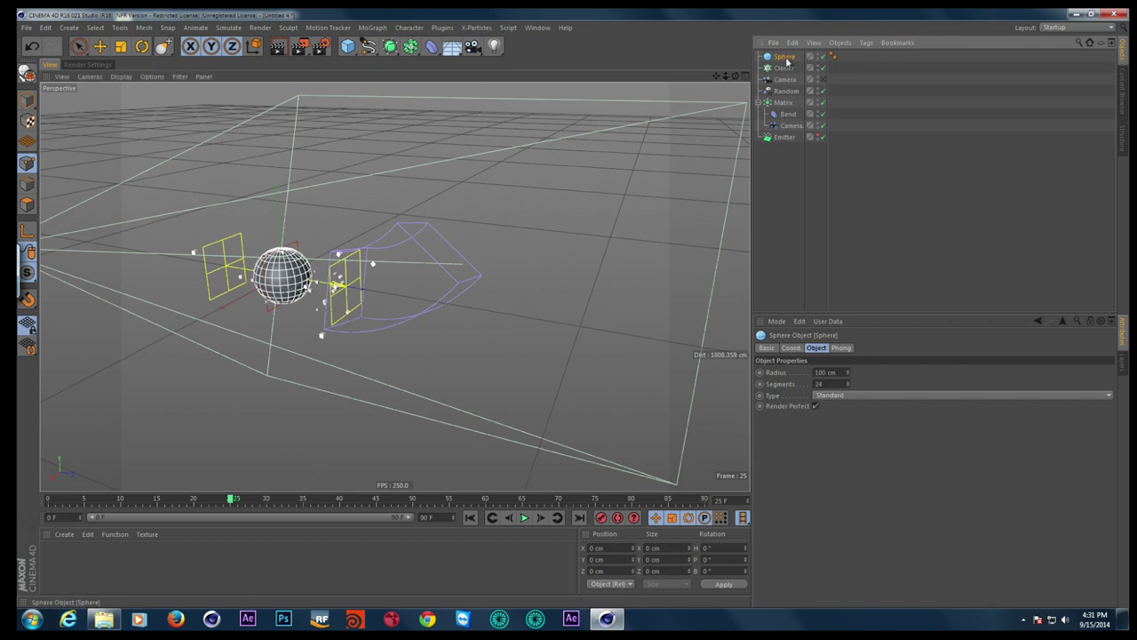
{"action": "left_click_drag", "start_coordinate": [787, 69], "coordinate": [784, 66]}
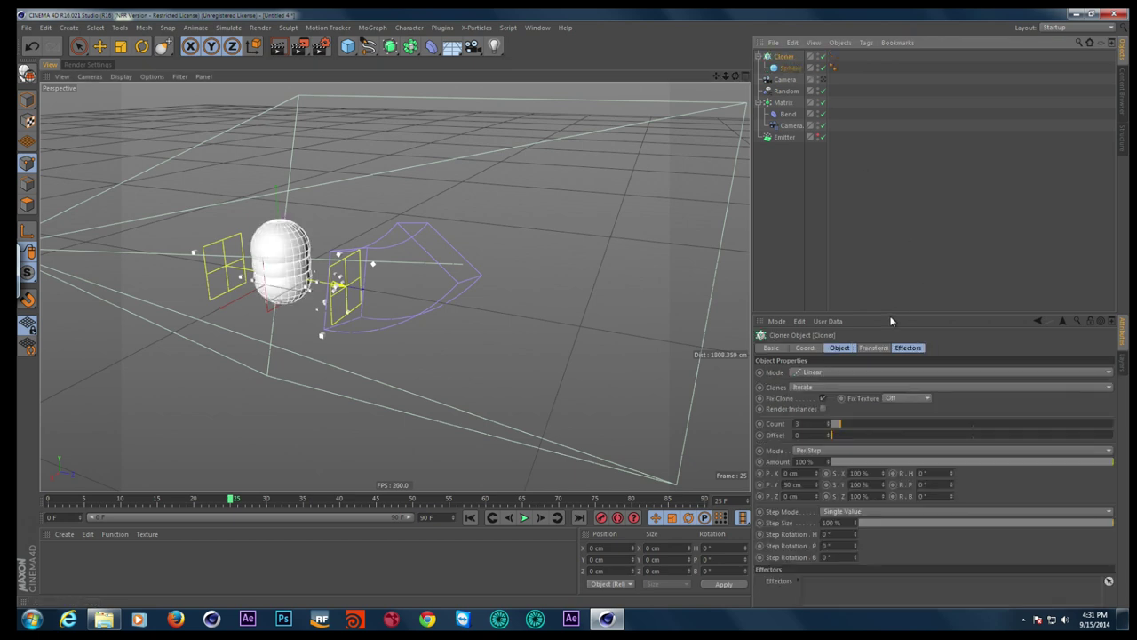
Set the Cloner to Object mode with Matrix as the clone source
{"action": "left_click_drag", "start_coordinate": [889, 312], "coordinate": [889, 242]}
{"action": "left_click", "coordinate": [850, 300]}
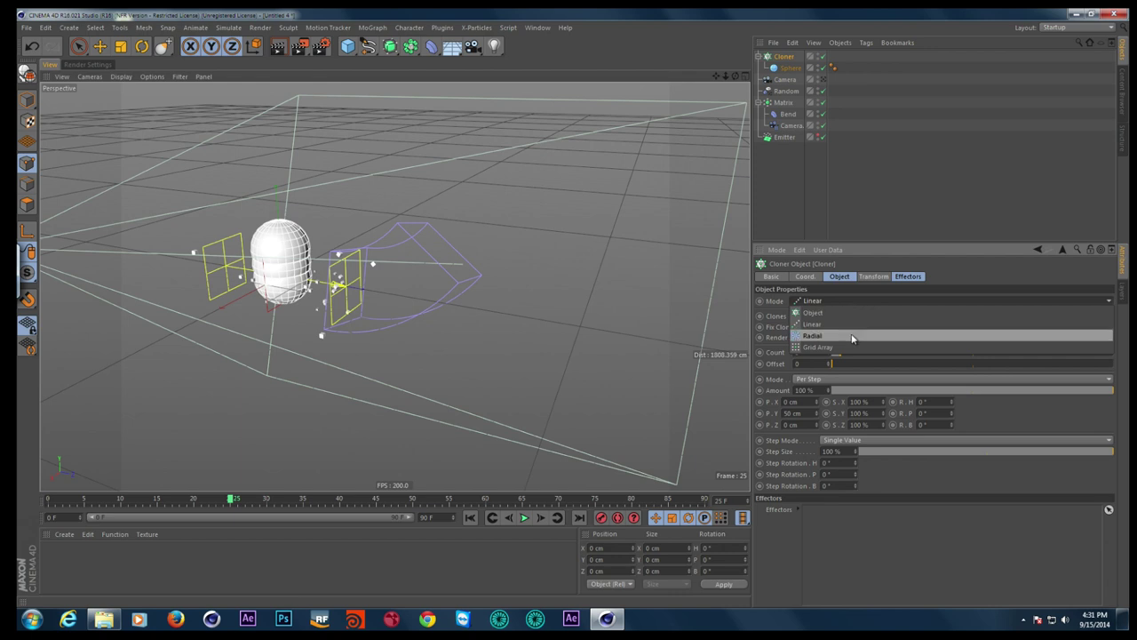
{"action": "left_click", "coordinate": [849, 314]}
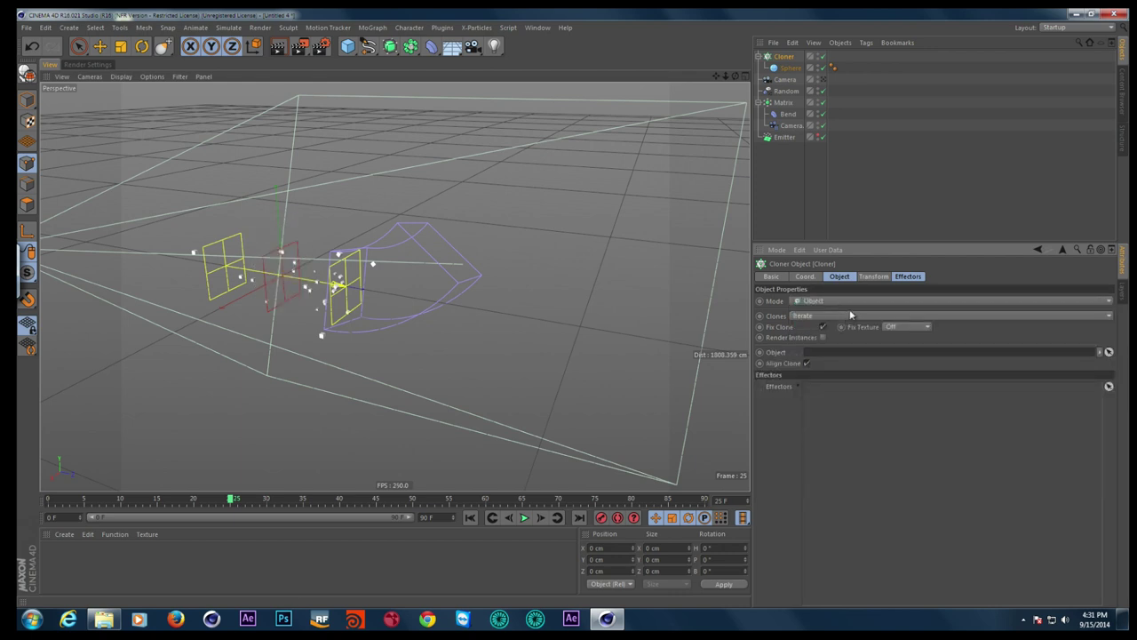
{"action": "left_click_drag", "start_coordinate": [783, 104], "coordinate": [805, 129]}
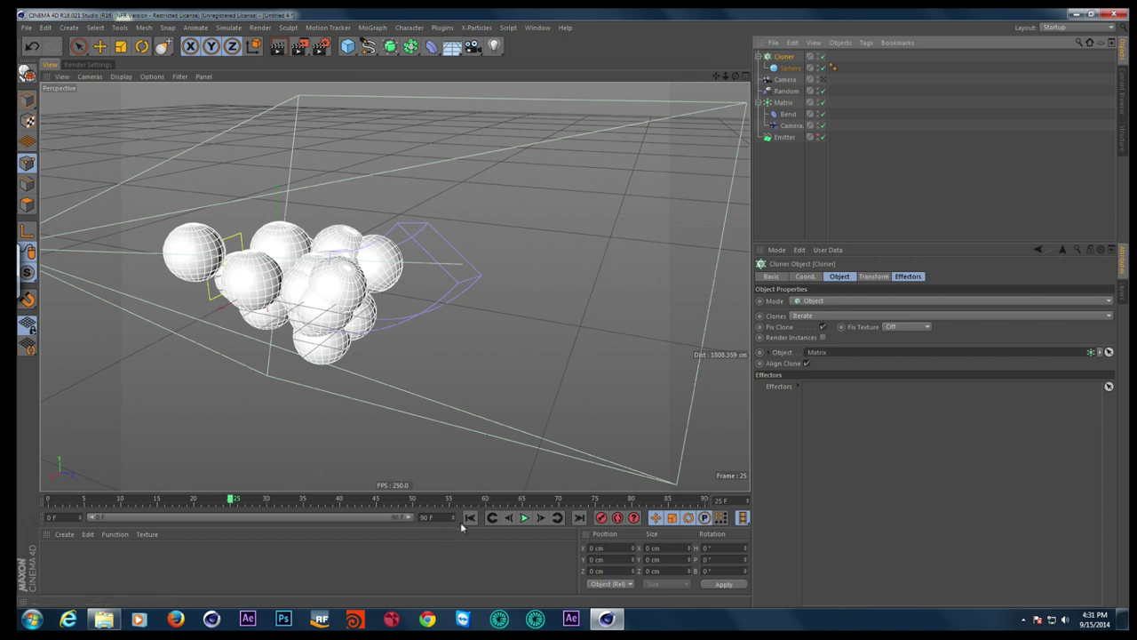
Play the animation and scale the cloned sphere down to 82.8 cm
{"action": "left_click", "coordinate": [525, 518]}
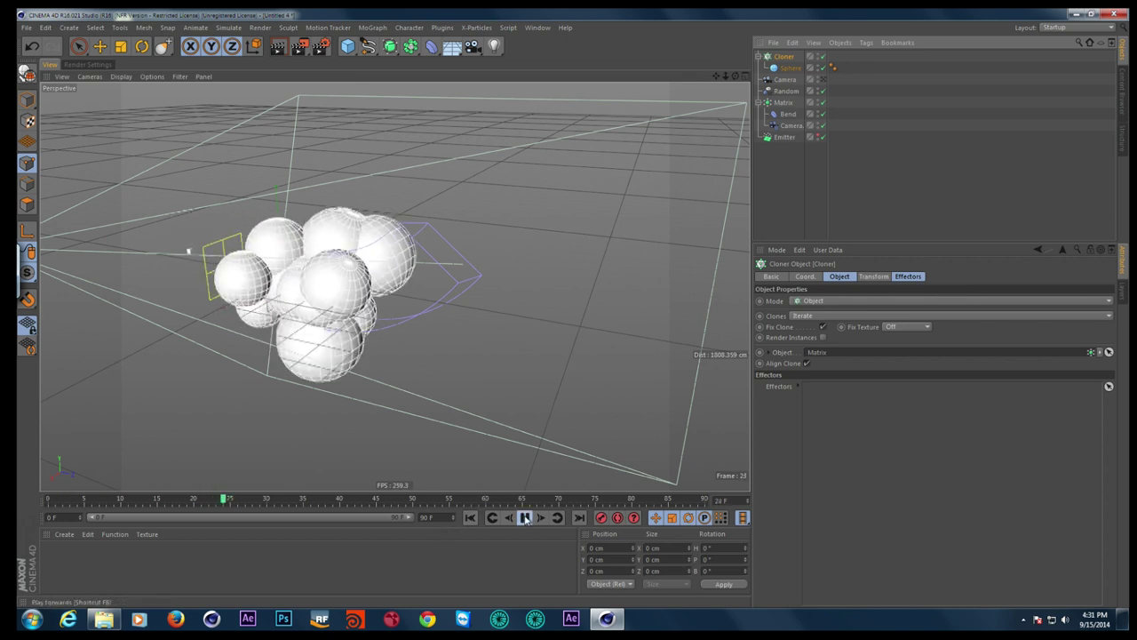
{"action": "left_click", "coordinate": [790, 68]}
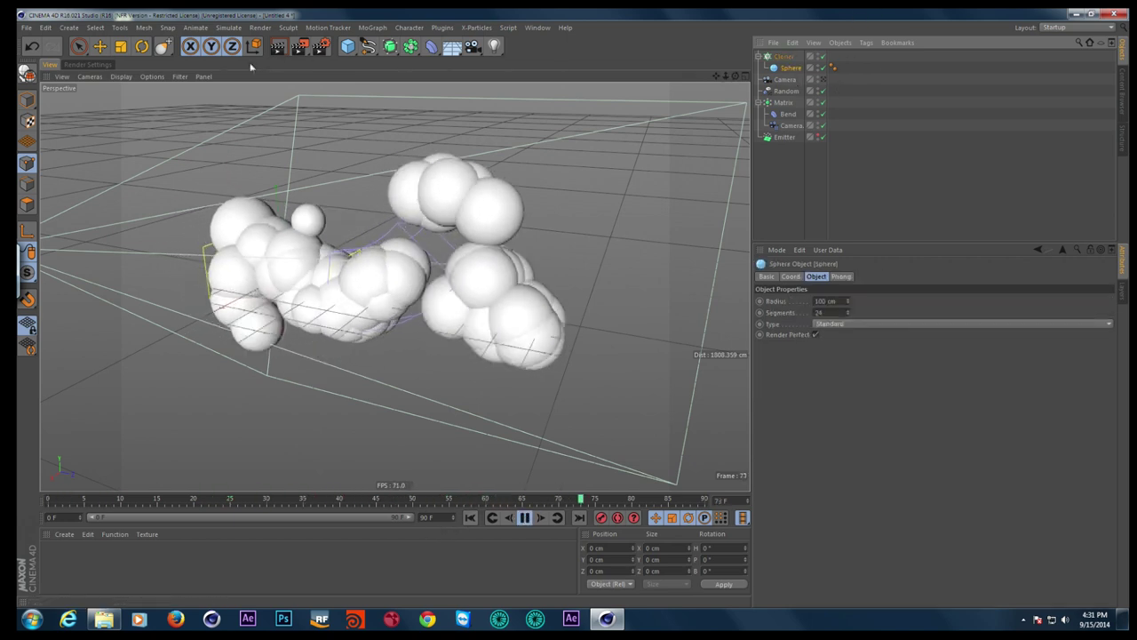
{"action": "left_click", "coordinate": [121, 47]}
{"action": "left_click_drag", "start_coordinate": [592, 147], "coordinate": [394, 226]}
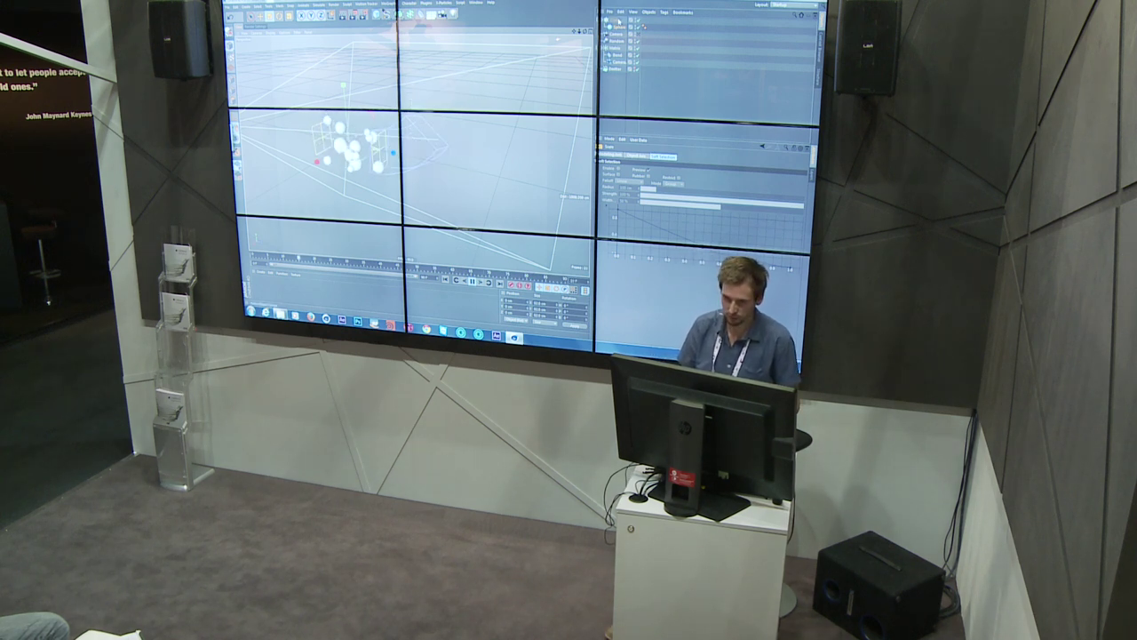
Add a Soft Body dynamics tag to the Cloner with Individual Elements collision set to All
{"action": "right_click", "coordinate": [788, 57]}
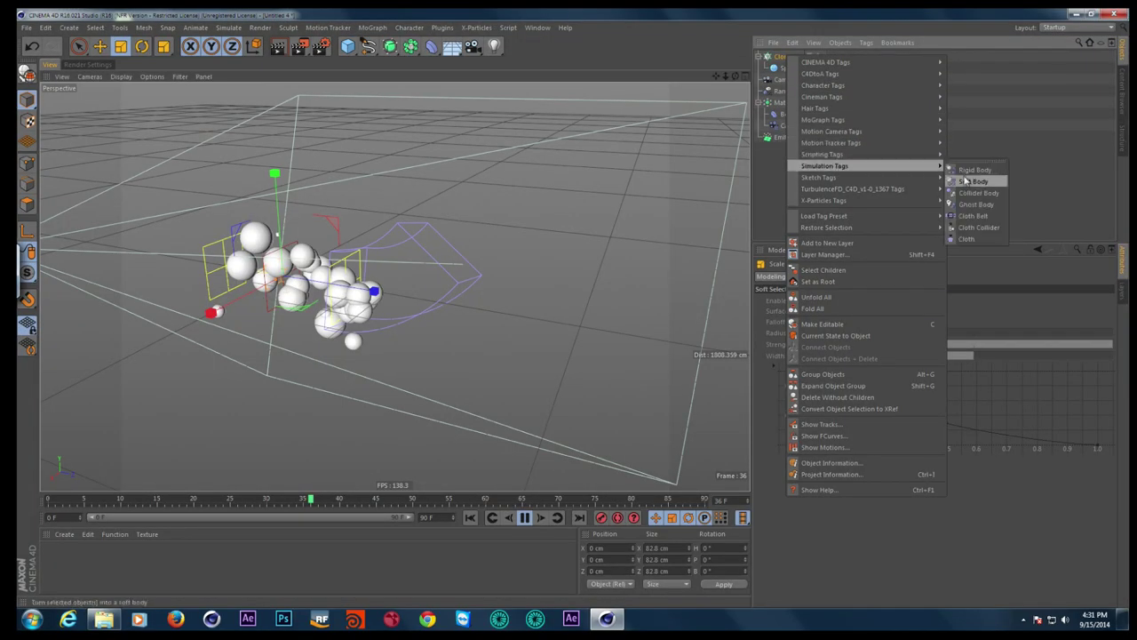
{"action": "left_click", "coordinate": [966, 175]}
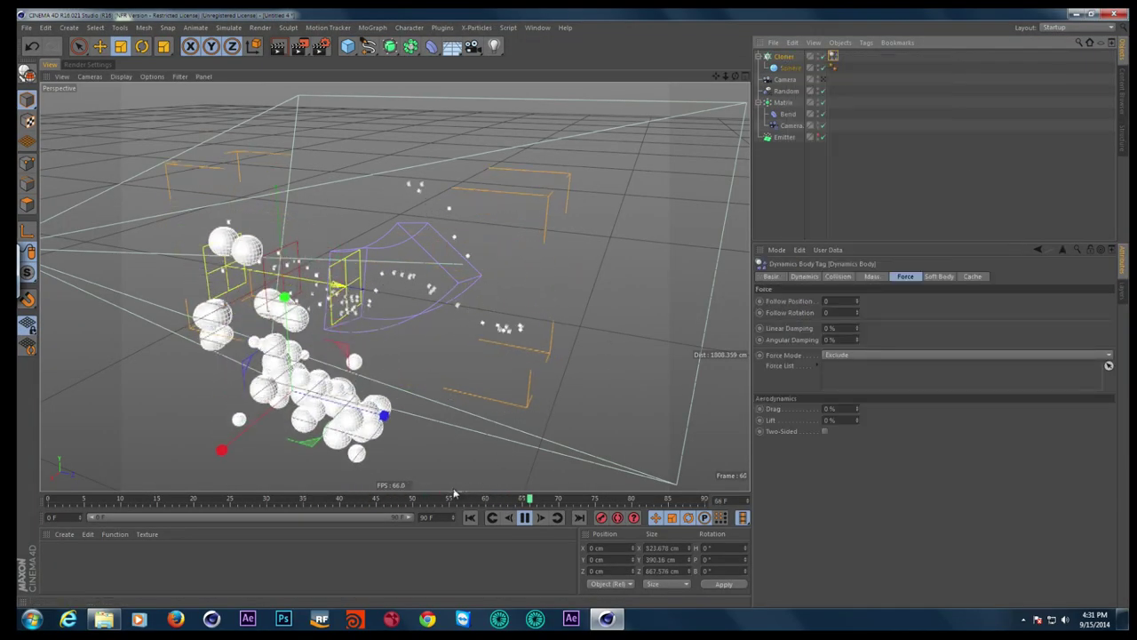
{"action": "left_click", "coordinate": [468, 519]}
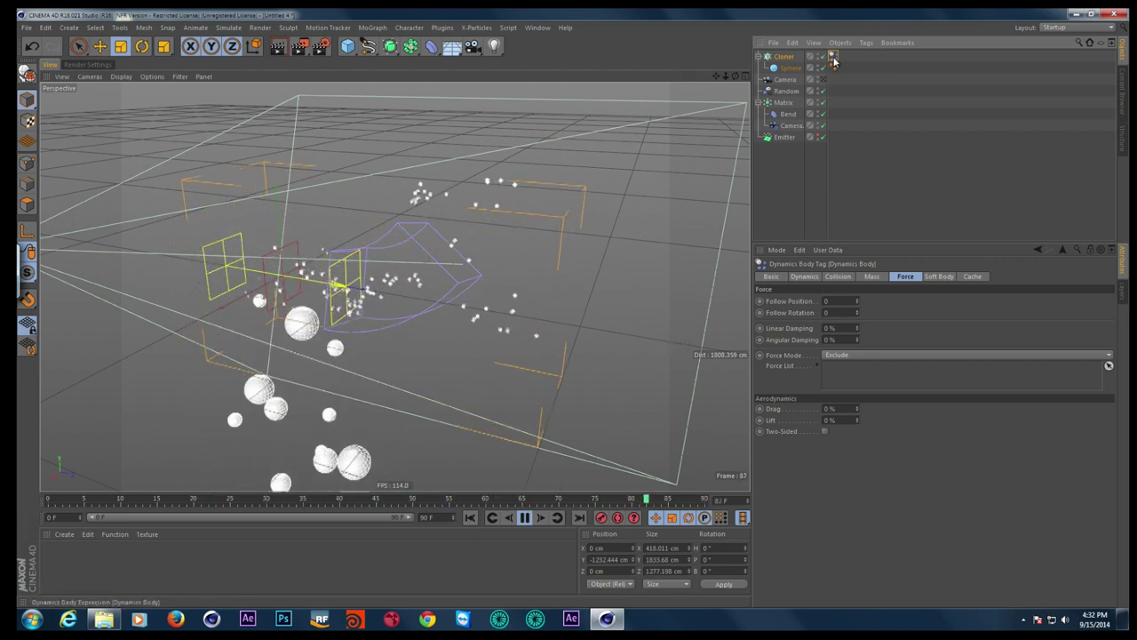
{"action": "left_click", "coordinate": [838, 276]}
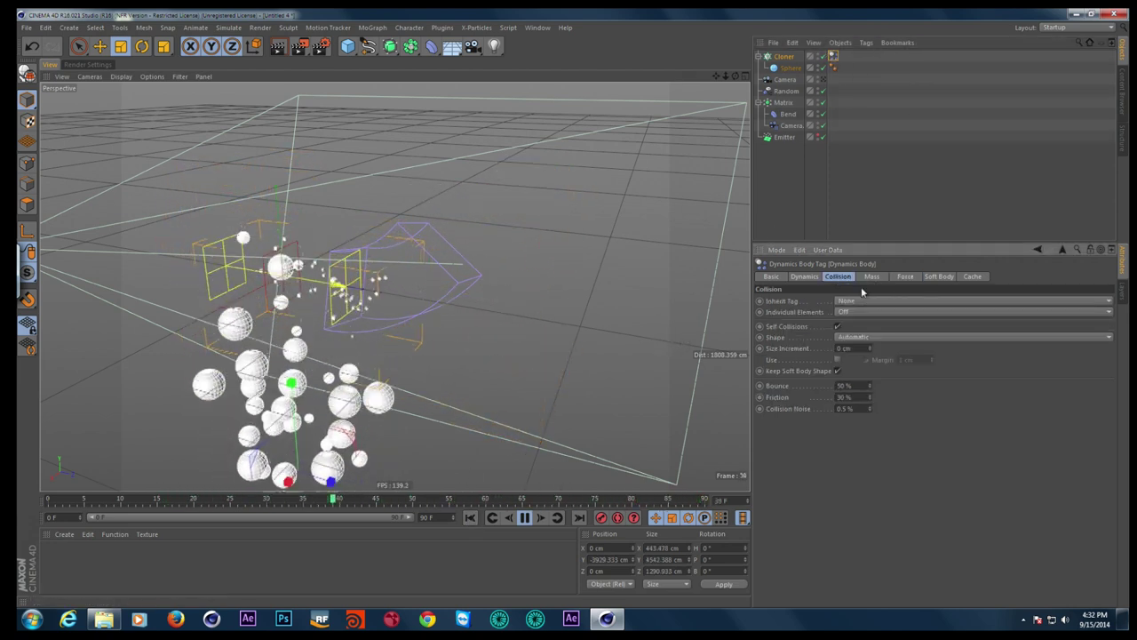
{"action": "left_click", "coordinate": [858, 312]}
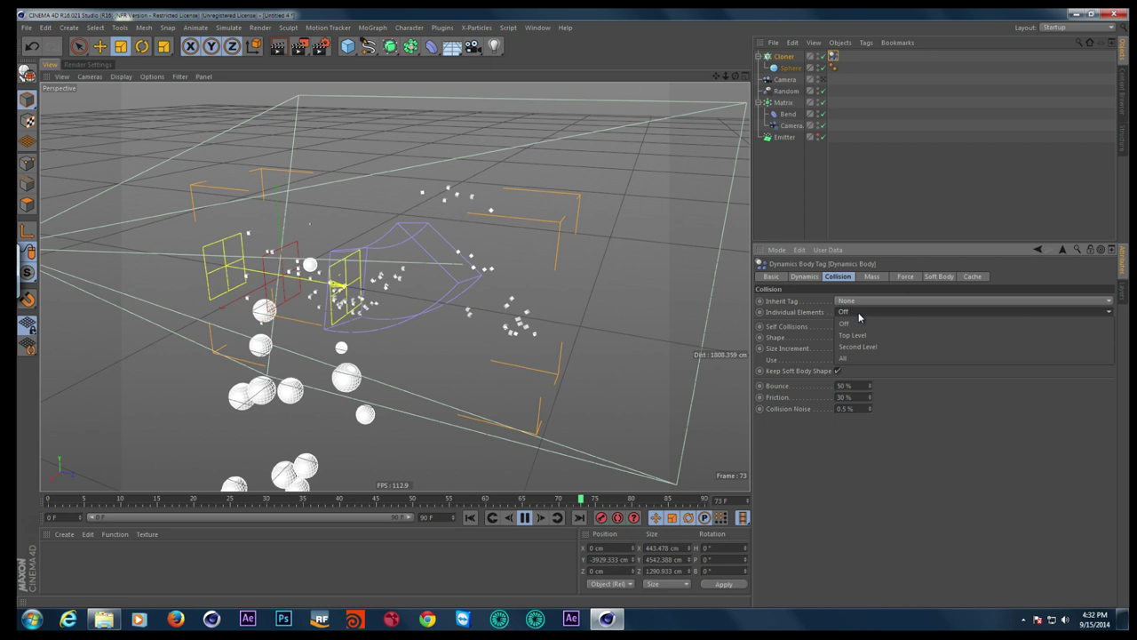
{"action": "left_click", "coordinate": [852, 359]}
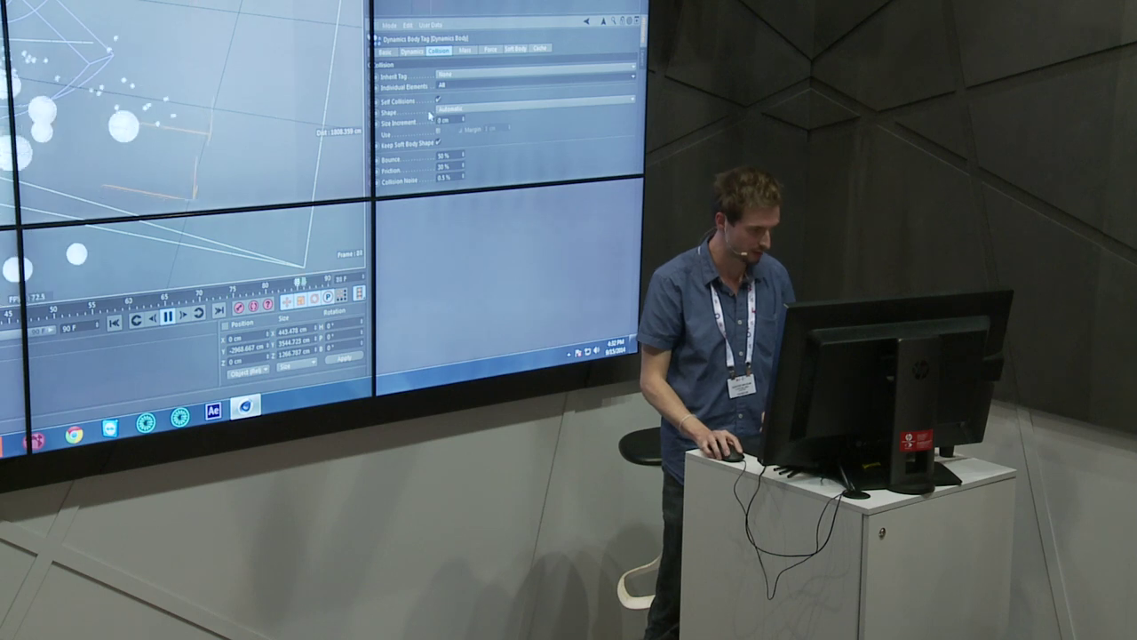
Set the dynamics tag's Follow Position to 3
{"action": "left_click", "coordinate": [489, 49]}
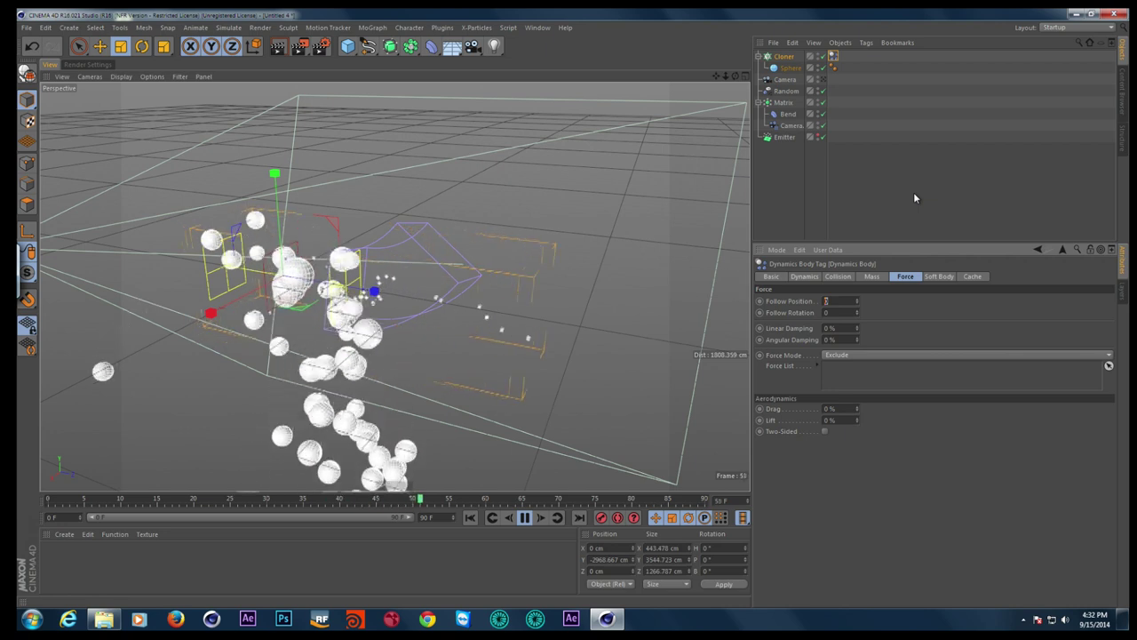
{"action": "type", "text": "13"}
{"action": "key", "text": "Return"}
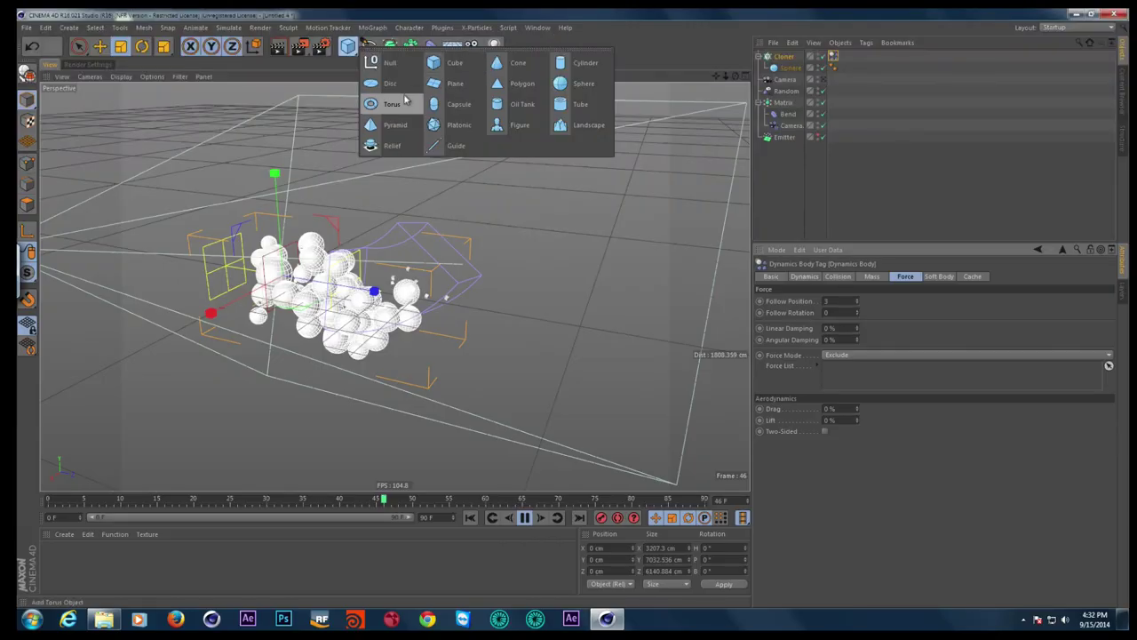
Add a torus with a dynamics body tag and place it under the falling spheres
{"action": "left_click", "coordinate": [404, 102]}
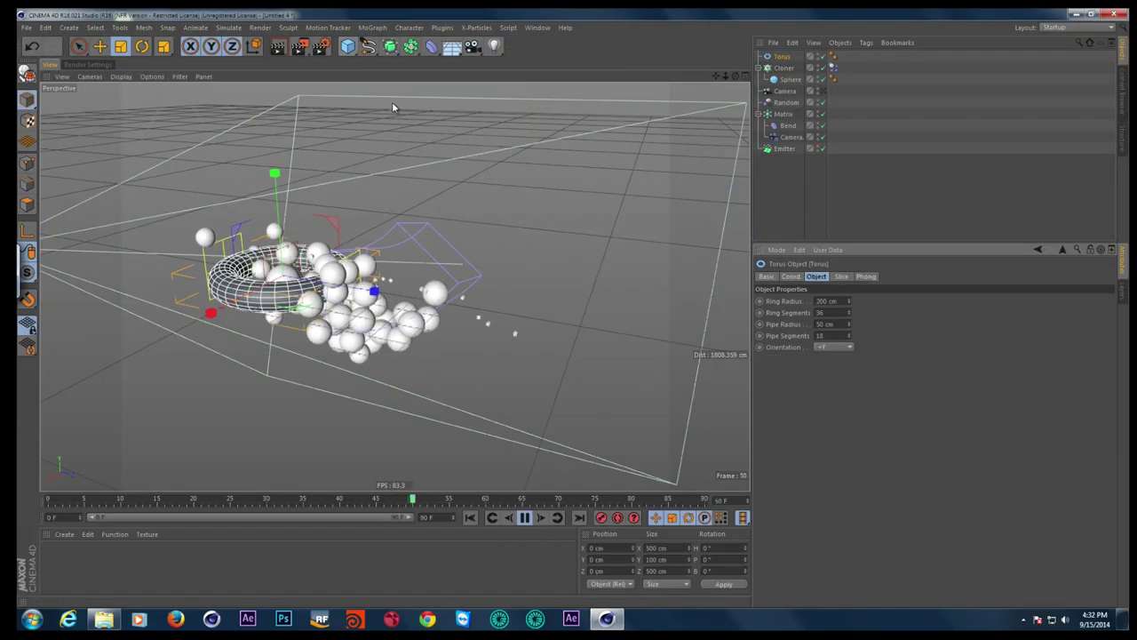
{"action": "left_click", "coordinate": [107, 46]}
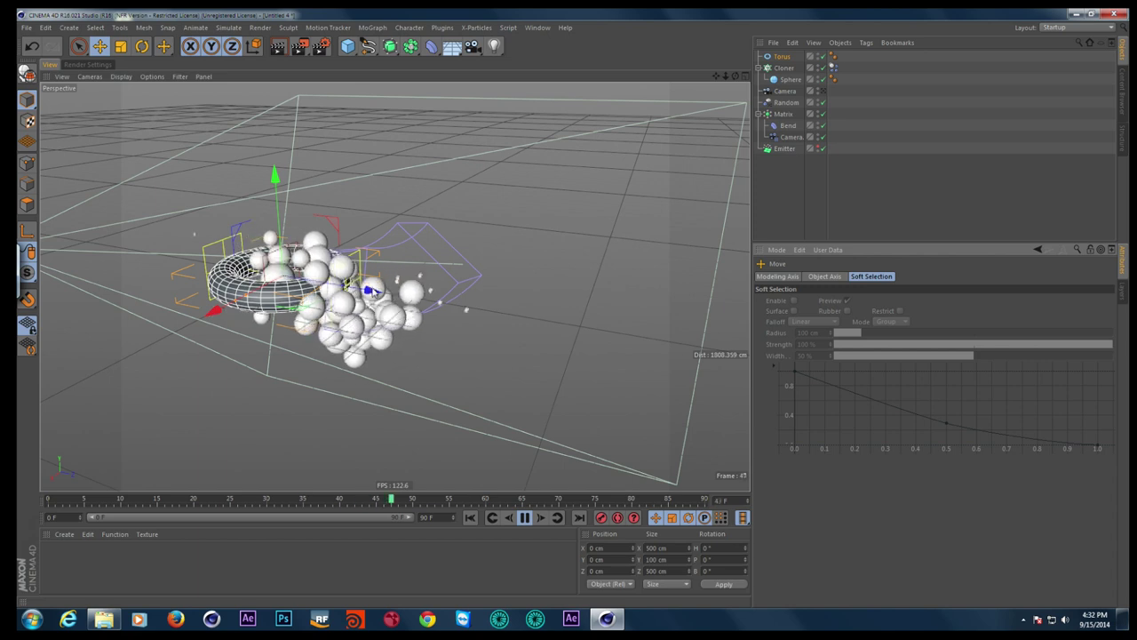
{"action": "left_click_drag", "start_coordinate": [373, 289], "coordinate": [524, 315]}
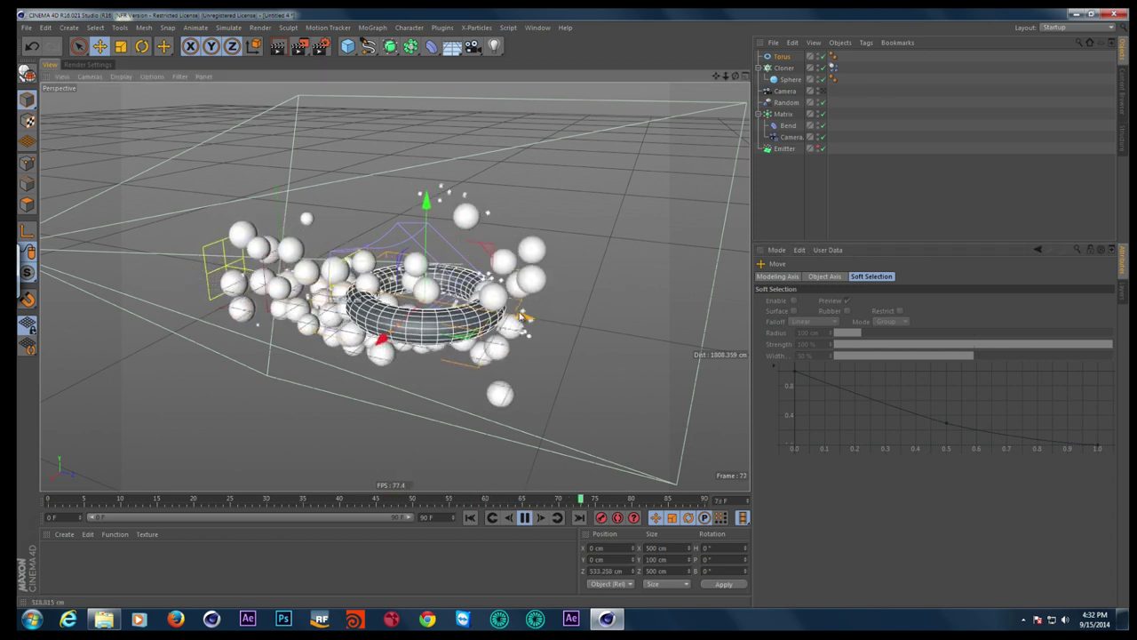
{"action": "right_click", "coordinate": [782, 56]}
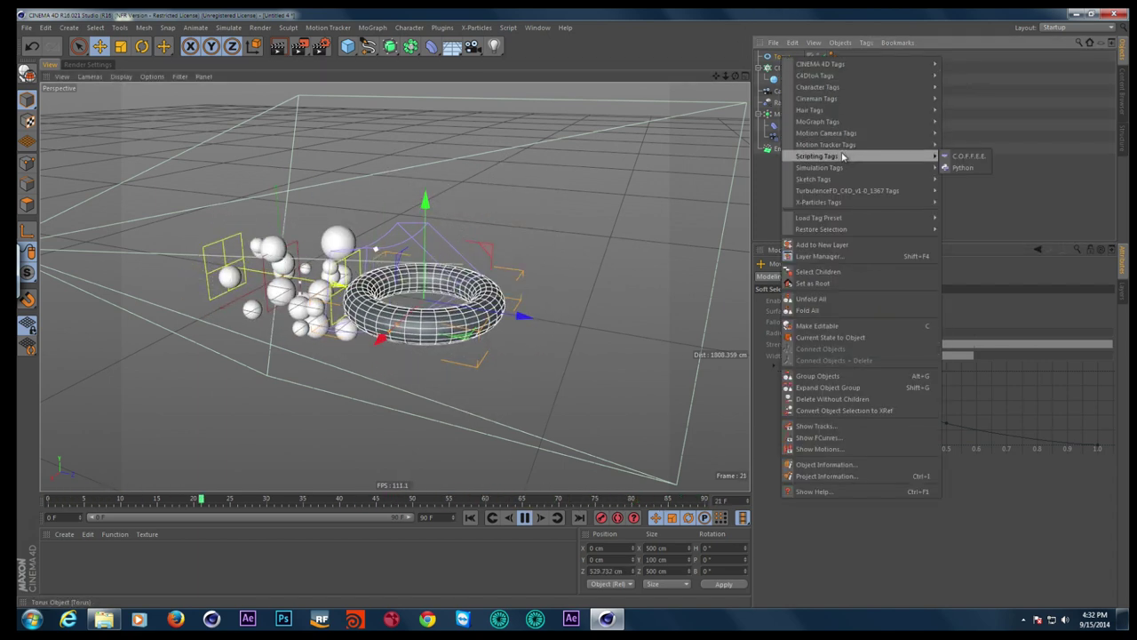
{"action": "mouse_move", "coordinate": [819, 167]}
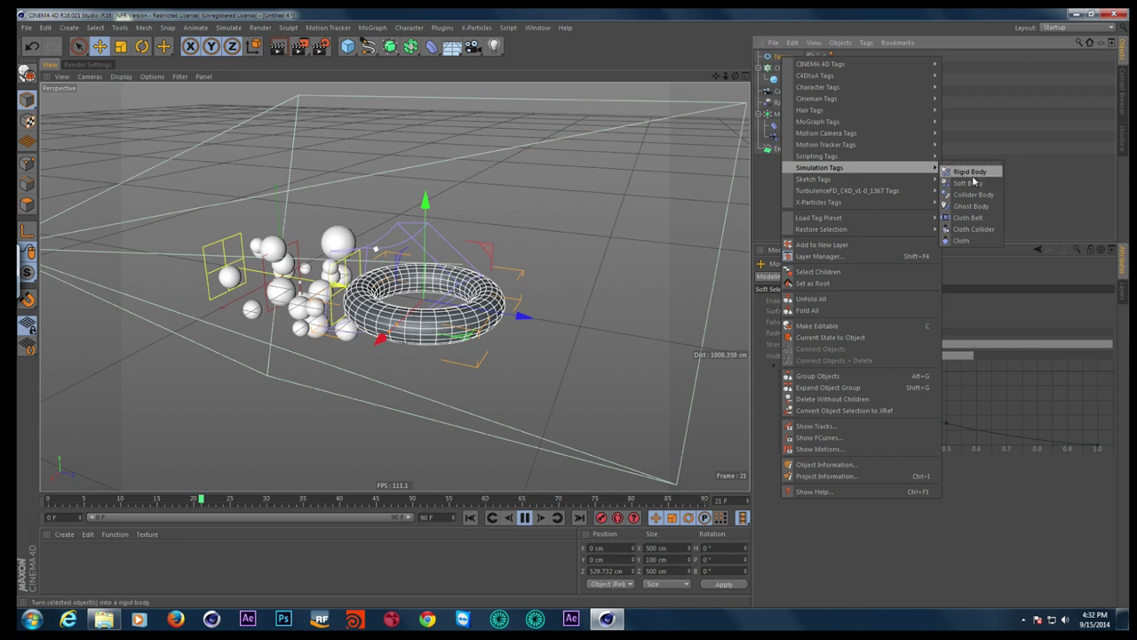
{"action": "left_click", "coordinate": [979, 205]}
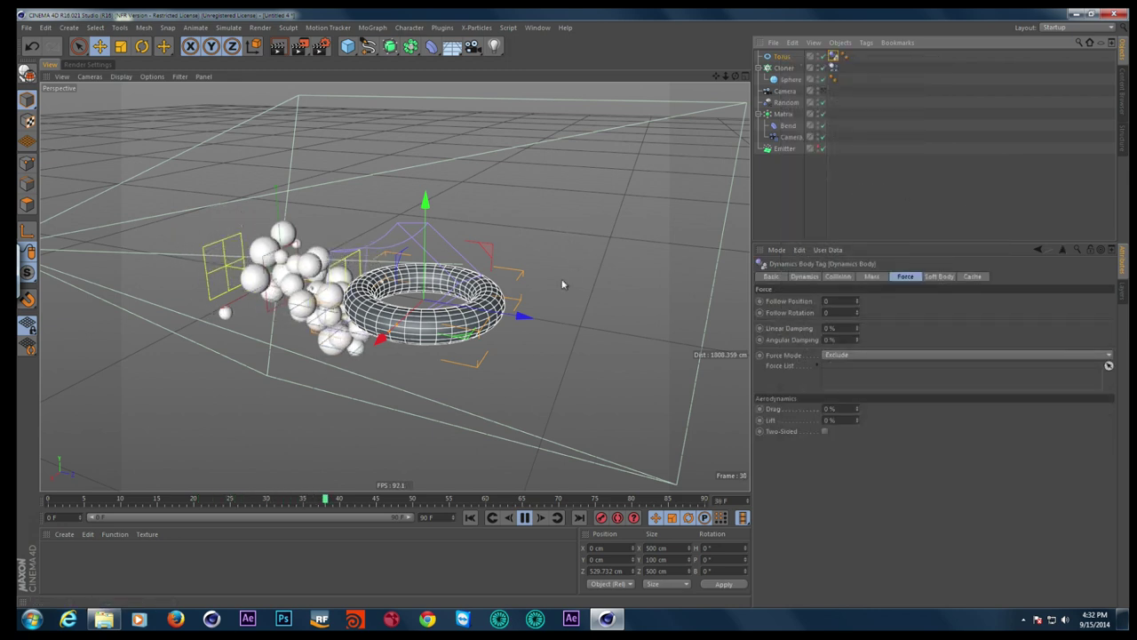
{"action": "mouse_move", "coordinate": [485, 254]}
{"action": "left_mouse_down"}
{"action": "mouse_move", "coordinate": [465, 355]}
{"action": "mouse_move", "coordinate": [506, 342]}
{"action": "left_mouse_up"}
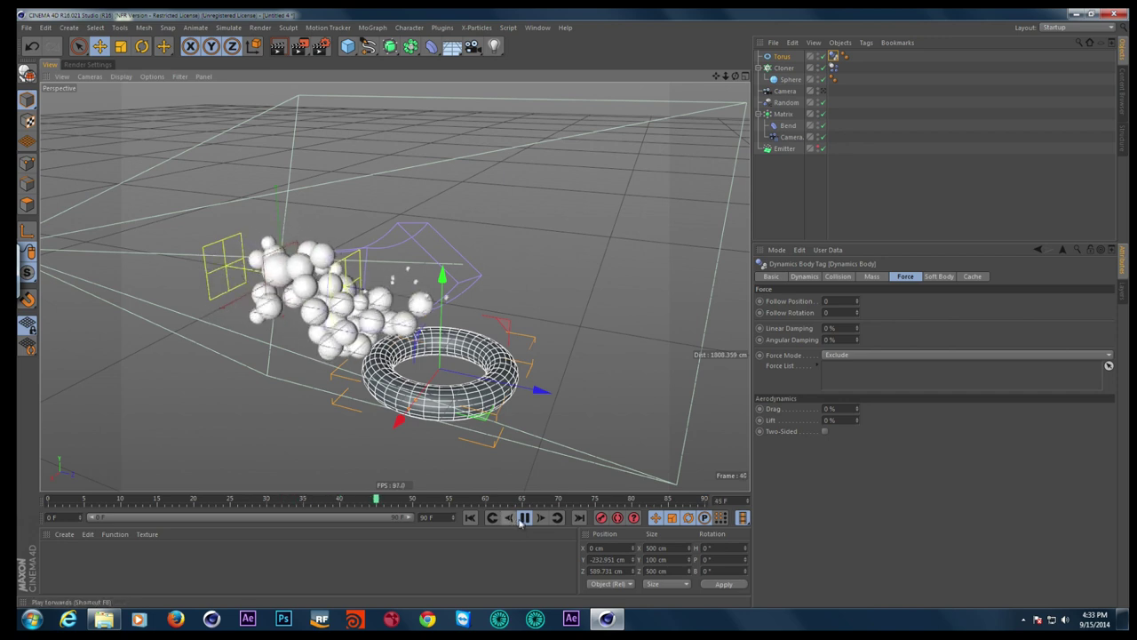
Extend the preview range to about 300 frames and replay, moving the torus into the spheres
{"action": "key", "text": "F8"}
{"action": "left_click", "coordinate": [425, 517]}
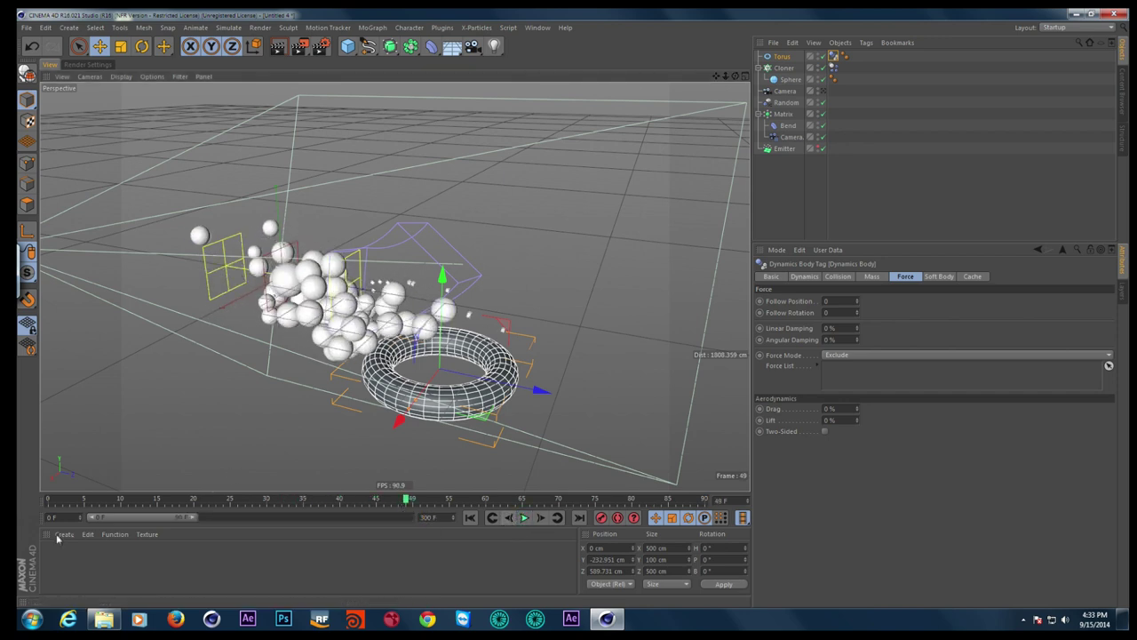
{"action": "left_click_drag", "start_coordinate": [192, 522], "coordinate": [412, 516]}
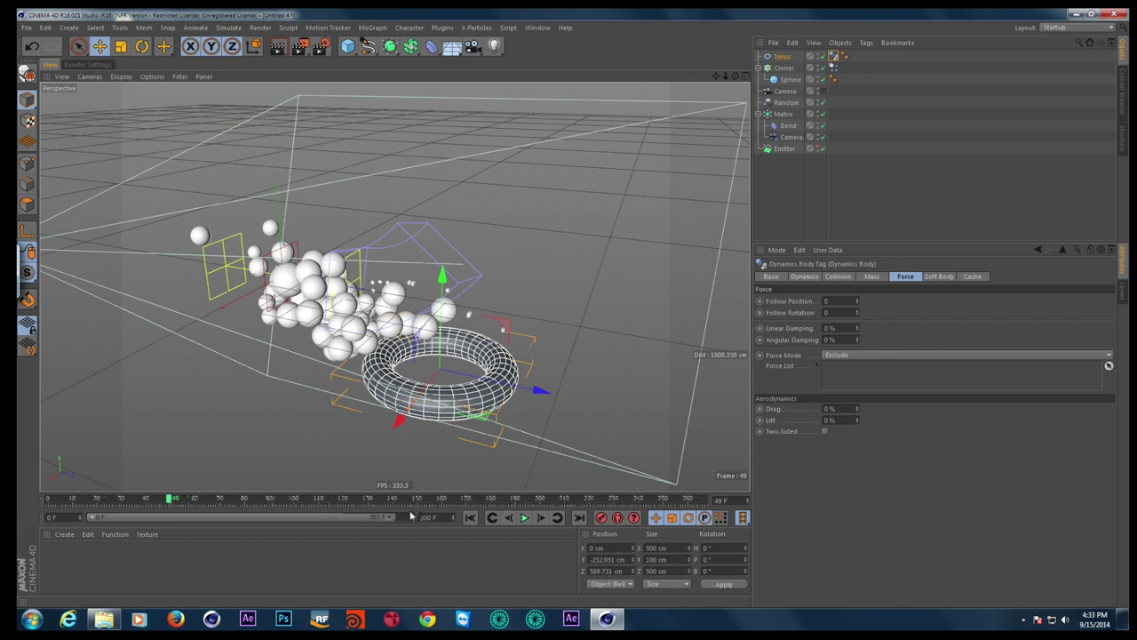
{"action": "left_click", "coordinate": [523, 519]}
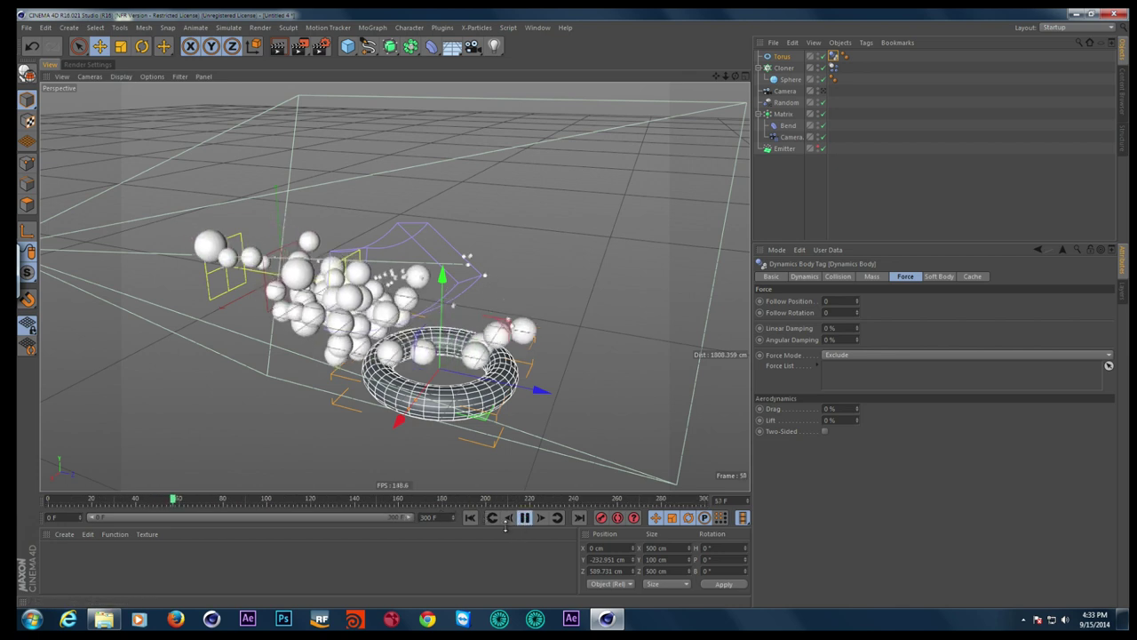
{"action": "left_click", "coordinate": [782, 57]}
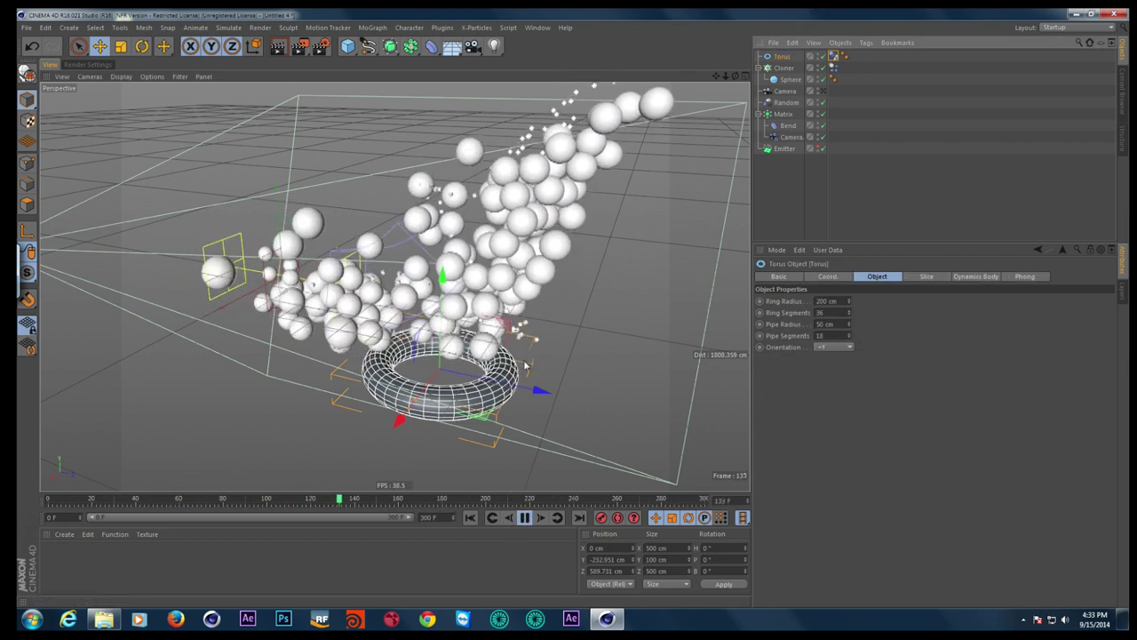
{"action": "left_click_drag", "start_coordinate": [498, 312], "coordinate": [529, 121]}
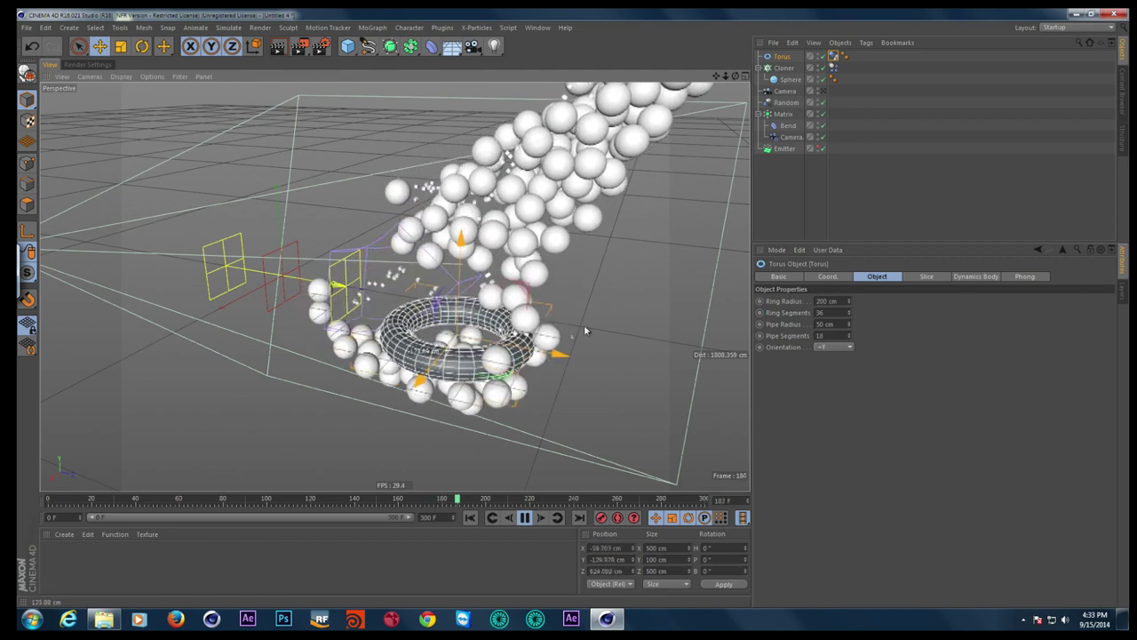
{"action": "mouse_move", "coordinate": [565, 169]}
{"action": "left_mouse_down"}
{"action": "mouse_move", "coordinate": [558, 260]}
{"action": "mouse_move", "coordinate": [505, 228]}
{"action": "mouse_move", "coordinate": [621, 171]}
{"action": "left_mouse_up"}
Drag the torus to around 861 cm on Z, stop playback, and switch to Explorer
{"action": "mouse_move", "coordinate": [513, 264]}
{"action": "left_mouse_down"}
{"action": "mouse_move", "coordinate": [459, 417]}
{"action": "mouse_move", "coordinate": [488, 335]}
{"action": "mouse_move", "coordinate": [516, 165]}
{"action": "mouse_move", "coordinate": [484, 267]}
{"action": "mouse_move", "coordinate": [387, 302]}
{"action": "mouse_move", "coordinate": [520, 347]}
{"action": "mouse_move", "coordinate": [484, 285]}
{"action": "left_mouse_up"}
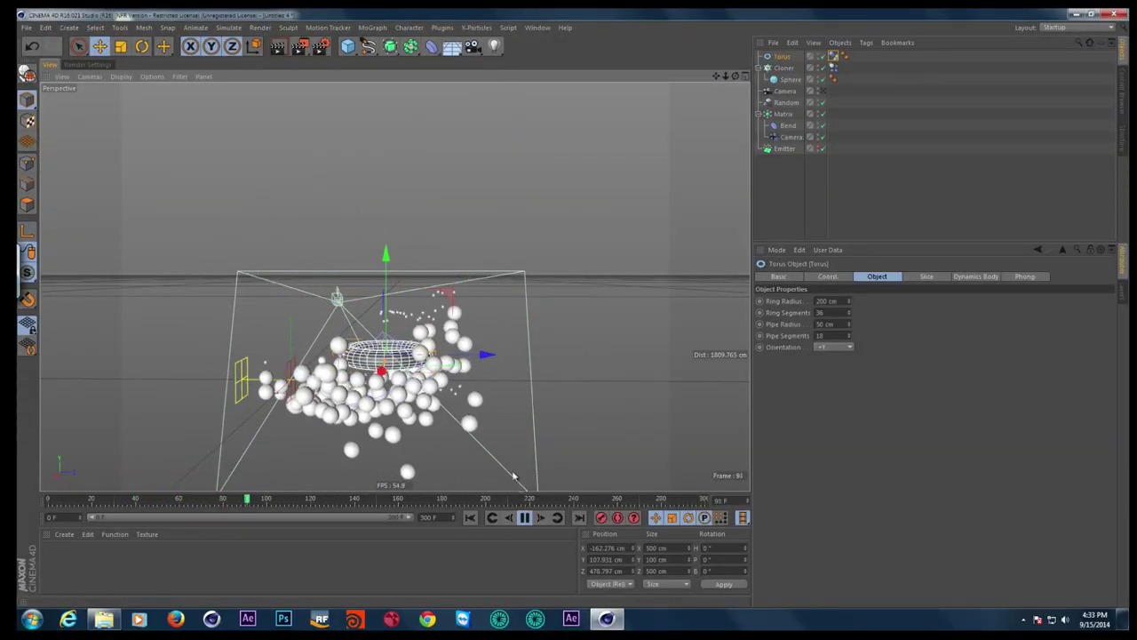
{"action": "left_click_drag", "start_coordinate": [449, 297], "coordinate": [513, 269]}
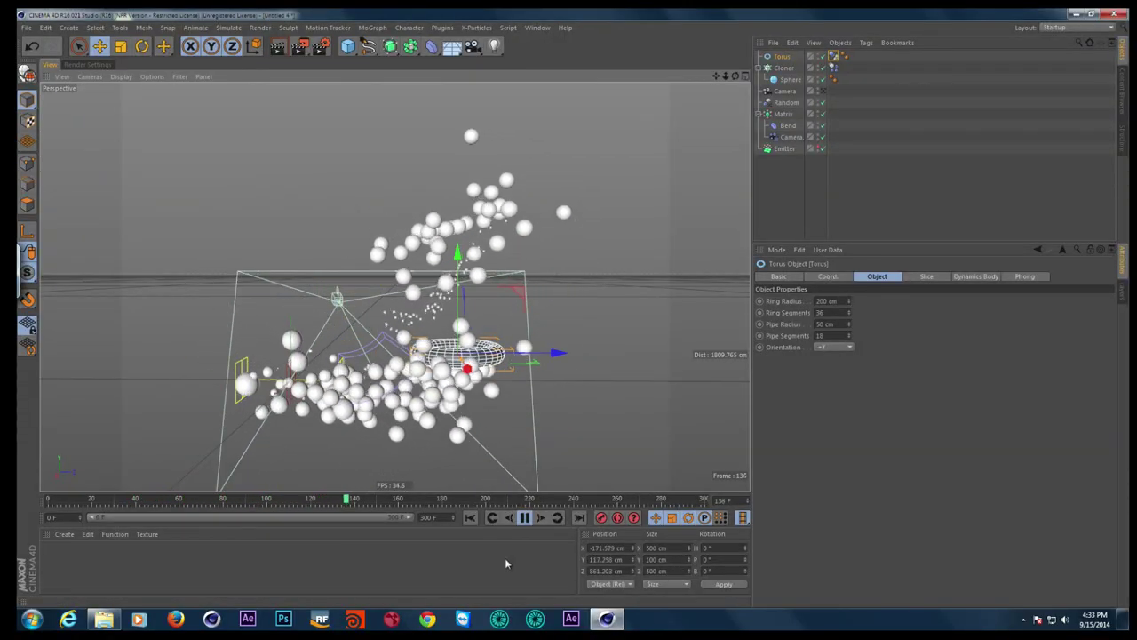
{"action": "key", "text": "F8"}
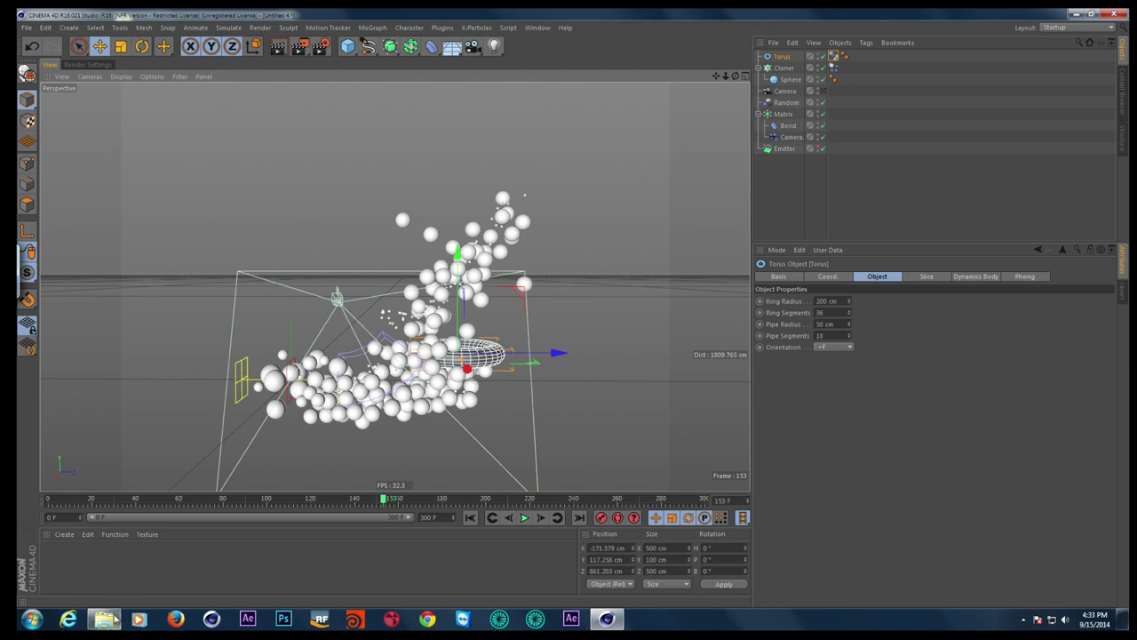
{"action": "left_click", "coordinate": [106, 618]}
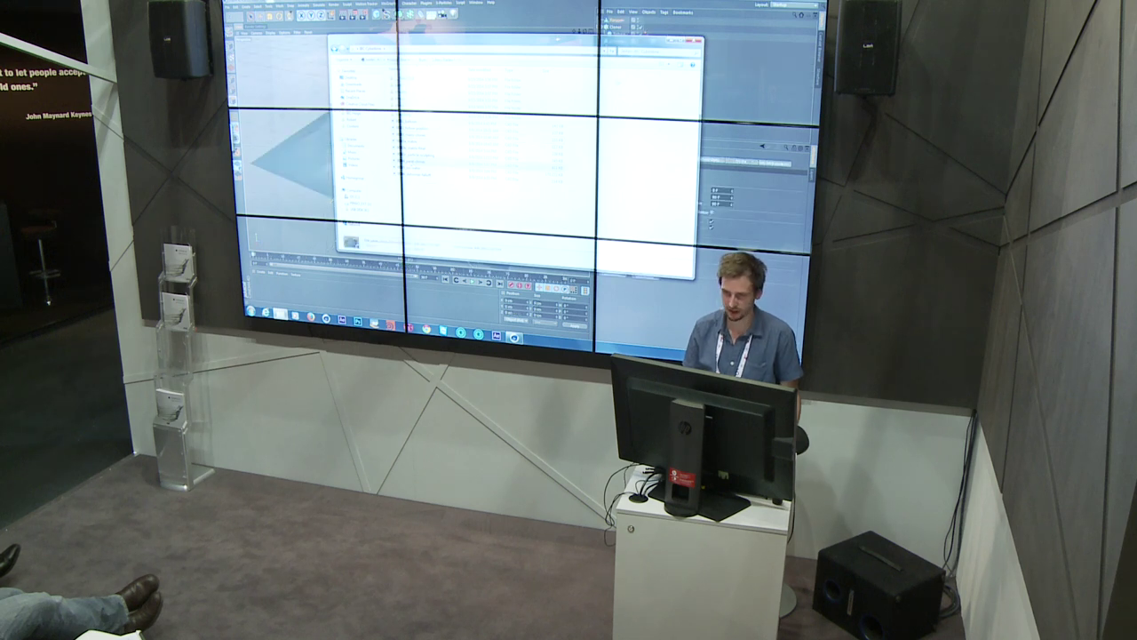
Load the paint-clones landscape scene, select the Landscape, and orbit around it
{"action": "key", "text": "Return"}
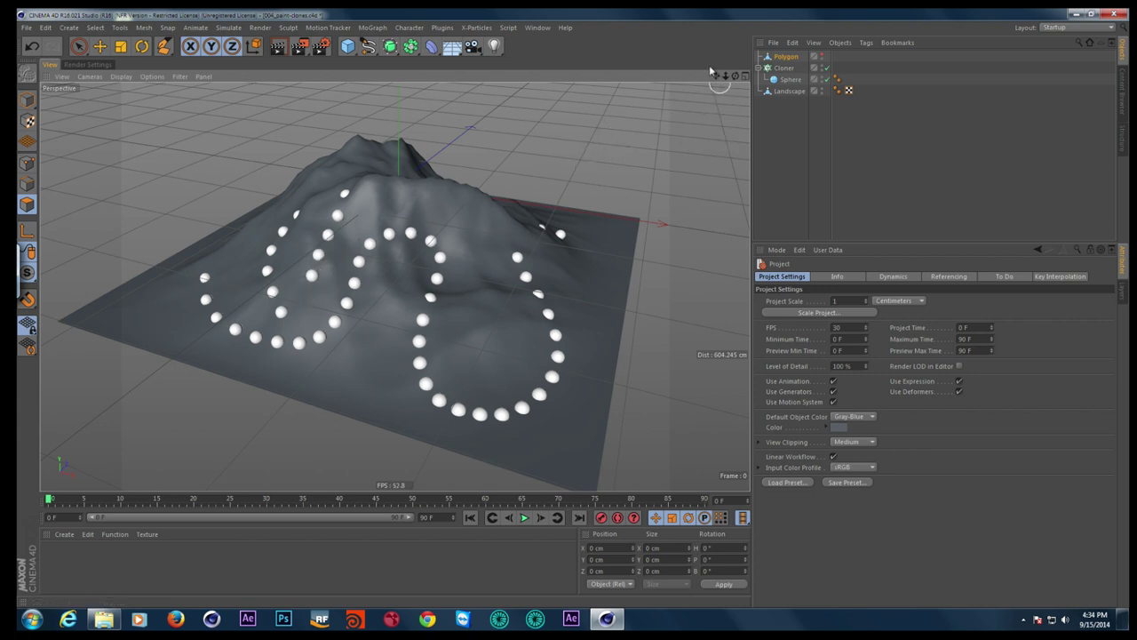
{"action": "left_click", "coordinate": [791, 92]}
{"action": "mouse_move", "coordinate": [734, 77]}
{"action": "left_mouse_down"}
{"action": "mouse_move", "coordinate": [665, 91]}
{"action": "mouse_move", "coordinate": [729, 85]}
{"action": "mouse_move", "coordinate": [621, 70]}
{"action": "left_mouse_up"}
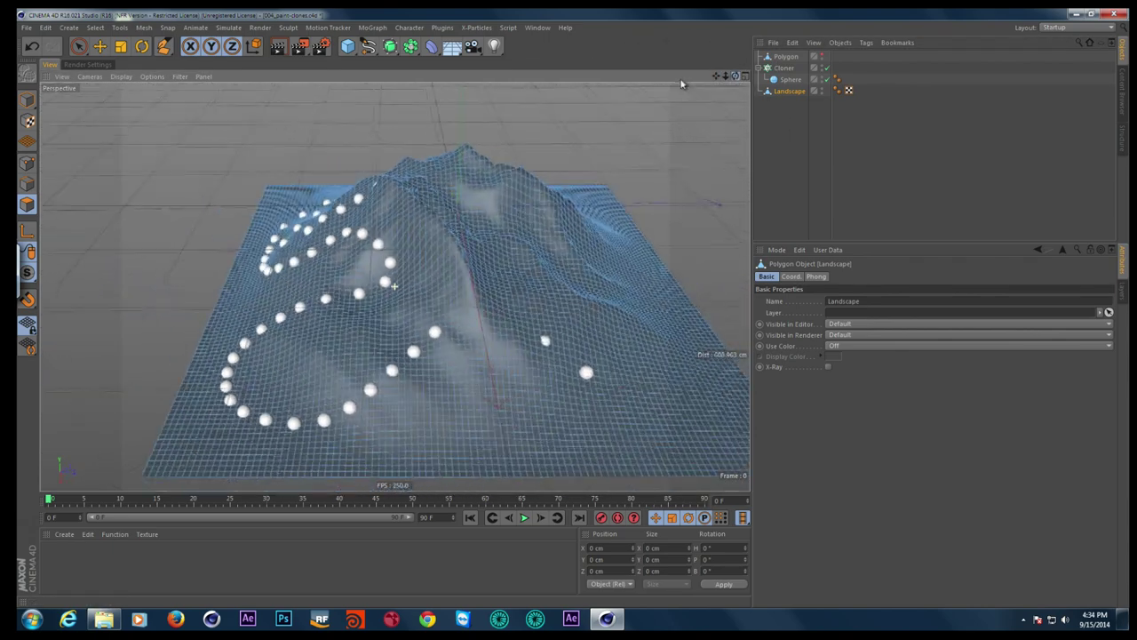
{"action": "mouse_move", "coordinate": [721, 76]}
{"action": "left_mouse_down"}
{"action": "mouse_move", "coordinate": [737, 85]}
{"action": "mouse_move", "coordinate": [687, 75]}
{"action": "mouse_move", "coordinate": [825, 43]}
{"action": "left_mouse_up"}
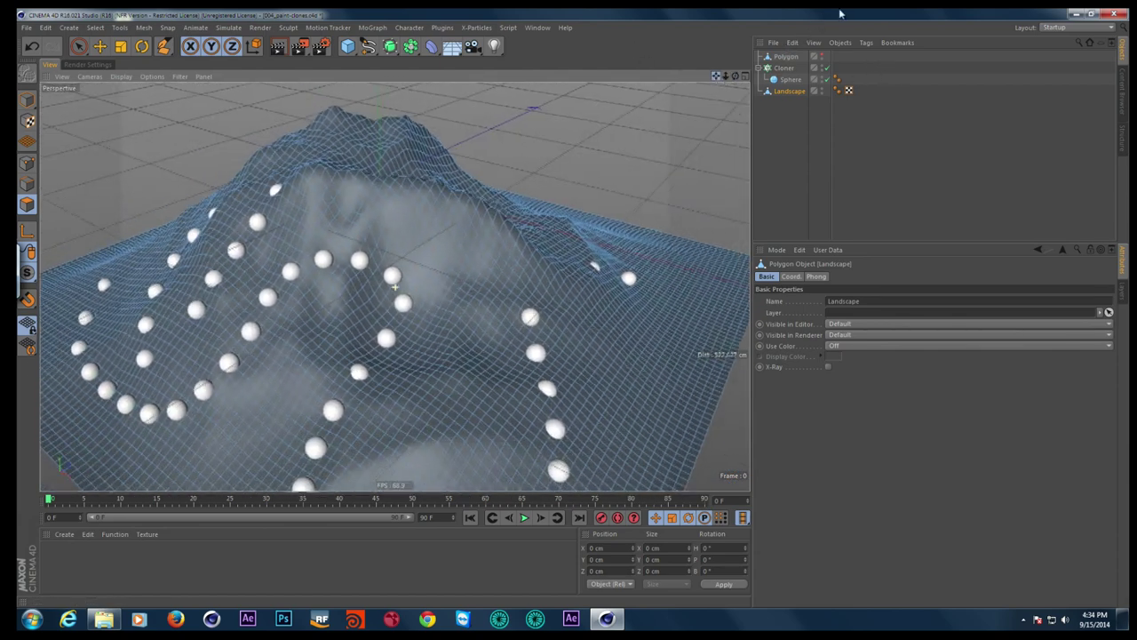
{"action": "left_click", "coordinate": [784, 58]}
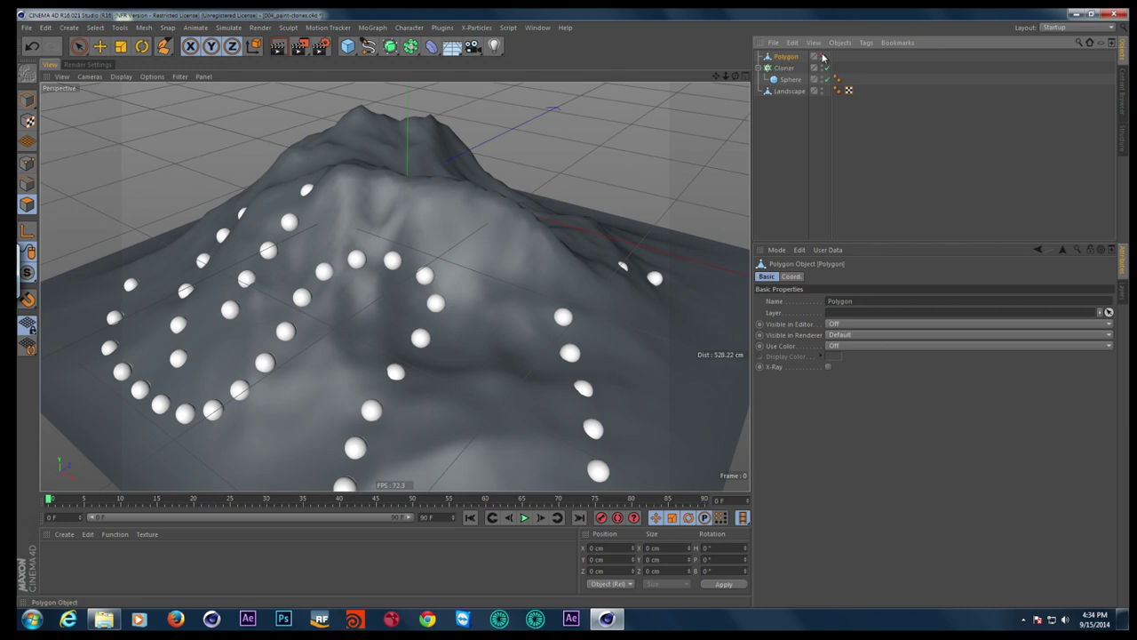
{"action": "left_click", "coordinate": [822, 55]}
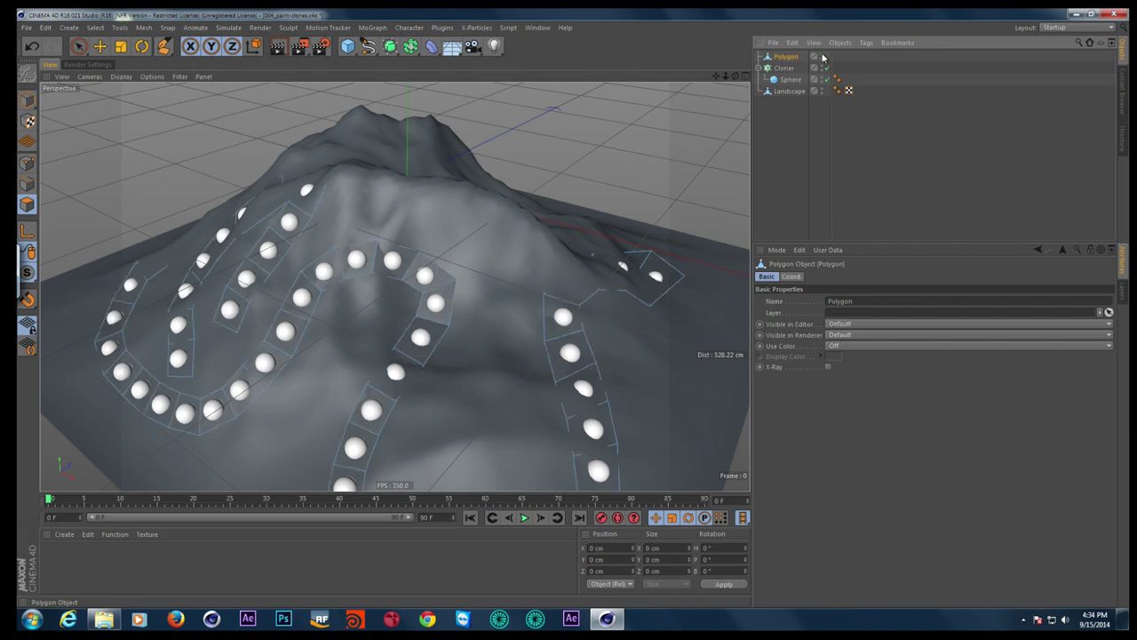
{"action": "left_click", "coordinate": [822, 55]}
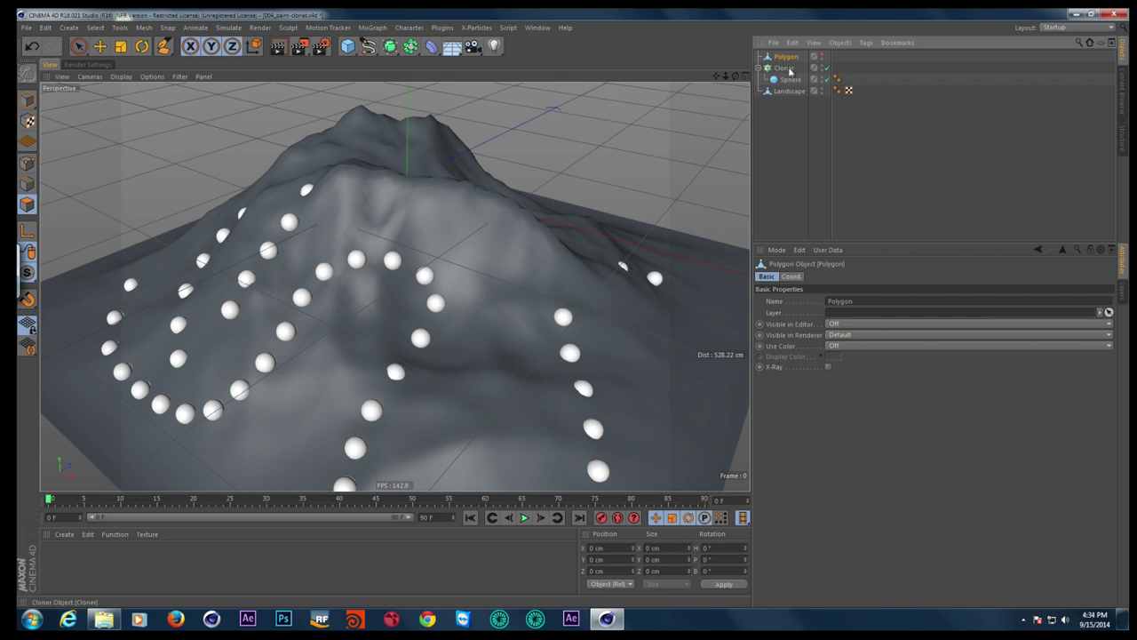
{"action": "left_click", "coordinate": [787, 68]}
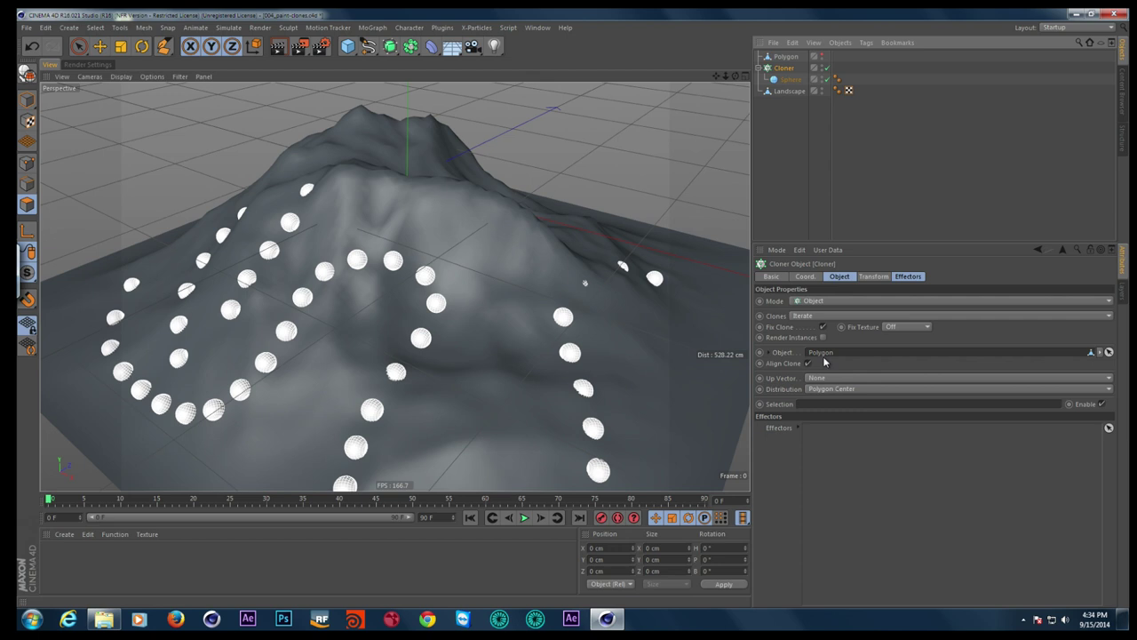
{"action": "left_click", "coordinate": [782, 58]}
{"action": "left_click_drag", "start_coordinate": [735, 77], "coordinate": [632, 118]}
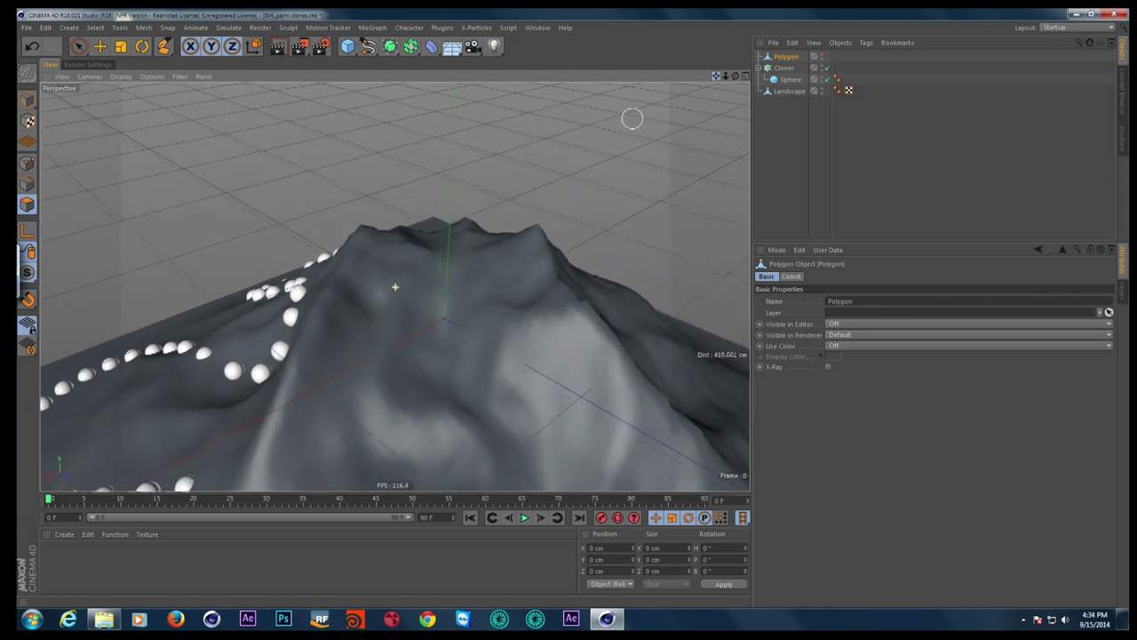
{"action": "mouse_move", "coordinate": [740, 77]}
{"action": "left_mouse_down"}
{"action": "mouse_move", "coordinate": [690, 110]}
{"action": "mouse_move", "coordinate": [691, 91]}
{"action": "mouse_move", "coordinate": [563, 48]}
{"action": "left_mouse_up"}
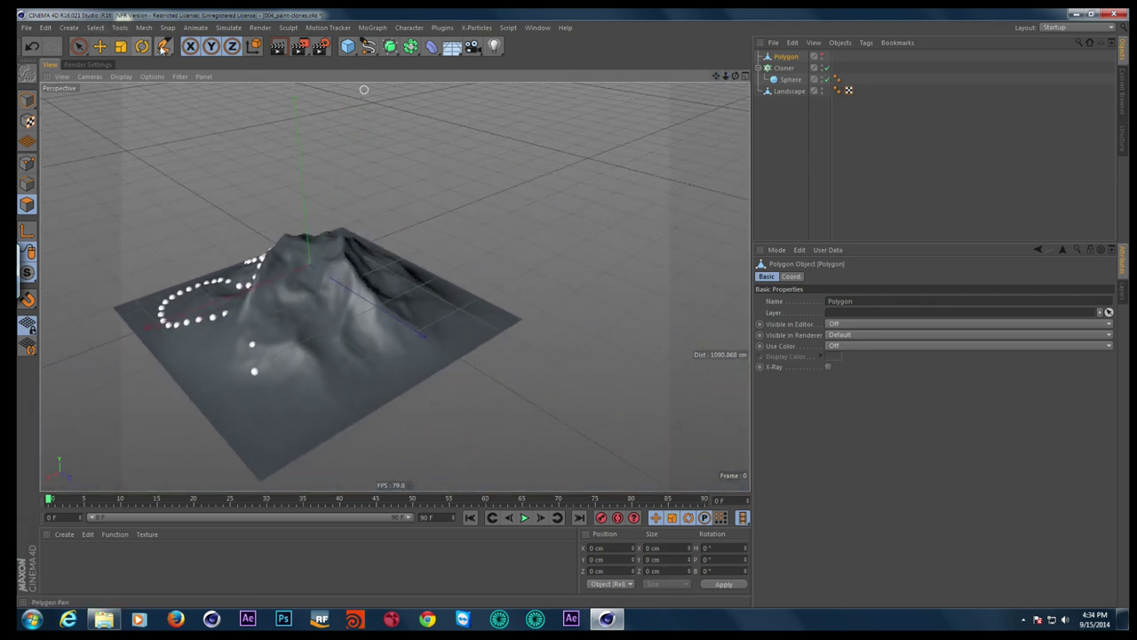
Paint new Polygon Pen strips across the landscape and show the strip outlines again
{"action": "left_click", "coordinate": [163, 47]}
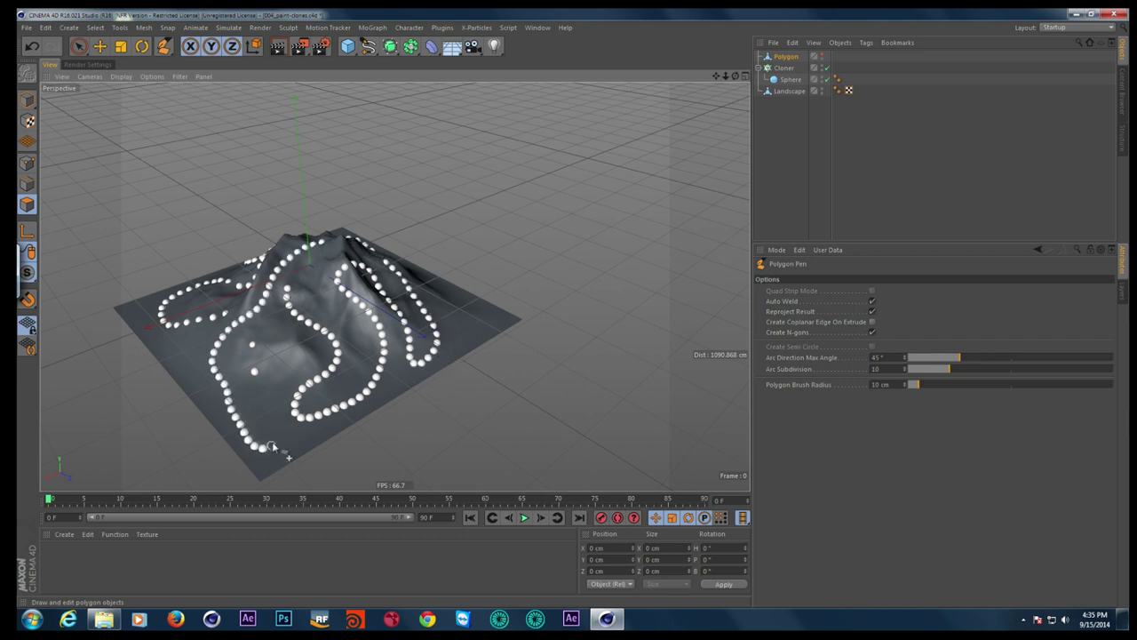
{"action": "left_click", "coordinate": [824, 56]}
{"action": "scroll", "coordinate": [350, 252], "scroll_direction": "up", "scroll_amount": 5}
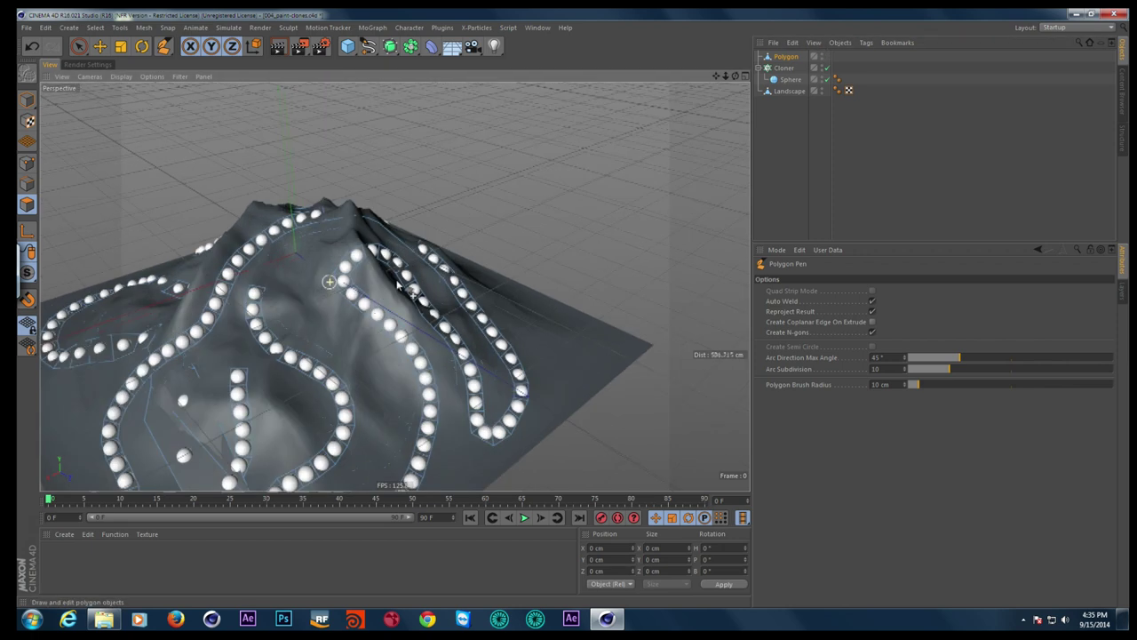
{"action": "mouse_move", "coordinate": [349, 252]}
{"action": "left_mouse_down", "text": "alt"}
{"action": "mouse_move", "coordinate": [413, 342]}
{"action": "mouse_move", "coordinate": [363, 304]}
{"action": "left_mouse_up", "text": "alt"}
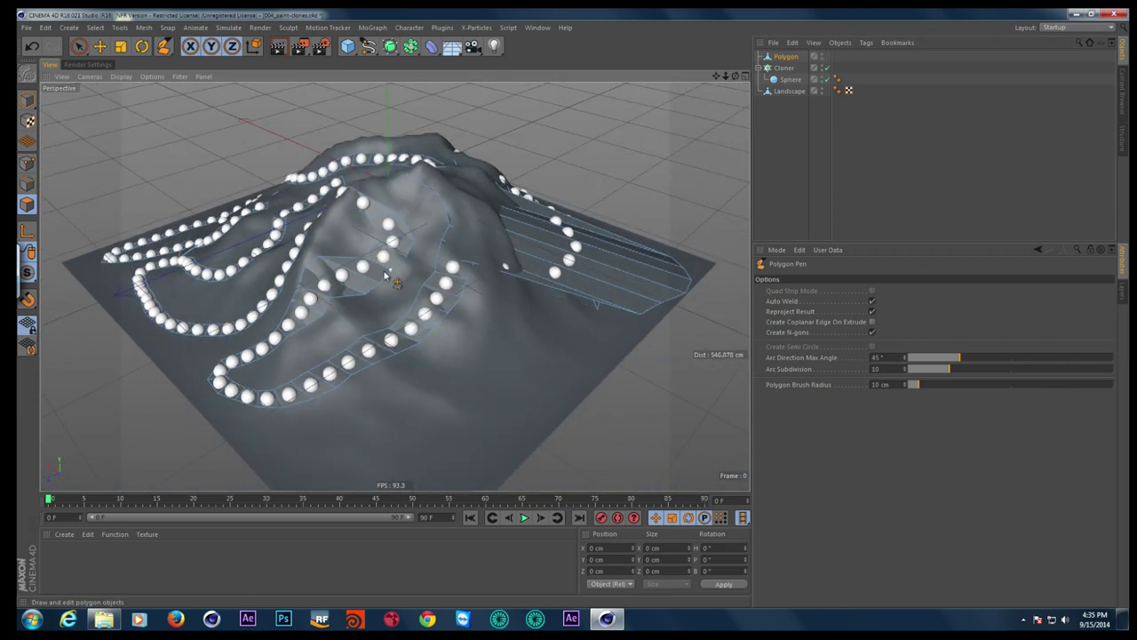
{"action": "scroll", "coordinate": [362, 305], "scroll_direction": "down", "scroll_amount": 5}
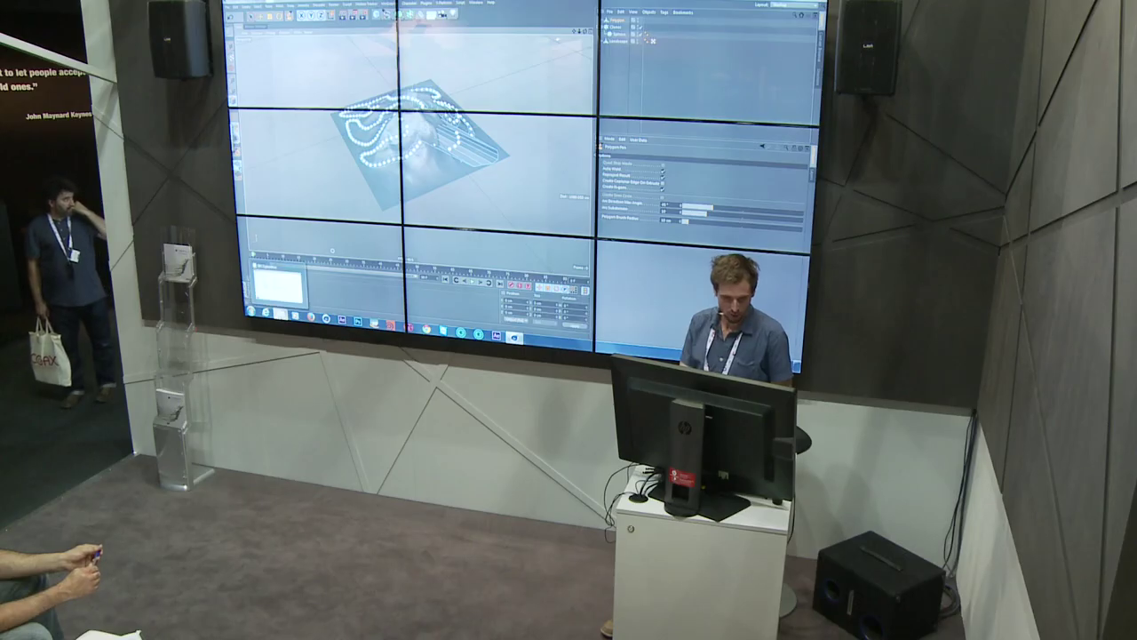
Bring up Explorer and pick a movie clip in the mov folder
{"action": "left_click", "coordinate": [280, 313]}
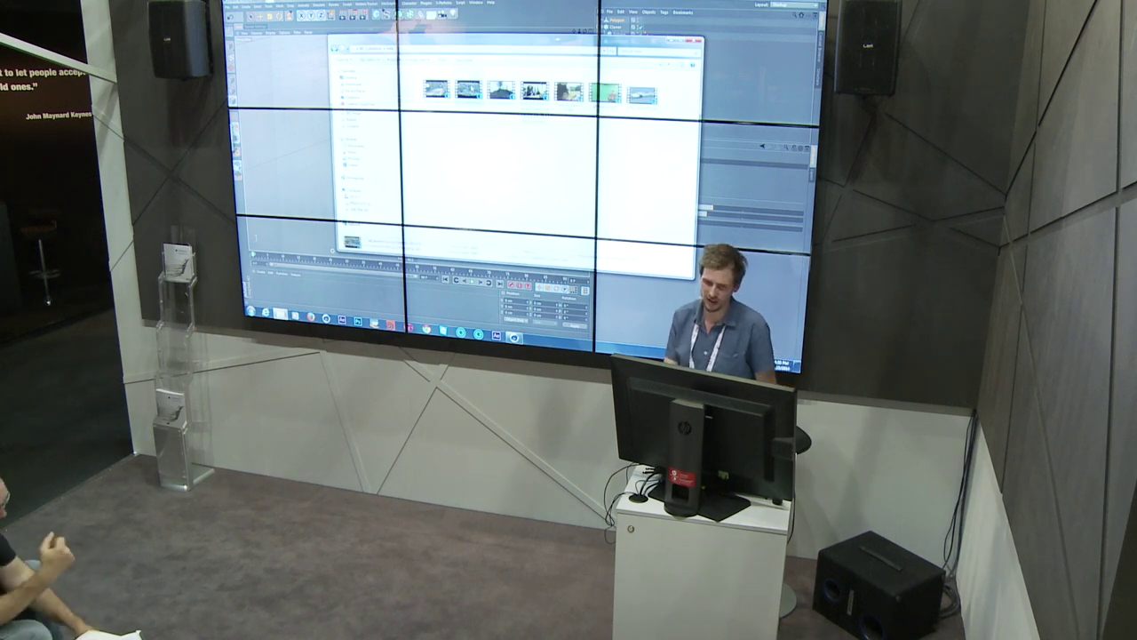
{"action": "left_click", "coordinate": [642, 92]}
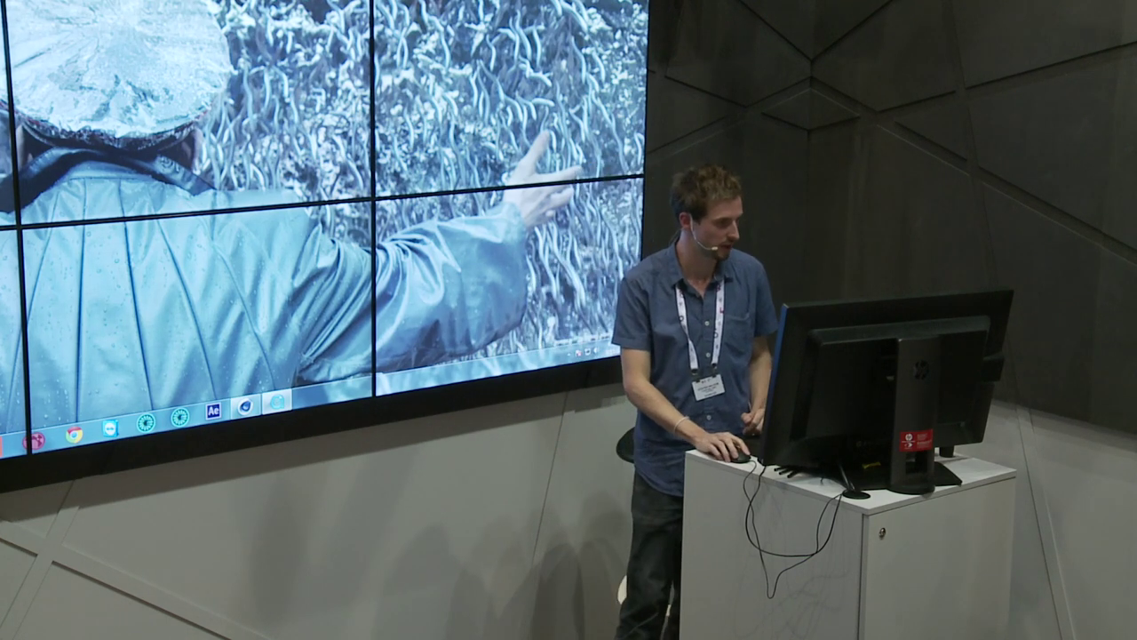
Play the clip, then open 005_sss-water from IBC Cybertime and its water material
{"action": "key", "text": "space"}
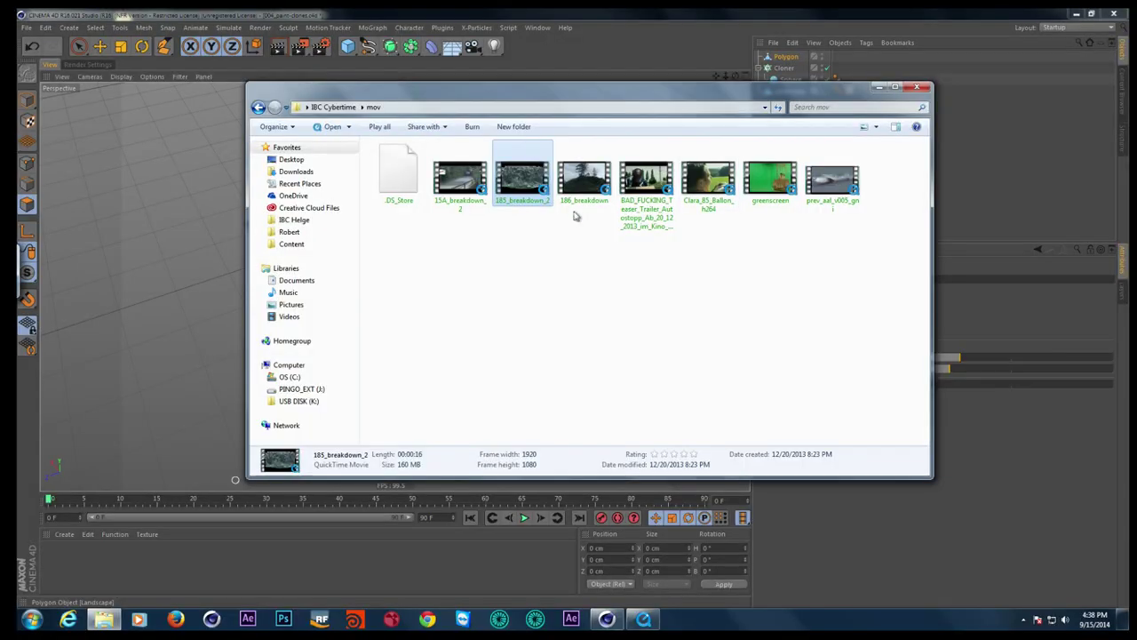
{"action": "key", "text": "BackSpace"}
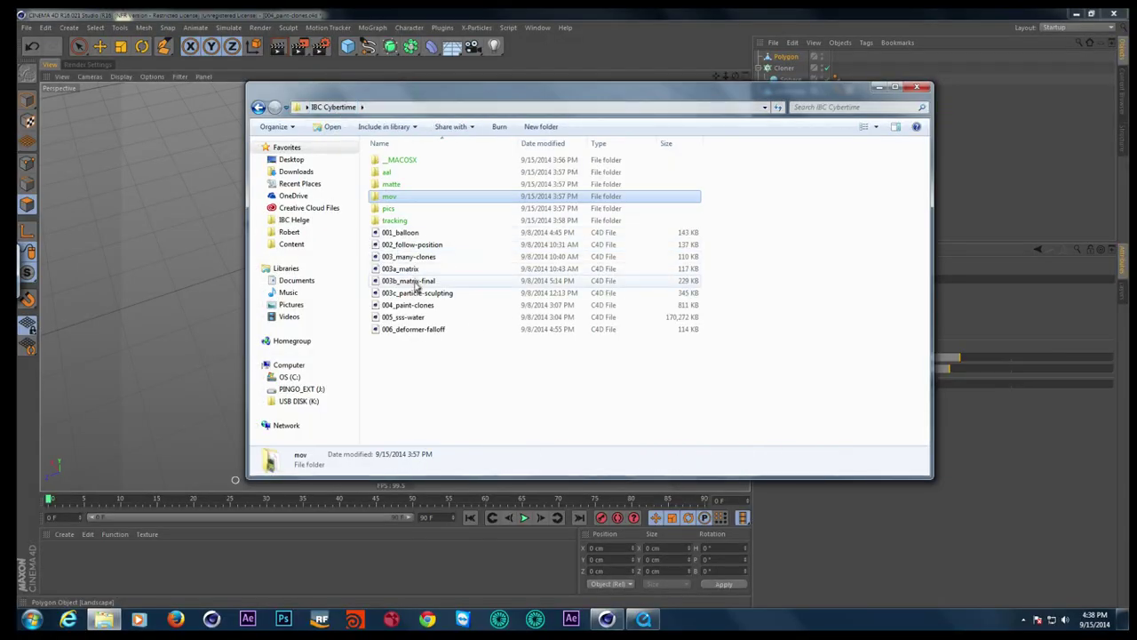
{"action": "double_click", "coordinate": [409, 317]}
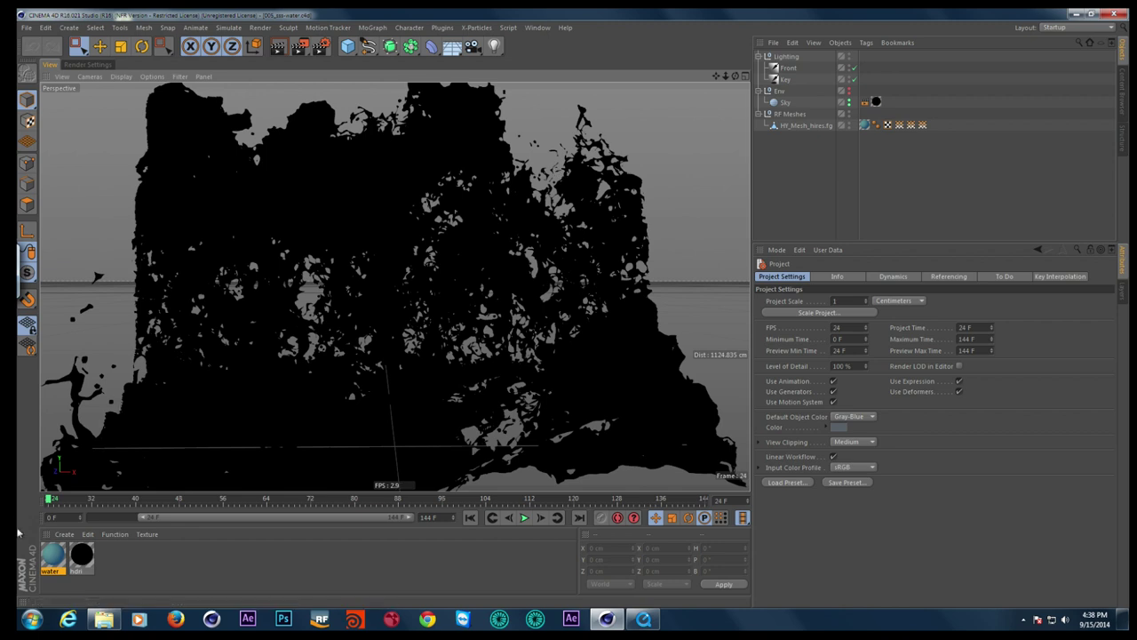
{"action": "double_click", "coordinate": [53, 555]}
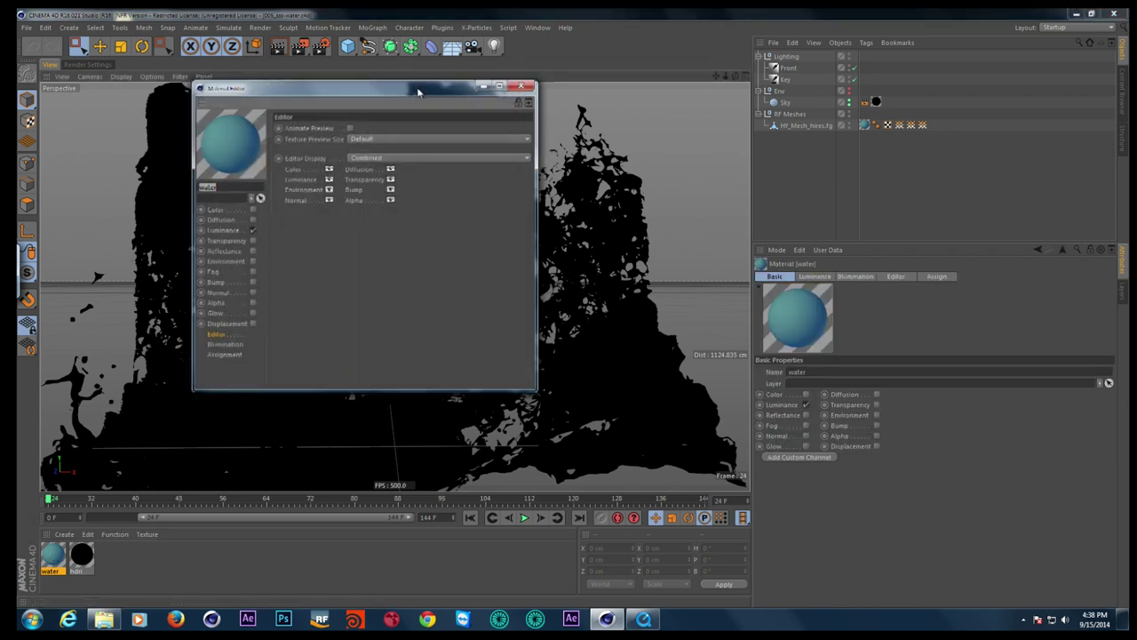
Show the Luminance subsurface per-colour path lengths (Red 300%, Green 300%, Blue 1000%), then Multiple Diffuse
{"action": "left_click_drag", "start_coordinate": [418, 91], "coordinate": [855, 134]}
{"action": "left_click", "coordinate": [662, 273]}
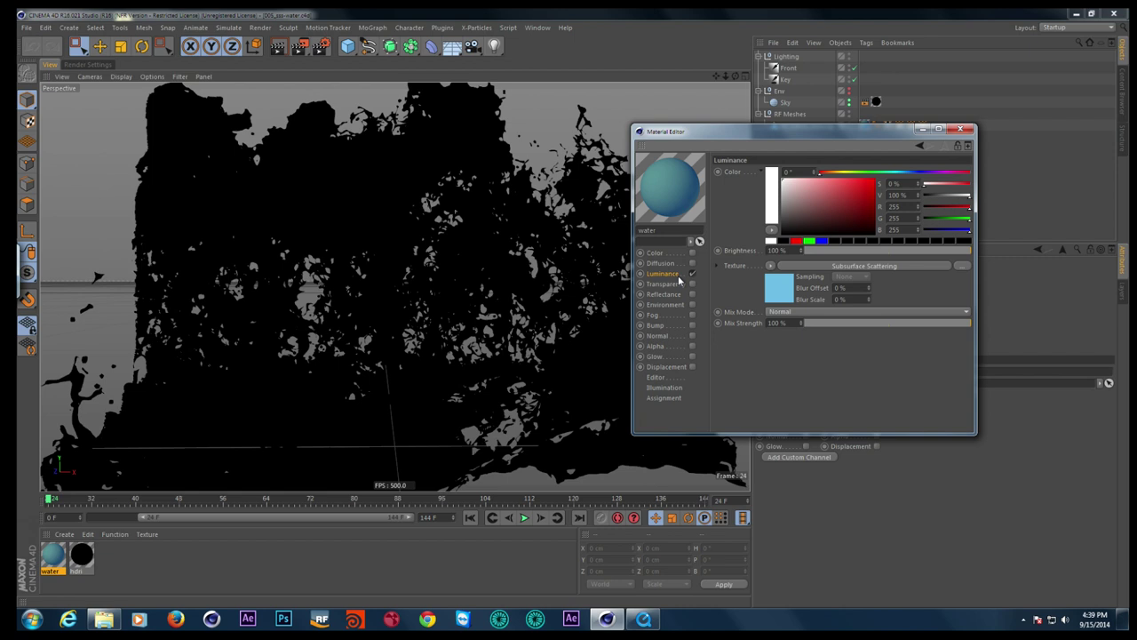
{"action": "left_click", "coordinate": [682, 296]}
{"action": "left_click", "coordinate": [681, 275]}
{"action": "left_click", "coordinate": [877, 266]}
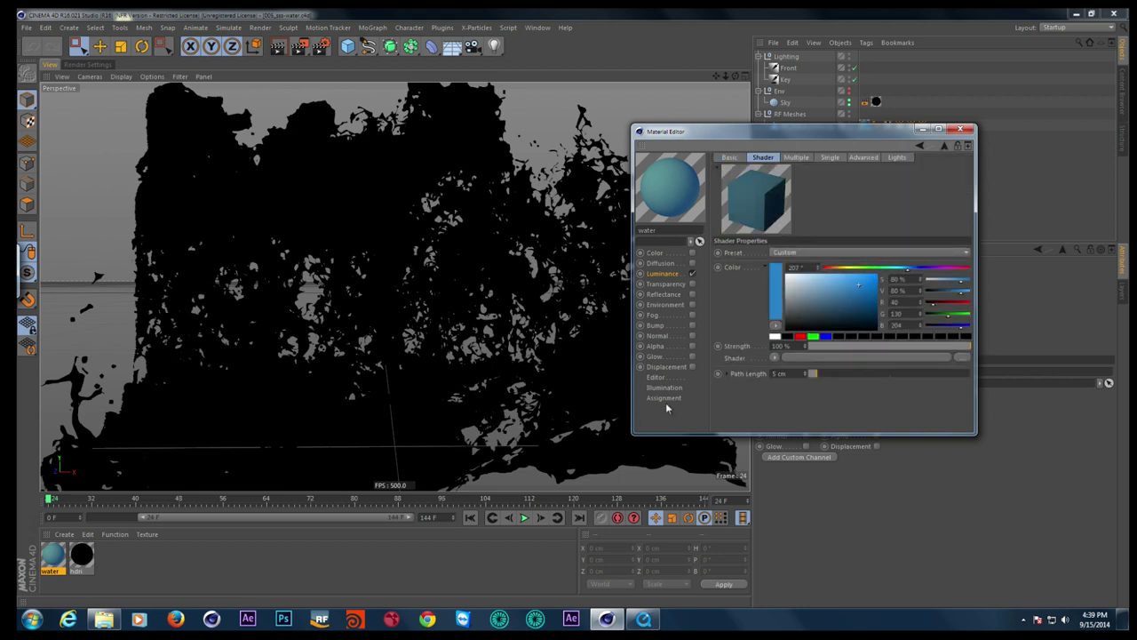
{"action": "left_click", "coordinate": [726, 375]}
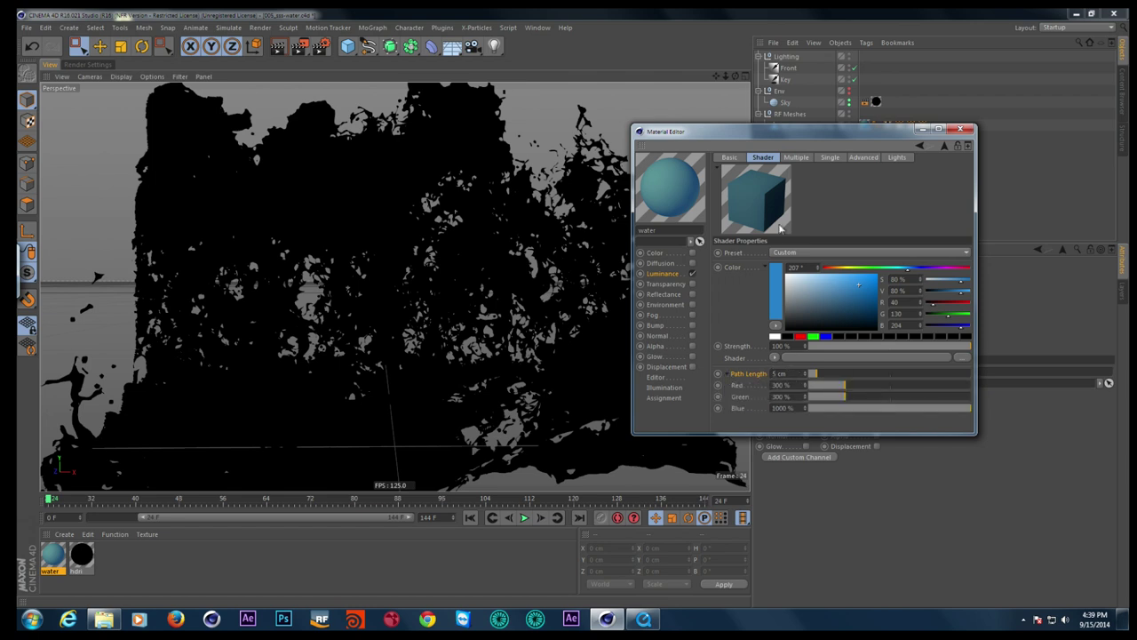
{"action": "left_click", "coordinate": [797, 158]}
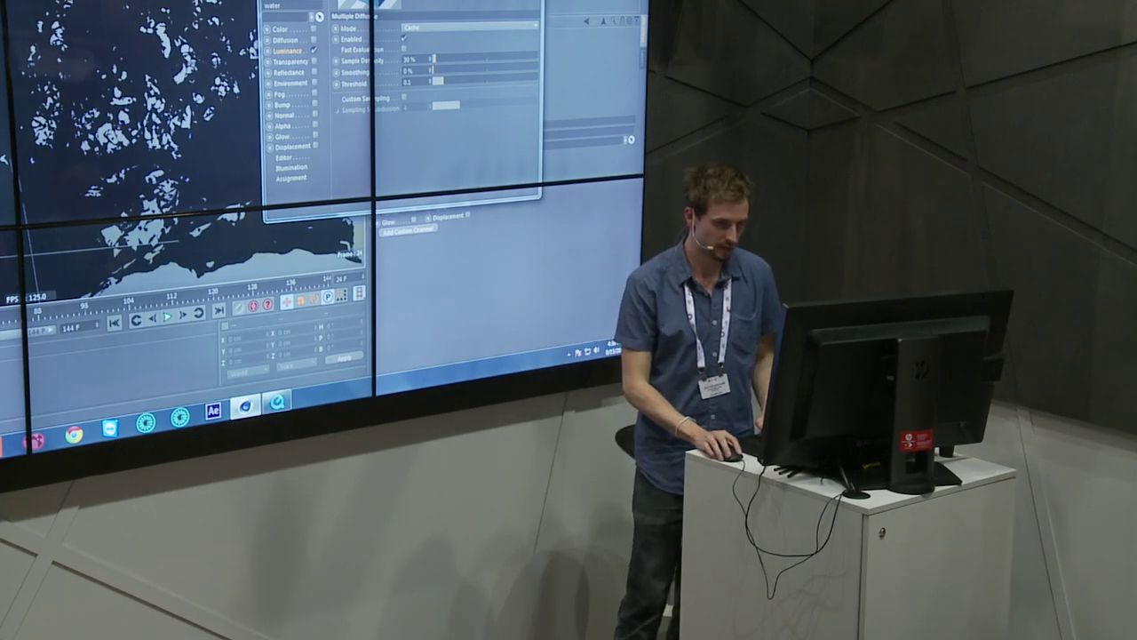
Close the water material's Material Editor, returning to the light-blue water scene
{"action": "key", "text": "Escape"}
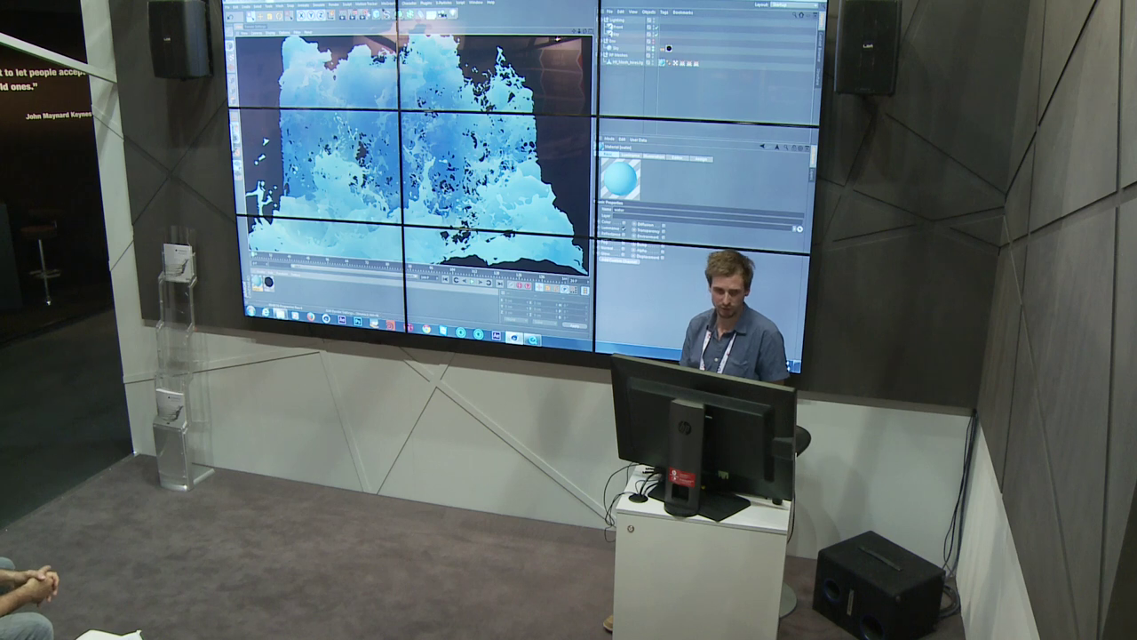
Switch Render Settings to the Physical renderer with Motion Blur enabled, adding no multi-pass layers
{"action": "key", "text": "ctrl+b"}
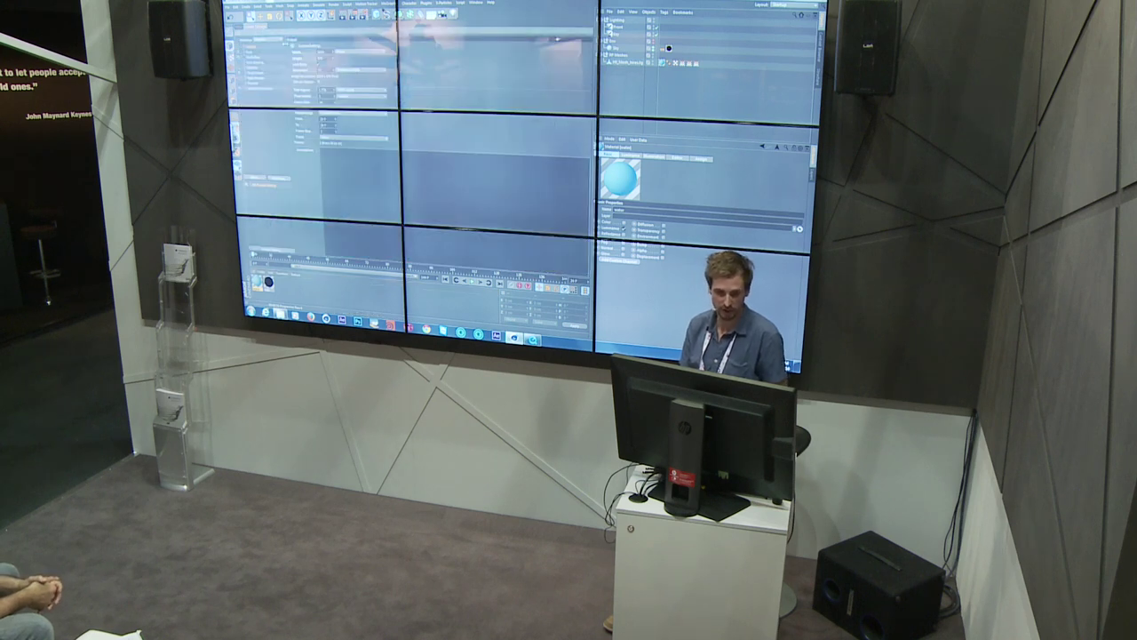
{"action": "left_click", "coordinate": [269, 42]}
{"action": "left_click", "coordinate": [266, 40]}
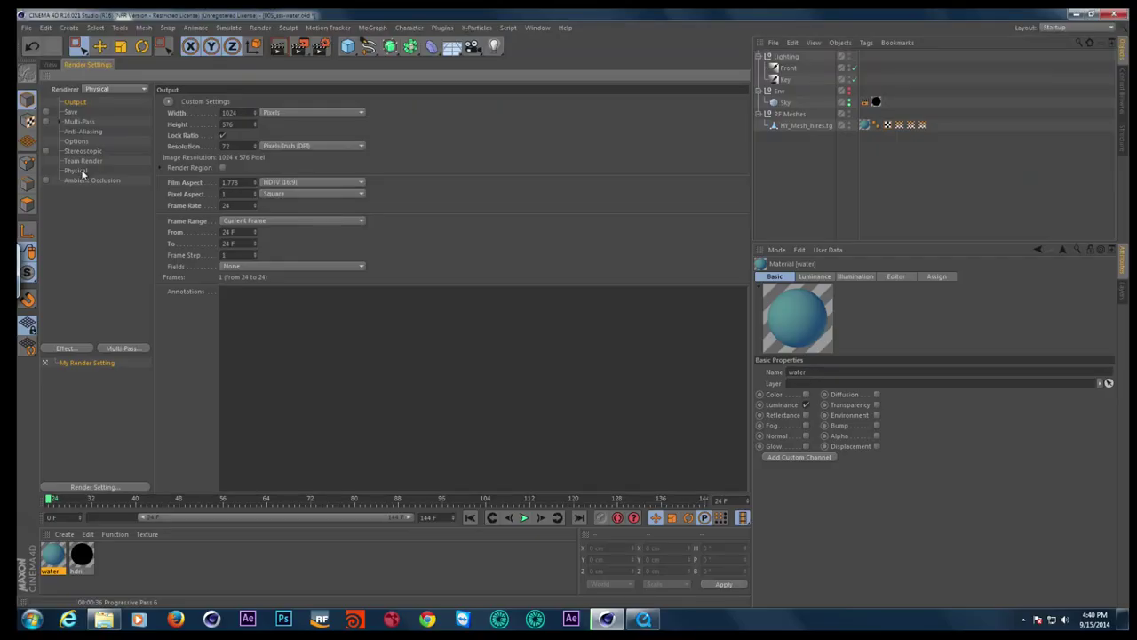
{"action": "left_click", "coordinate": [78, 170]}
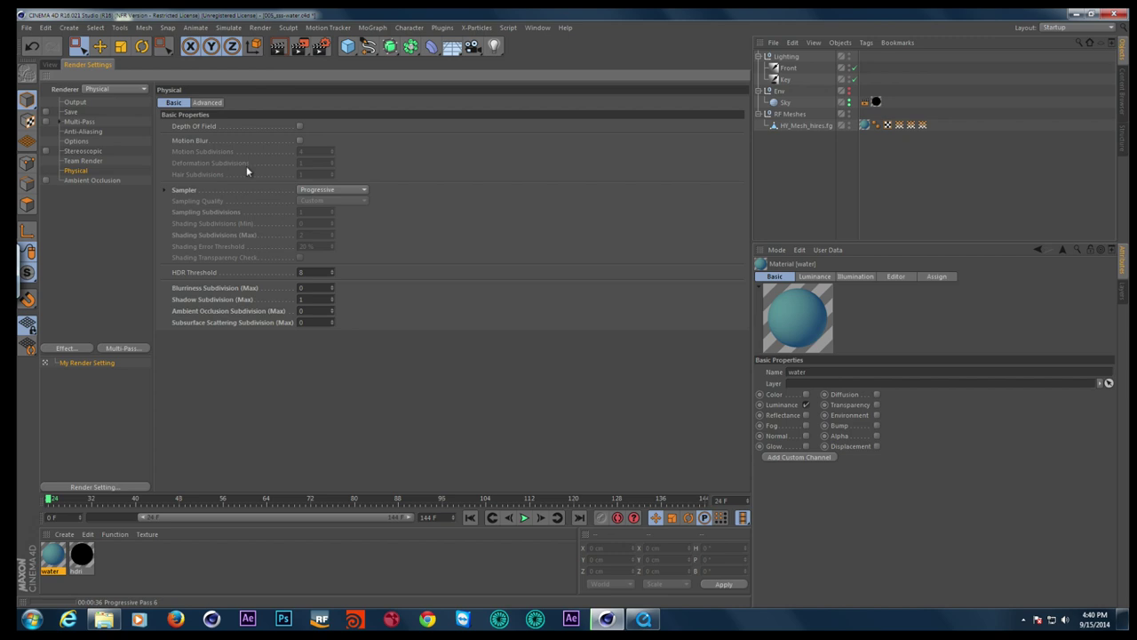
{"action": "left_click", "coordinate": [300, 140]}
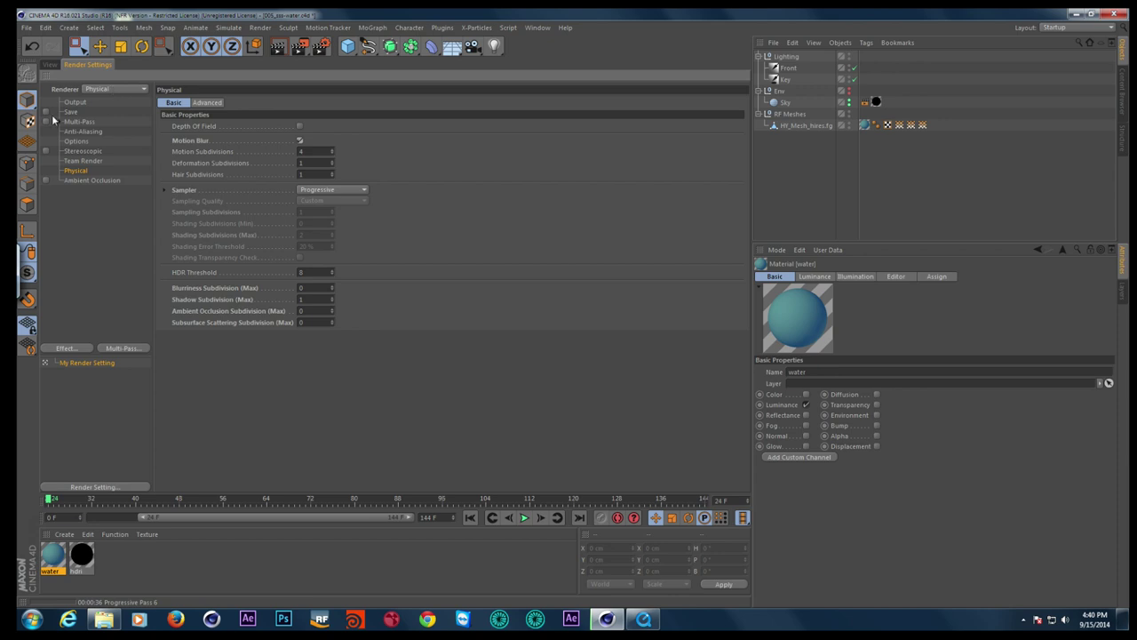
{"action": "left_click", "coordinate": [124, 349]}
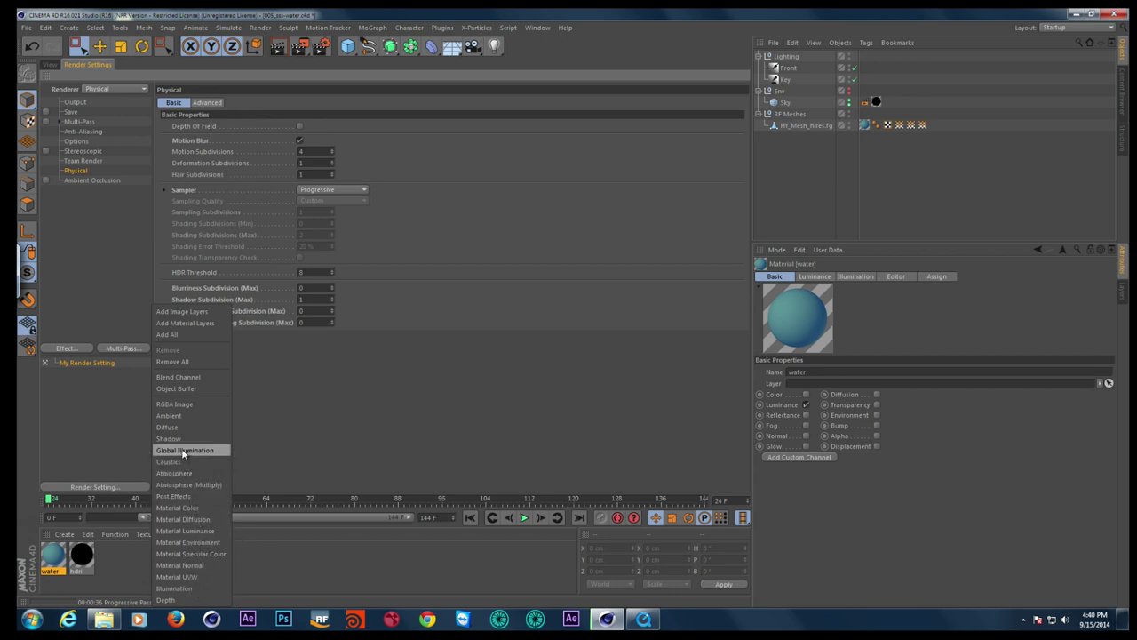
{"action": "left_click", "coordinate": [90, 433]}
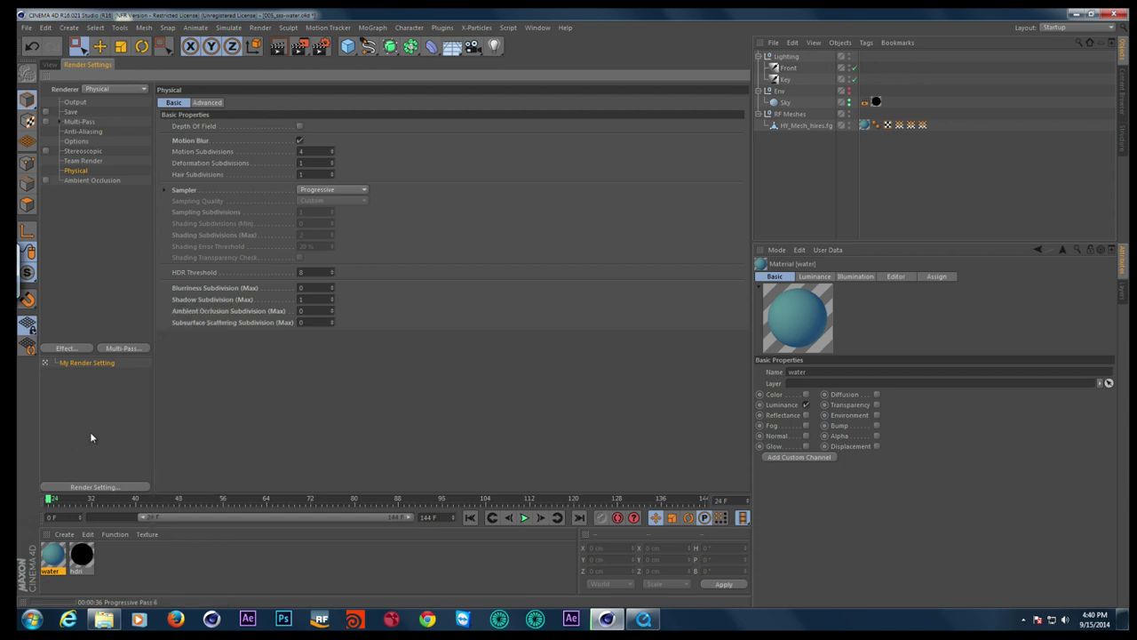
Switch the renderer back to Standard, leaving the multi-pass list unchanged
{"action": "left_click", "coordinate": [119, 349]}
{"action": "left_click", "coordinate": [117, 375]}
{"action": "left_click", "coordinate": [124, 88]}
{"action": "left_click", "coordinate": [121, 104]}
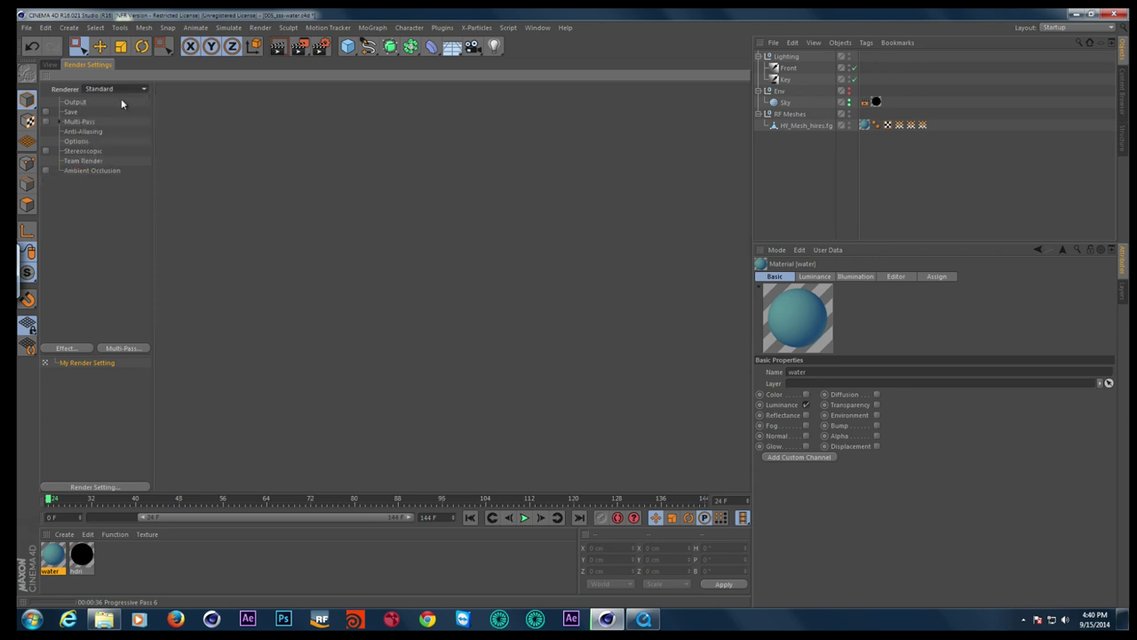
{"action": "left_click", "coordinate": [124, 350]}
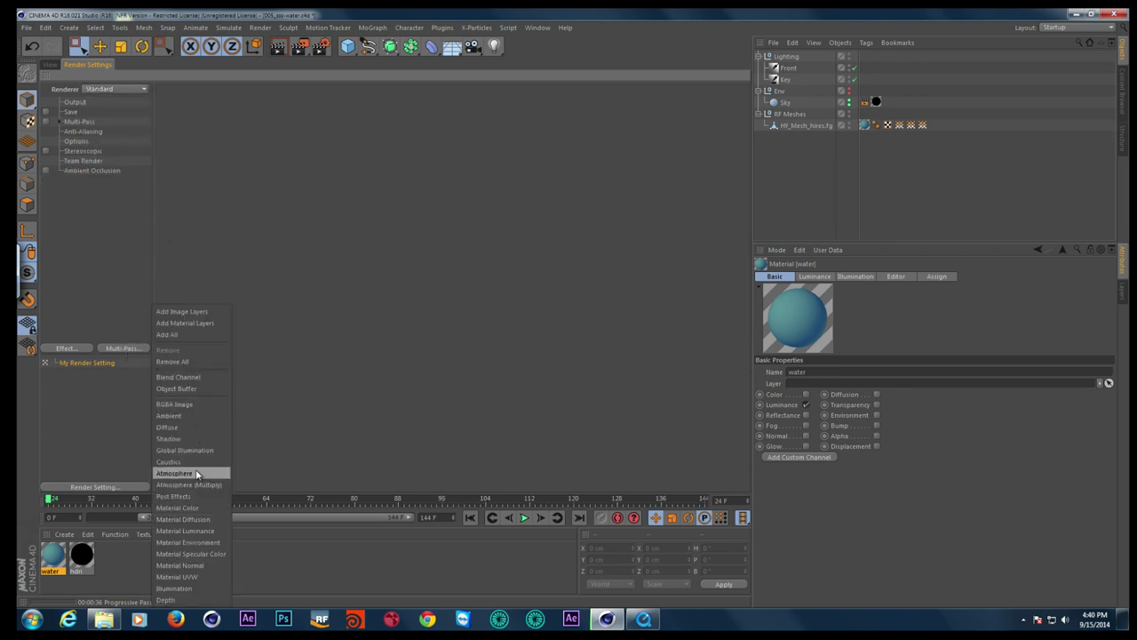
{"action": "left_click", "coordinate": [76, 398]}
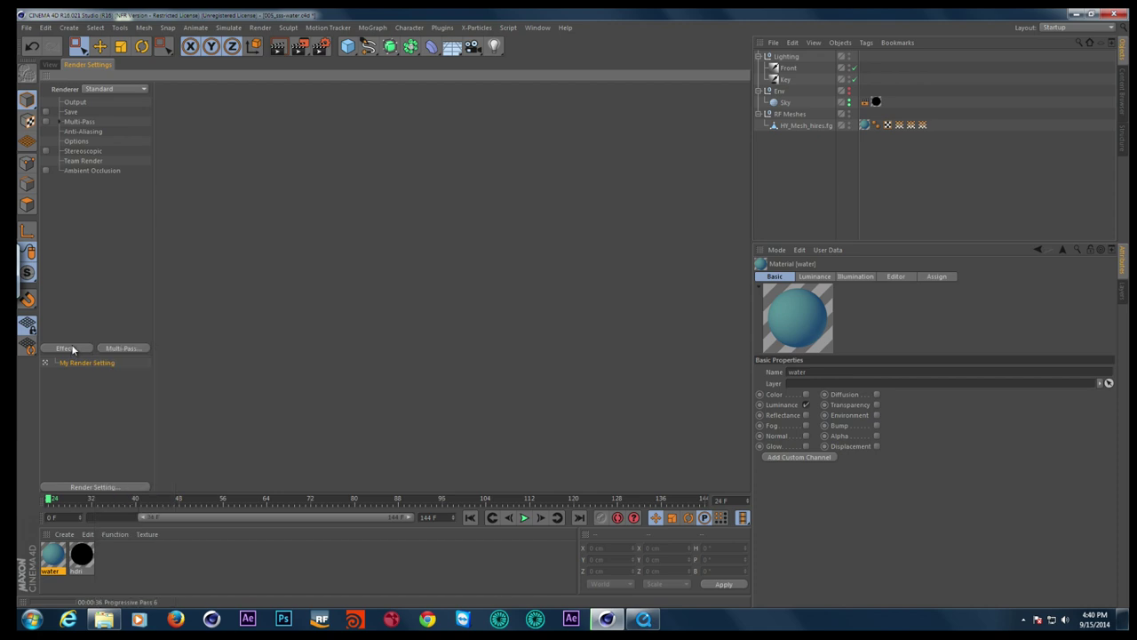
Add a Vector Motion Blur effect, then delete it again, leaving no effects
{"action": "left_click", "coordinate": [72, 349]}
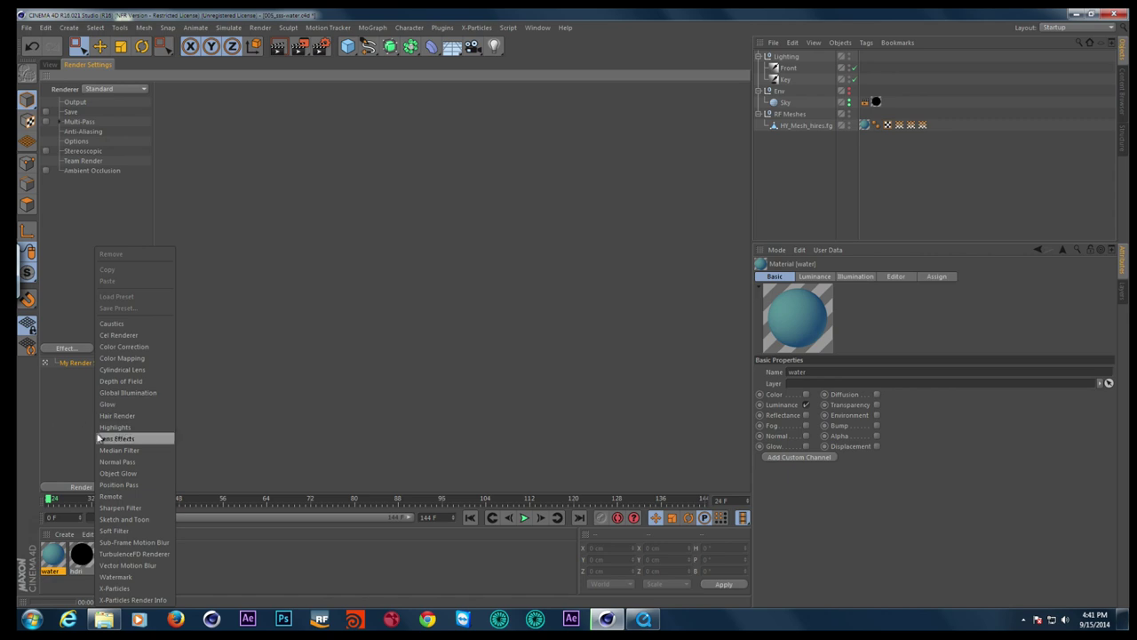
{"action": "left_click", "coordinate": [142, 566]}
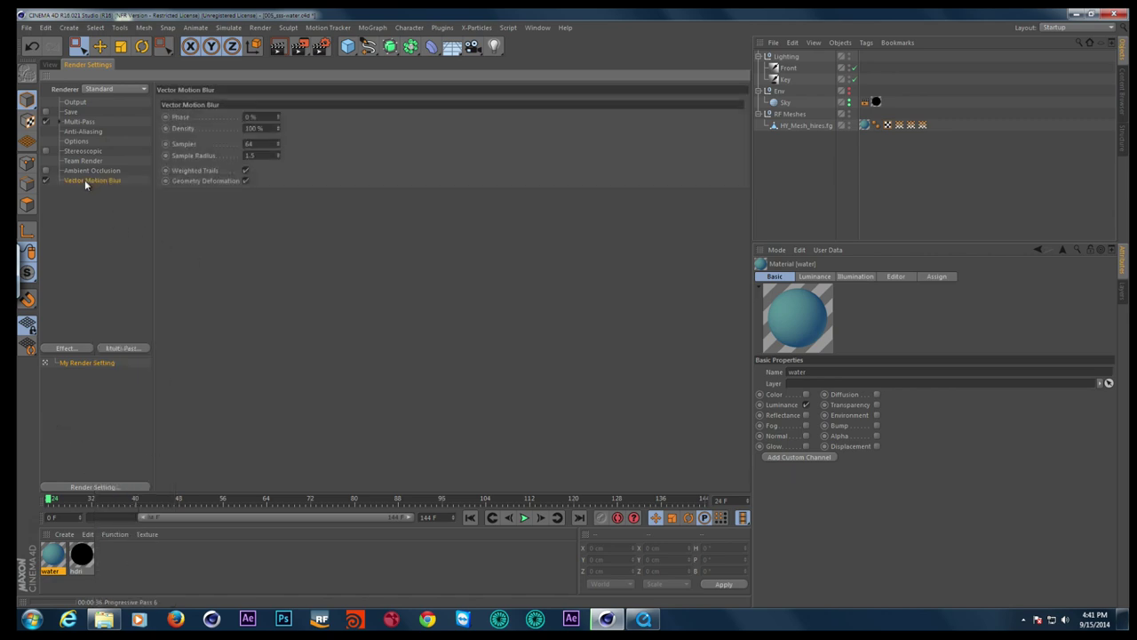
{"action": "key", "text": "Delete"}
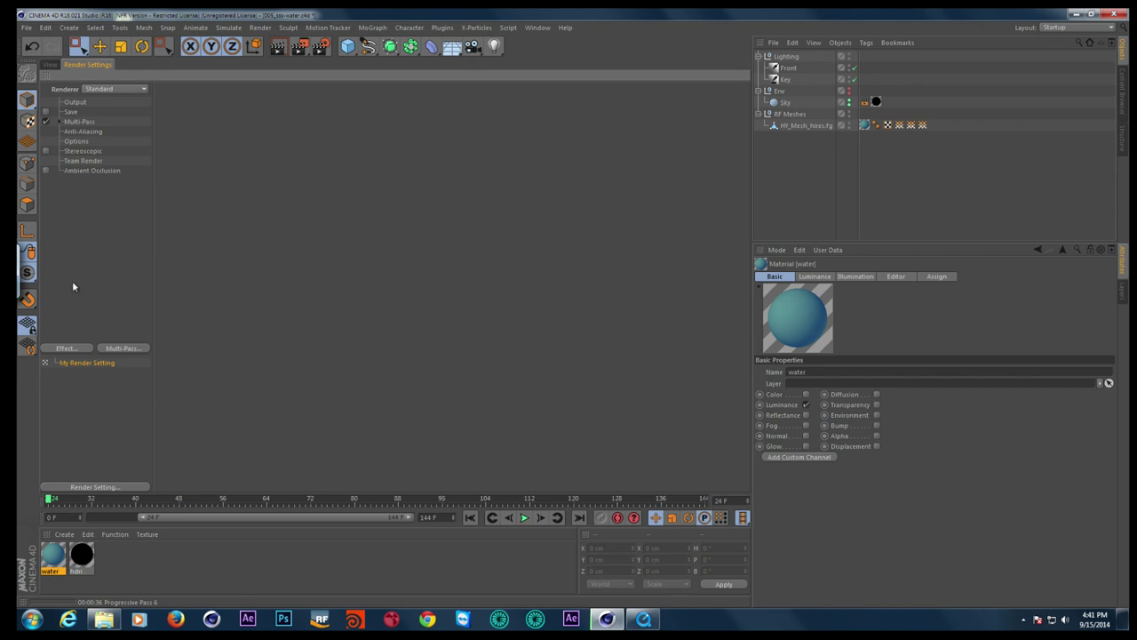
{"action": "left_click", "coordinate": [55, 349]}
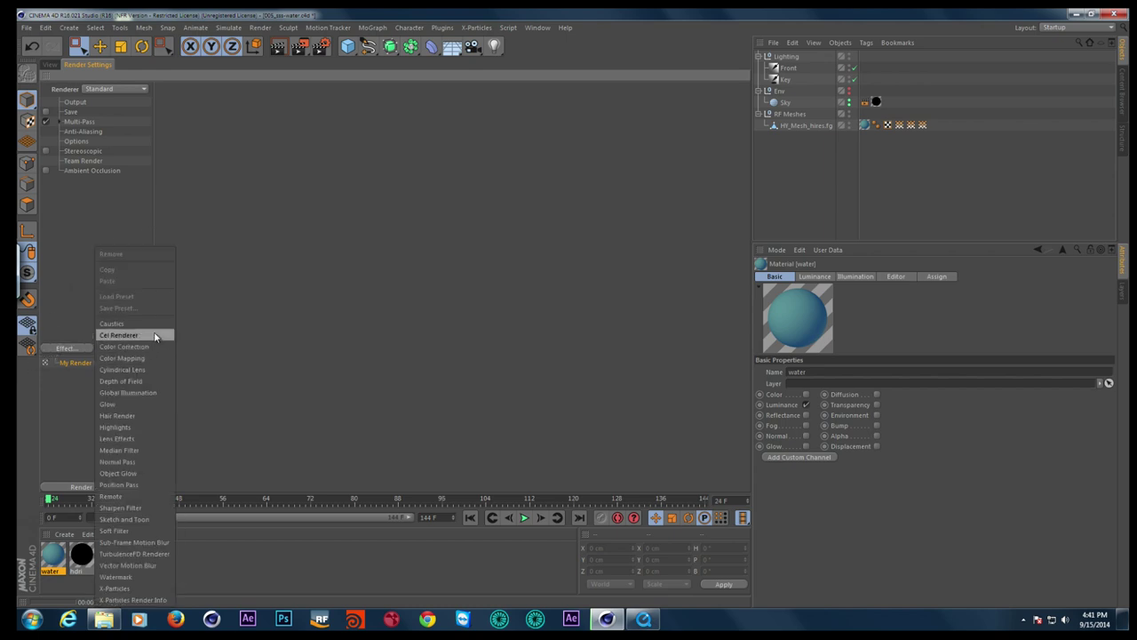
{"action": "left_click", "coordinate": [67, 423]}
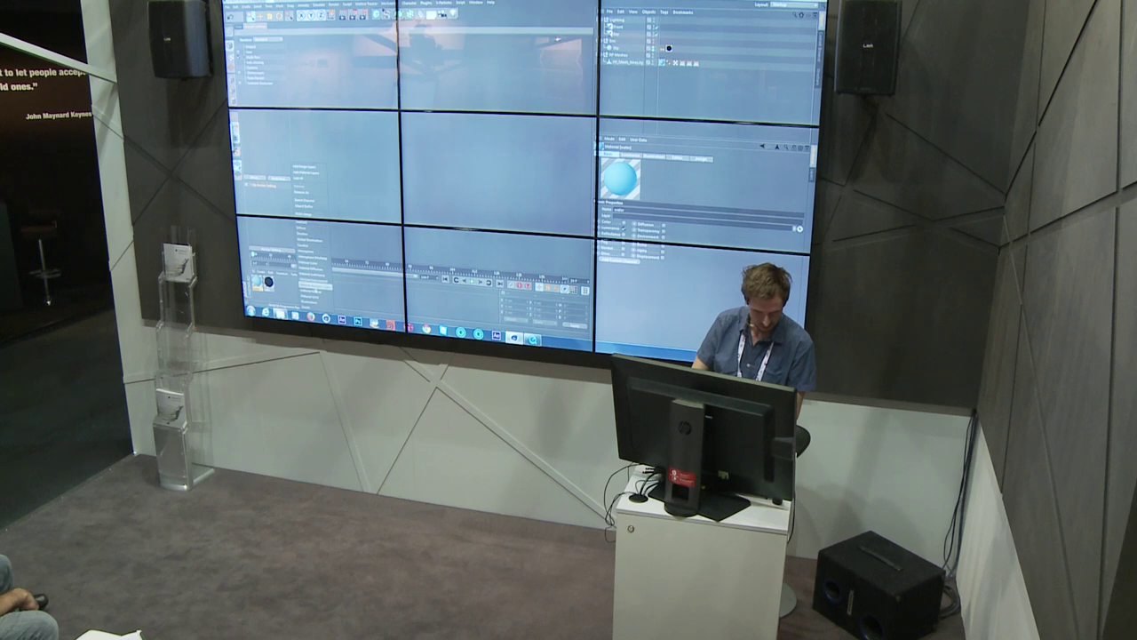
Dismiss the Effect list to return to the viewport of the dark water mesh
{"action": "left_click", "coordinate": [312, 251]}
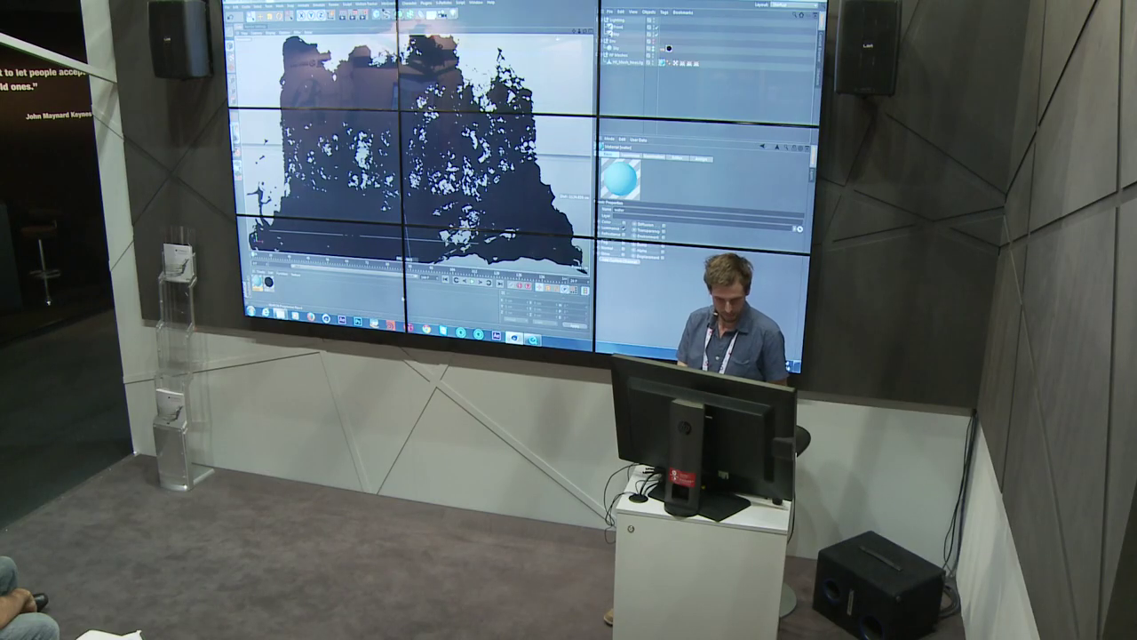
Open the whale demo scene, play its animation with F8, and give the object list more room
{"action": "key", "text": "ctrl+o"}
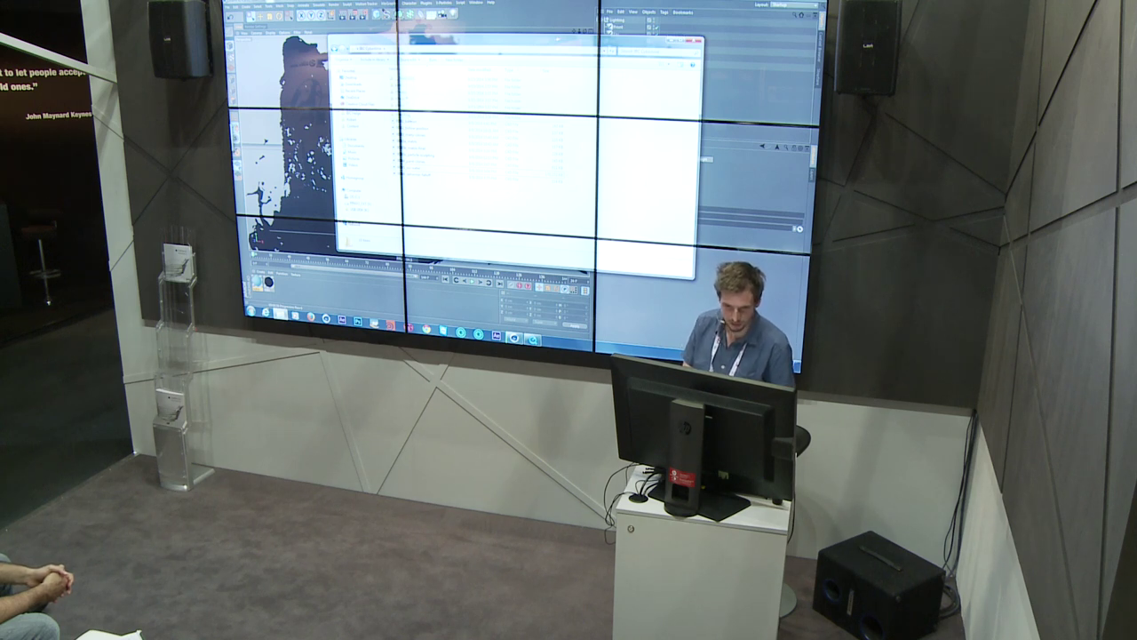
{"action": "key", "text": "Return"}
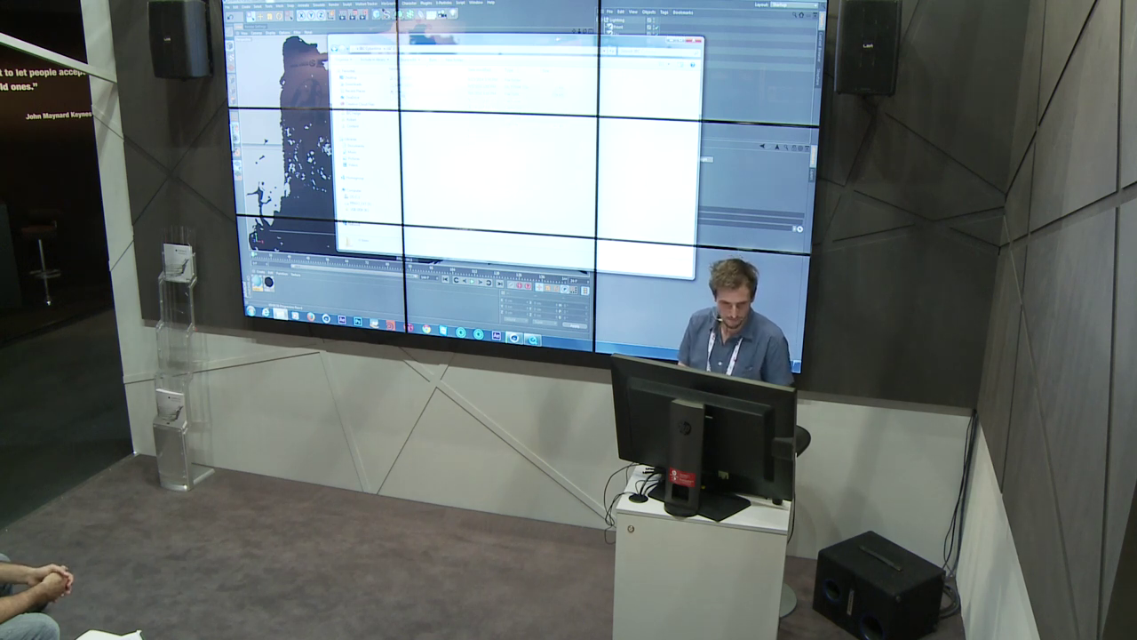
{"action": "key", "text": "Return"}
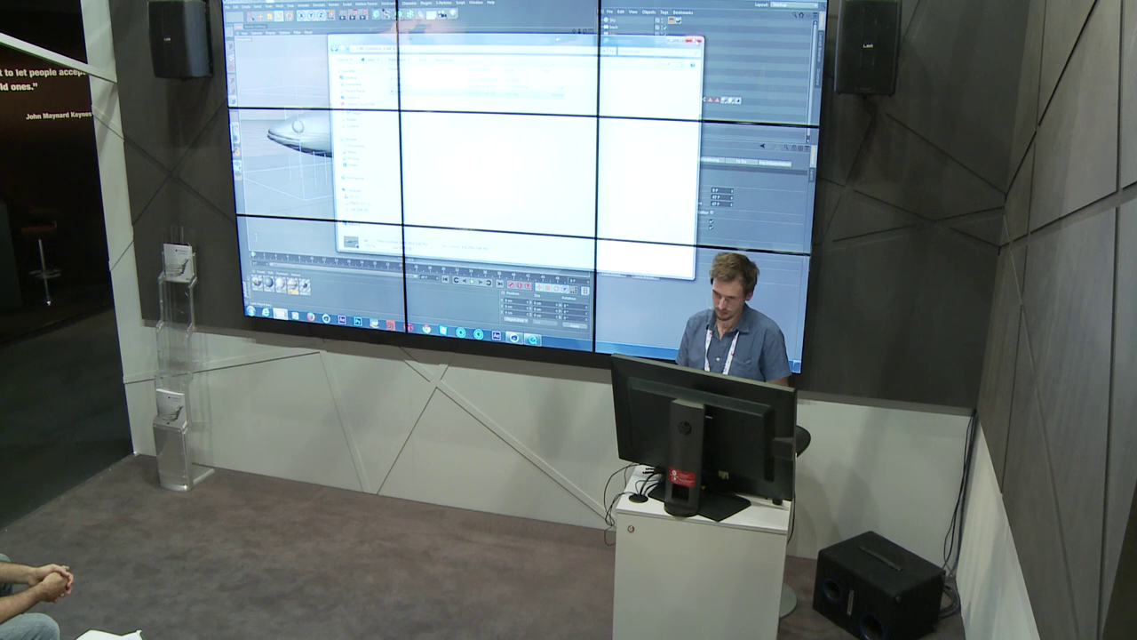
{"action": "key", "text": "F8"}
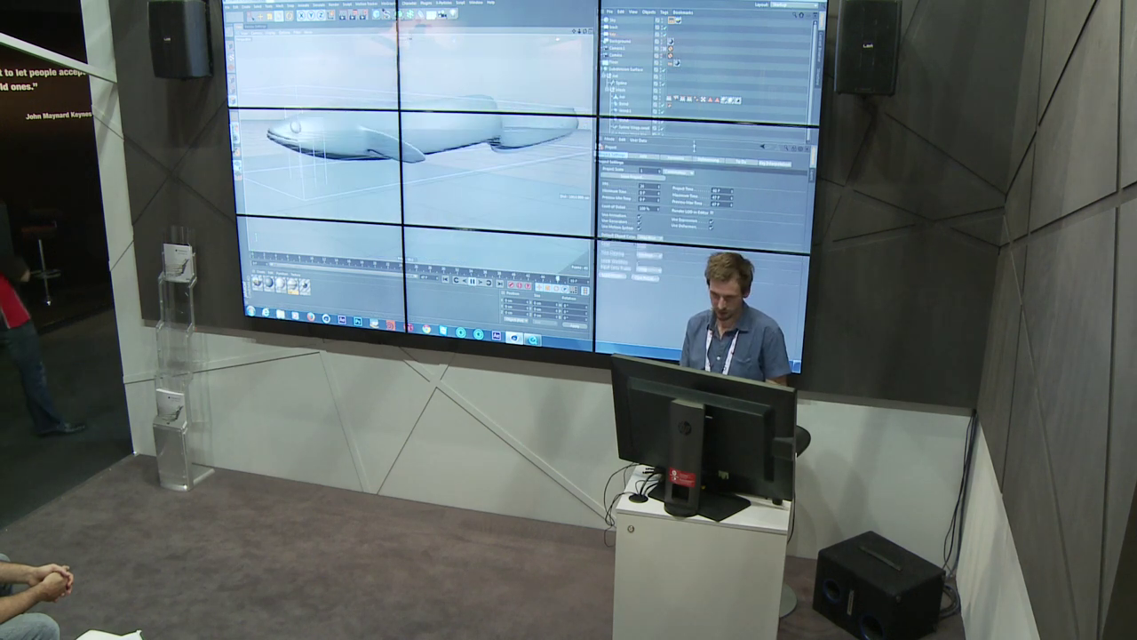
{"action": "left_click_drag", "start_coordinate": [693, 135], "coordinate": [694, 166]}
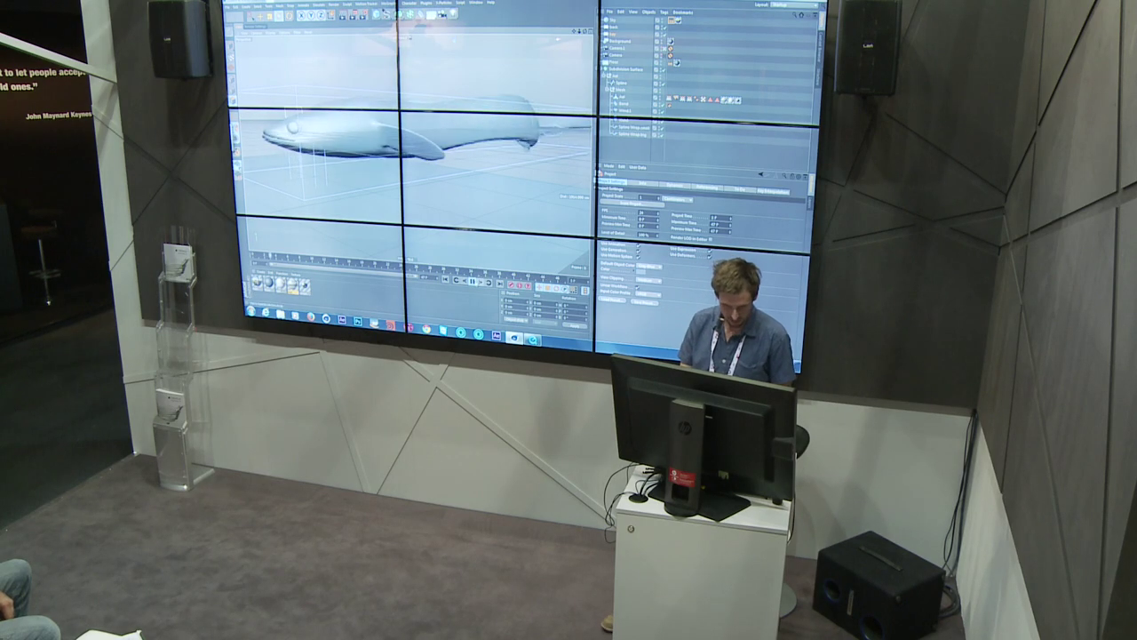
Open the Aal material in a moved, enlarged Material Editor, then launch Windows Explorer
{"action": "double_click", "coordinate": [268, 284]}
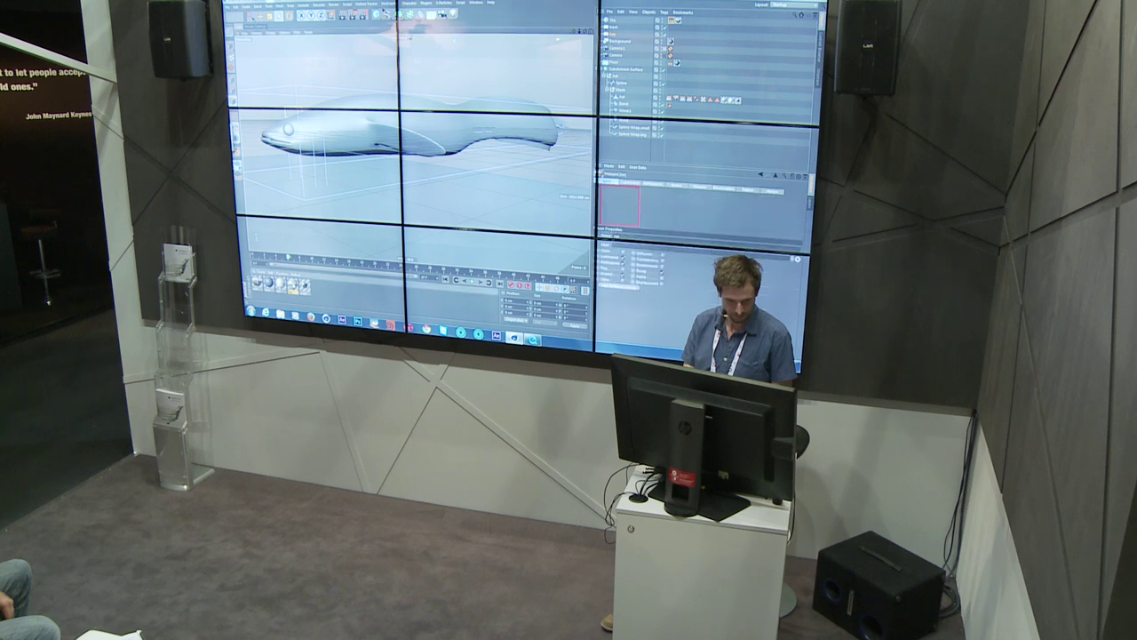
{"action": "left_click_drag", "start_coordinate": [391, 36], "coordinate": [600, 56]}
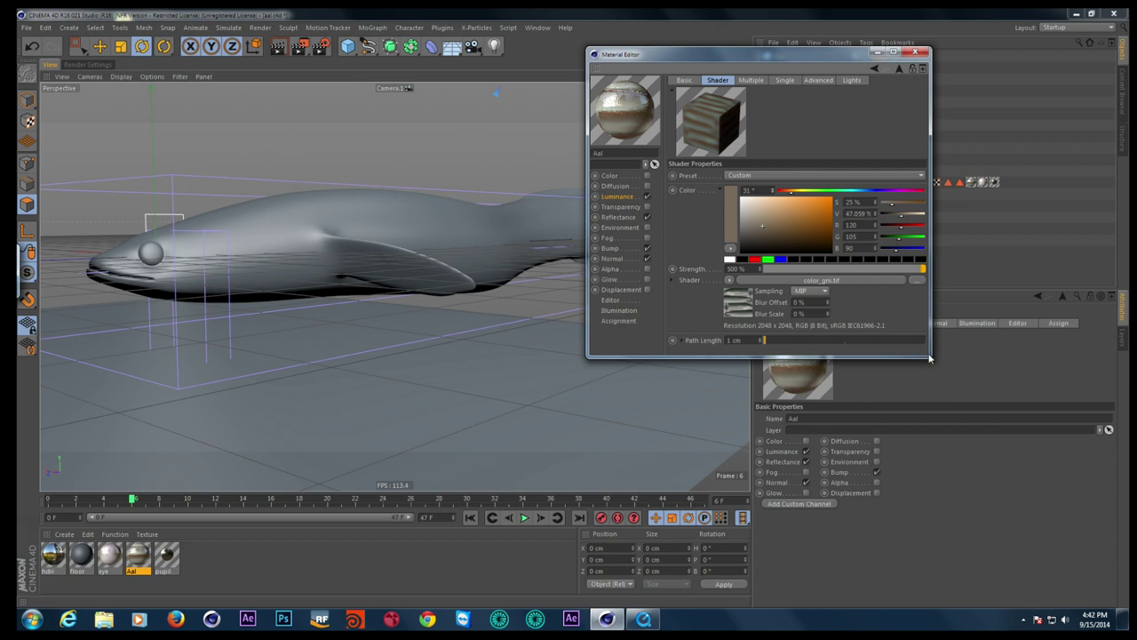
{"action": "left_click_drag", "start_coordinate": [930, 359], "coordinate": [1017, 471]}
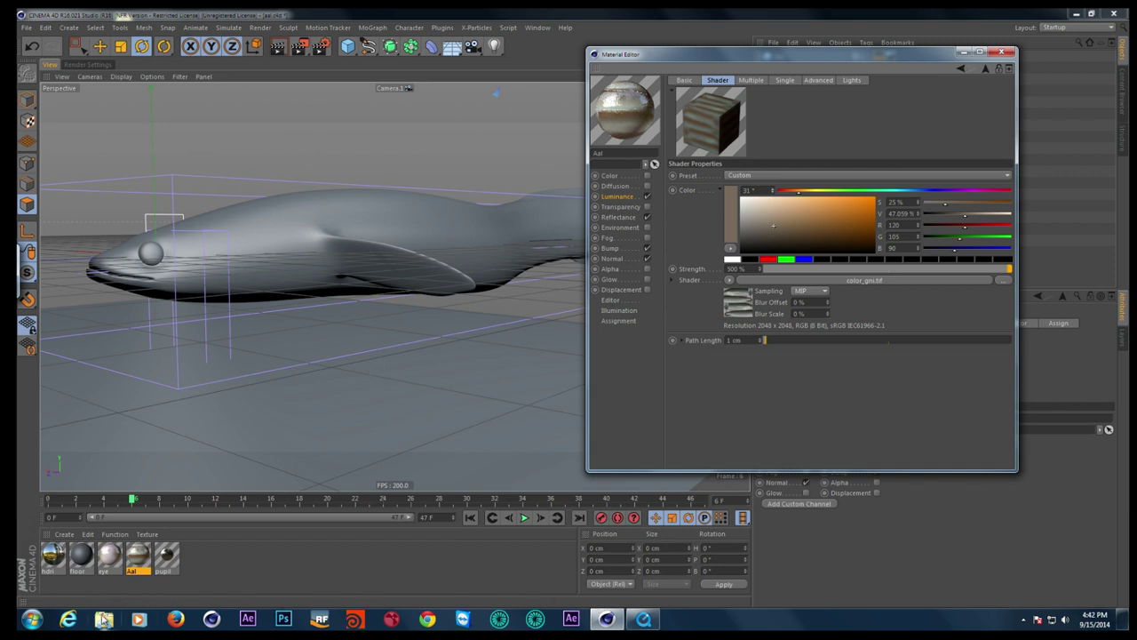
{"action": "left_click", "coordinate": [104, 619]}
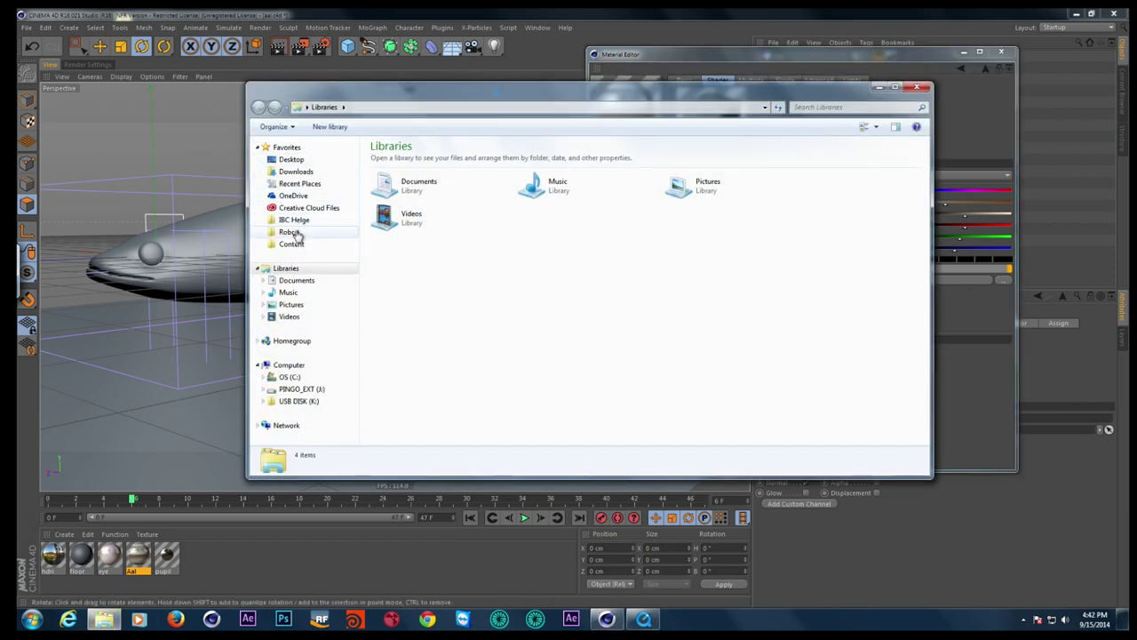
Open color_gni from Desktop > IBC Cybertime > aal > tex in Photoshop
{"action": "left_click", "coordinate": [291, 161]}
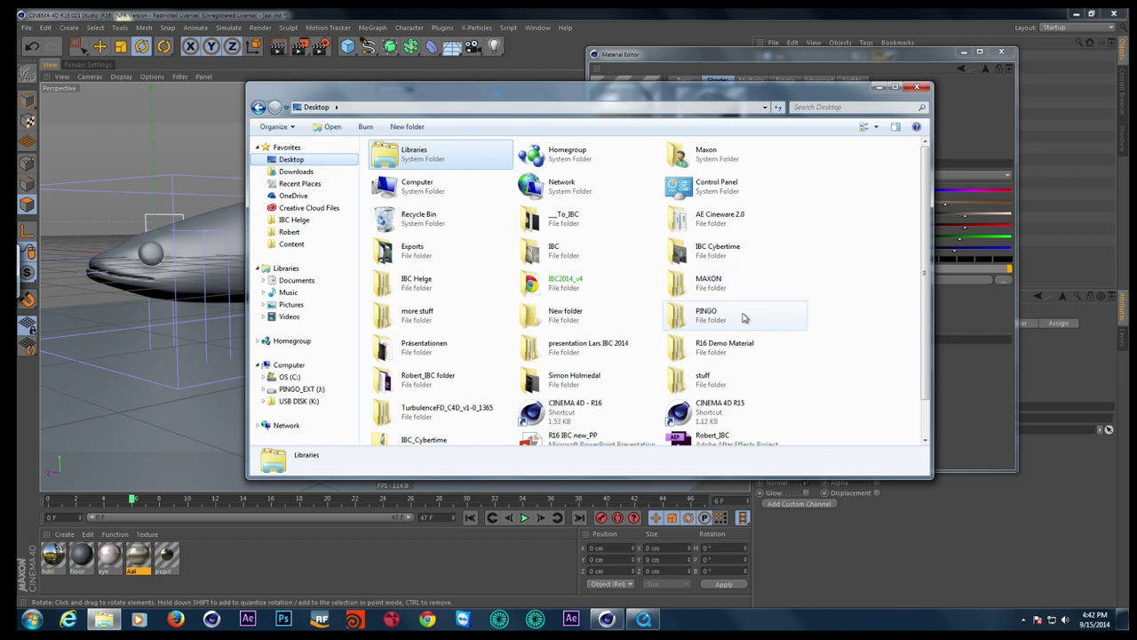
{"action": "double_click", "coordinate": [716, 252]}
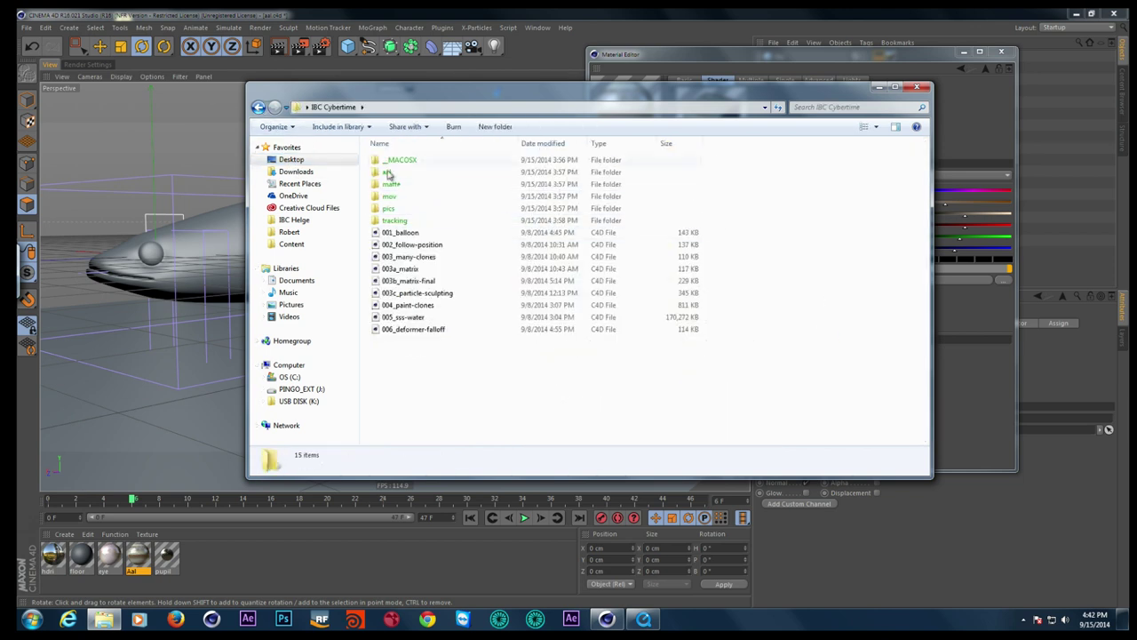
{"action": "double_click", "coordinate": [388, 173]}
{"action": "double_click", "coordinate": [399, 161]}
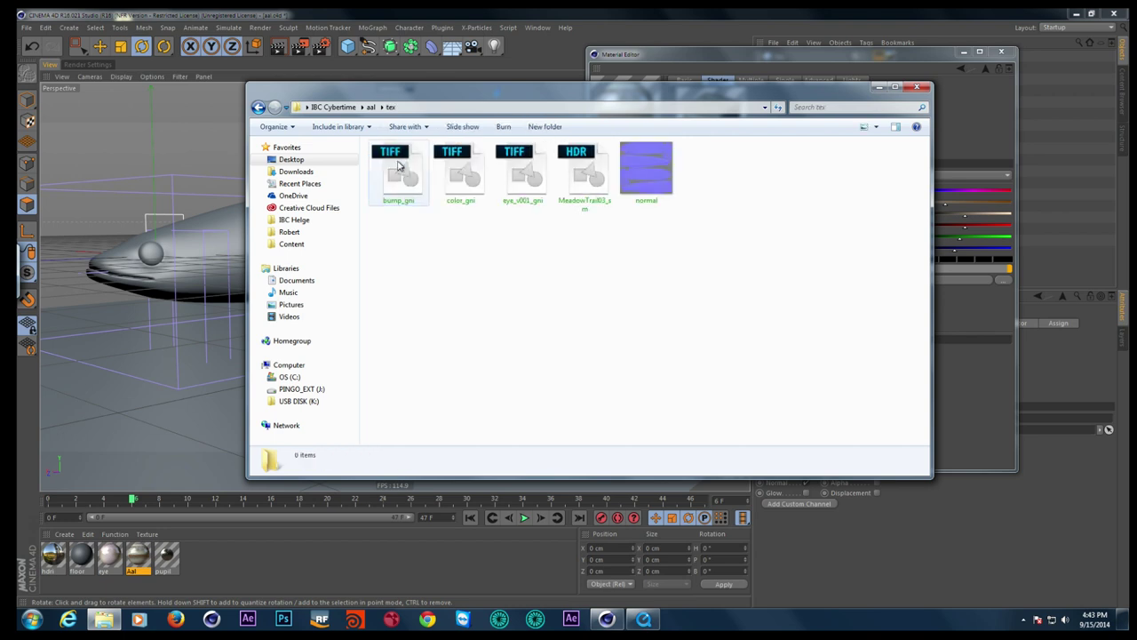
{"action": "left_click", "coordinate": [477, 174]}
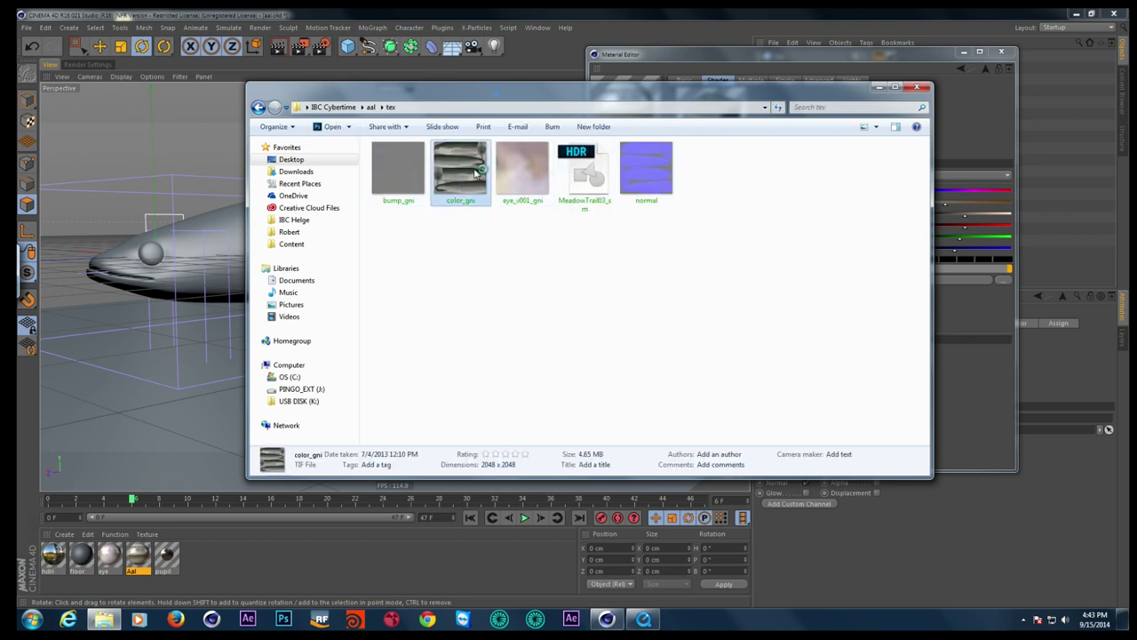
{"action": "double_click", "coordinate": [476, 175]}
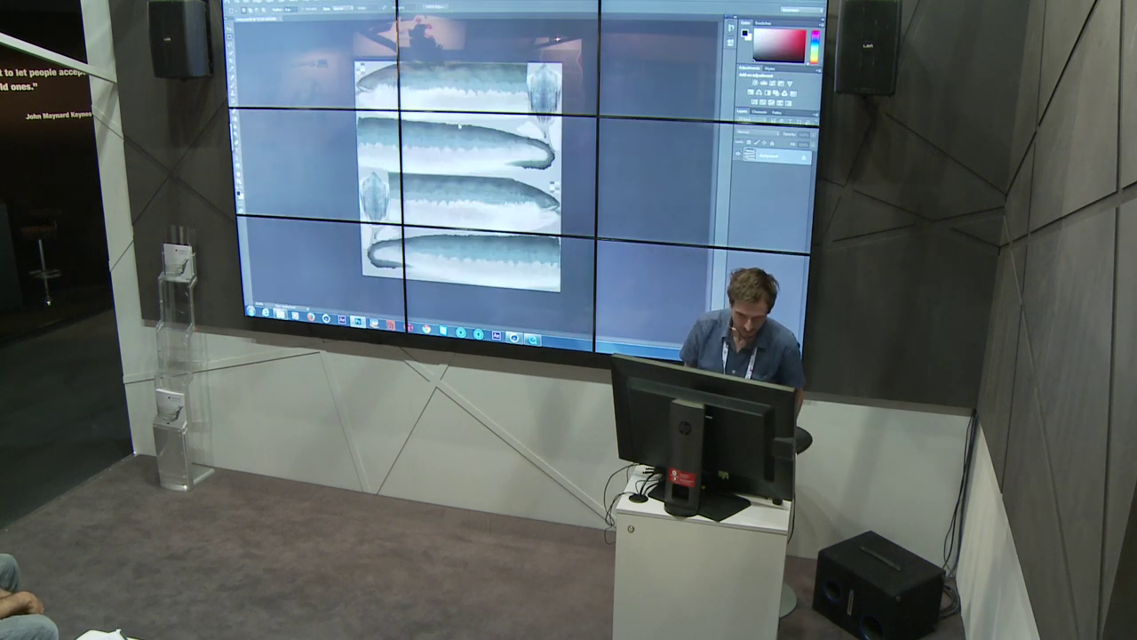
Zoom to 200% on the cloud texture, dismiss the trial prompt, and return to Cinema 4D
{"action": "key", "text": "v"}
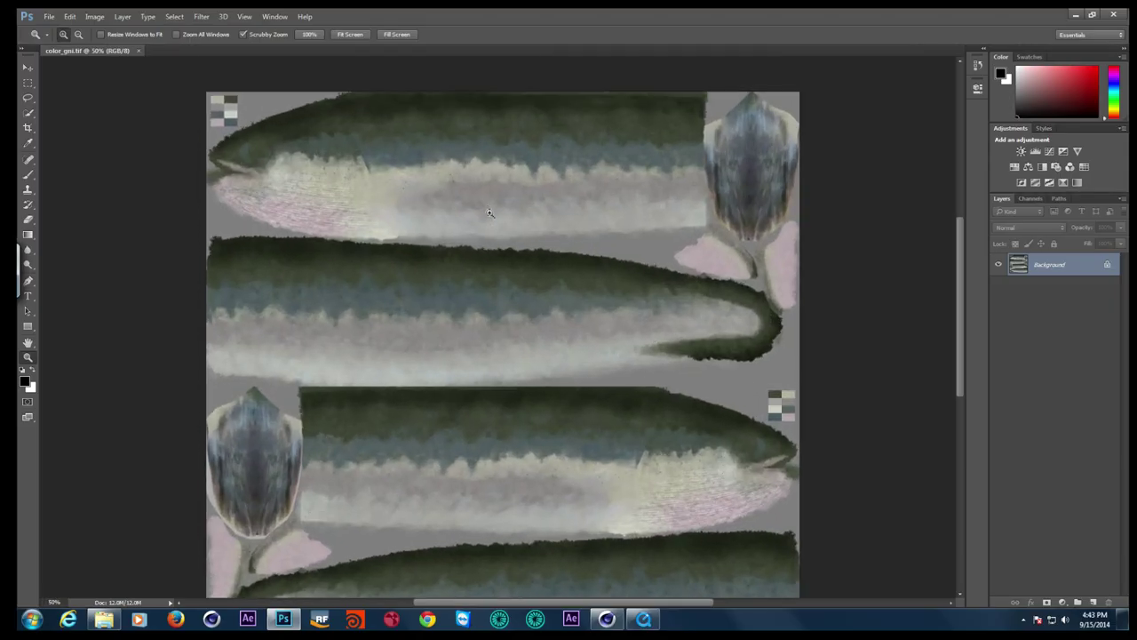
{"action": "left_click", "coordinate": [489, 213]}
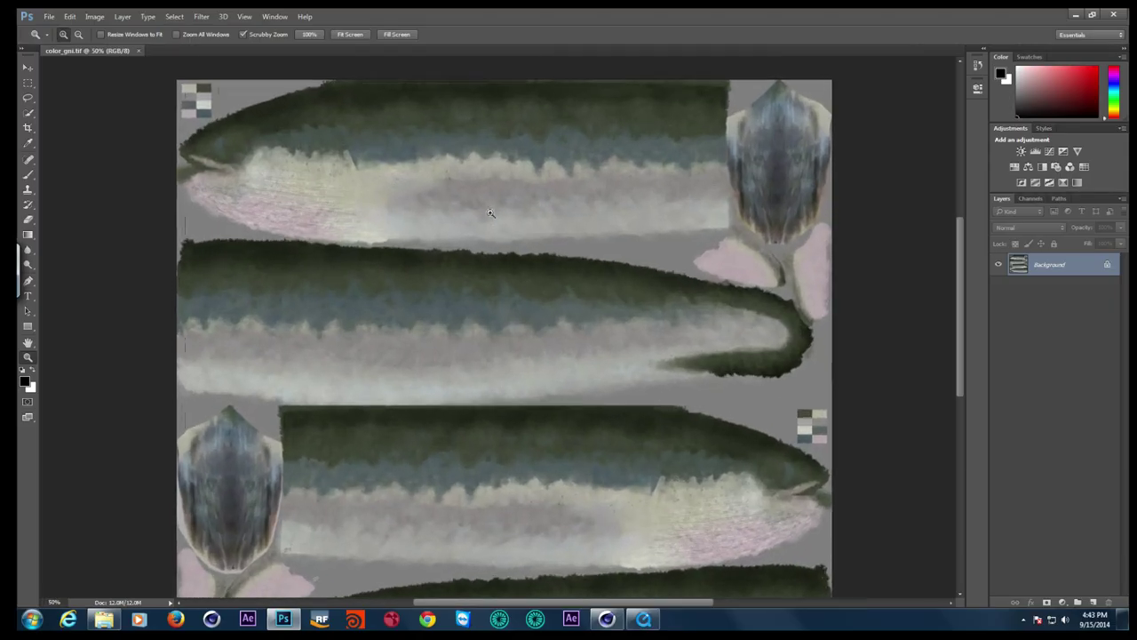
{"action": "left_click", "coordinate": [451, 165]}
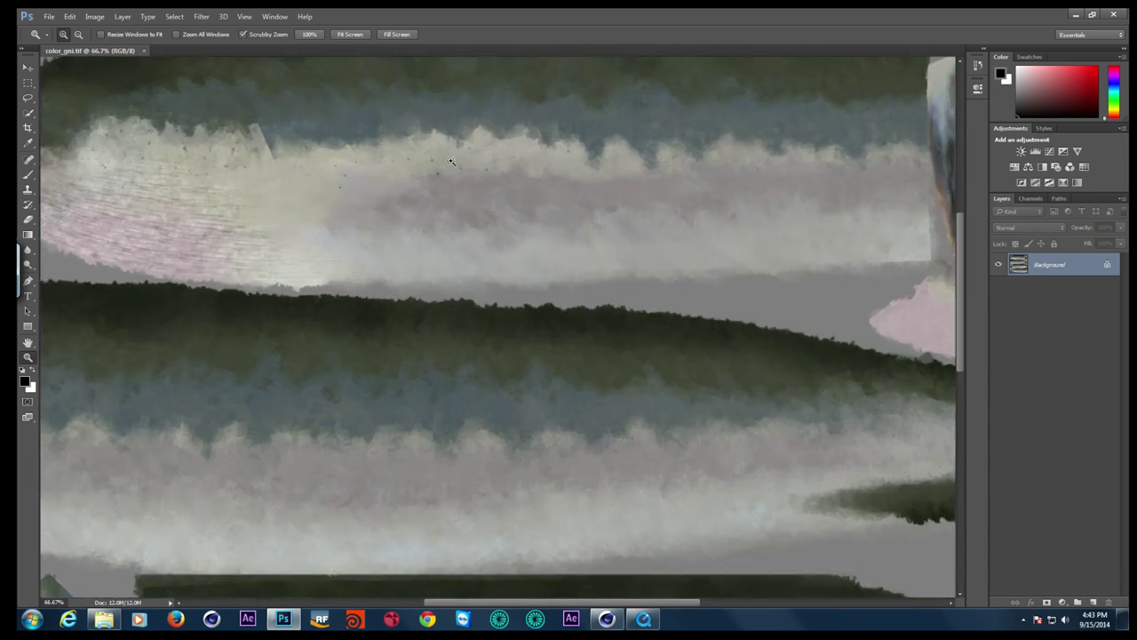
{"action": "left_click", "coordinate": [450, 164]}
{"action": "left_click", "coordinate": [751, 157]}
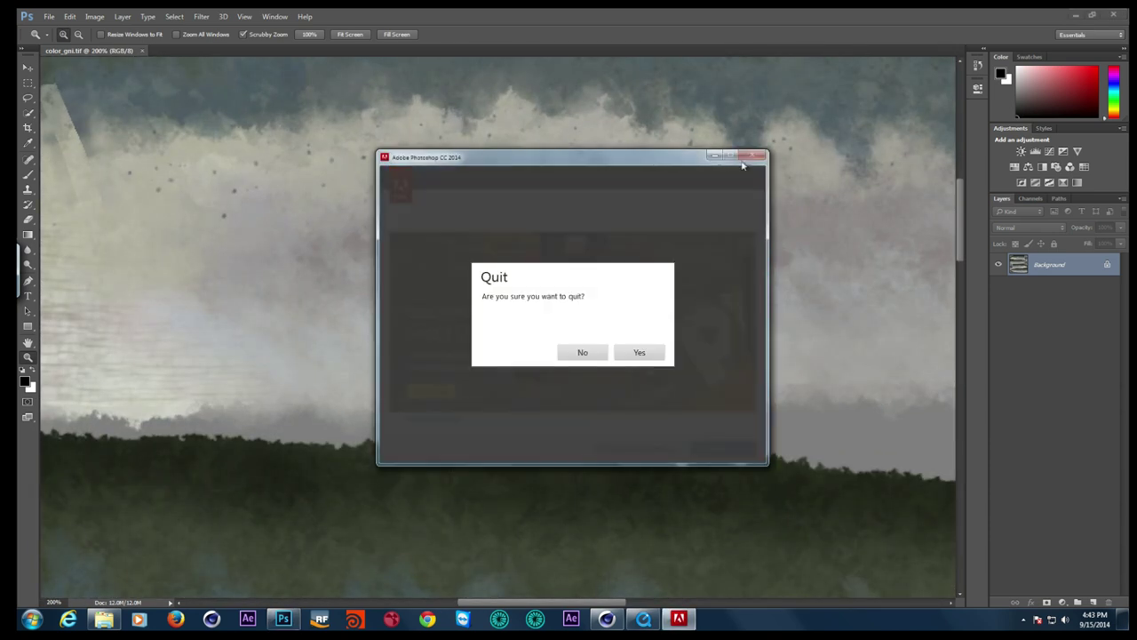
{"action": "left_click", "coordinate": [636, 353]}
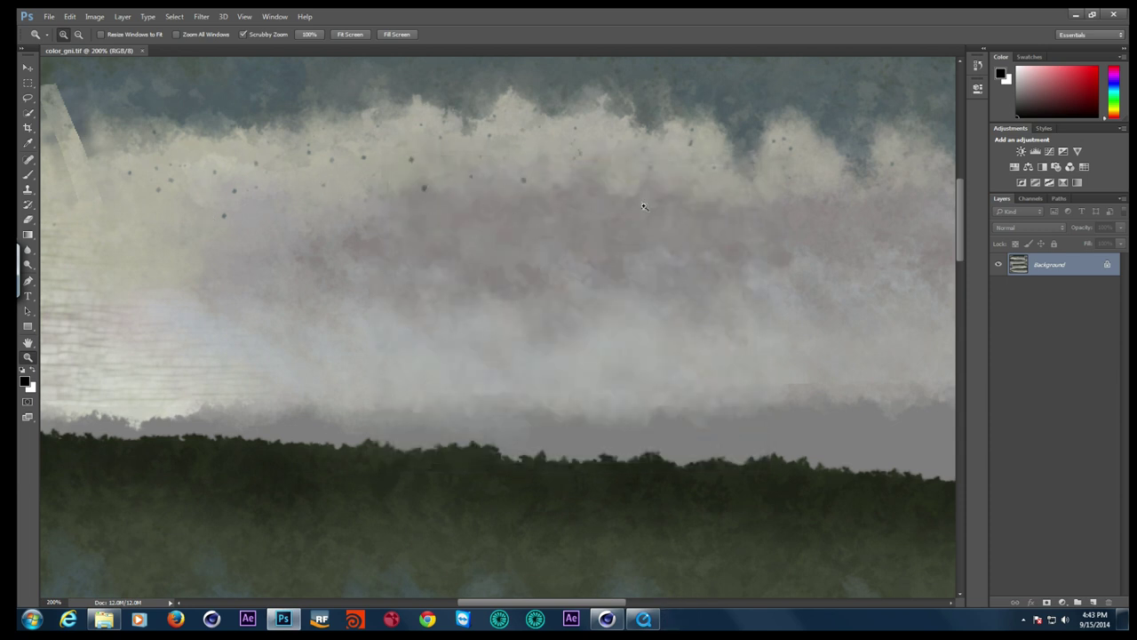
{"action": "left_click", "coordinate": [607, 619]}
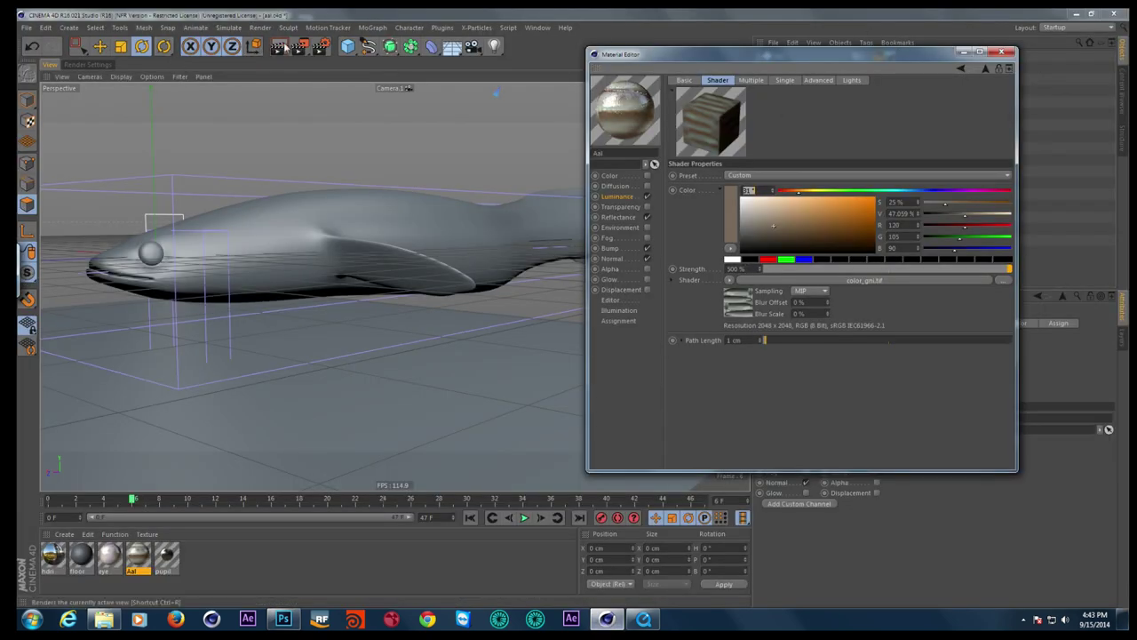
Render the textured eel in the viewport, then render it to the Picture Viewer
{"action": "left_click", "coordinate": [277, 47]}
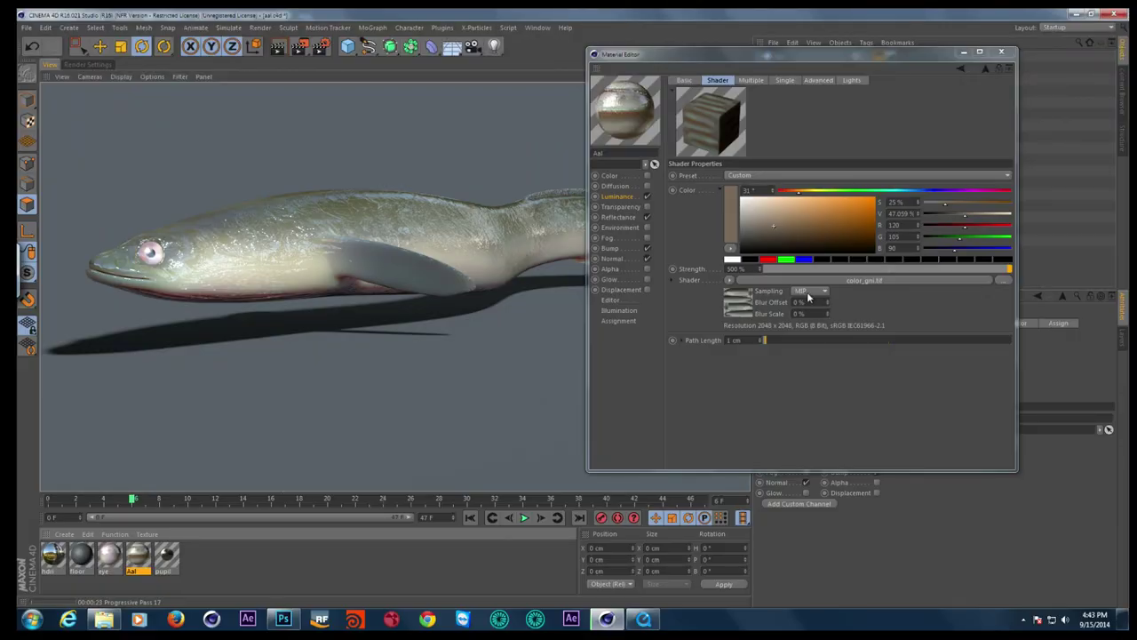
{"action": "left_click", "coordinate": [299, 46]}
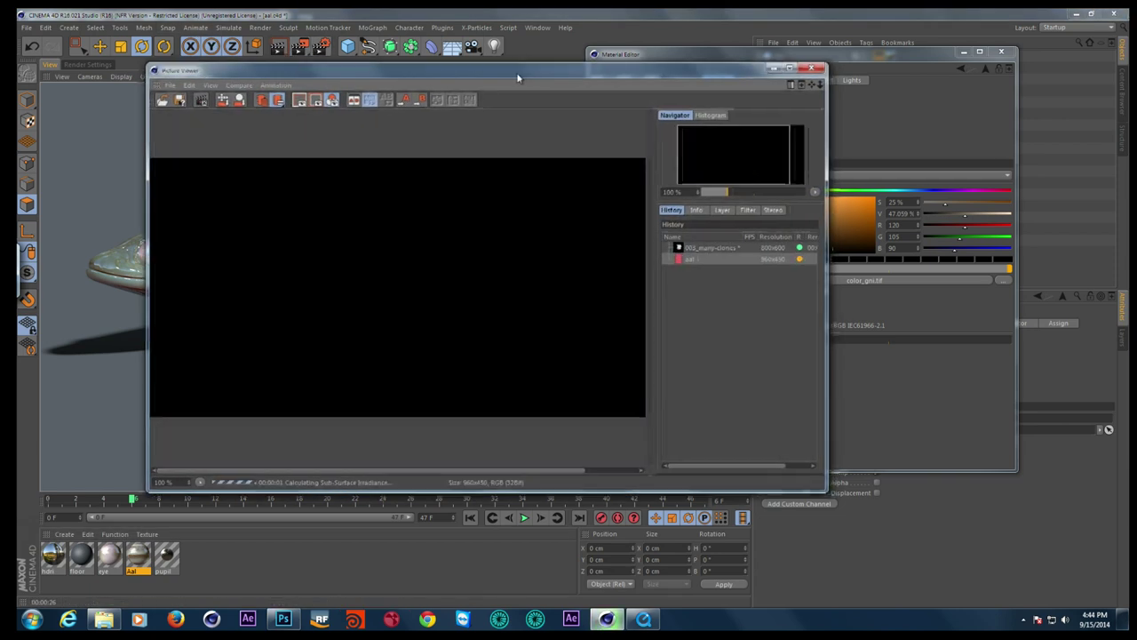
Arrange the Picture Viewer and Material Editor, and set the Luminance shader's Sampling to None
{"action": "left_click_drag", "start_coordinate": [521, 64], "coordinate": [418, 41]}
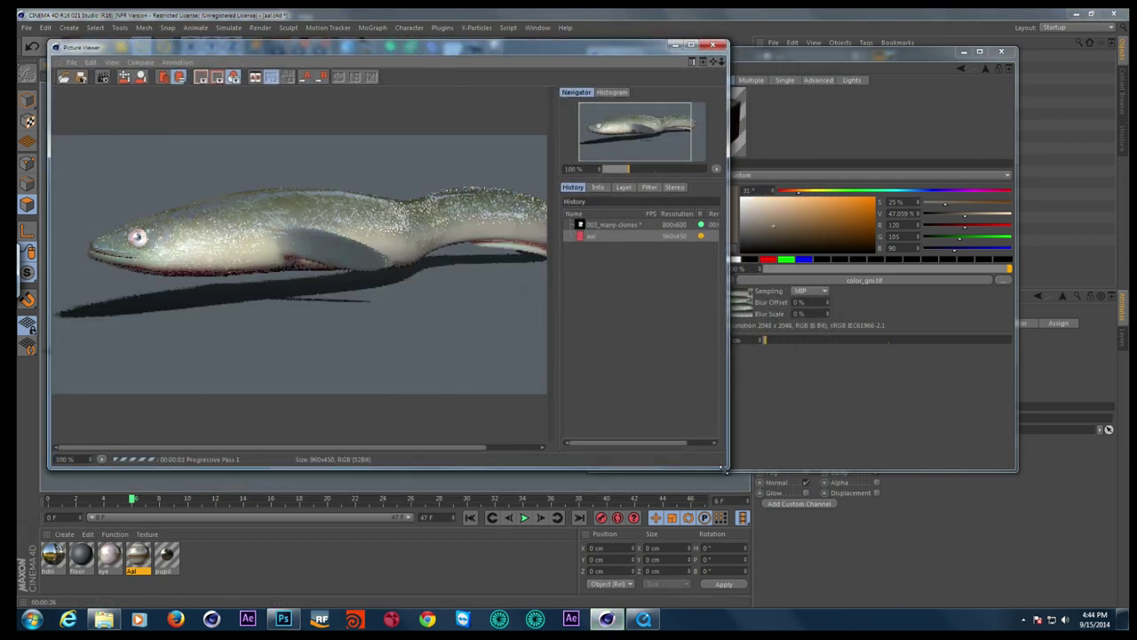
{"action": "left_click_drag", "start_coordinate": [727, 468], "coordinate": [876, 524]}
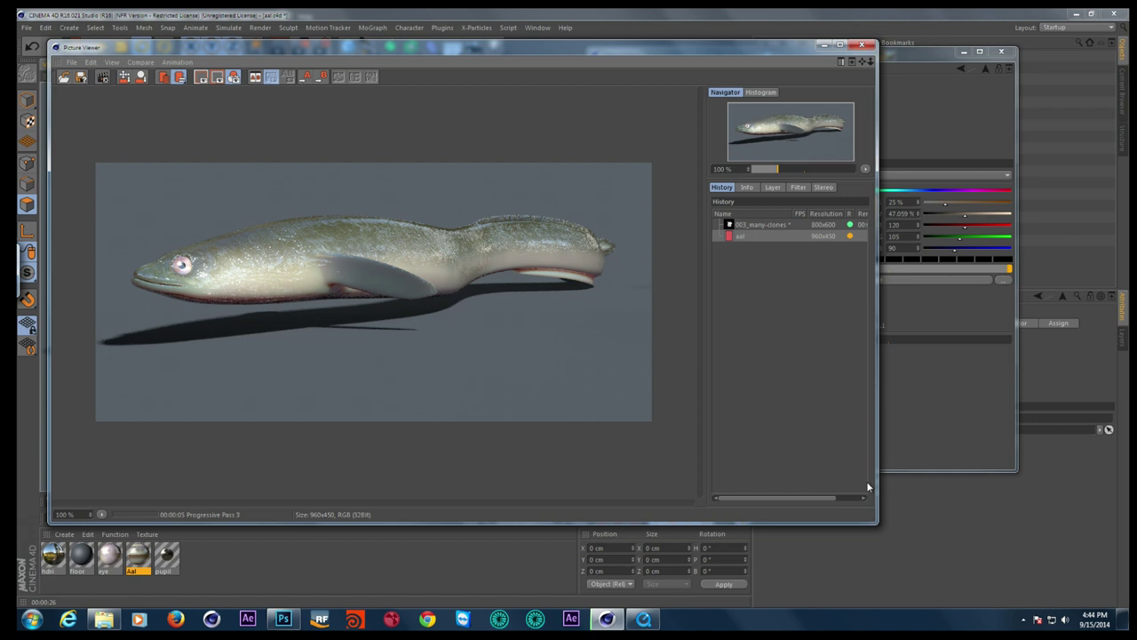
{"action": "left_click_drag", "start_coordinate": [919, 54], "coordinate": [980, 72]}
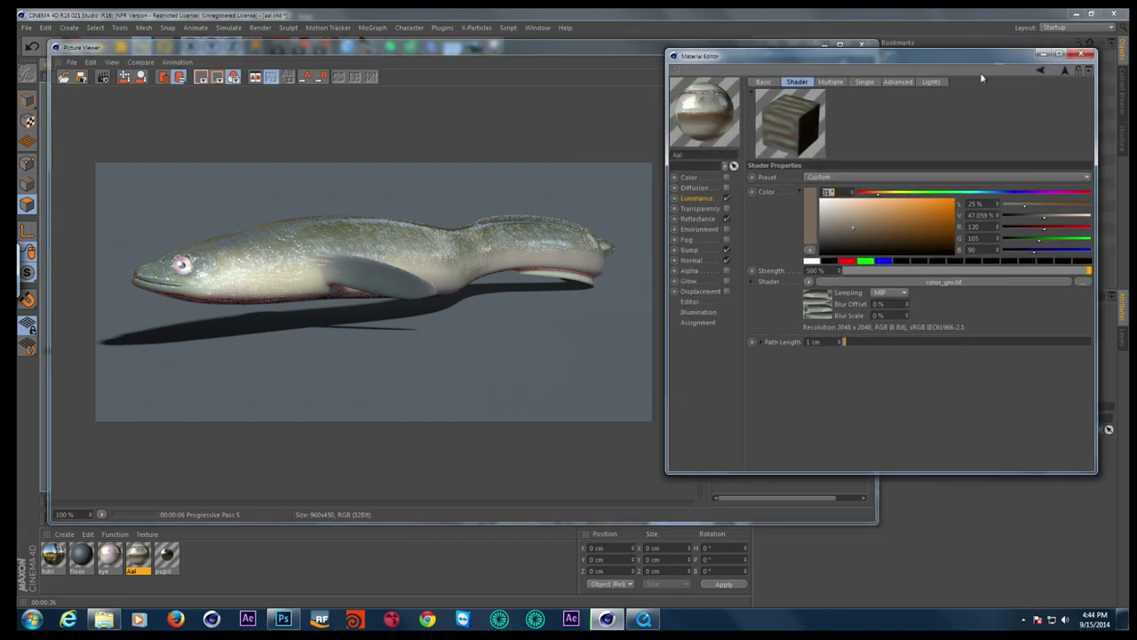
{"action": "left_click", "coordinate": [891, 294]}
{"action": "left_click", "coordinate": [884, 306]}
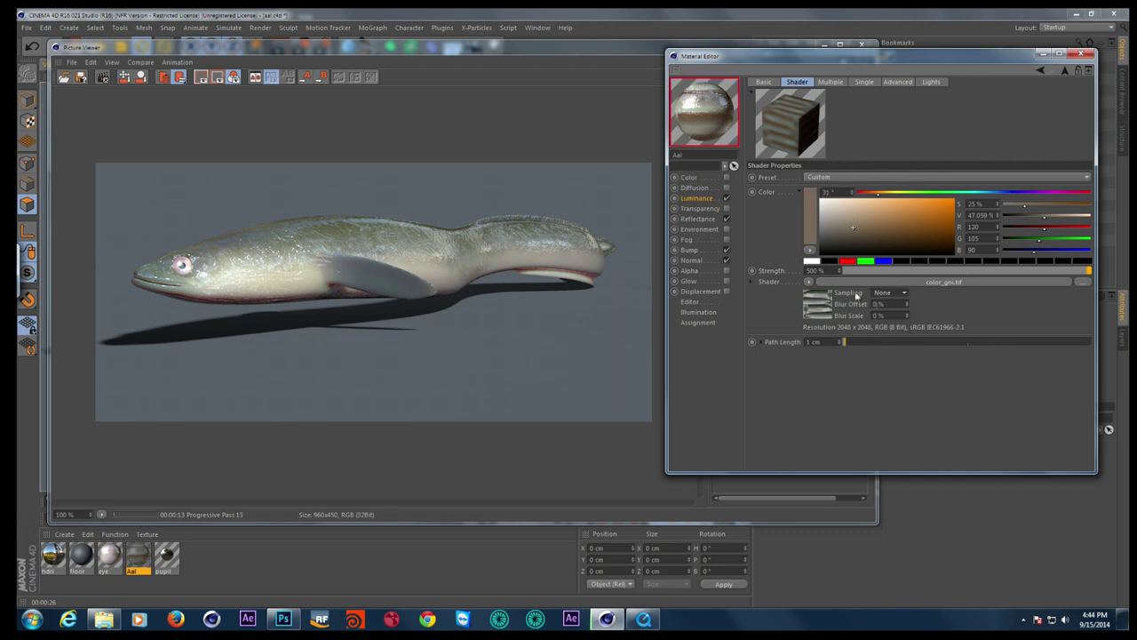
Restart the eel render and compare the new and previous renders in History
{"action": "left_click", "coordinate": [277, 44]}
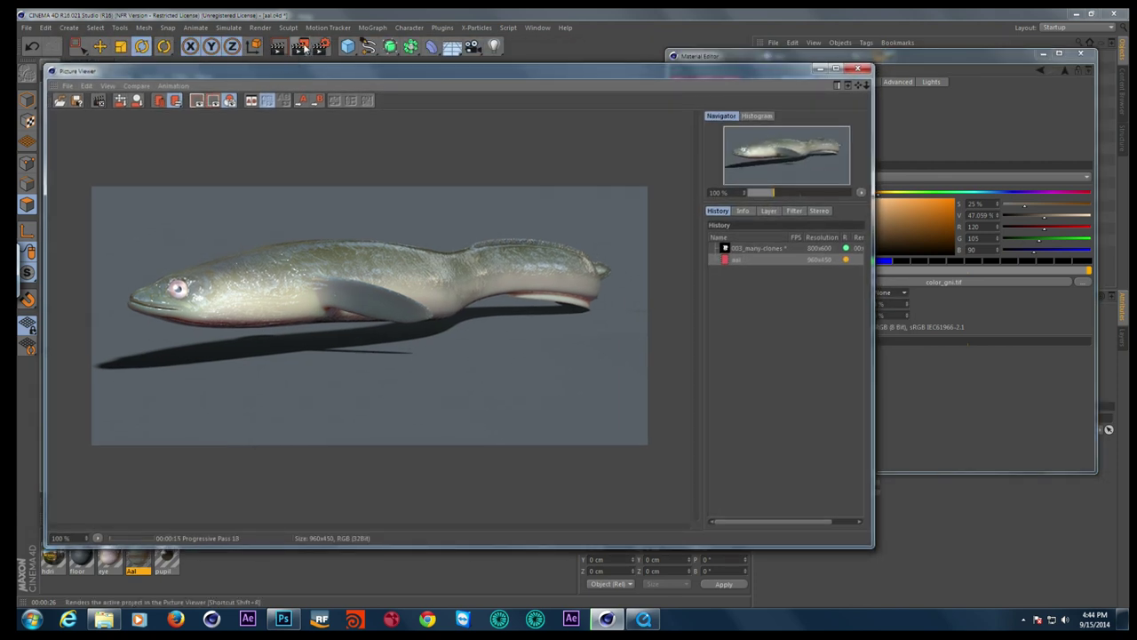
{"action": "left_click", "coordinate": [302, 46]}
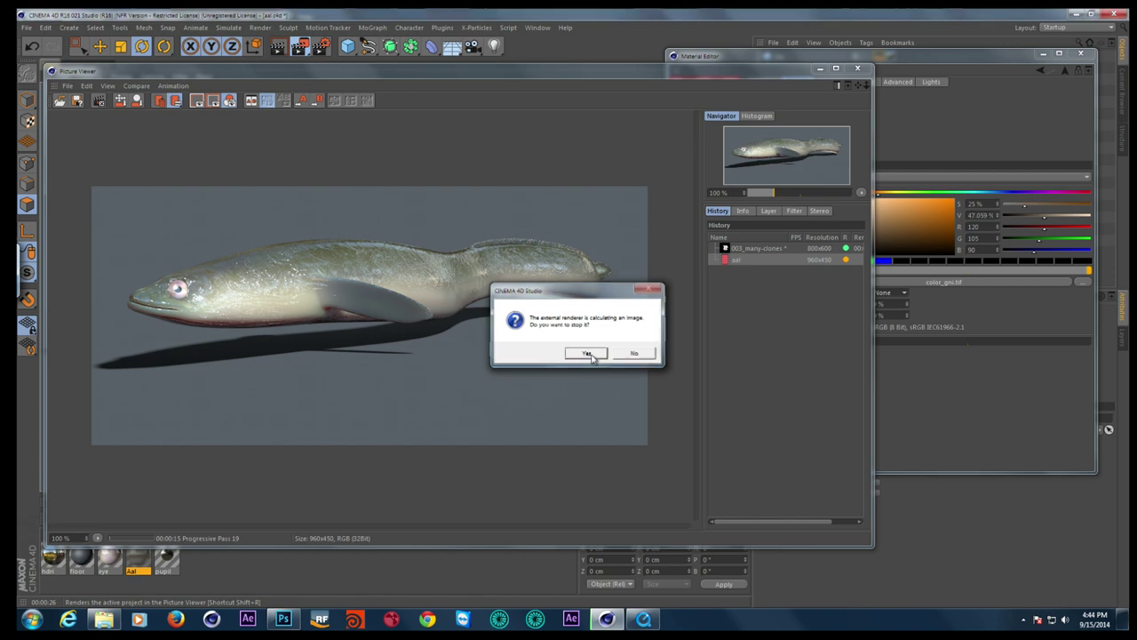
{"action": "left_click", "coordinate": [586, 352]}
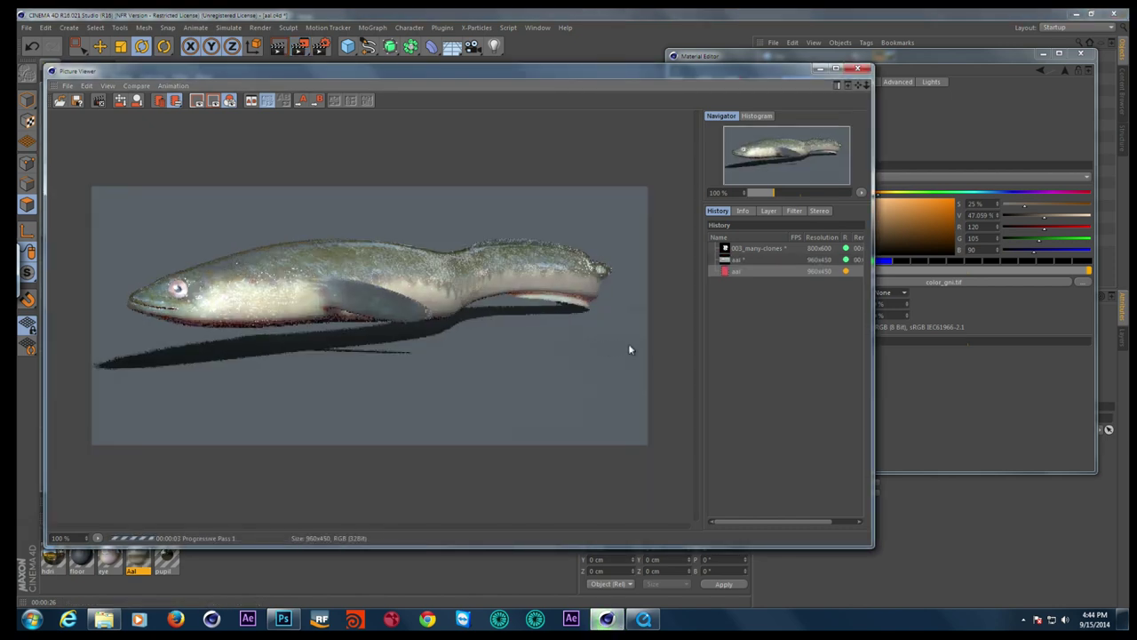
{"action": "left_click", "coordinate": [747, 259]}
{"action": "left_click", "coordinate": [748, 271]}
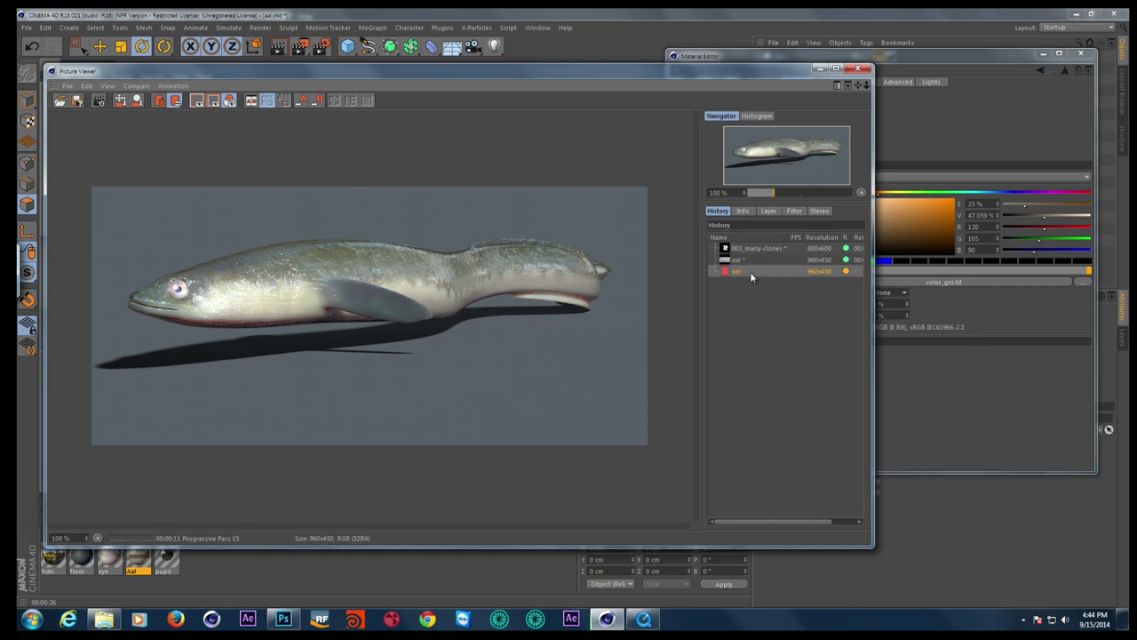
{"action": "left_click", "coordinate": [936, 73]}
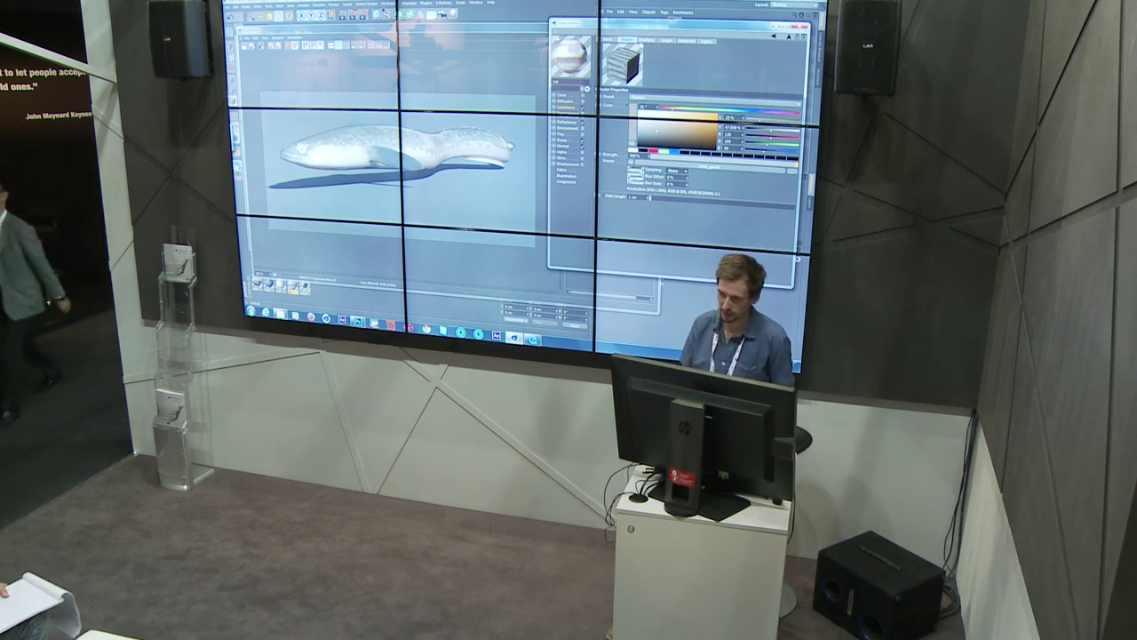
Set the Luminance channel's Multiple-tab Sample Density to 50 %
{"action": "left_click", "coordinate": [645, 41]}
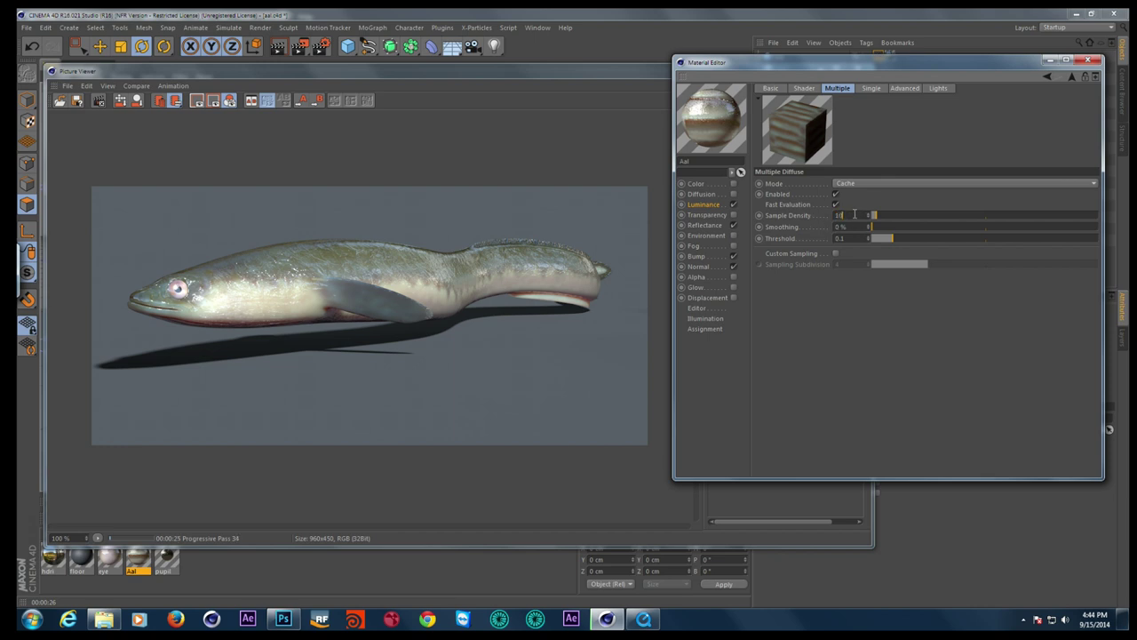
{"action": "key", "text": "Return"}
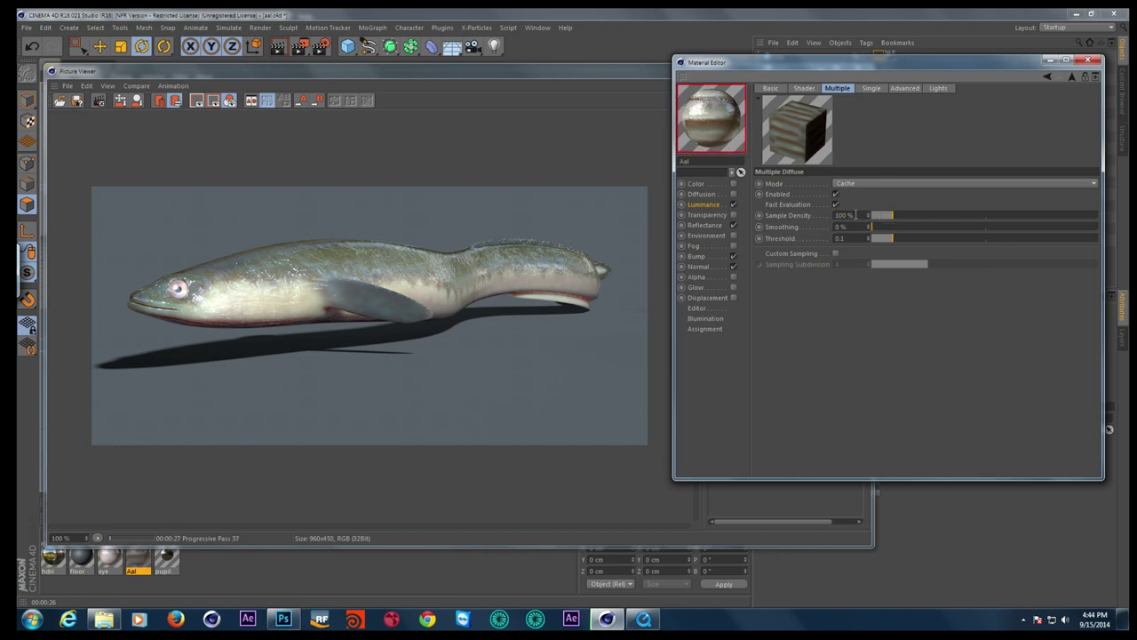
{"action": "mouse_move", "coordinate": [1050, 222]}
{"action": "left_mouse_down"}
{"action": "mouse_move", "coordinate": [1116, 224]}
{"action": "mouse_move", "coordinate": [925, 213]}
{"action": "left_mouse_up"}
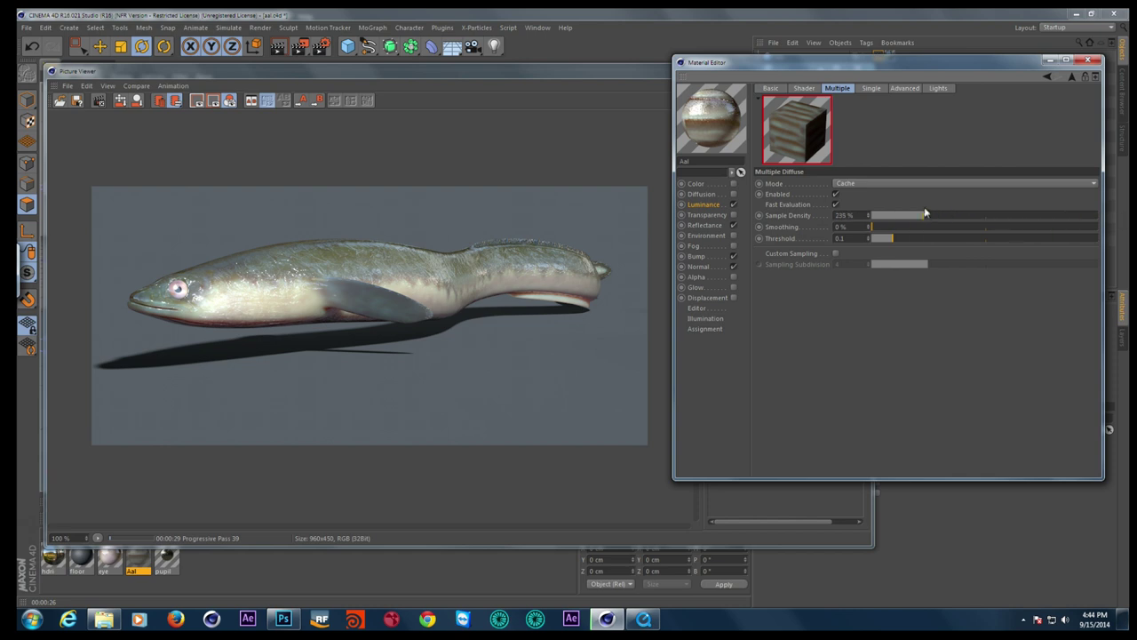
{"action": "double_click", "coordinate": [843, 214]}
{"action": "key", "text": "Return"}
{"action": "left_click", "coordinate": [803, 89]}
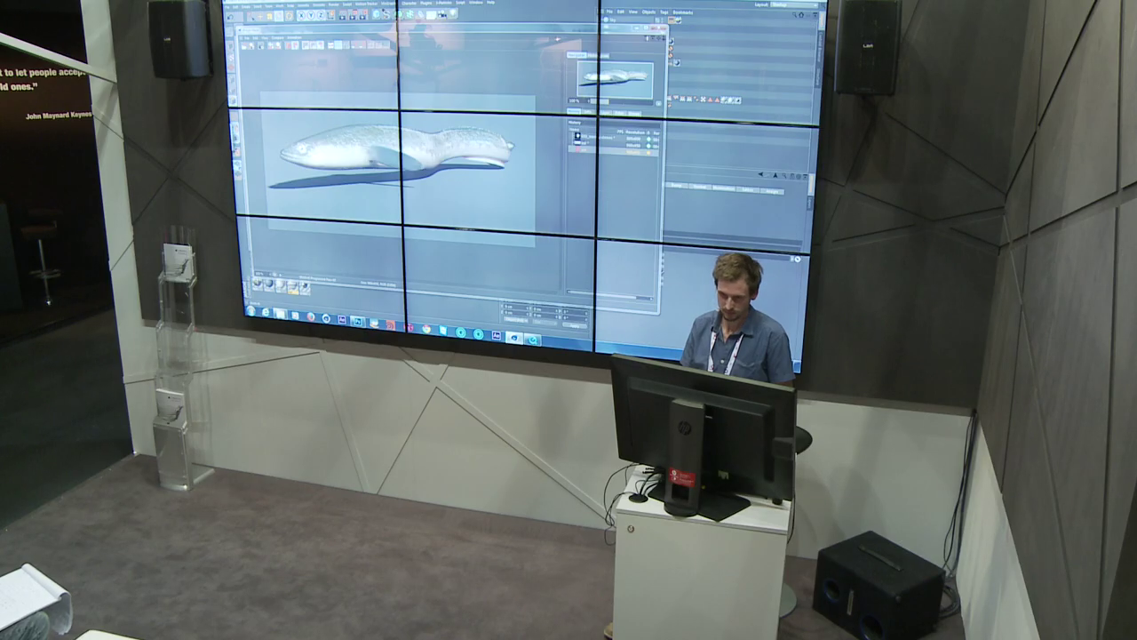
Close the Picture Viewer, then the eel, point-cloud, landscape and another demo scene without saving
{"action": "left_click", "coordinate": [626, 53]}
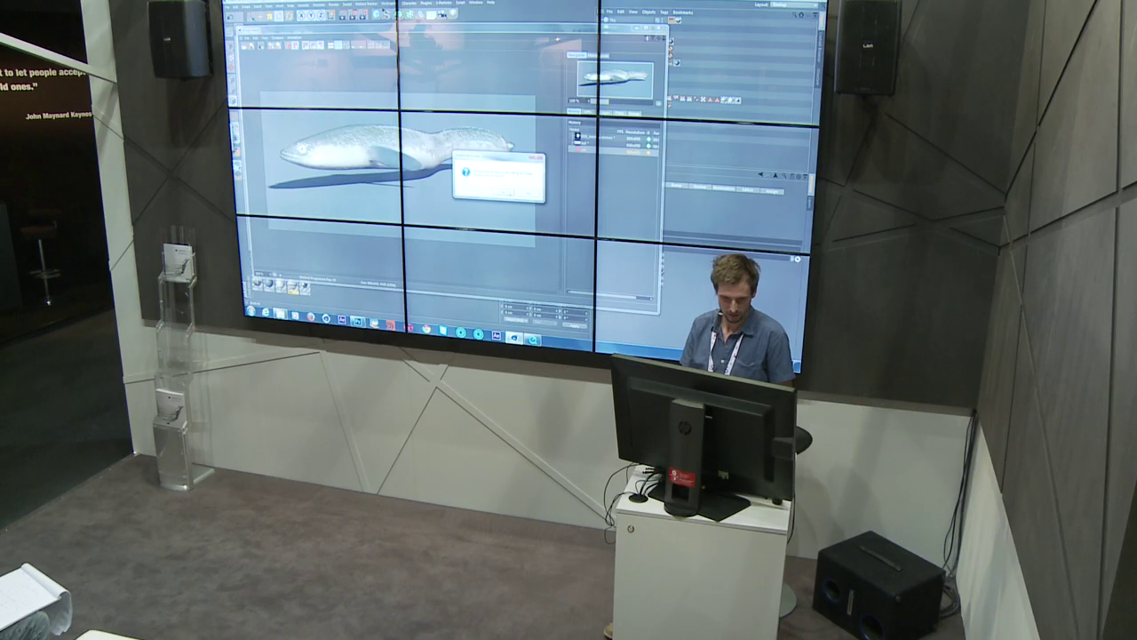
{"action": "left_click", "coordinate": [504, 190]}
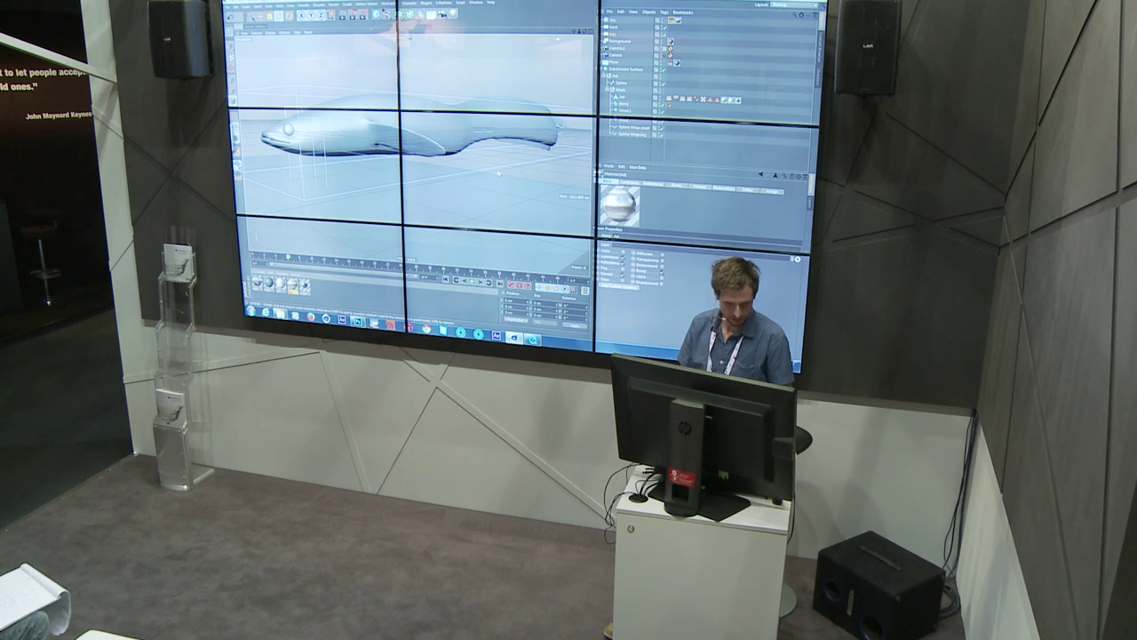
{"action": "left_click", "coordinate": [502, 191]}
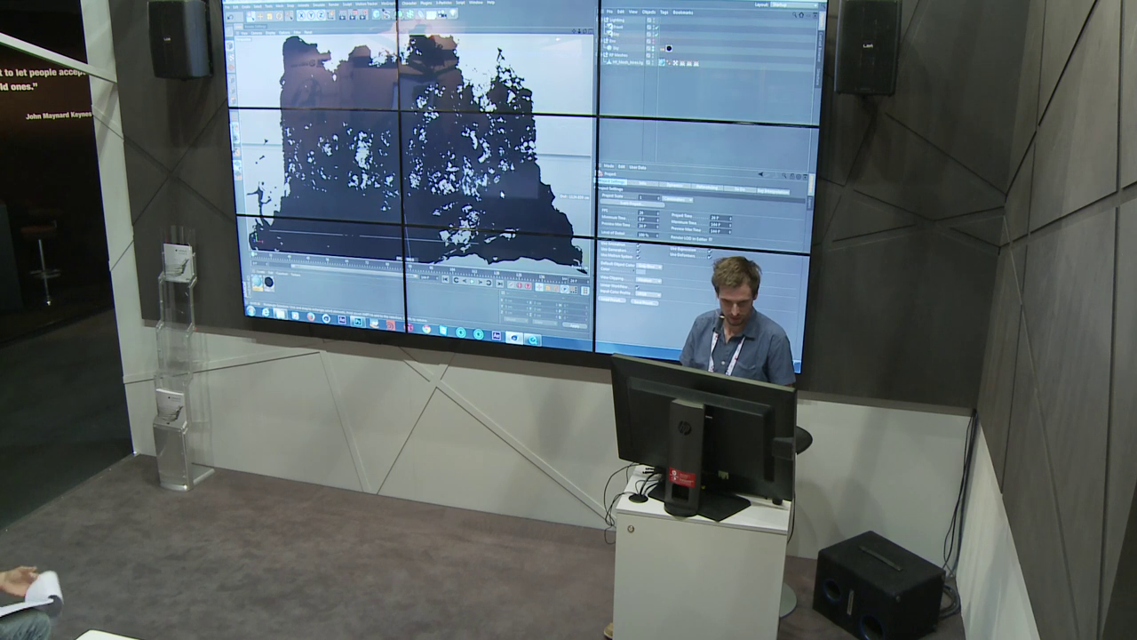
{"action": "left_click", "coordinate": [502, 191]}
{"action": "left_click", "coordinate": [503, 191]}
{"action": "left_click", "coordinate": [502, 192]}
Close the particle, cube-grid, sphere and cube scenes unsaved, then open the rendered-images folder
{"action": "left_click", "coordinate": [502, 192]}
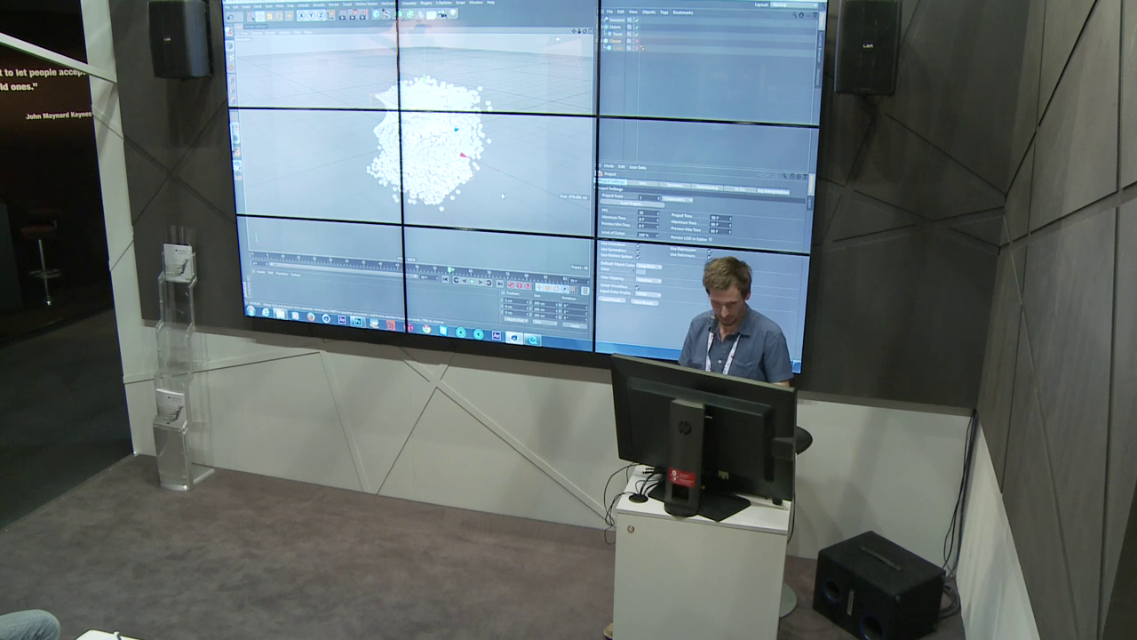
{"action": "left_click", "coordinate": [502, 192]}
{"action": "left_click", "coordinate": [502, 192]}
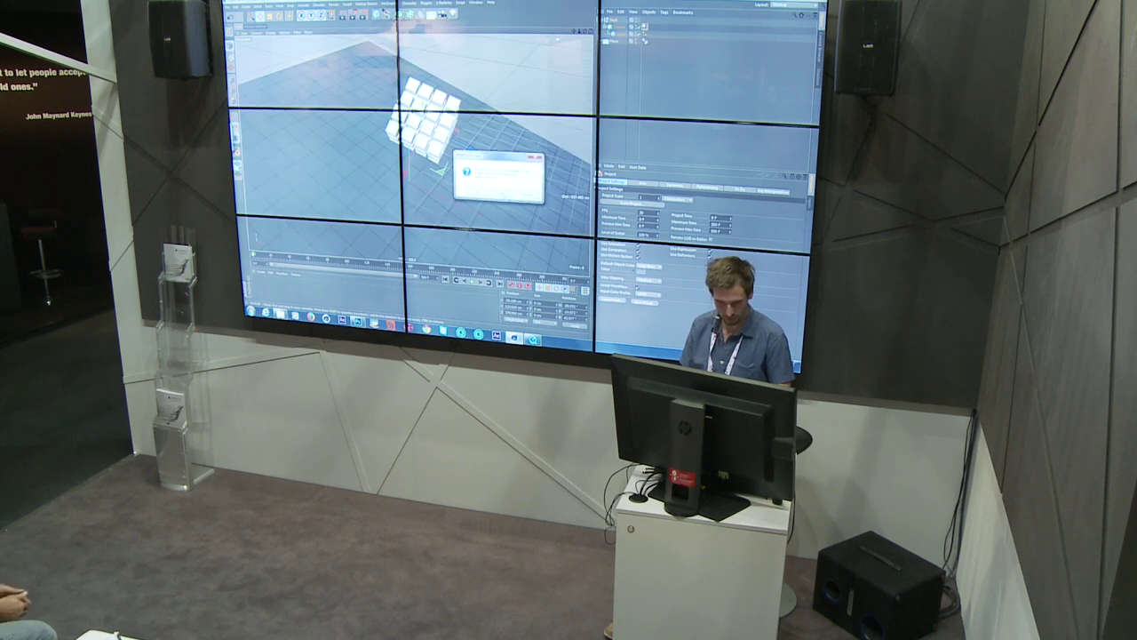
{"action": "left_click", "coordinate": [502, 192]}
{"action": "left_click", "coordinate": [502, 192]}
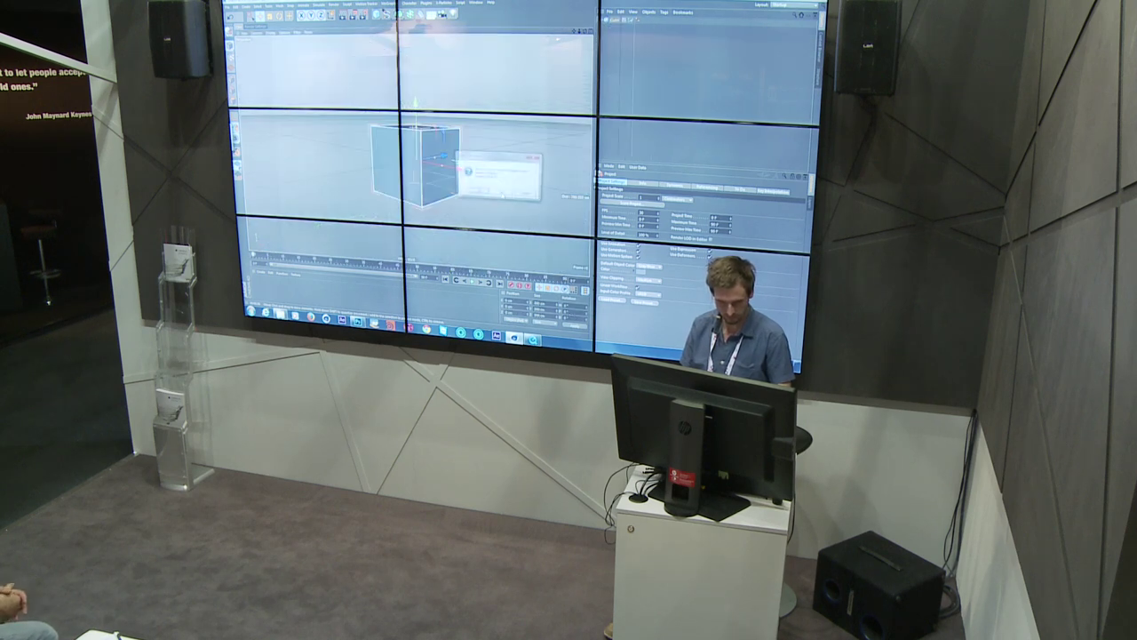
{"action": "left_click", "coordinate": [502, 192]}
{"action": "left_click", "coordinate": [502, 192]}
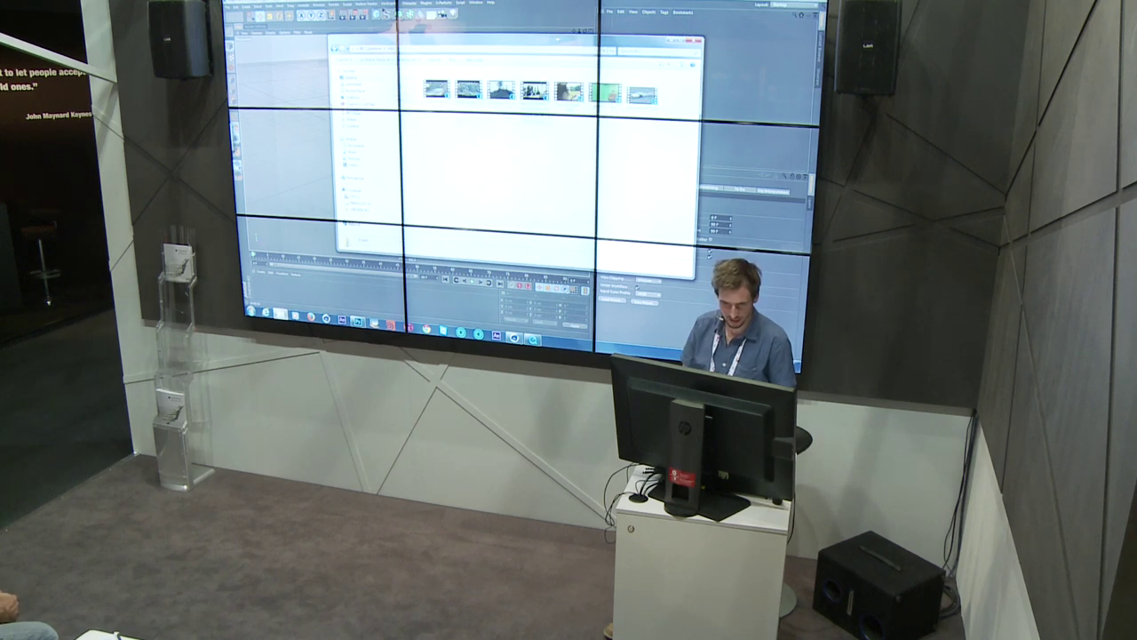
View the misty hillside picture full screen, close it, and return to the thumbnail folder
{"action": "key", "text": "Return"}
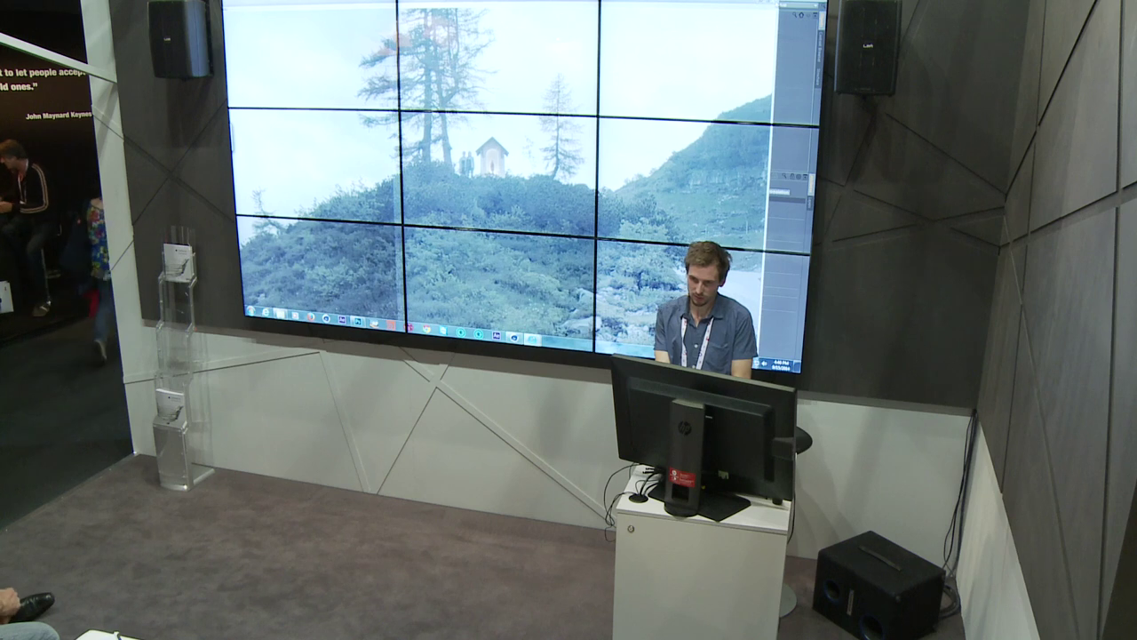
{"action": "left_click", "coordinate": [775, 24]}
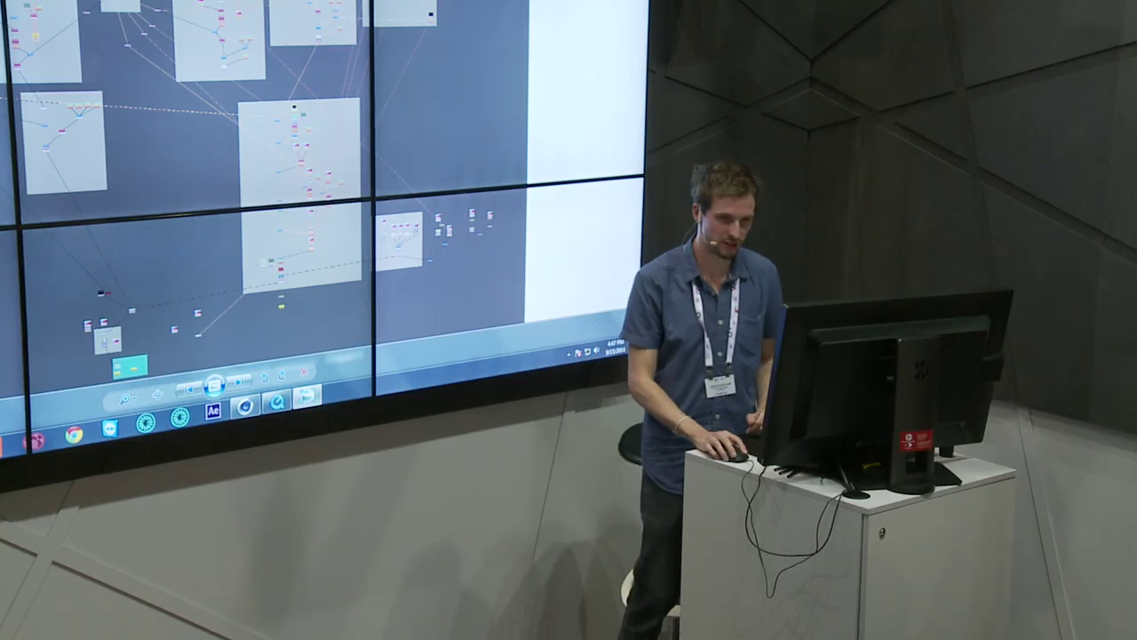
{"action": "key", "text": "alt+Tab"}
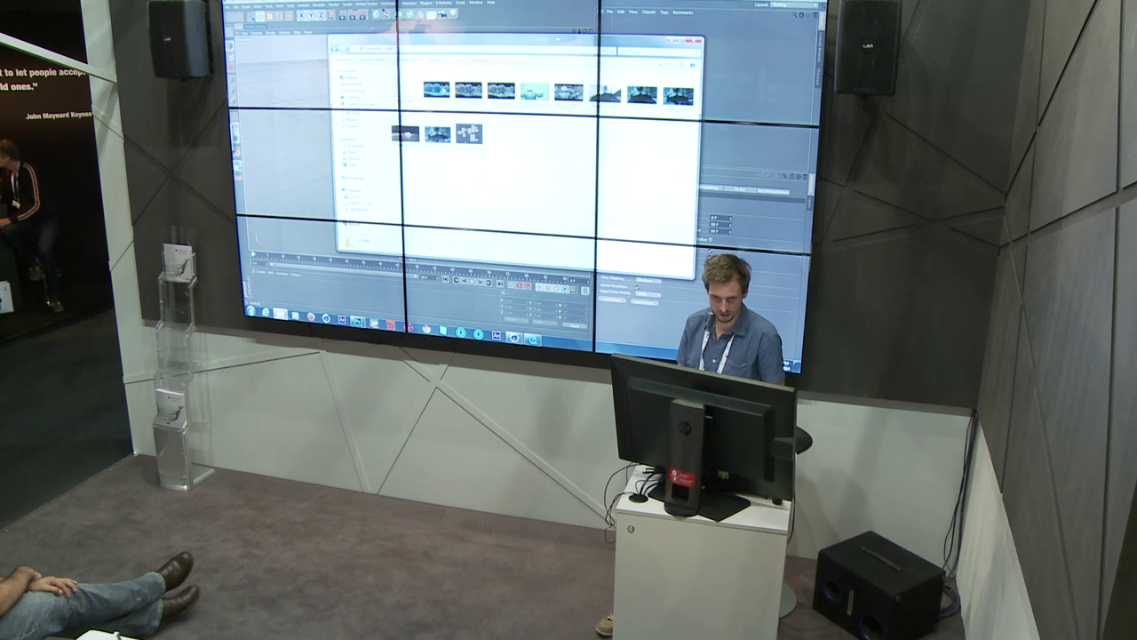
Page from the Subsurface Scattering water image through to the Nuke node graph, then close the viewer
{"action": "key", "text": "Return"}
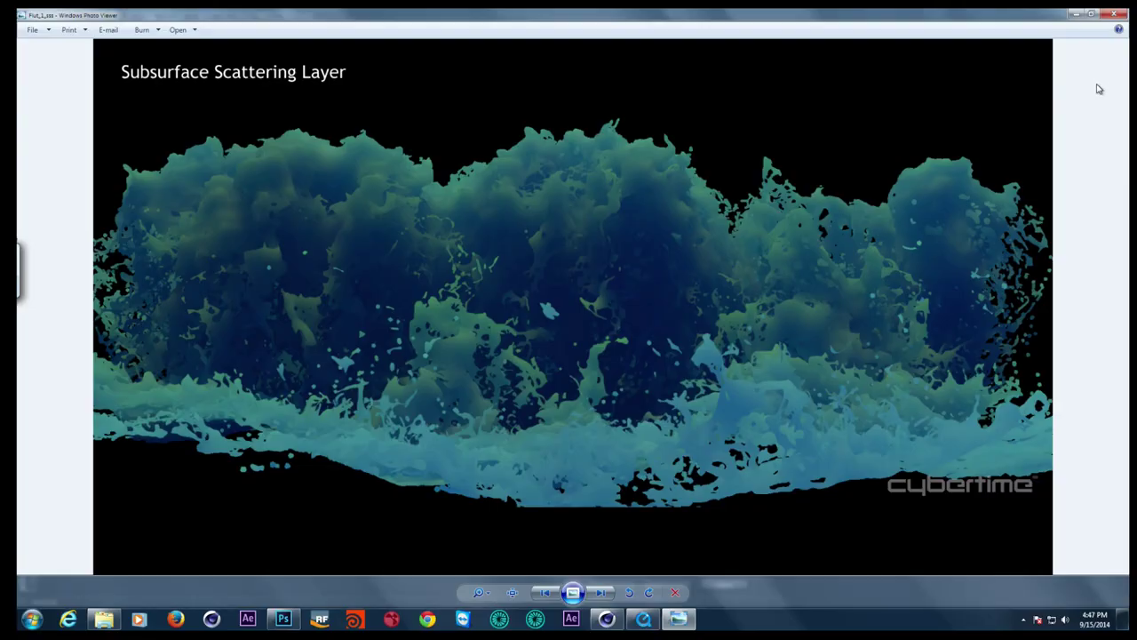
{"action": "key", "text": "Right"}
{"action": "key", "text": "Right"}
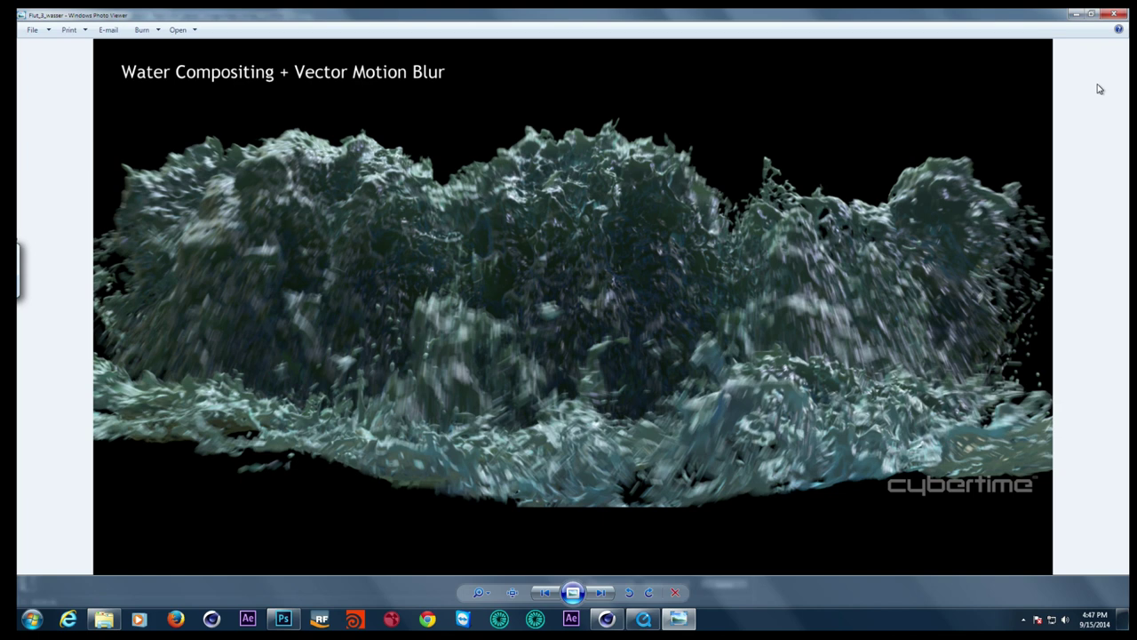
{"action": "key", "text": "Right"}
{"action": "key", "text": "Right"}
{"action": "key", "text": "Right"}
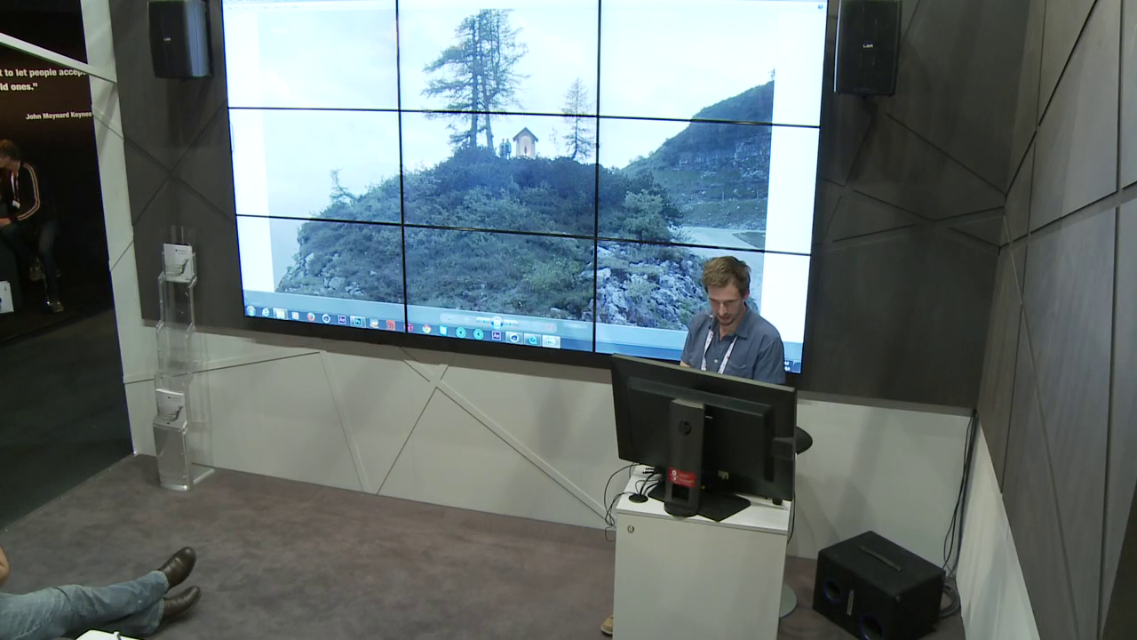
{"action": "key", "text": "Right"}
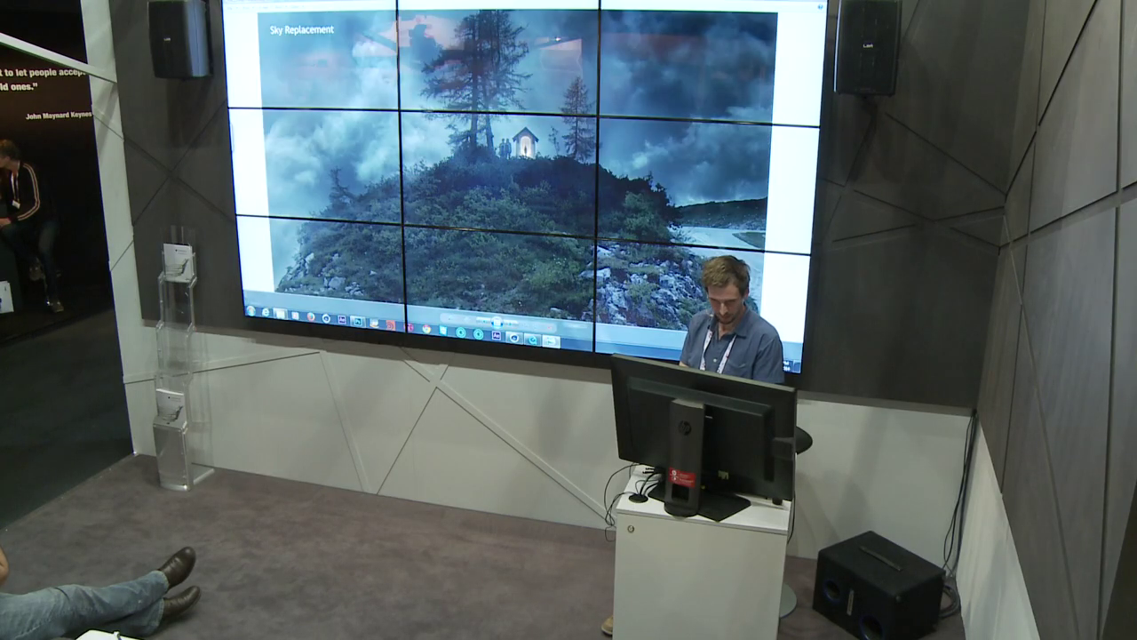
{"action": "key", "text": "Right"}
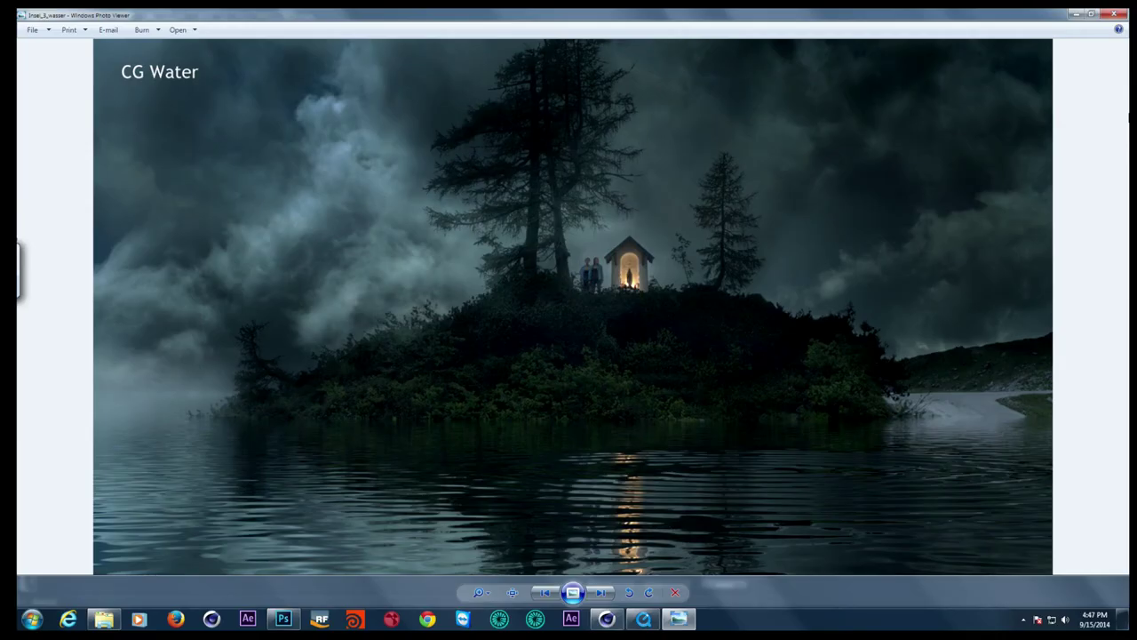
{"action": "key", "text": "Right"}
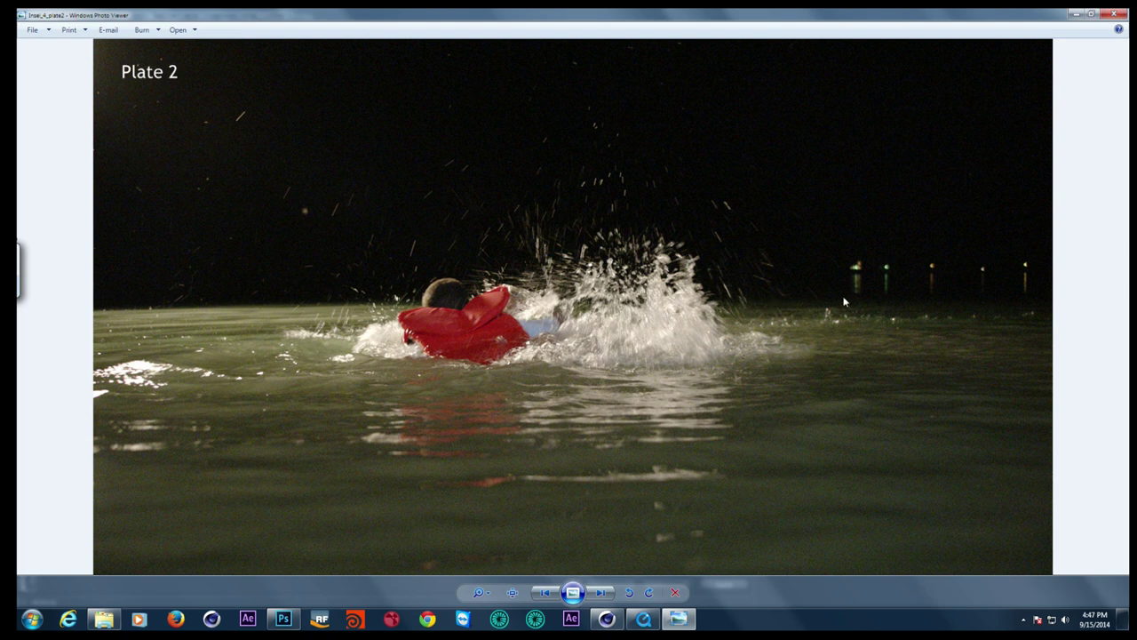
{"action": "key", "text": "Right"}
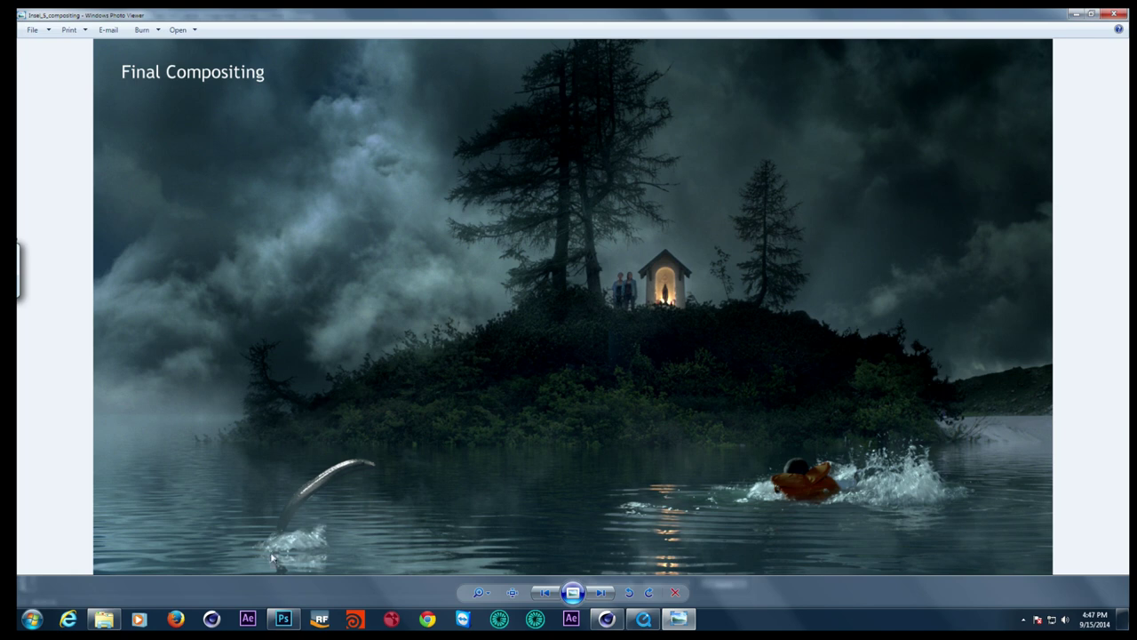
{"action": "key", "text": "Right"}
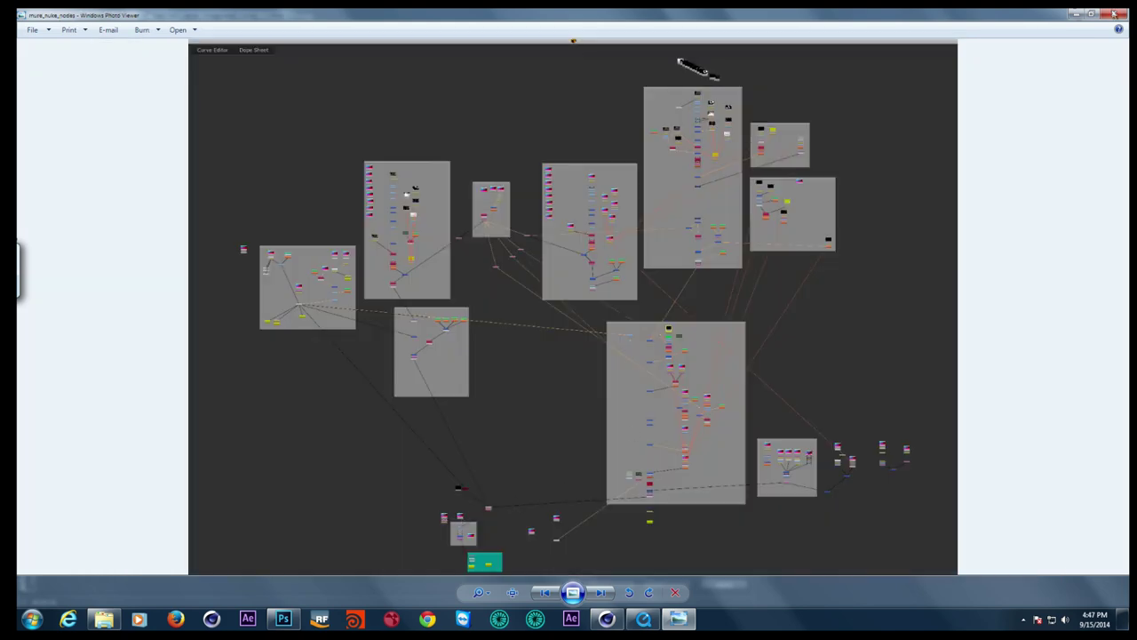
{"action": "left_click", "coordinate": [1115, 15]}
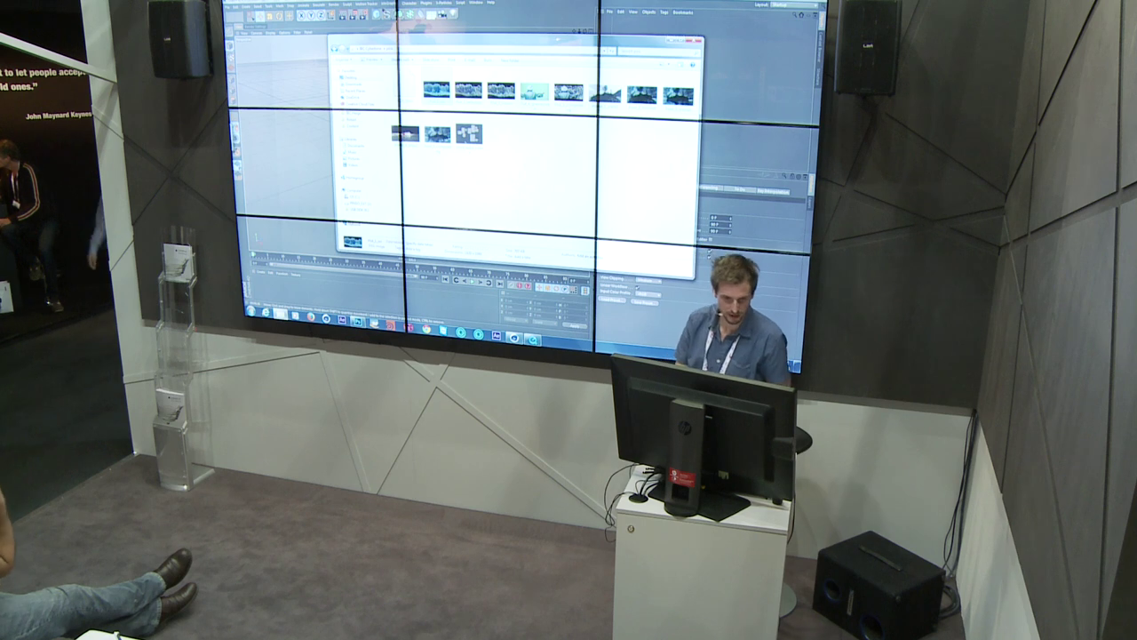
Load and close the point-cloud scene, then open the island matte-painting .c4d file
{"action": "key", "text": "BackSpace"}
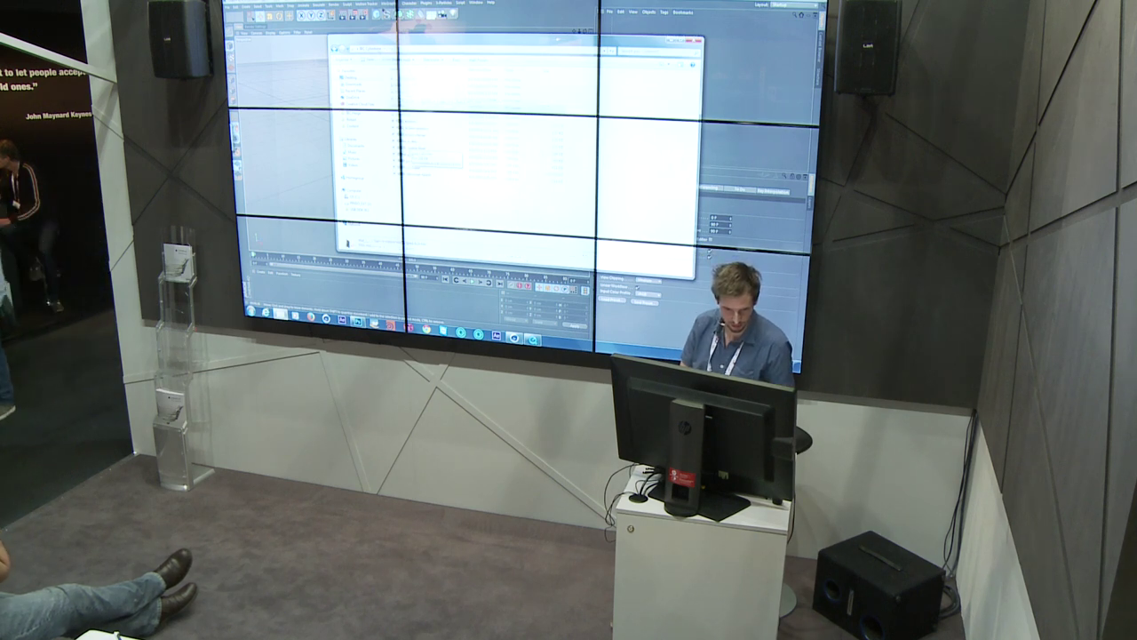
{"action": "key", "text": "Return"}
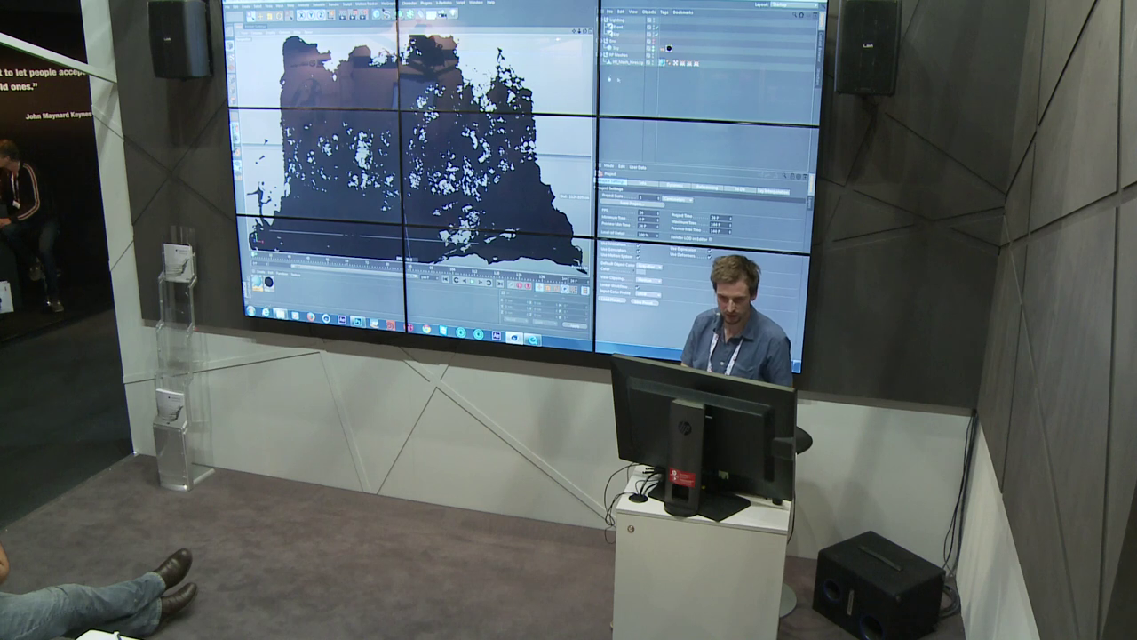
{"action": "key", "text": "ctrl+z"}
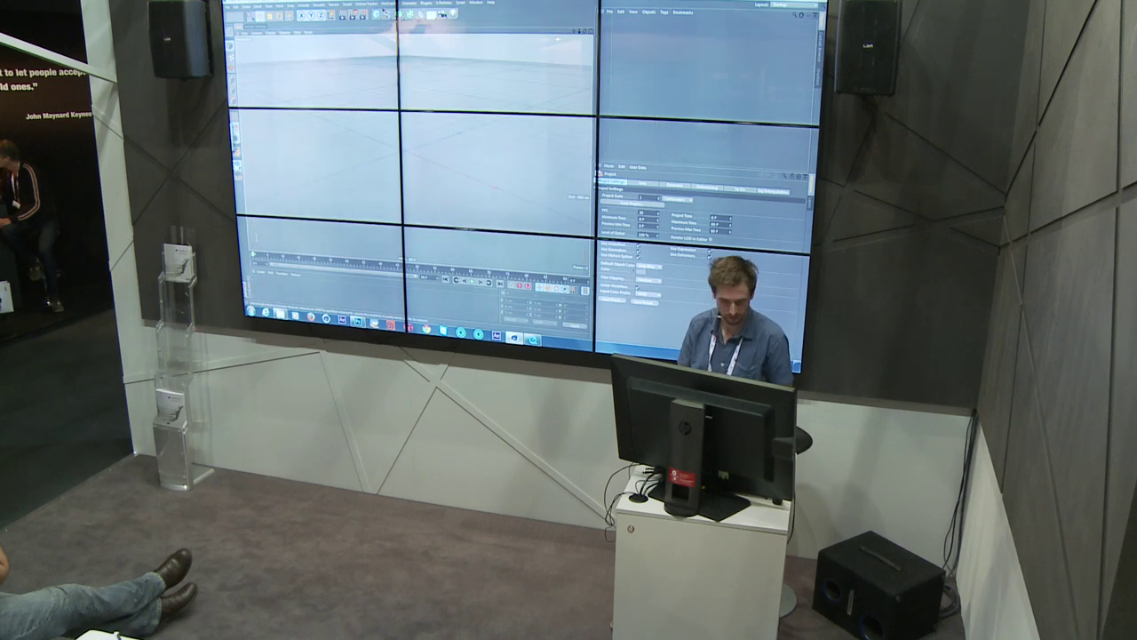
{"action": "key", "text": "ctrl+o"}
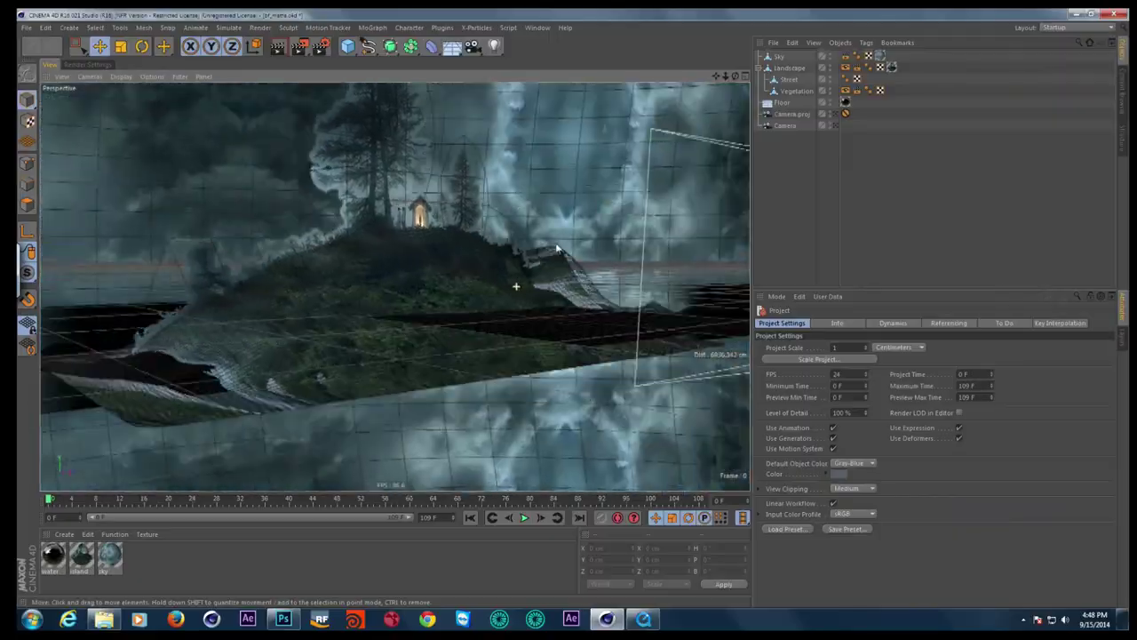
Orbit the island projection scene while selecting the Landscape and Floor objects
{"action": "left_click_drag", "start_coordinate": [557, 249], "coordinate": [549, 264], "text": "alt"}
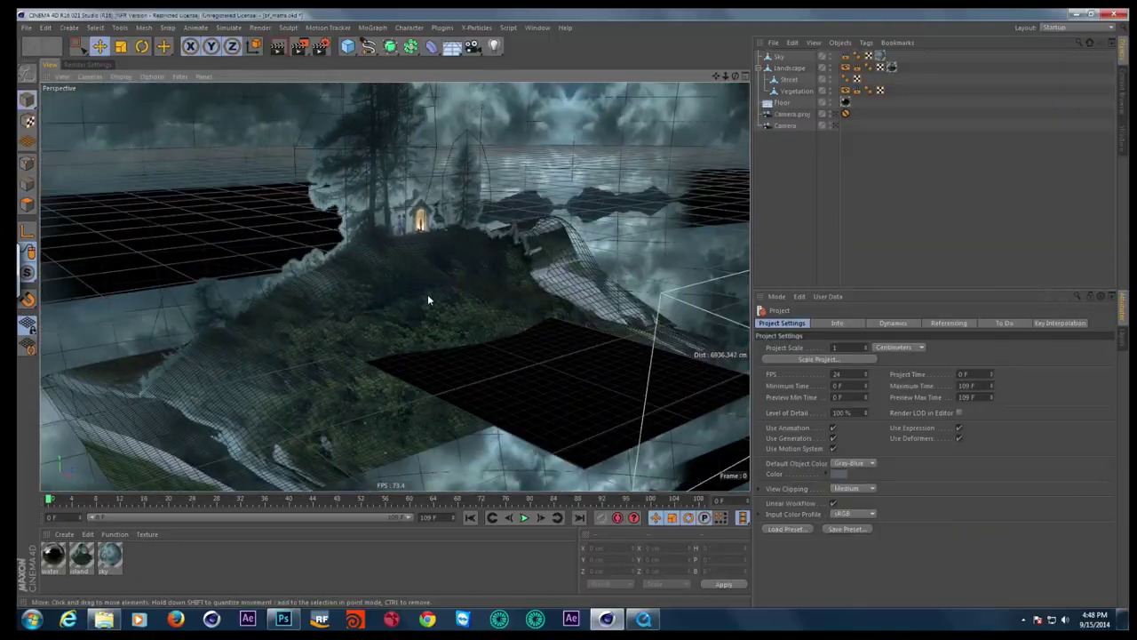
{"action": "left_click", "coordinate": [427, 294]}
{"action": "mouse_move", "coordinate": [484, 293]}
{"action": "left_mouse_down", "text": "alt"}
{"action": "mouse_move", "coordinate": [458, 274]}
{"action": "mouse_move", "coordinate": [421, 301]}
{"action": "mouse_move", "coordinate": [684, 266]}
{"action": "left_mouse_up", "text": "alt"}
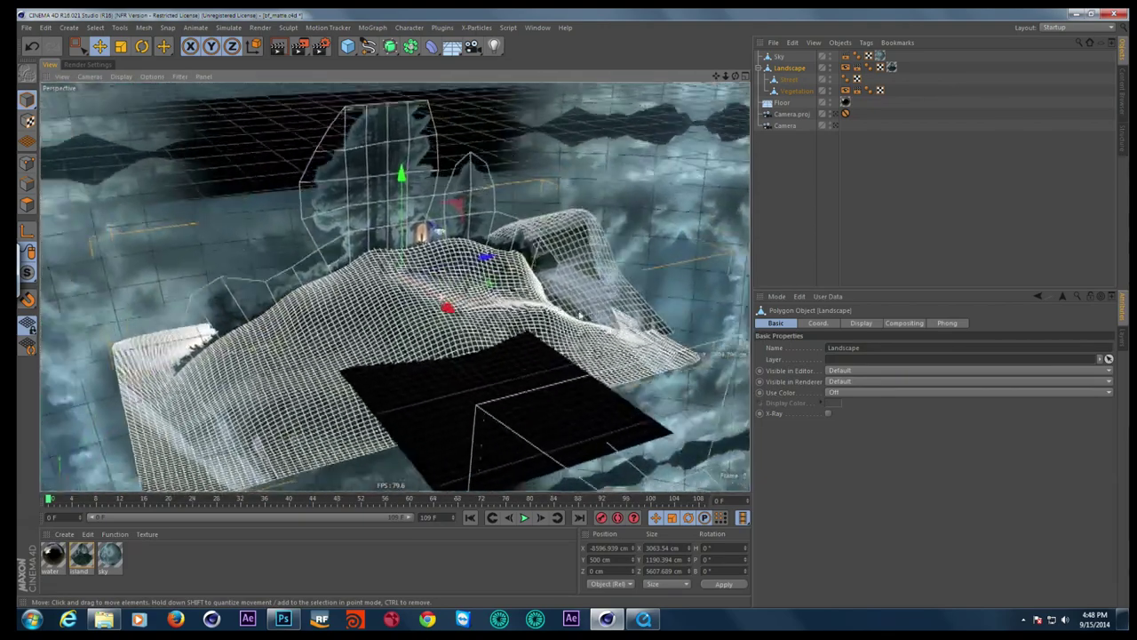
{"action": "left_click", "coordinate": [787, 104]}
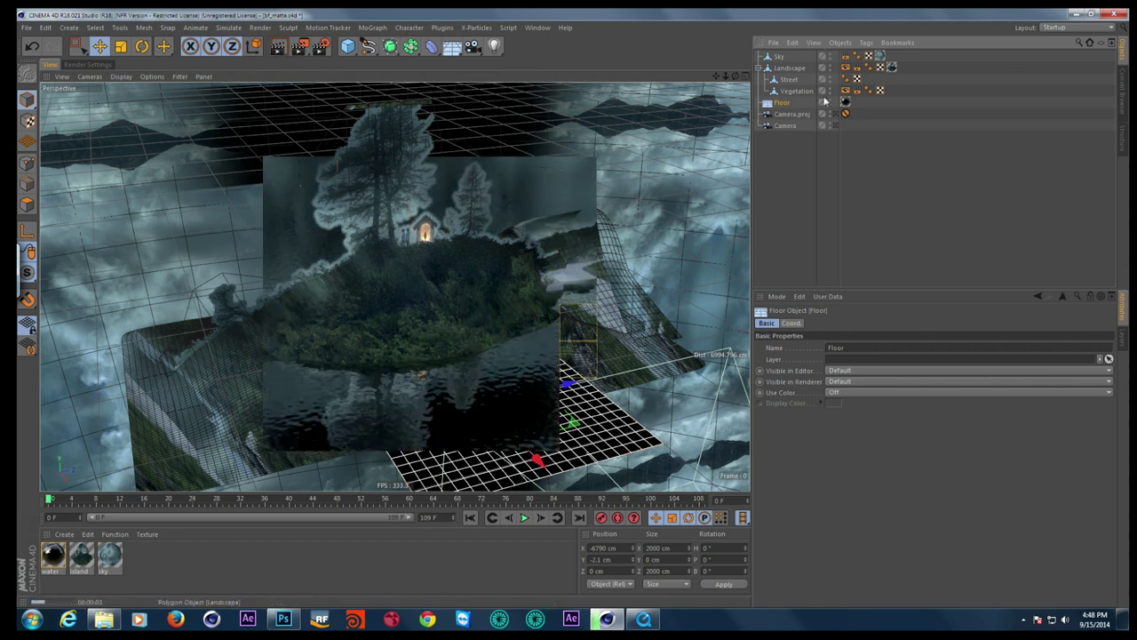
Open the water material, inspect its Noise-driven Bump and Reflectance settings, then close the editor
{"action": "double_click", "coordinate": [48, 558]}
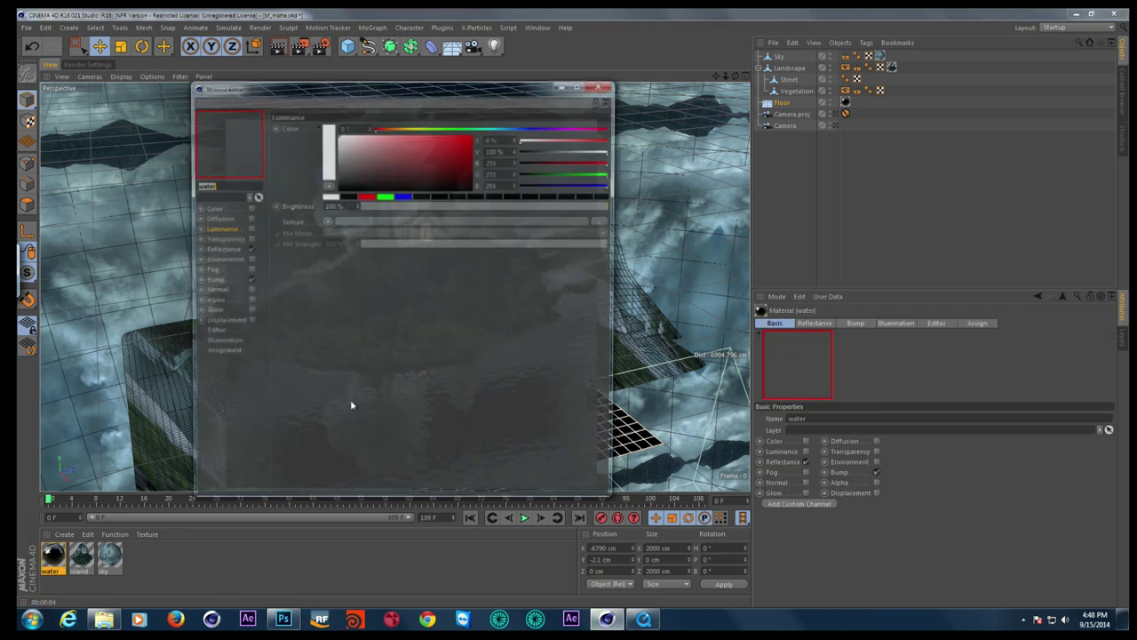
{"action": "left_click_drag", "start_coordinate": [371, 83], "coordinate": [696, 100]}
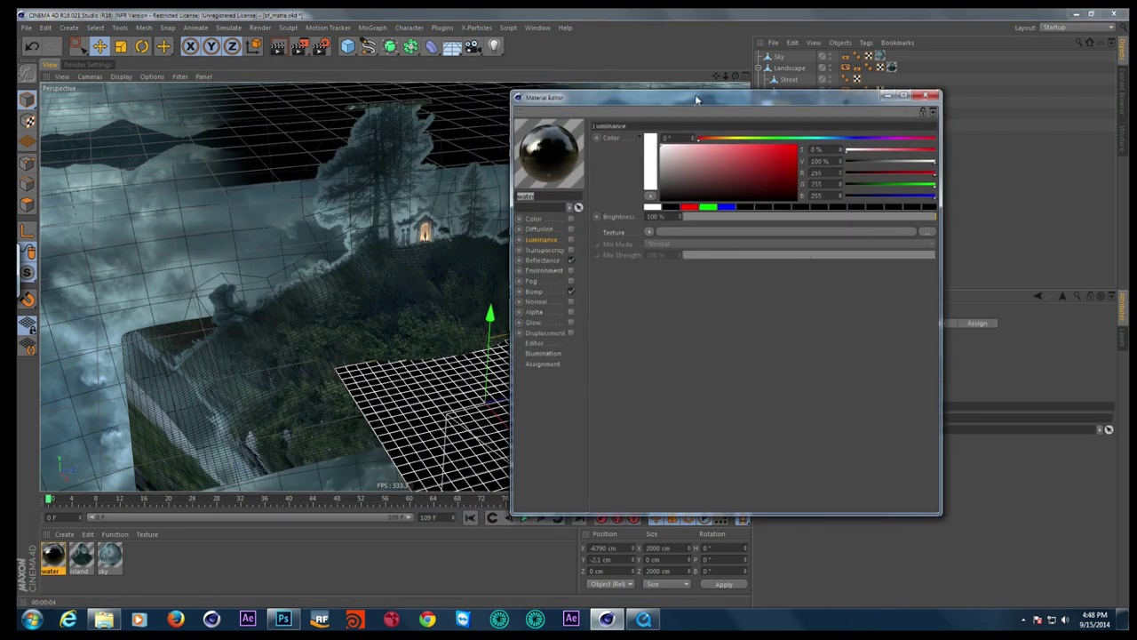
{"action": "left_click", "coordinate": [534, 291]}
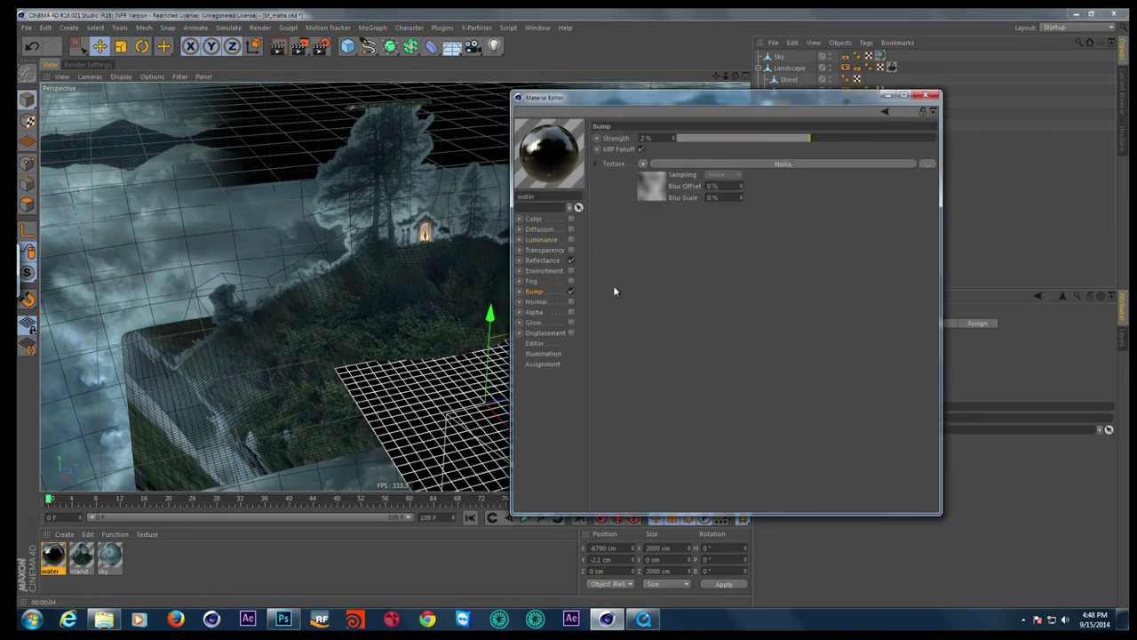
{"action": "left_click", "coordinate": [776, 163]}
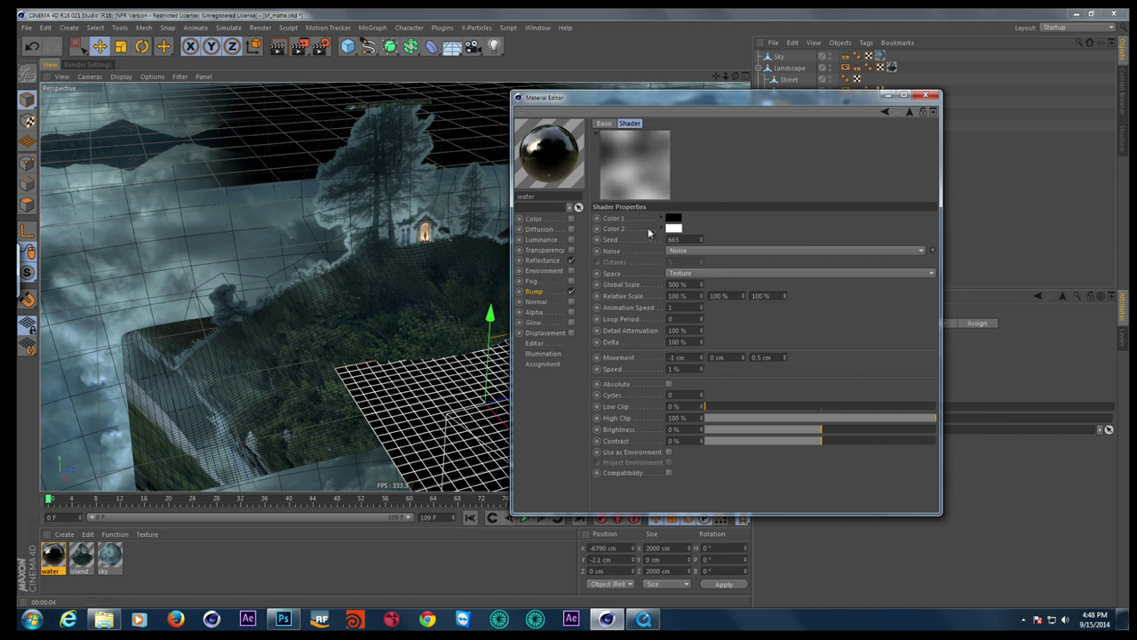
{"action": "left_click", "coordinate": [542, 262]}
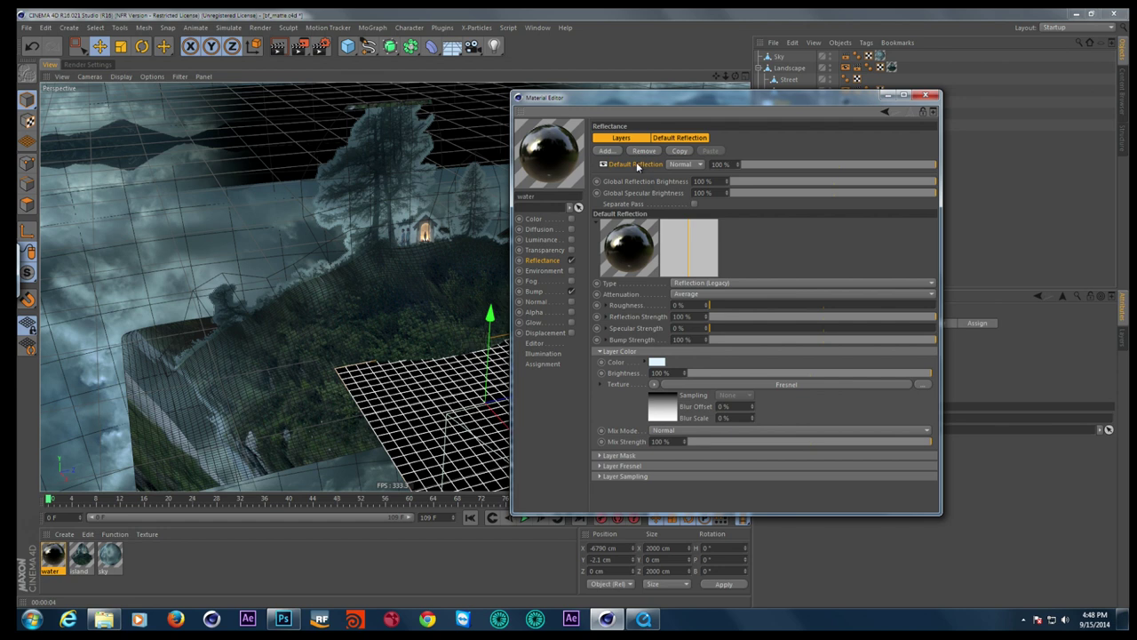
{"action": "left_click_drag", "start_coordinate": [690, 98], "coordinate": [833, 133]}
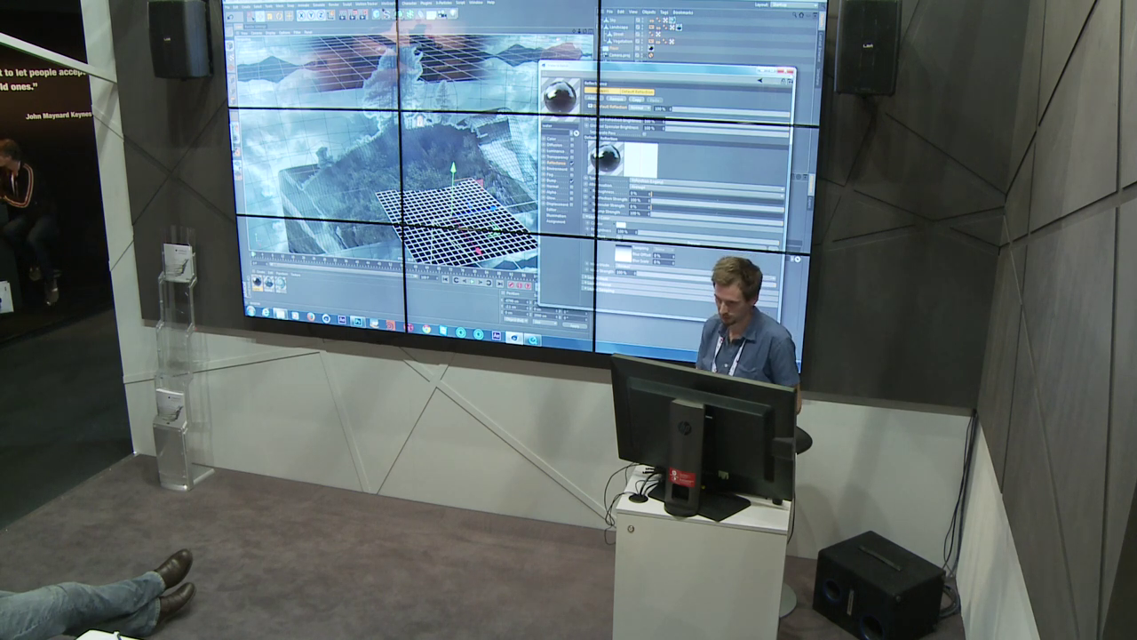
{"action": "left_click", "coordinate": [655, 71]}
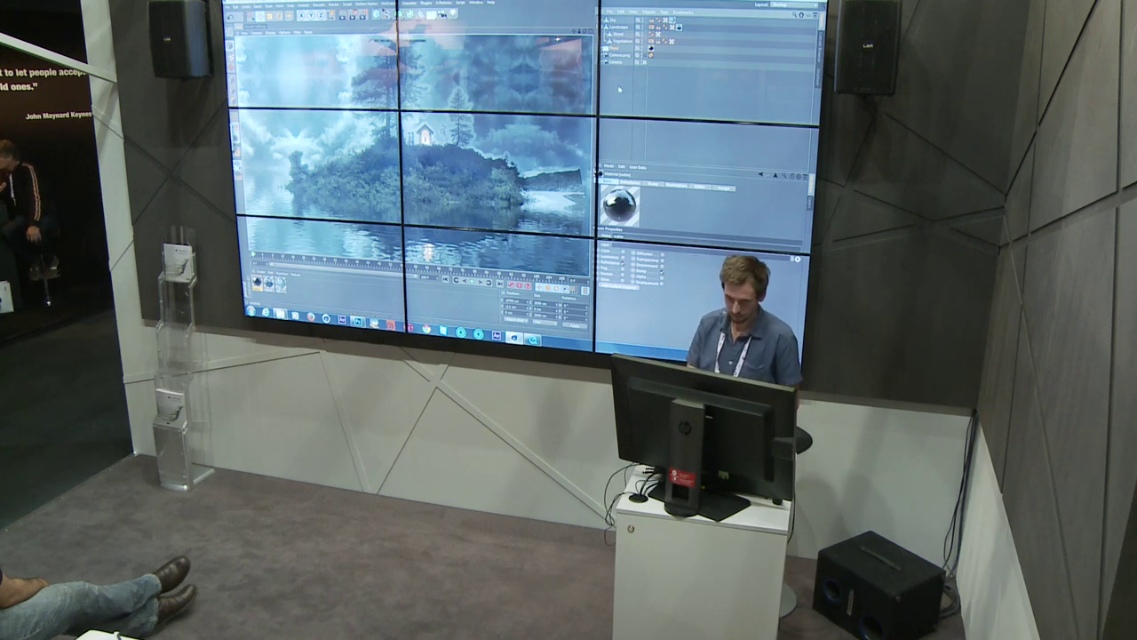
Switch the viewport camera, then open 186_breakdown.mov from the mov folder
{"action": "key", "text": "ctrl+z"}
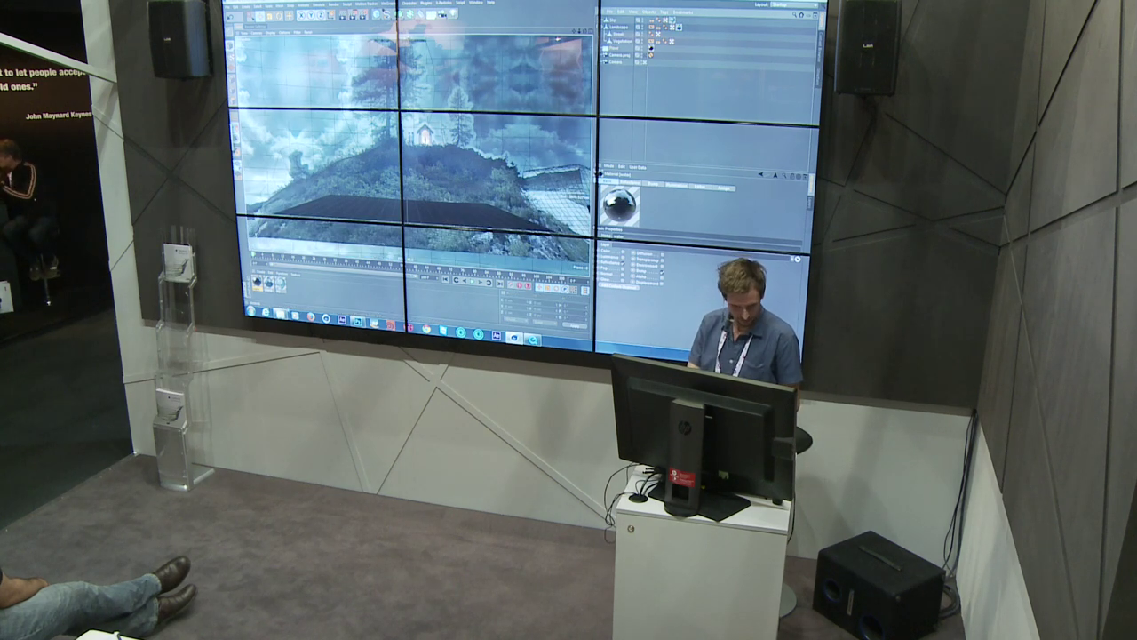
{"action": "key", "text": "ctrl+o"}
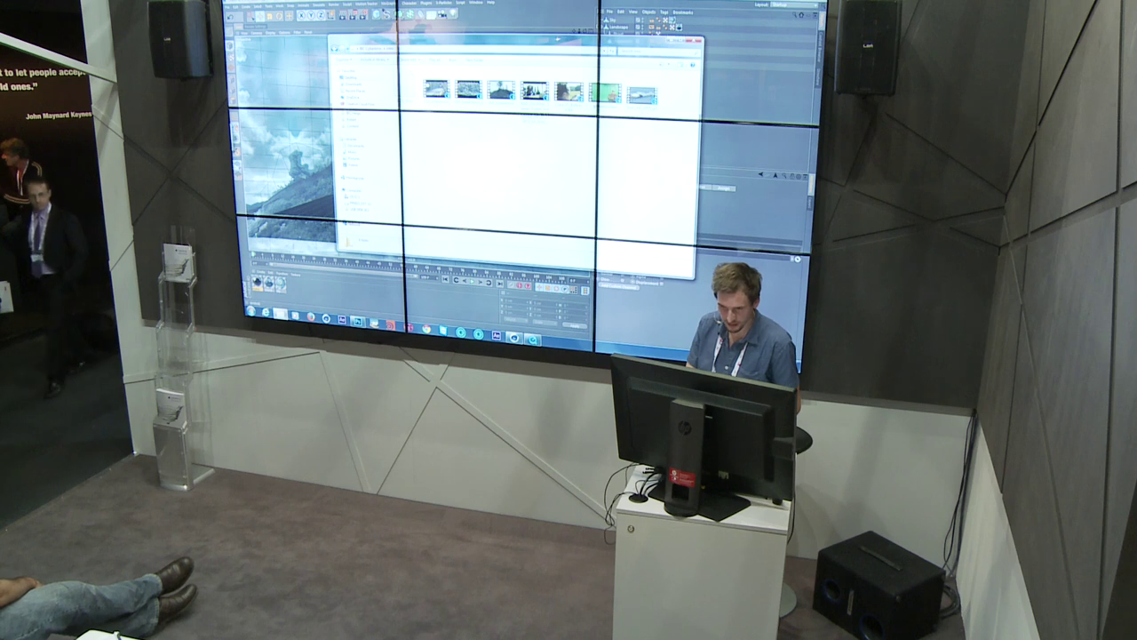
{"action": "key", "text": "Return"}
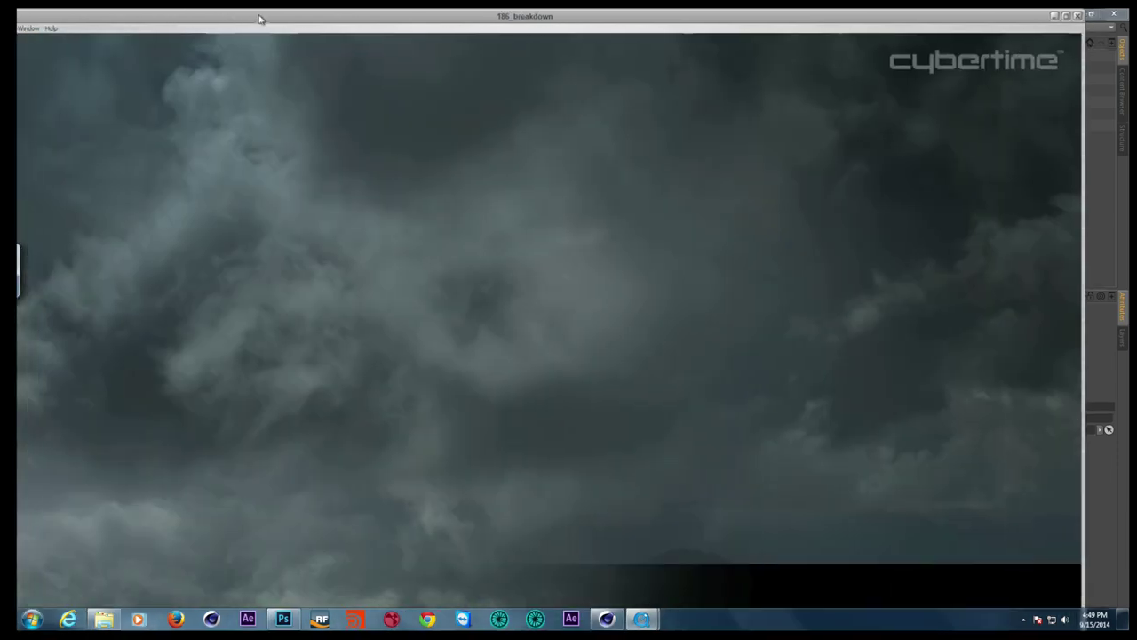
Maximise QuickTime Player to watch the 186_breakdown clip, then close it
{"action": "double_click", "coordinate": [256, 16]}
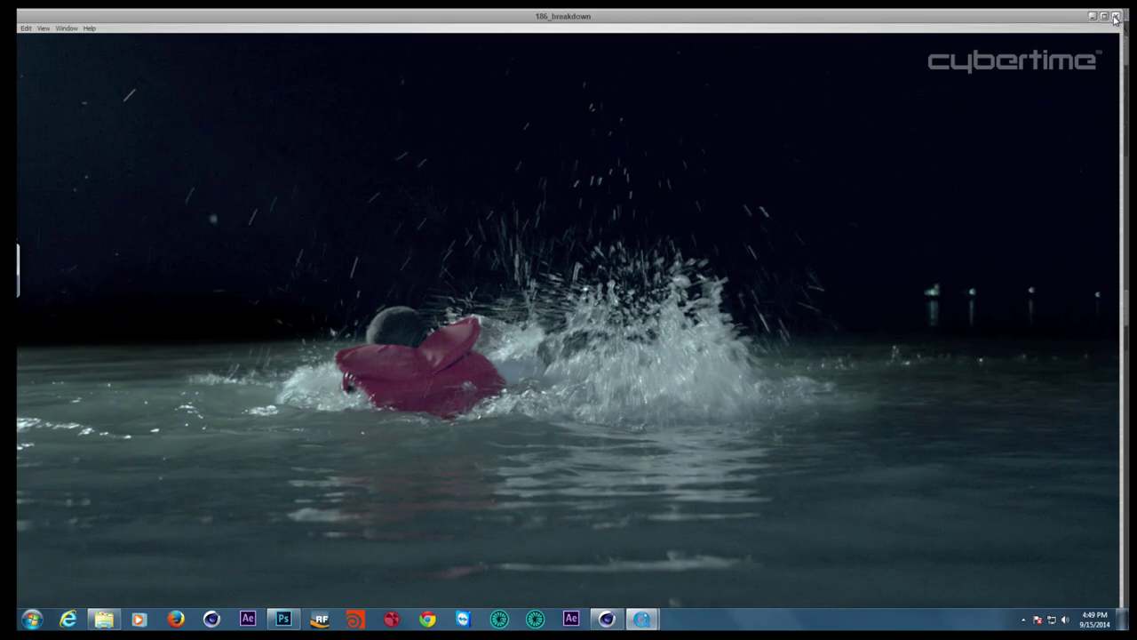
{"action": "left_click", "coordinate": [1115, 20]}
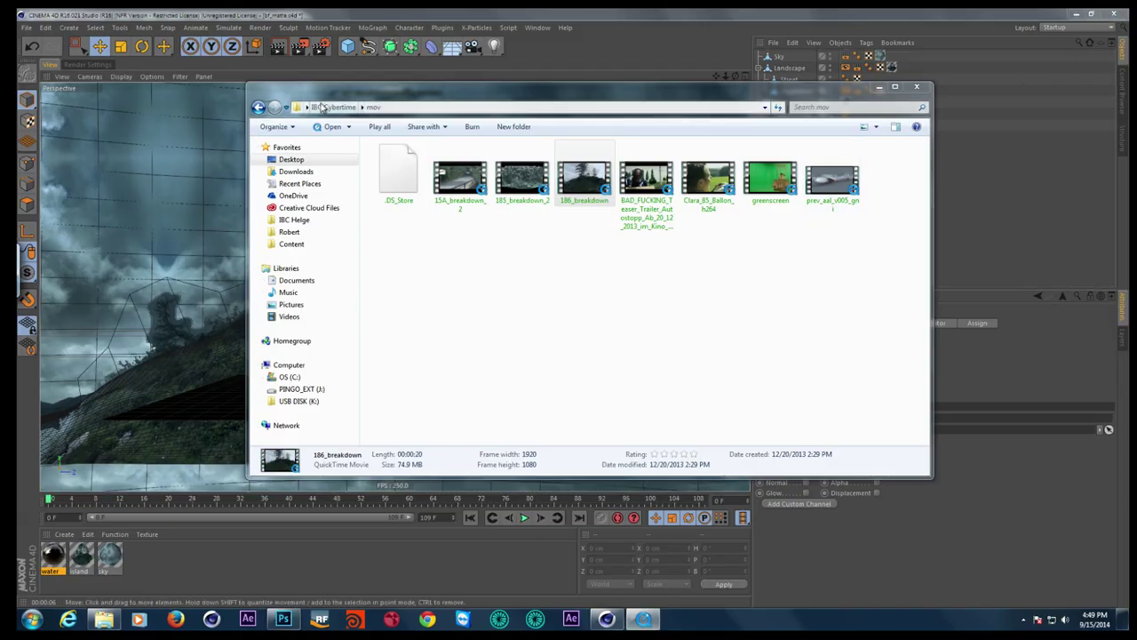
Open 006_deformer-falloff.c4d from IBC Cybertime and drag the Formula deformer along its Z axis
{"action": "left_click", "coordinate": [333, 106]}
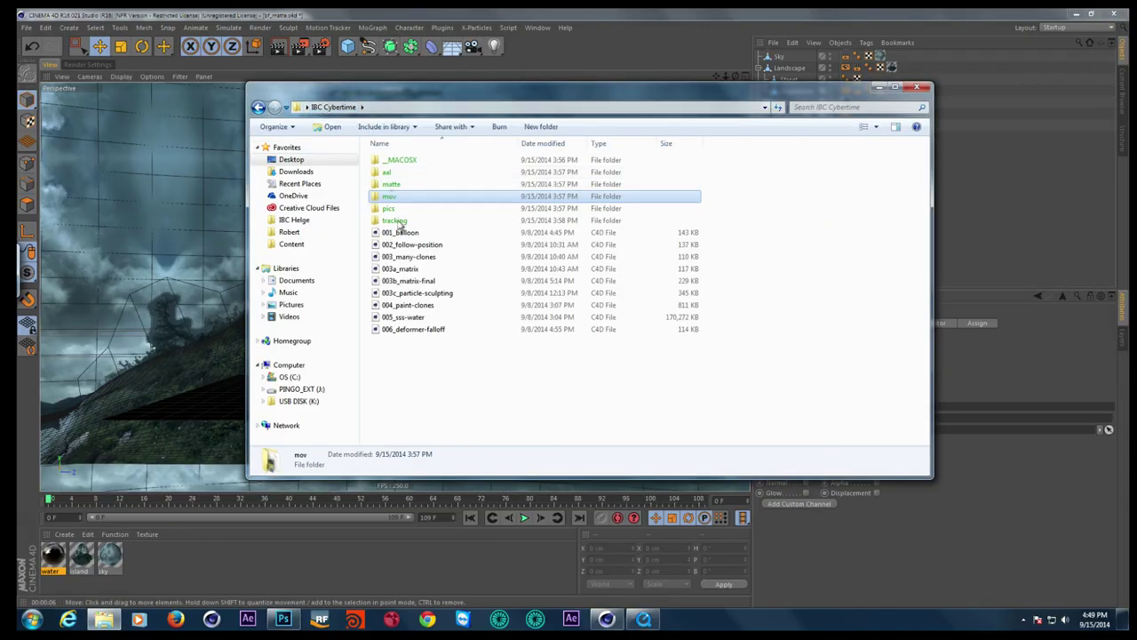
{"action": "double_click", "coordinate": [427, 332]}
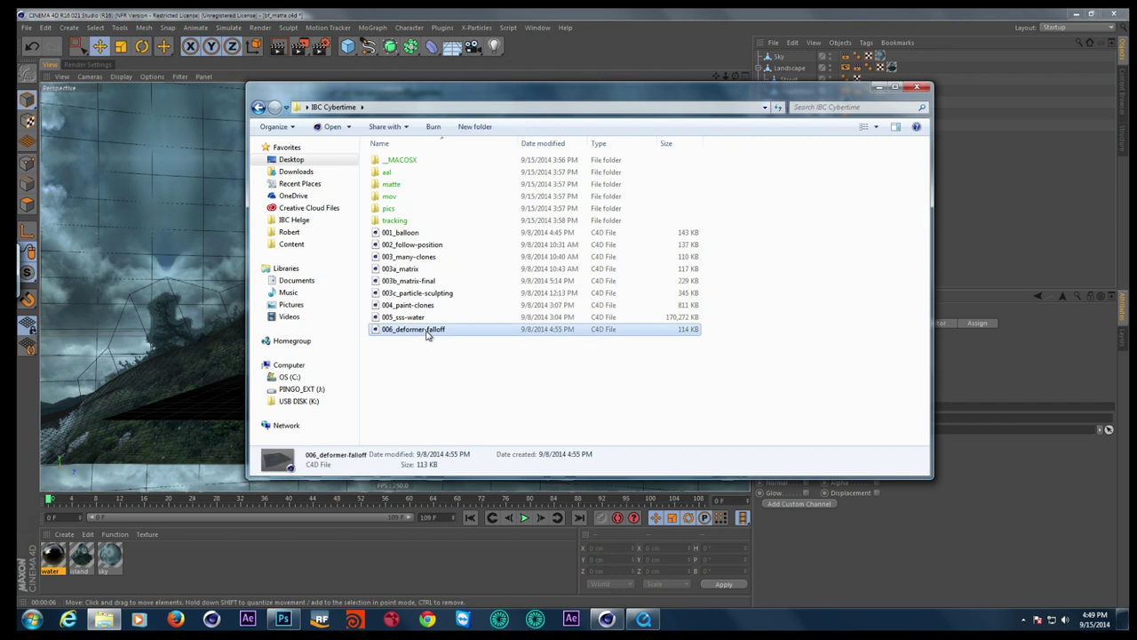
{"action": "left_click", "coordinate": [880, 86]}
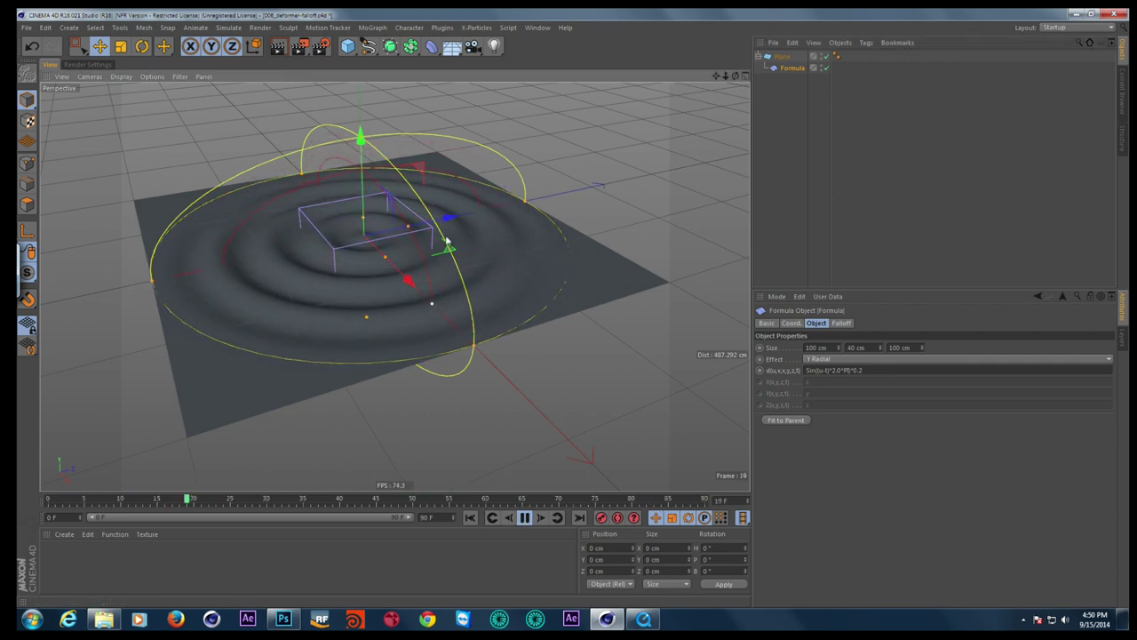
{"action": "mouse_move", "coordinate": [449, 217]}
{"action": "left_mouse_down"}
{"action": "mouse_move", "coordinate": [484, 210]}
{"action": "mouse_move", "coordinate": [422, 244]}
{"action": "mouse_move", "coordinate": [451, 217]}
{"action": "left_mouse_up"}
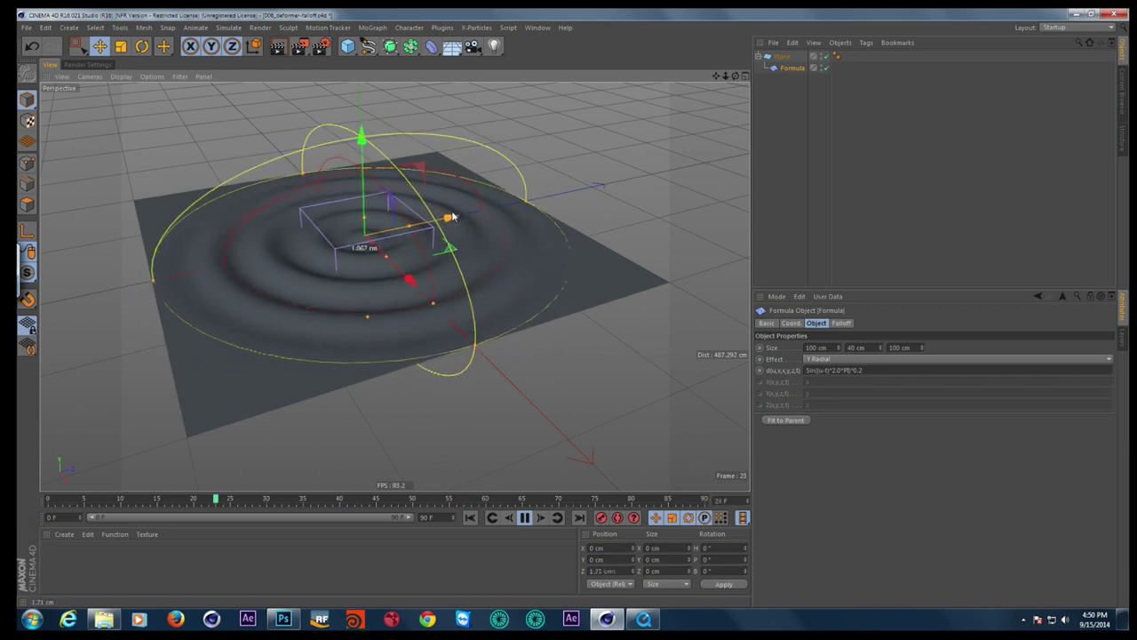